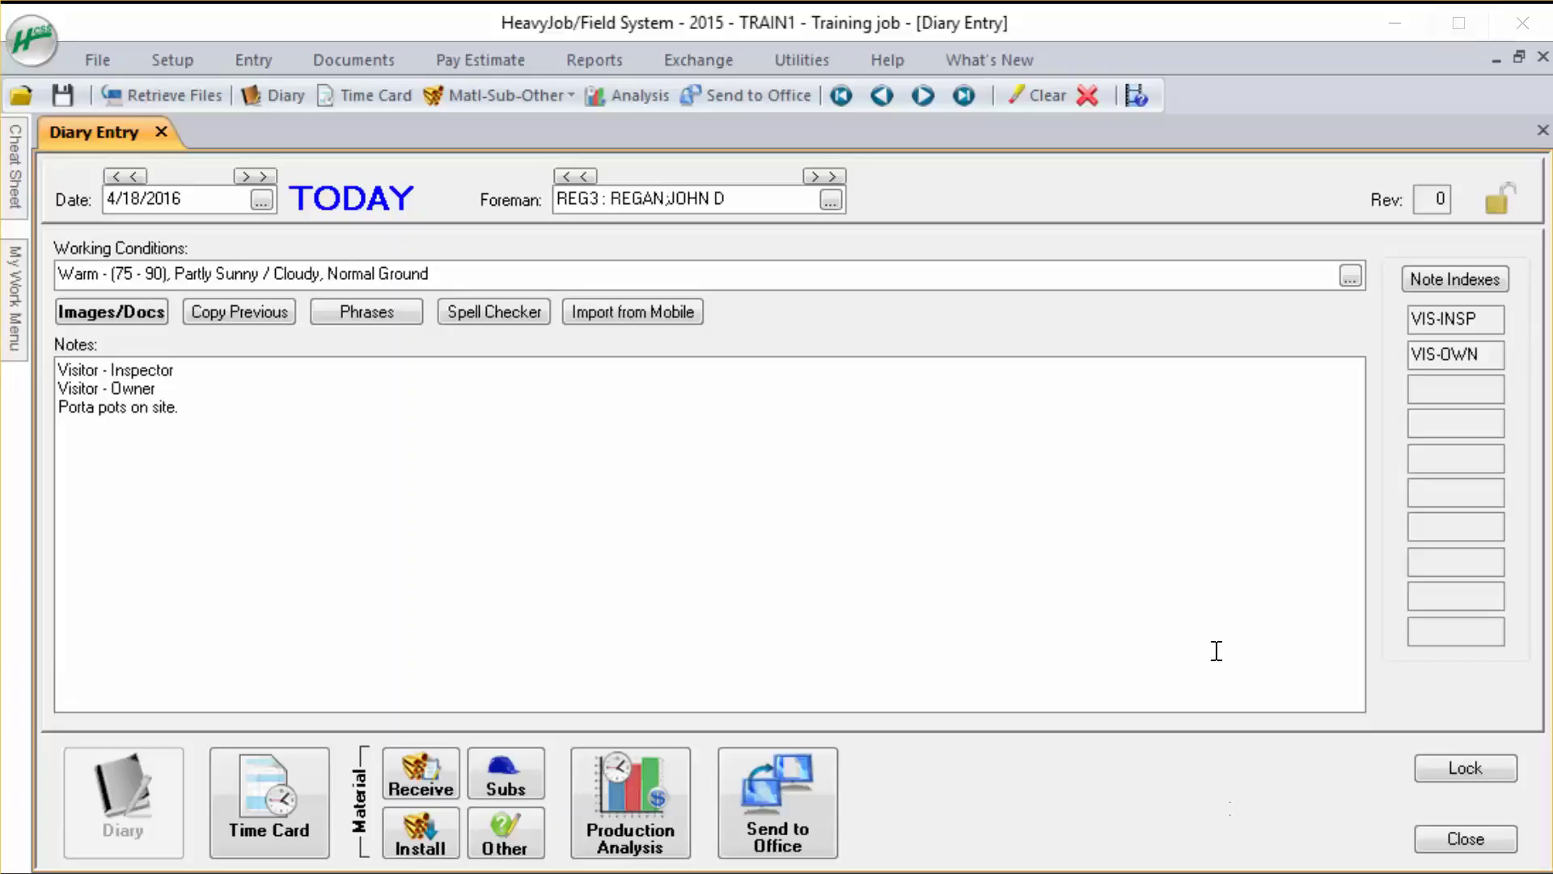
Open the time card for 4/18/2016 and add cost codes K2-001, K2-003, K2-005 and K2-009 to the selection
left_click(786, 313)
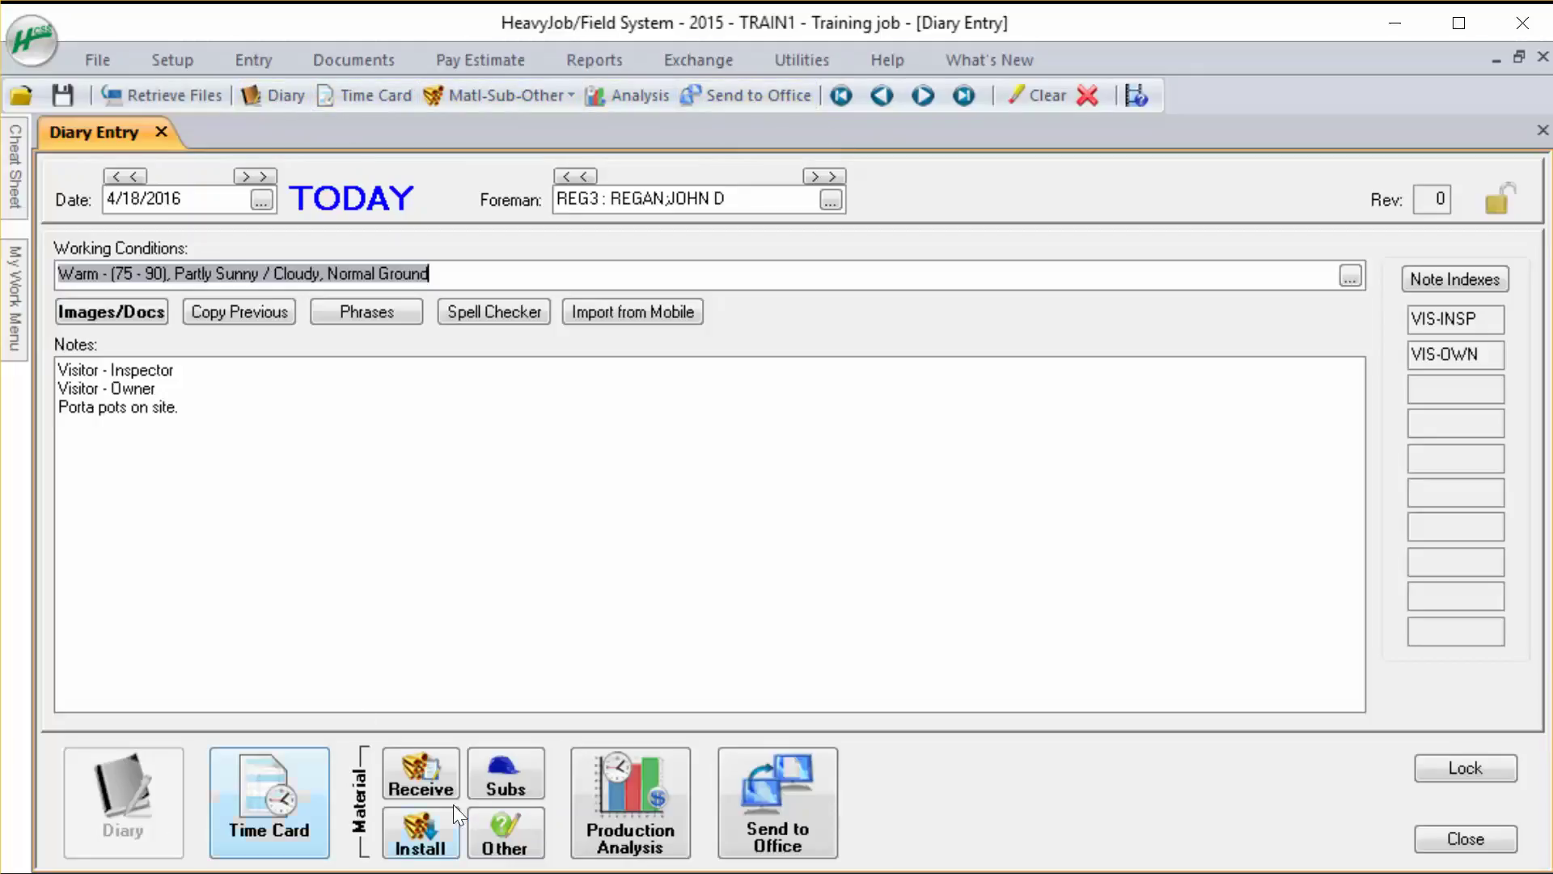
left_click(285, 780)
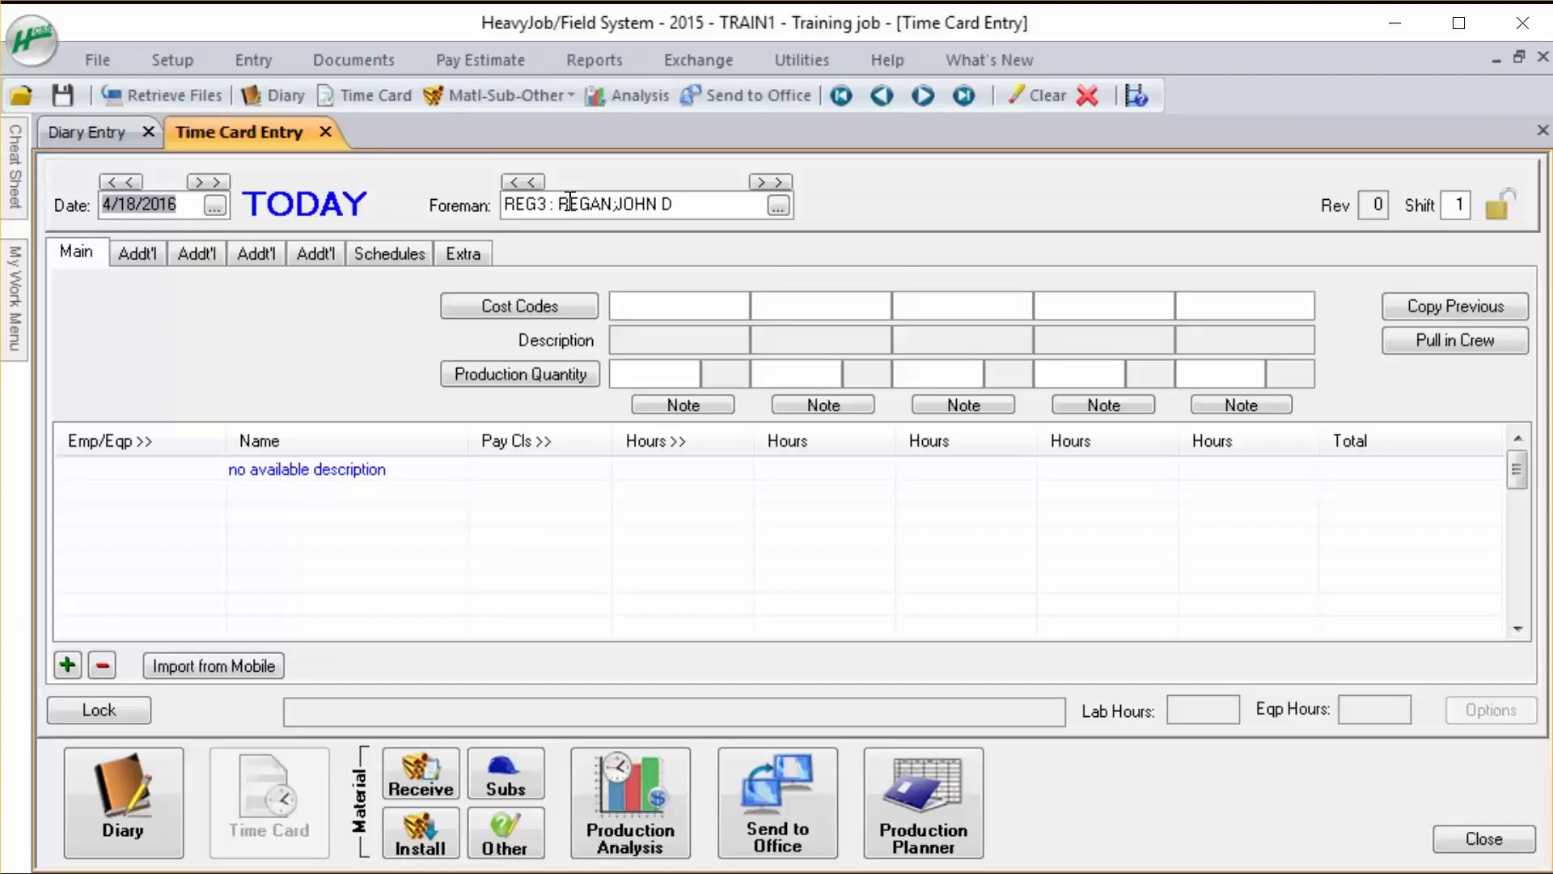
left_click(478, 306)
left_click_drag(1049, 451, 472, 97)
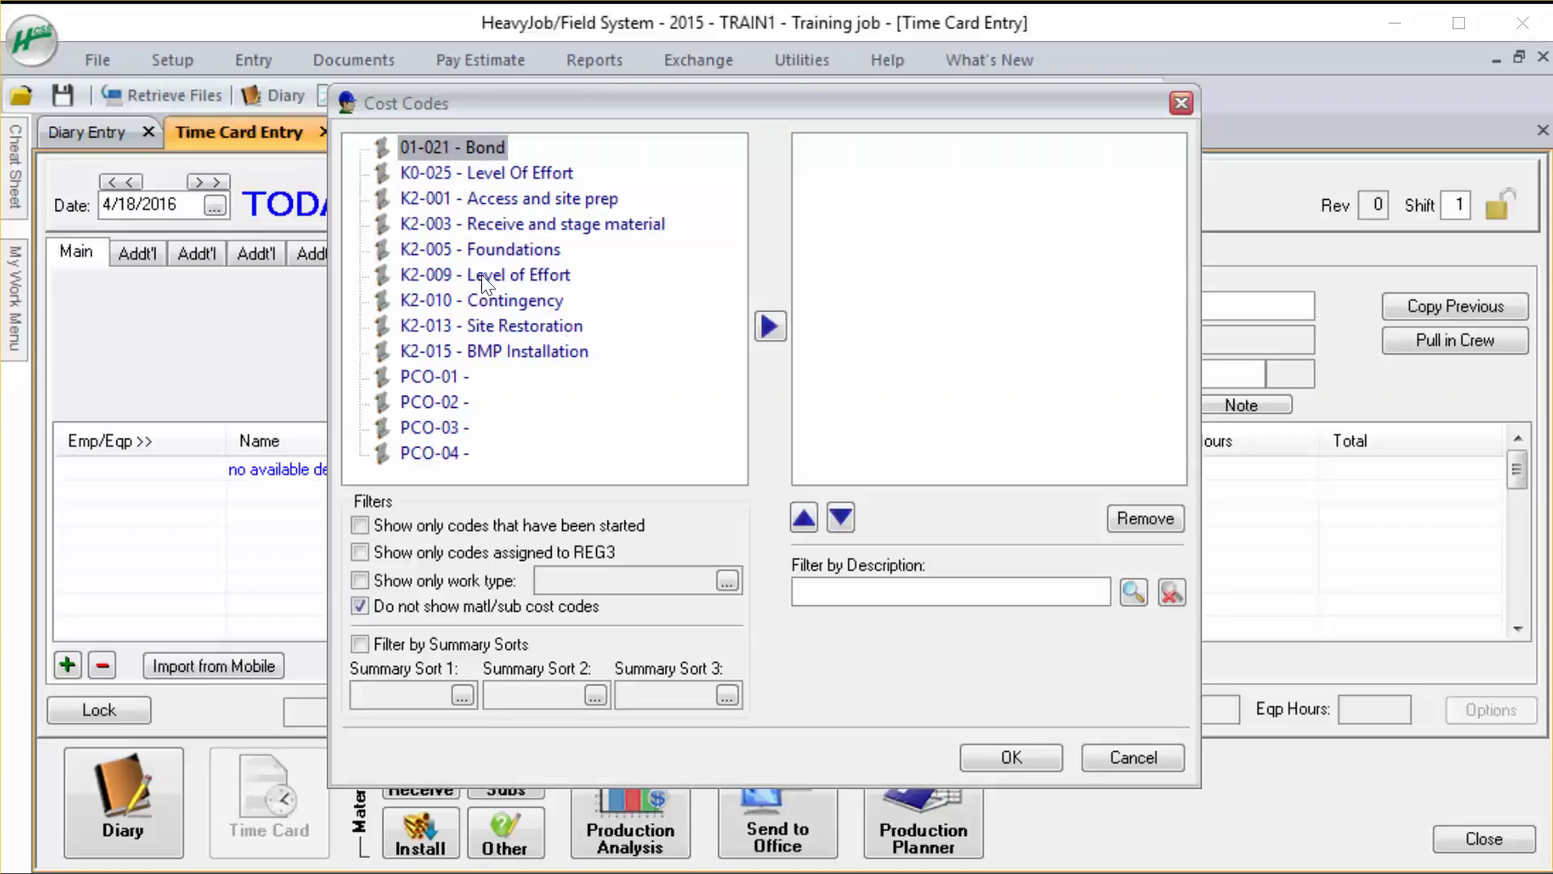
double_click(488, 202)
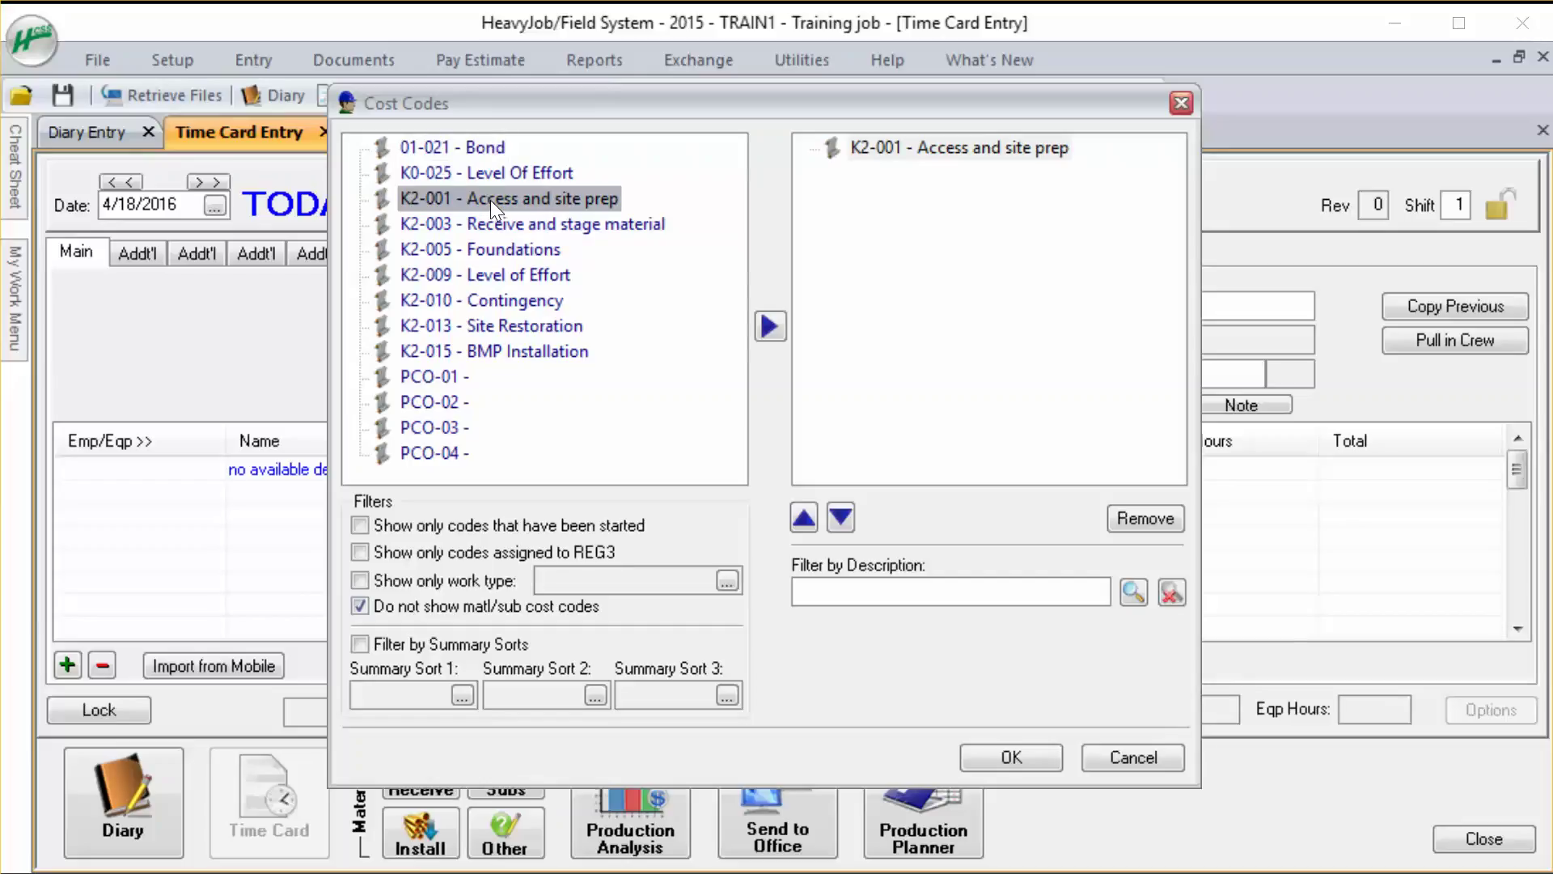
left_click(493, 228)
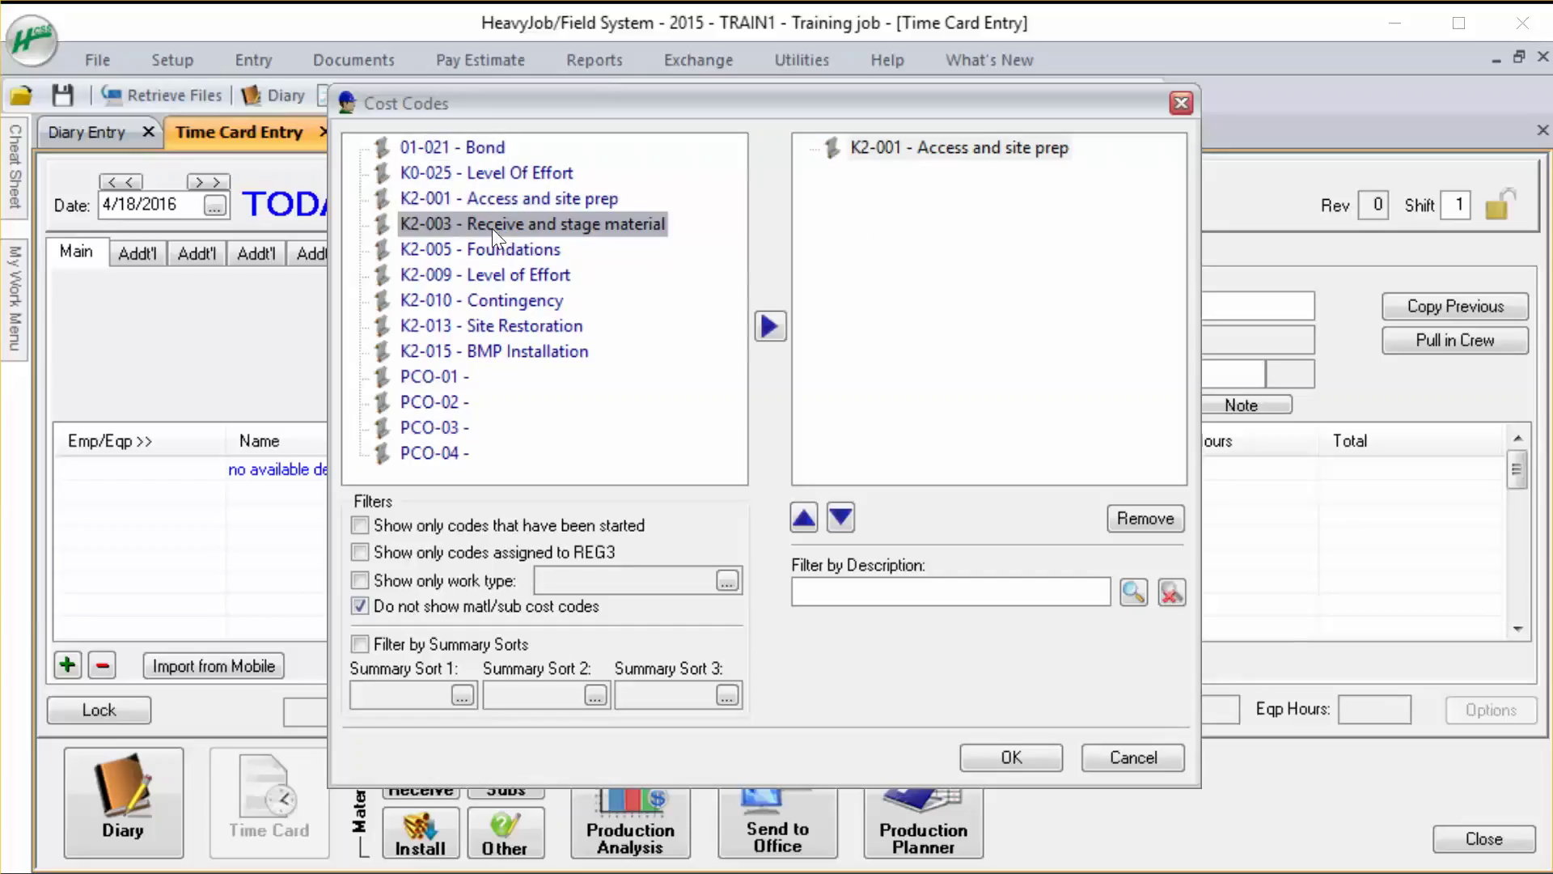
left_click(769, 325)
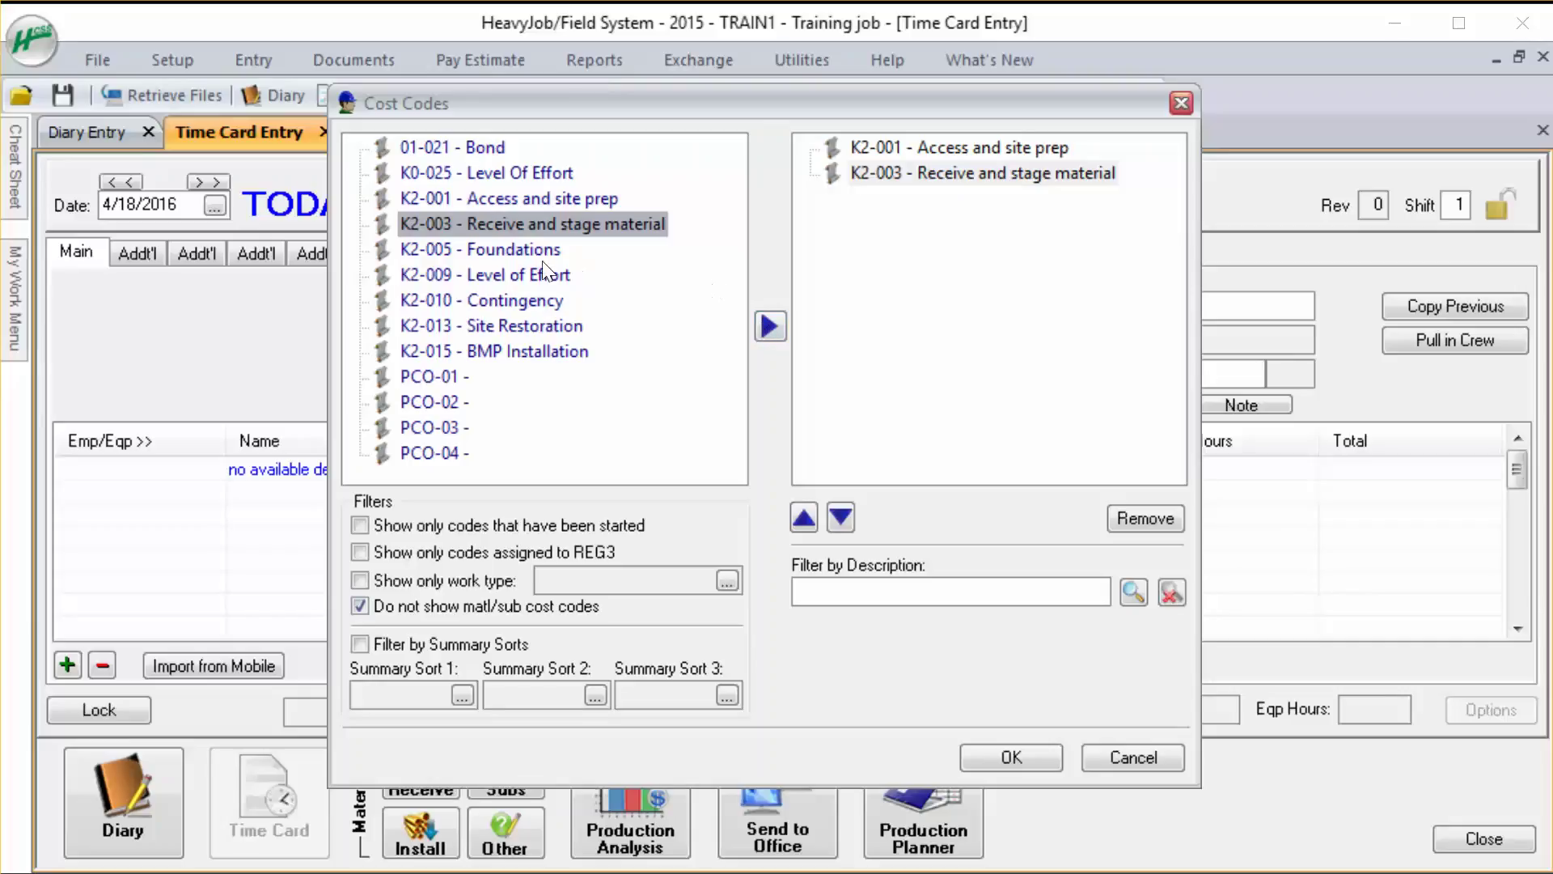
double_click(497, 248)
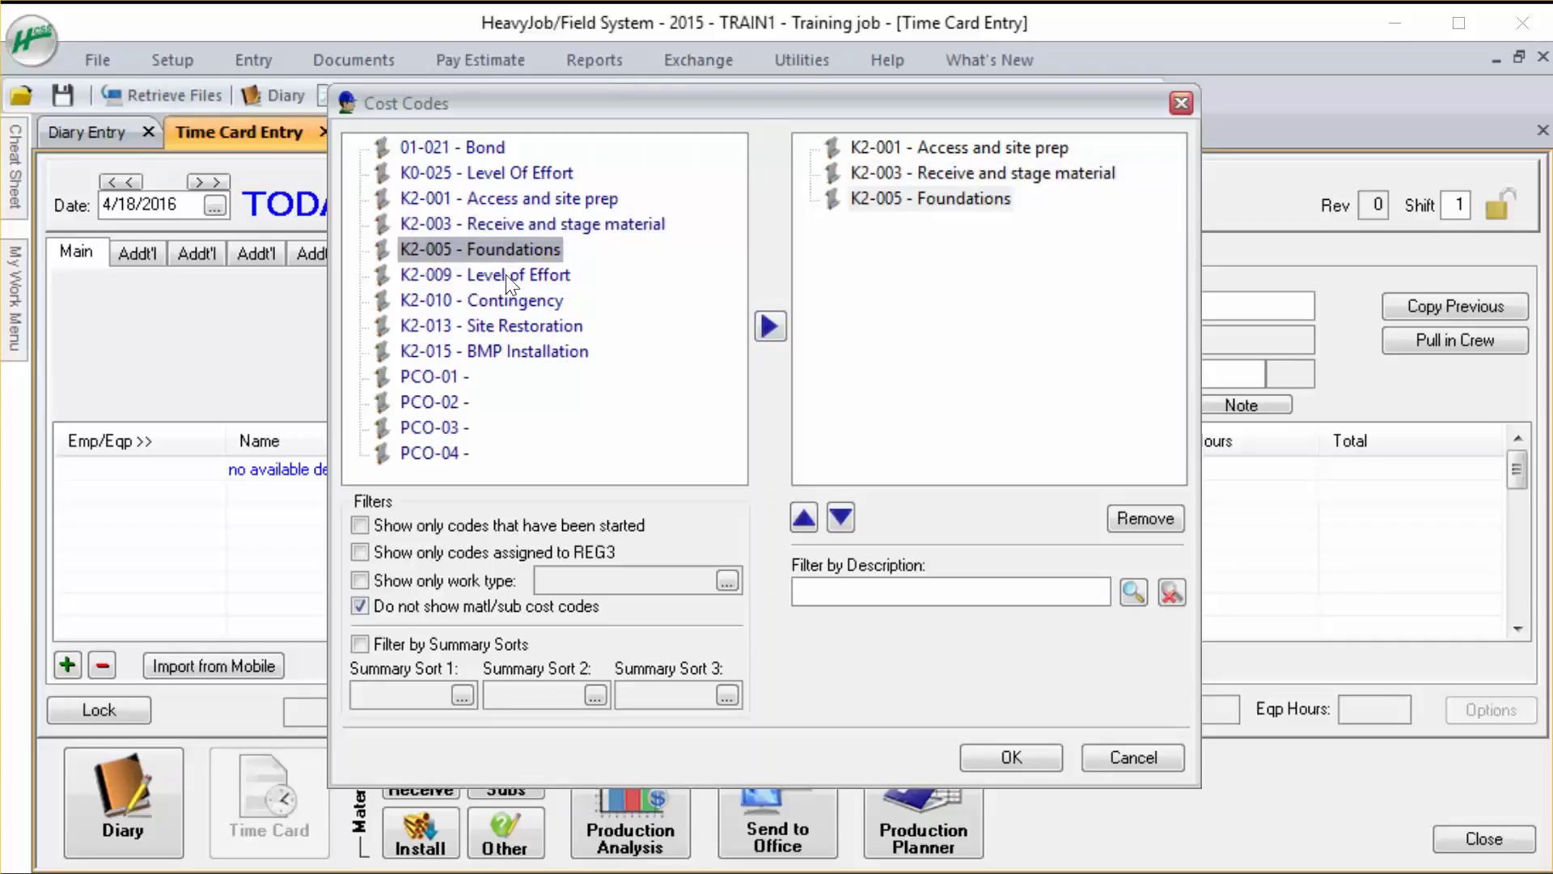
double_click(507, 274)
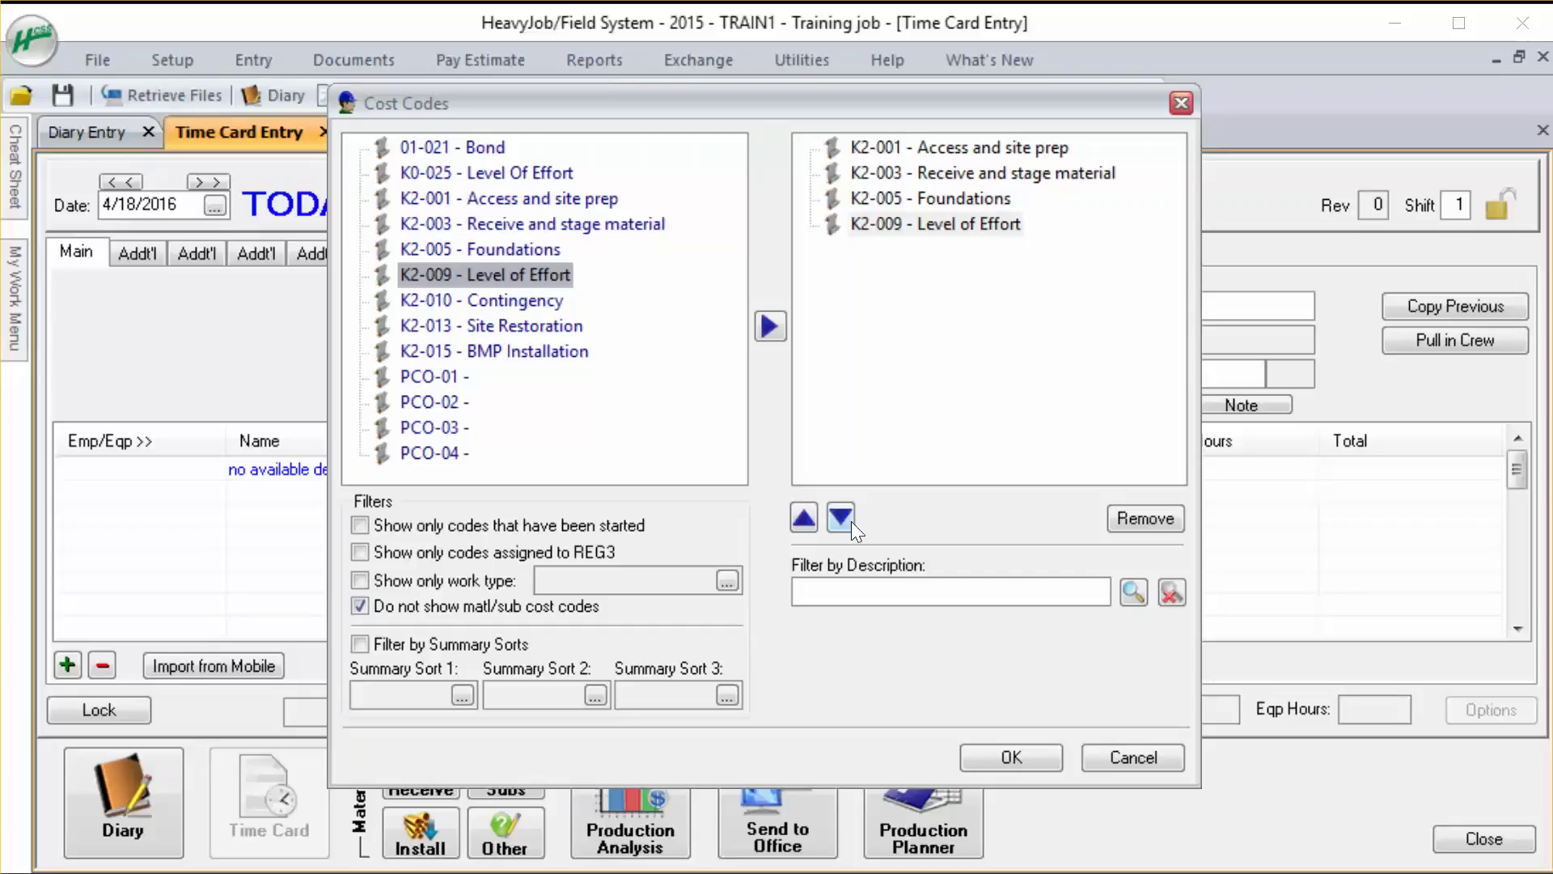
Move cost code K2-009 Level of Effort to the top of the selected codes and apply the selection to the time card
left_click(924, 224)
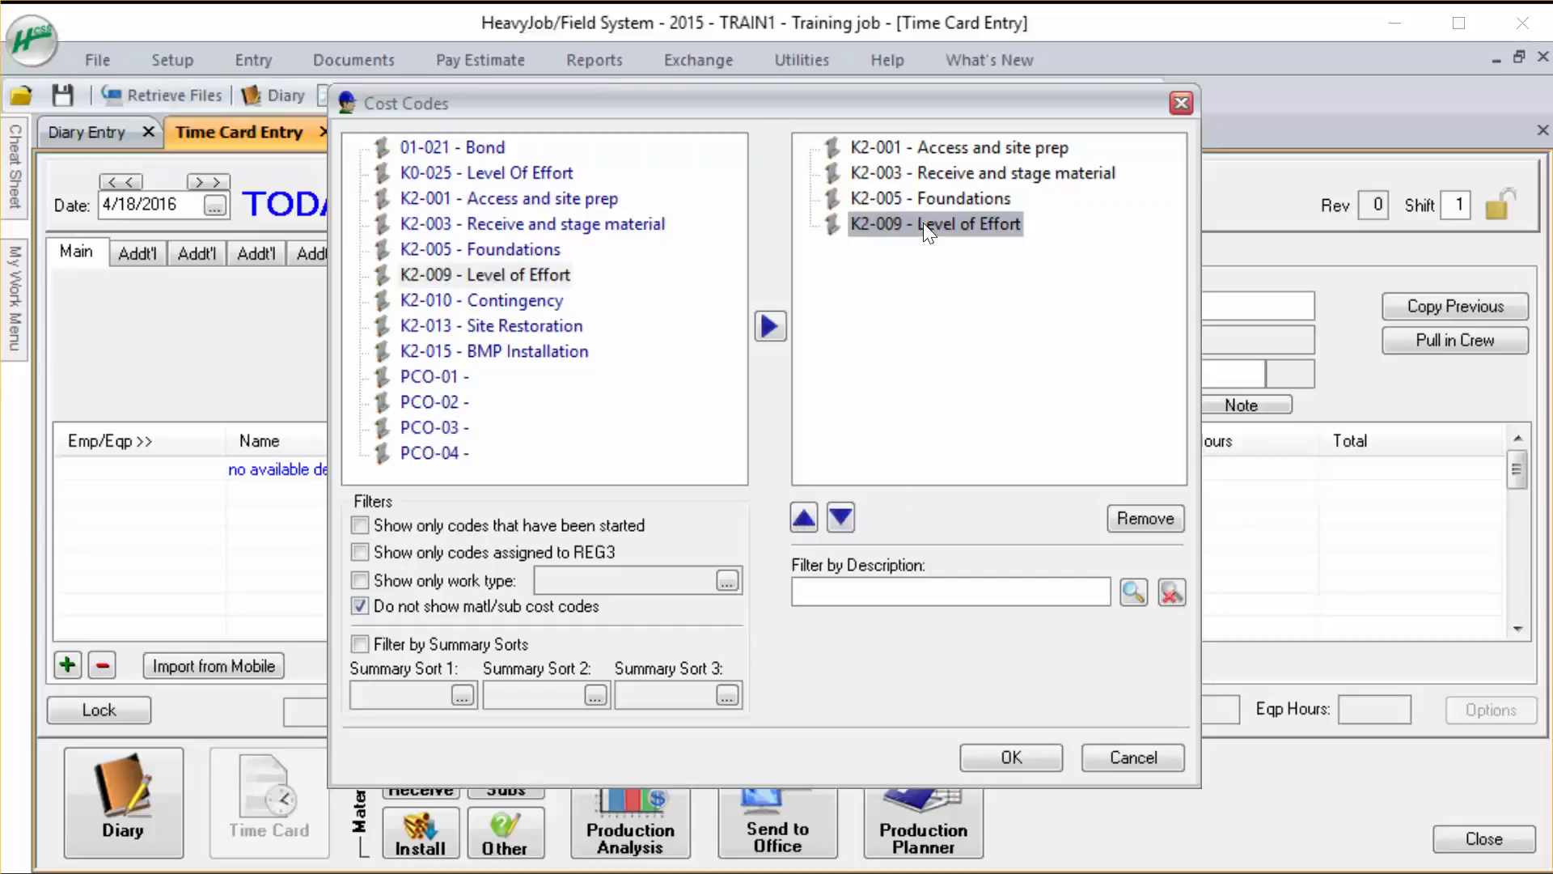
left_click(805, 517)
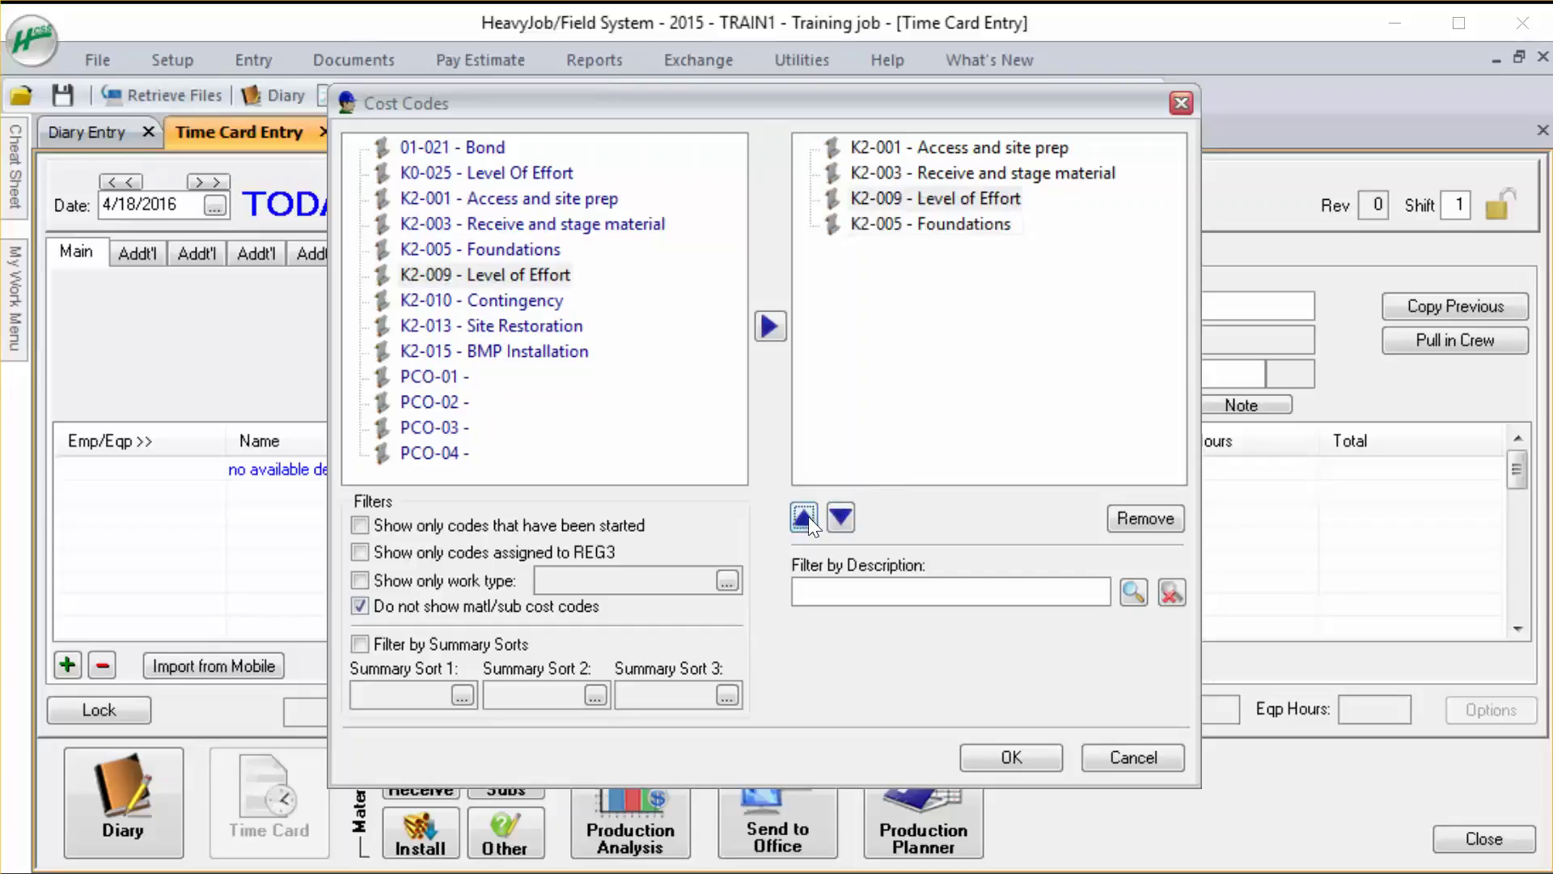
left_click(805, 517)
left_click(805, 517)
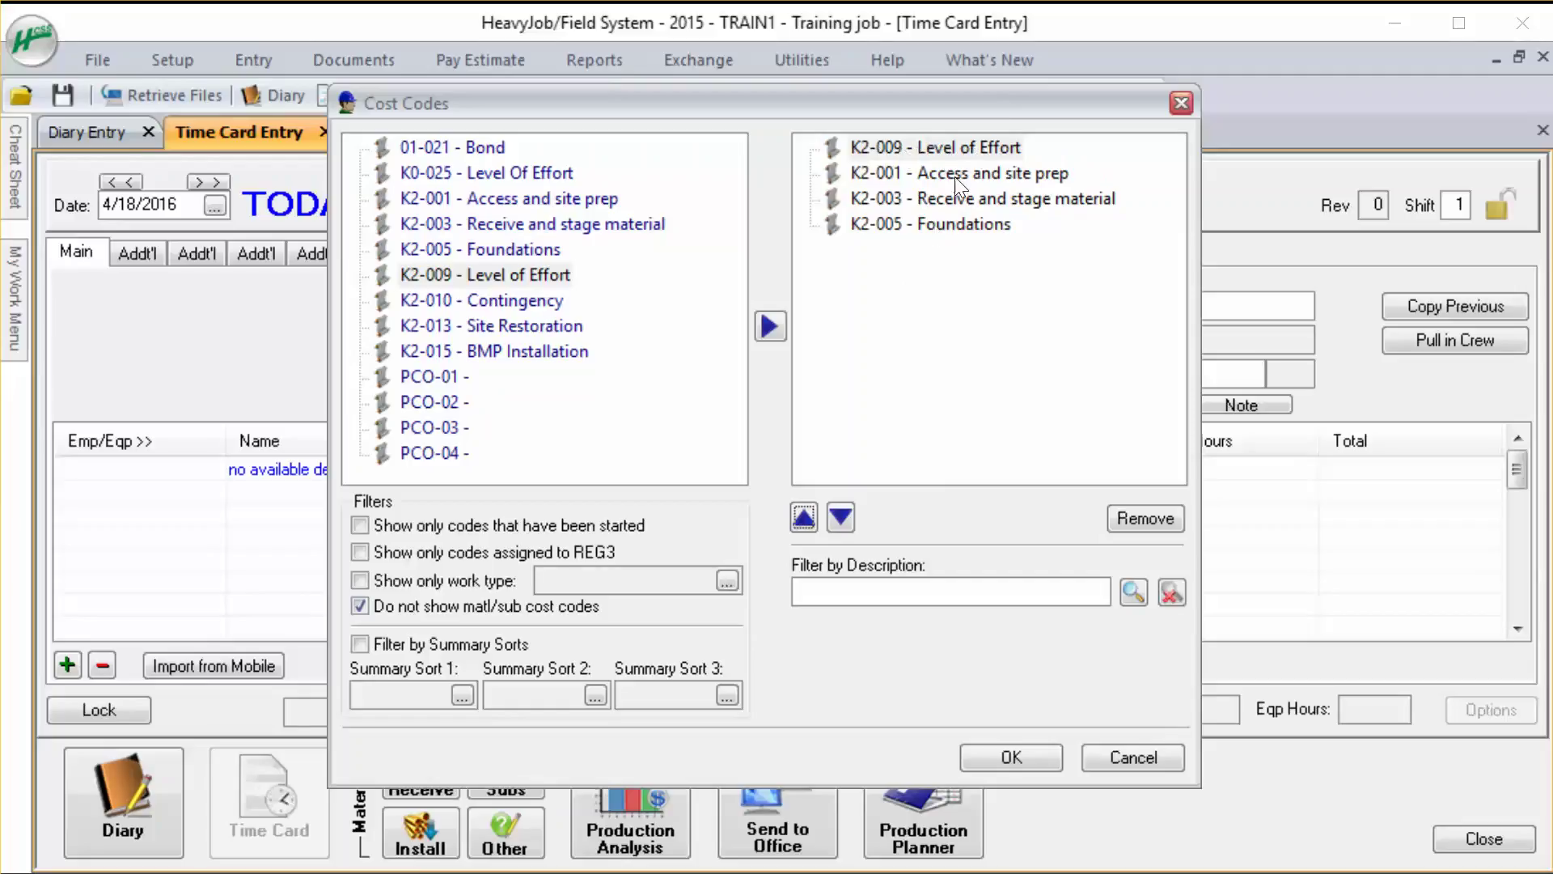
left_click(1011, 757)
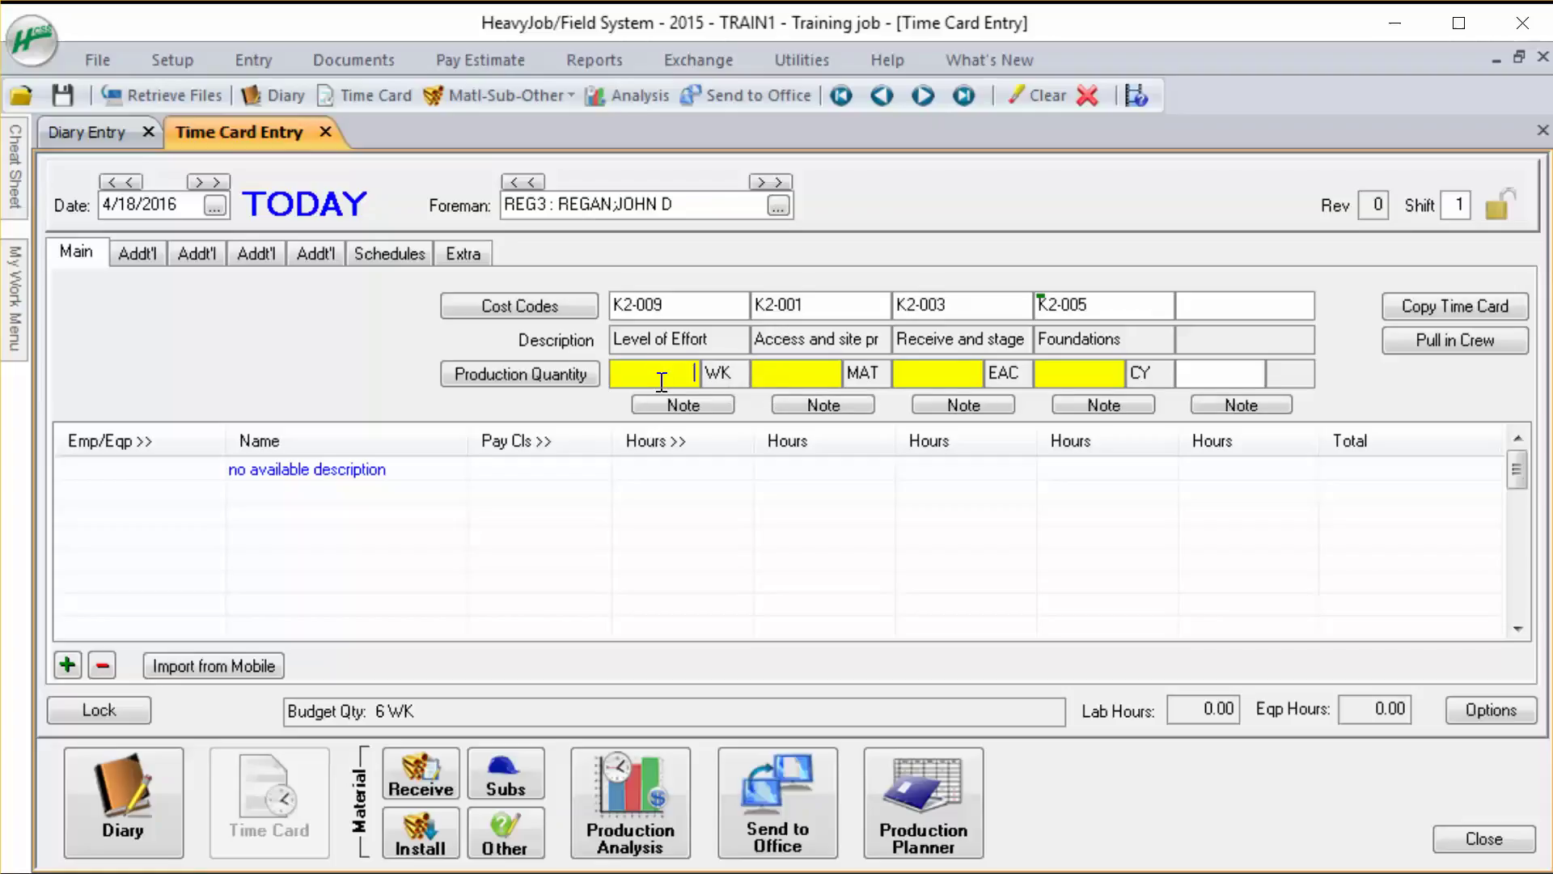
Bring up the employee and equipment selection, filter the employees by "reg", and add both the PMGR and the SUPT employee
left_click(141, 443)
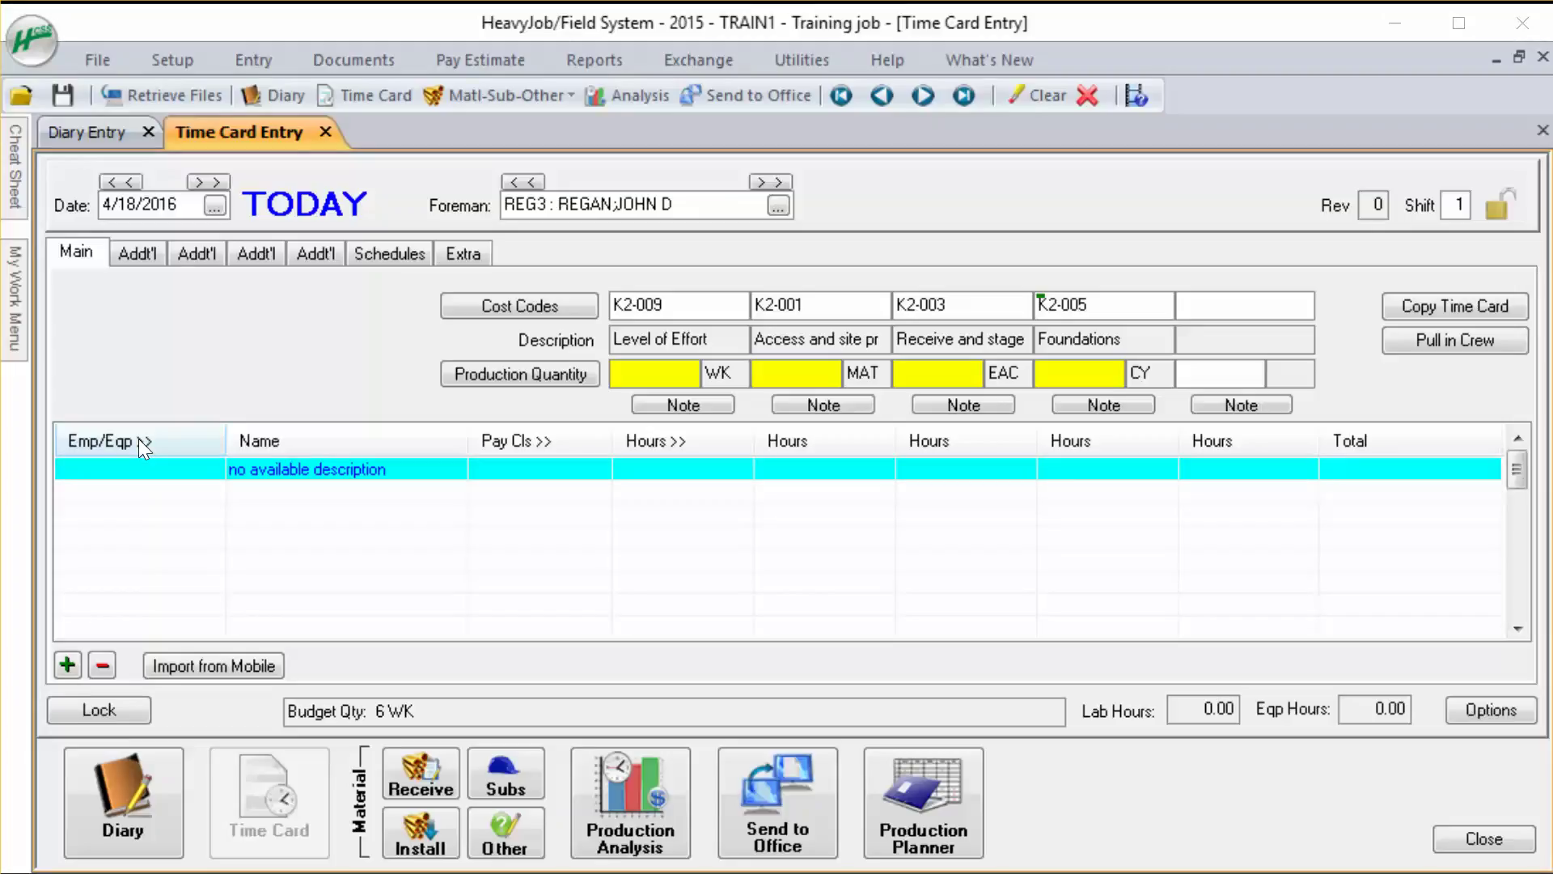
left_click_drag(721, 544, 633, 158)
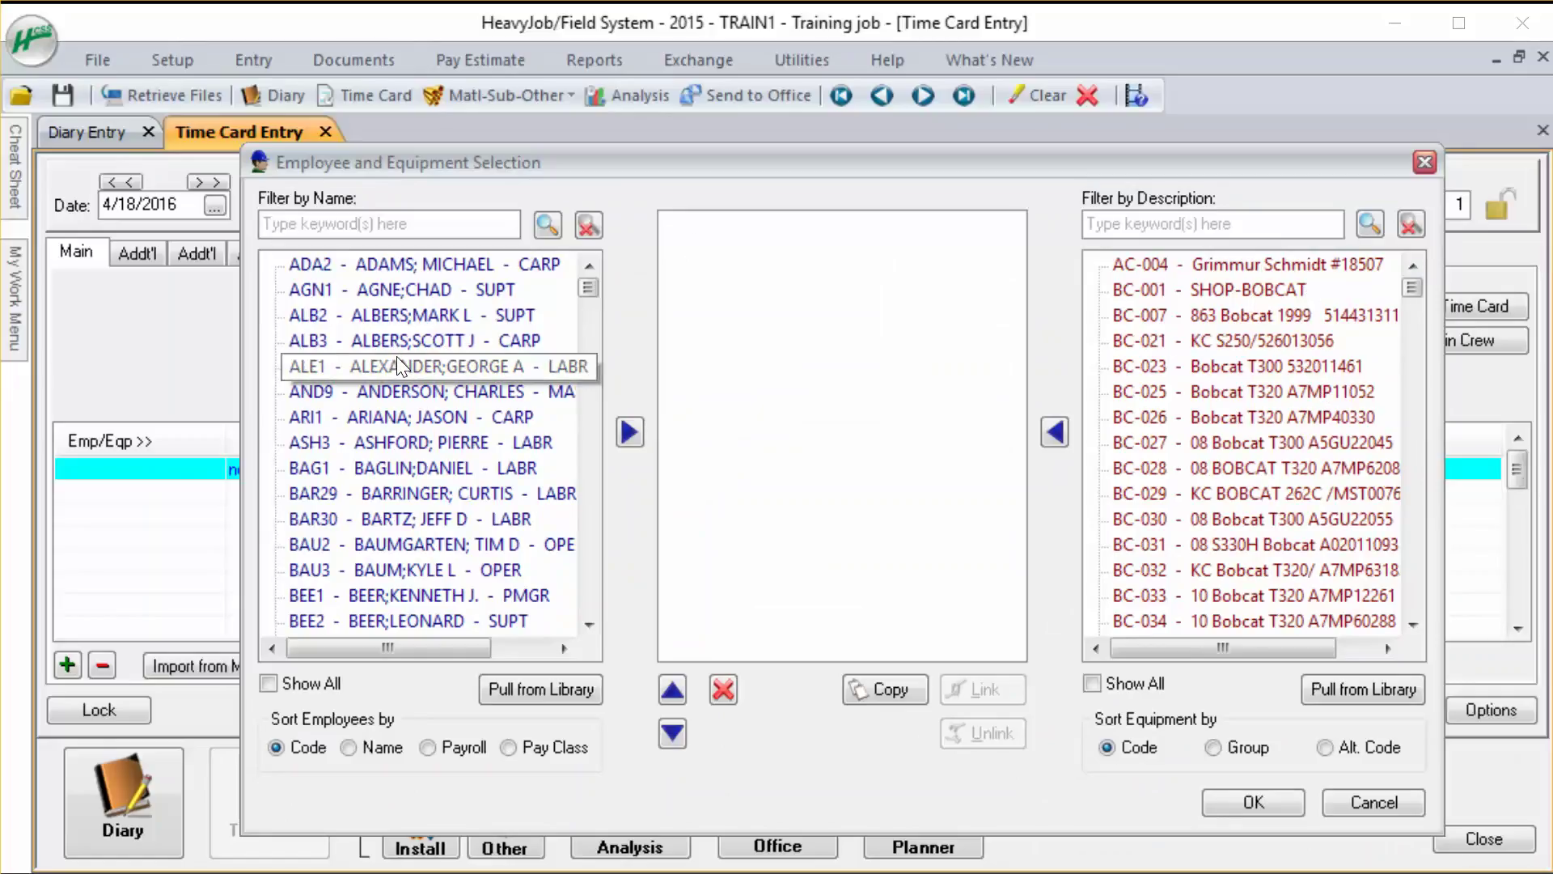
left_click(370, 221)
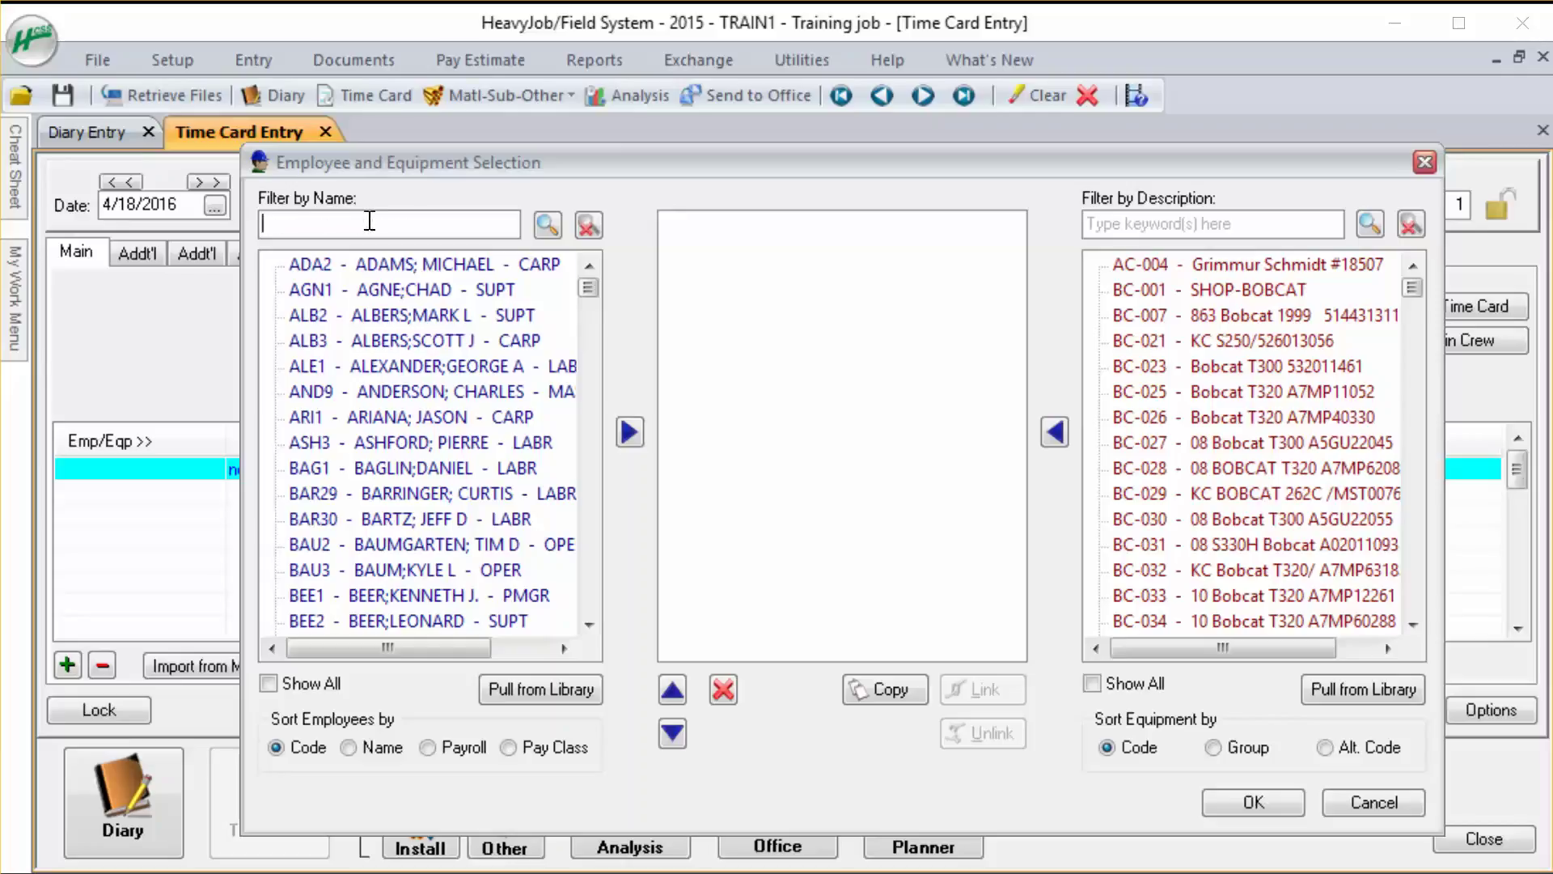
type("reg")
key("Return")
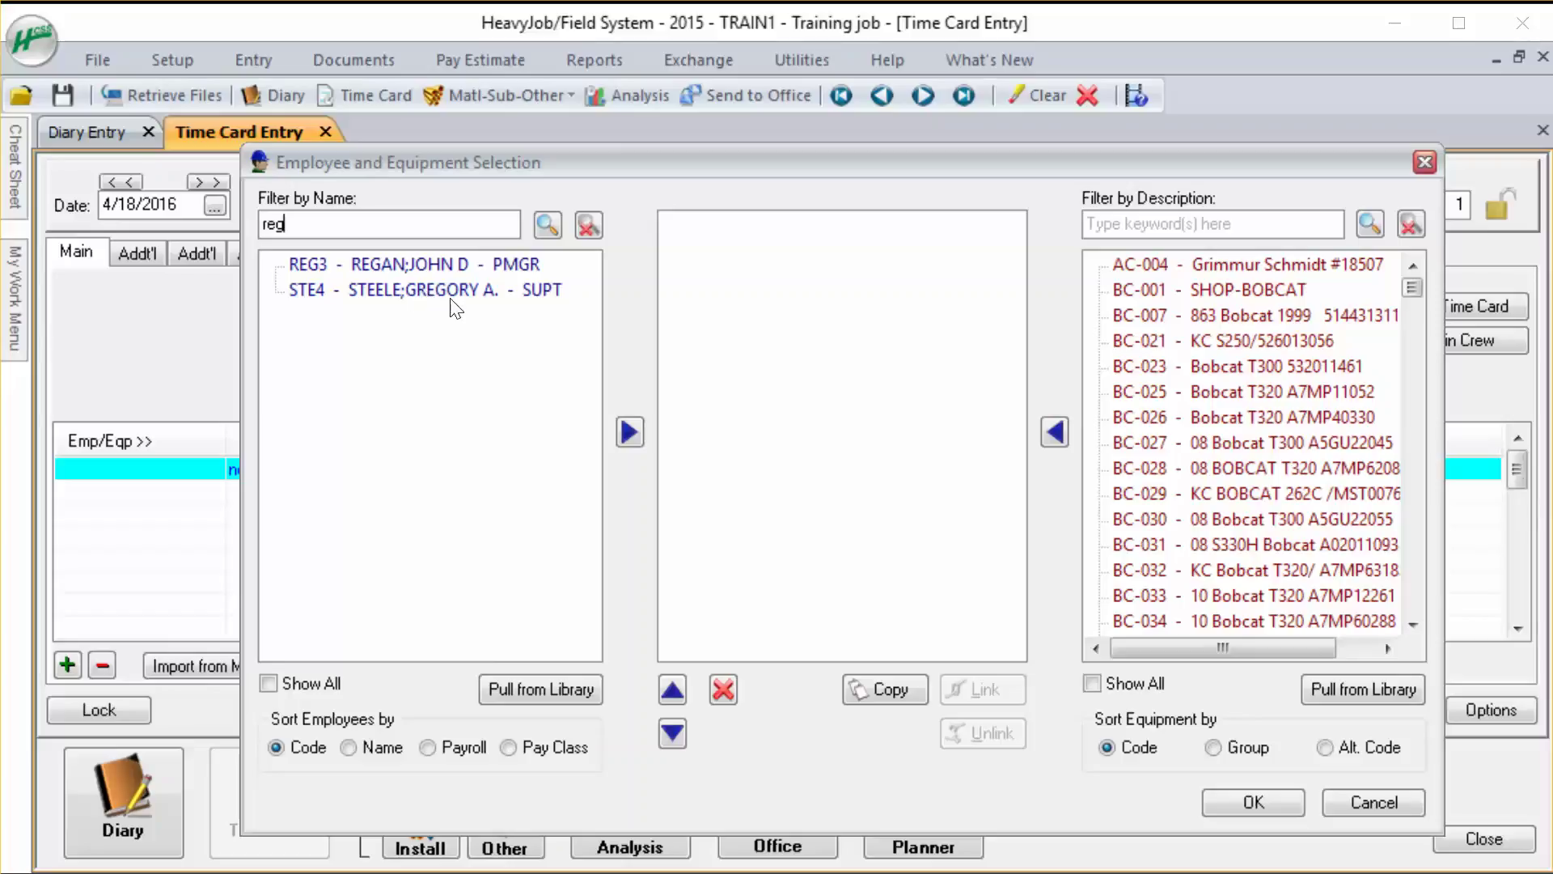
double_click(379, 262)
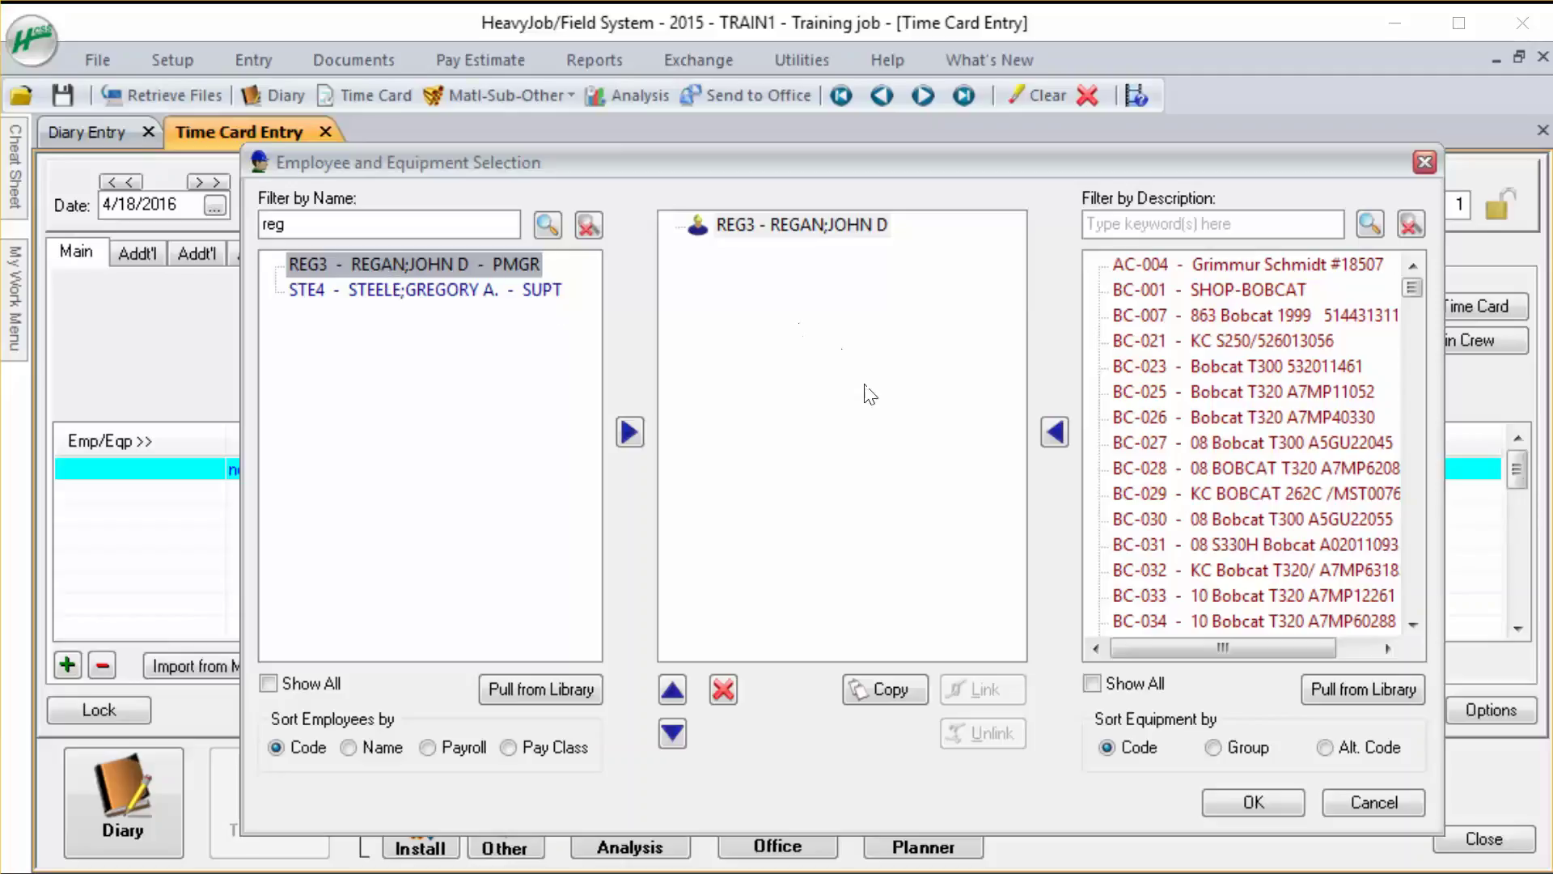
left_click(462, 292)
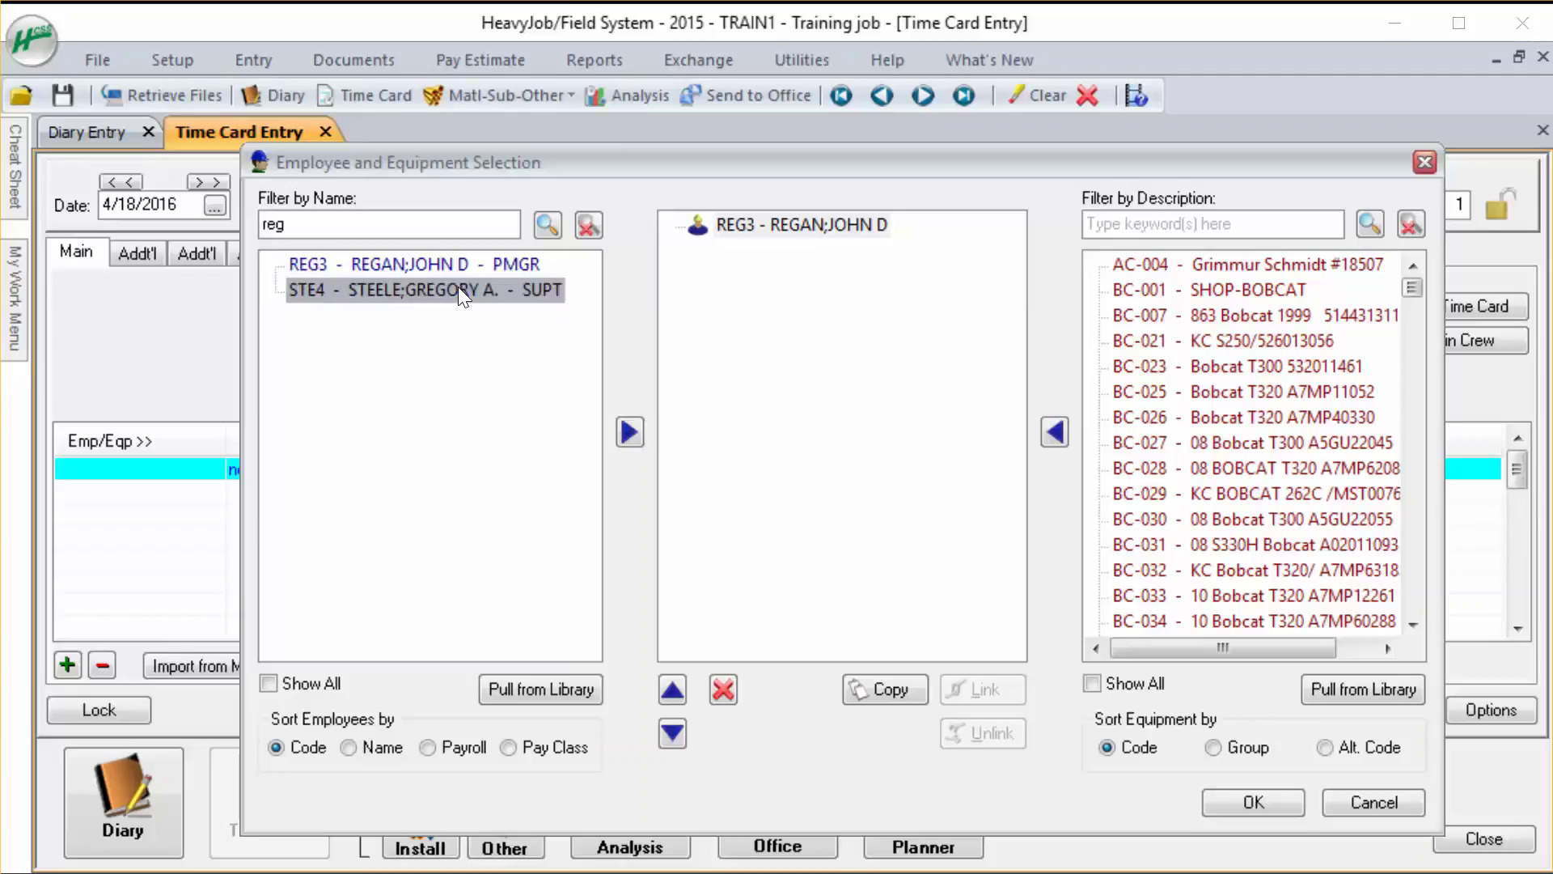
left_click(628, 435)
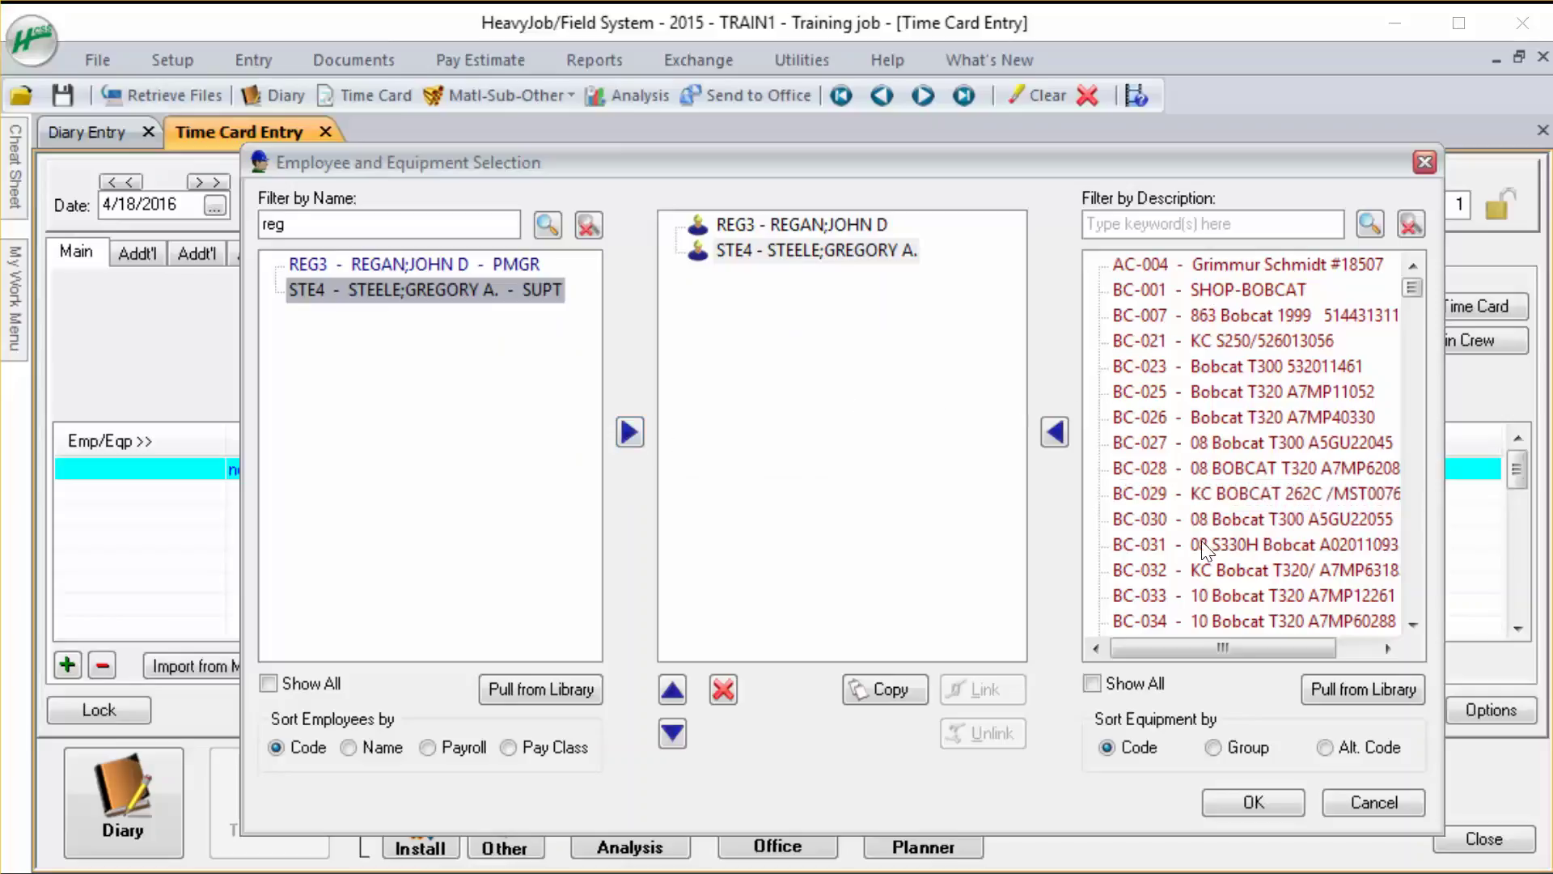
Search the equipment list for "120" and "tk-120", and clear the filter to browse to the TK codes
left_click(1191, 229)
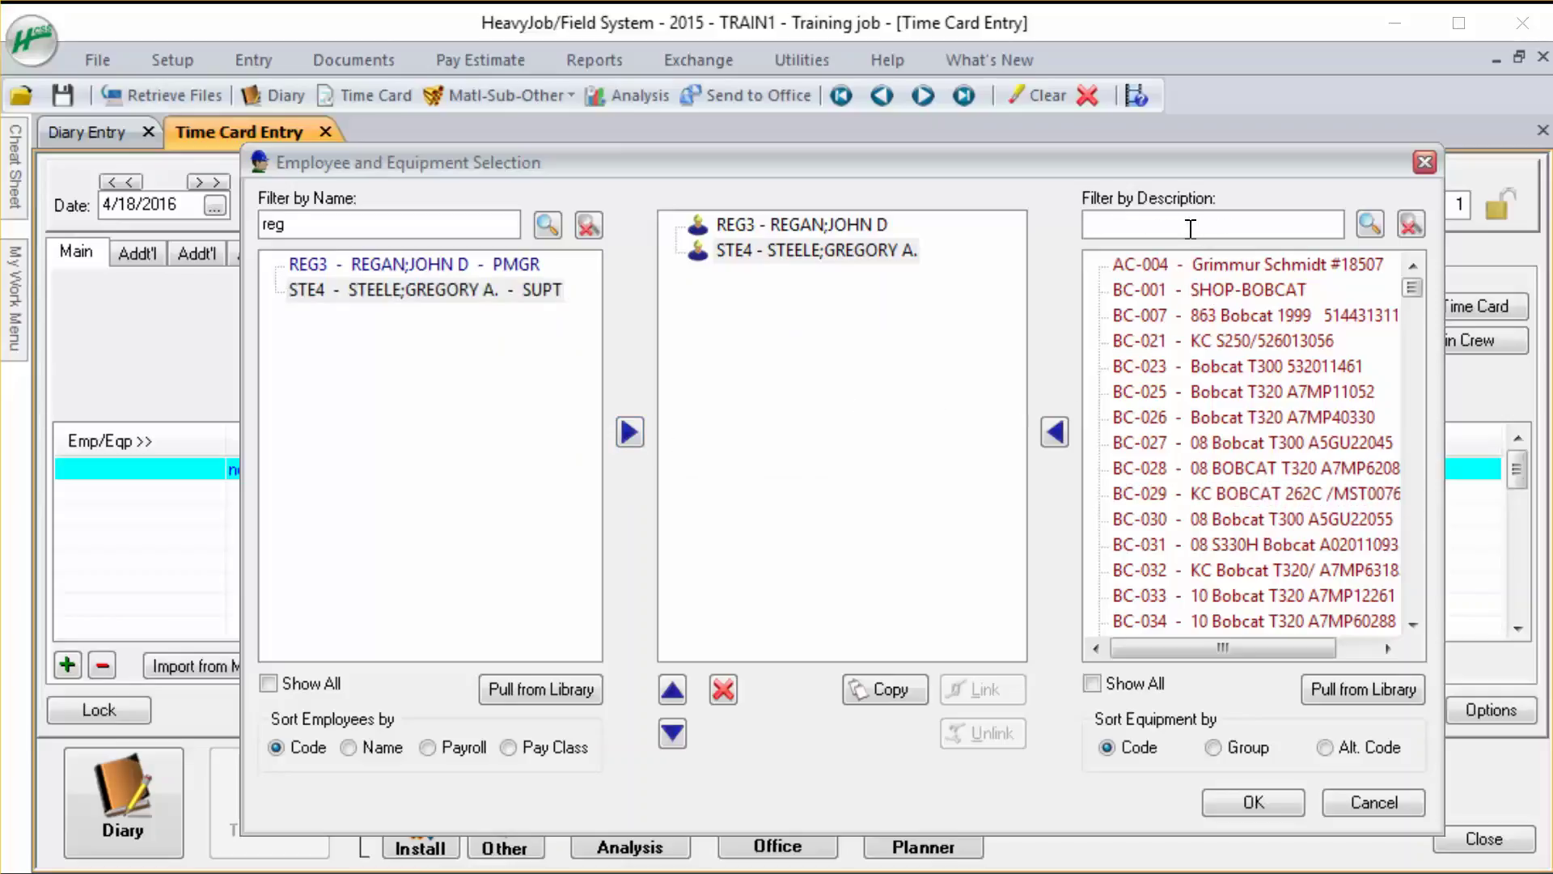
type("120")
left_click(1367, 223)
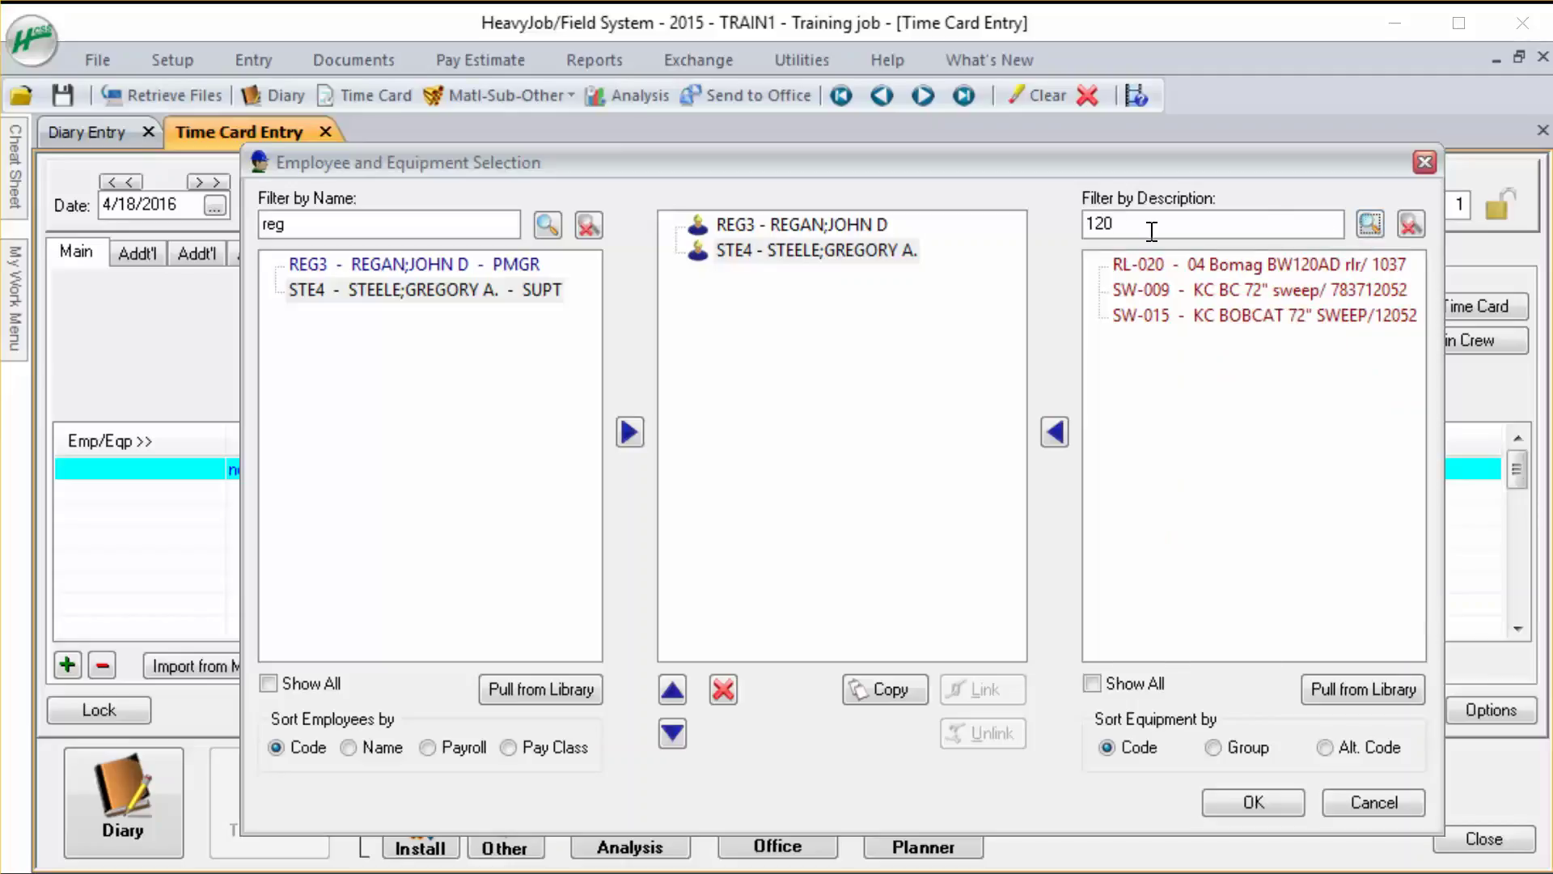
left_click_drag(1122, 225, 1040, 223)
type("tk-120")
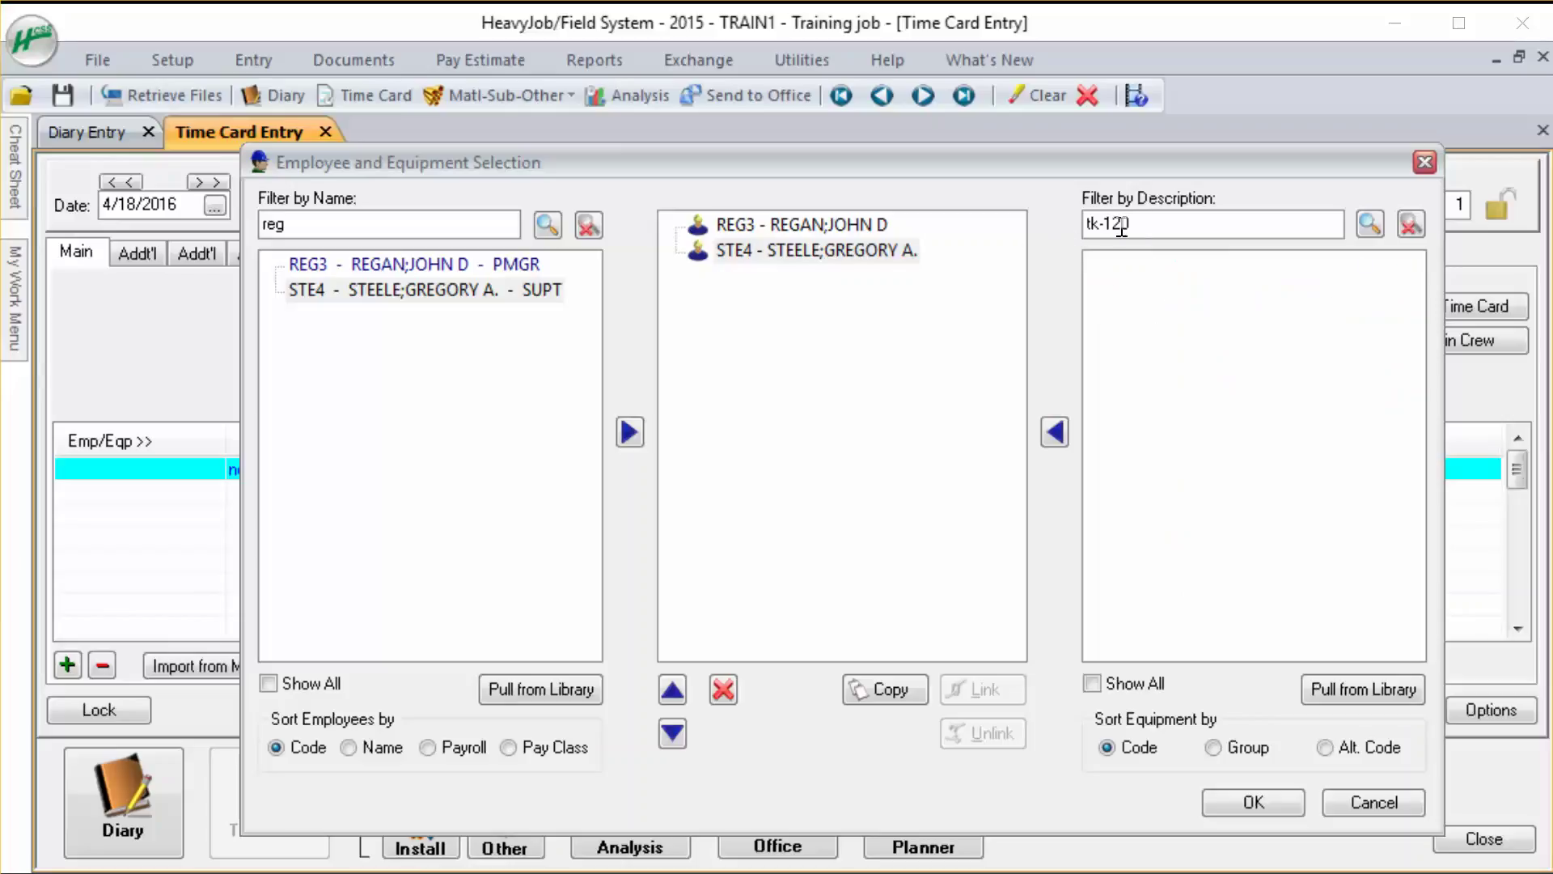
left_click_drag(1122, 227, 1066, 225)
key("BackSpace")
left_click(1413, 222)
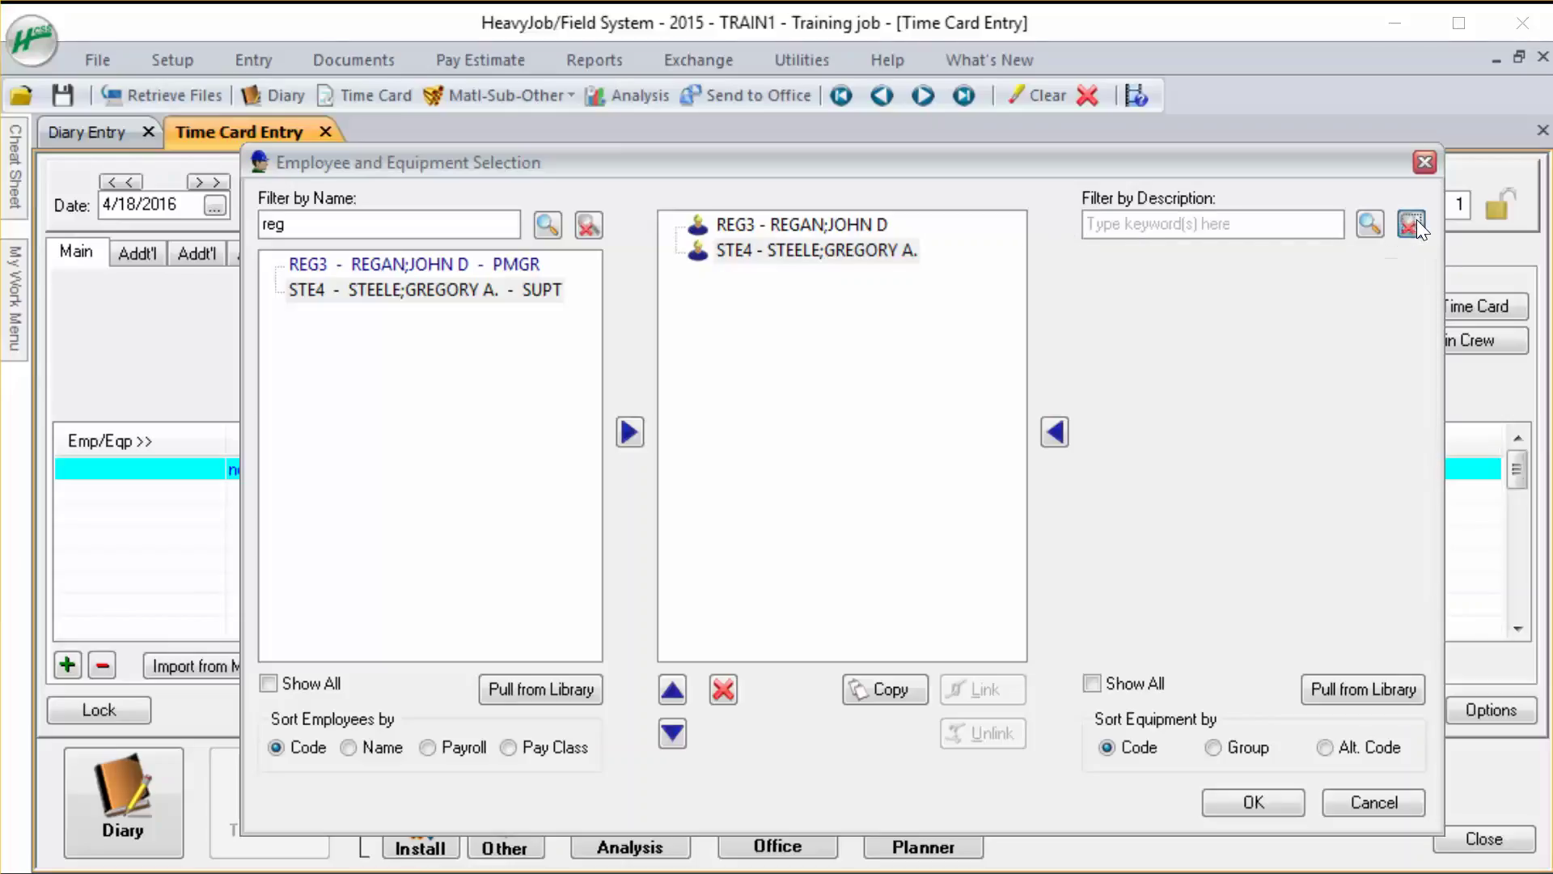
left_click_drag(1417, 293, 1406, 449)
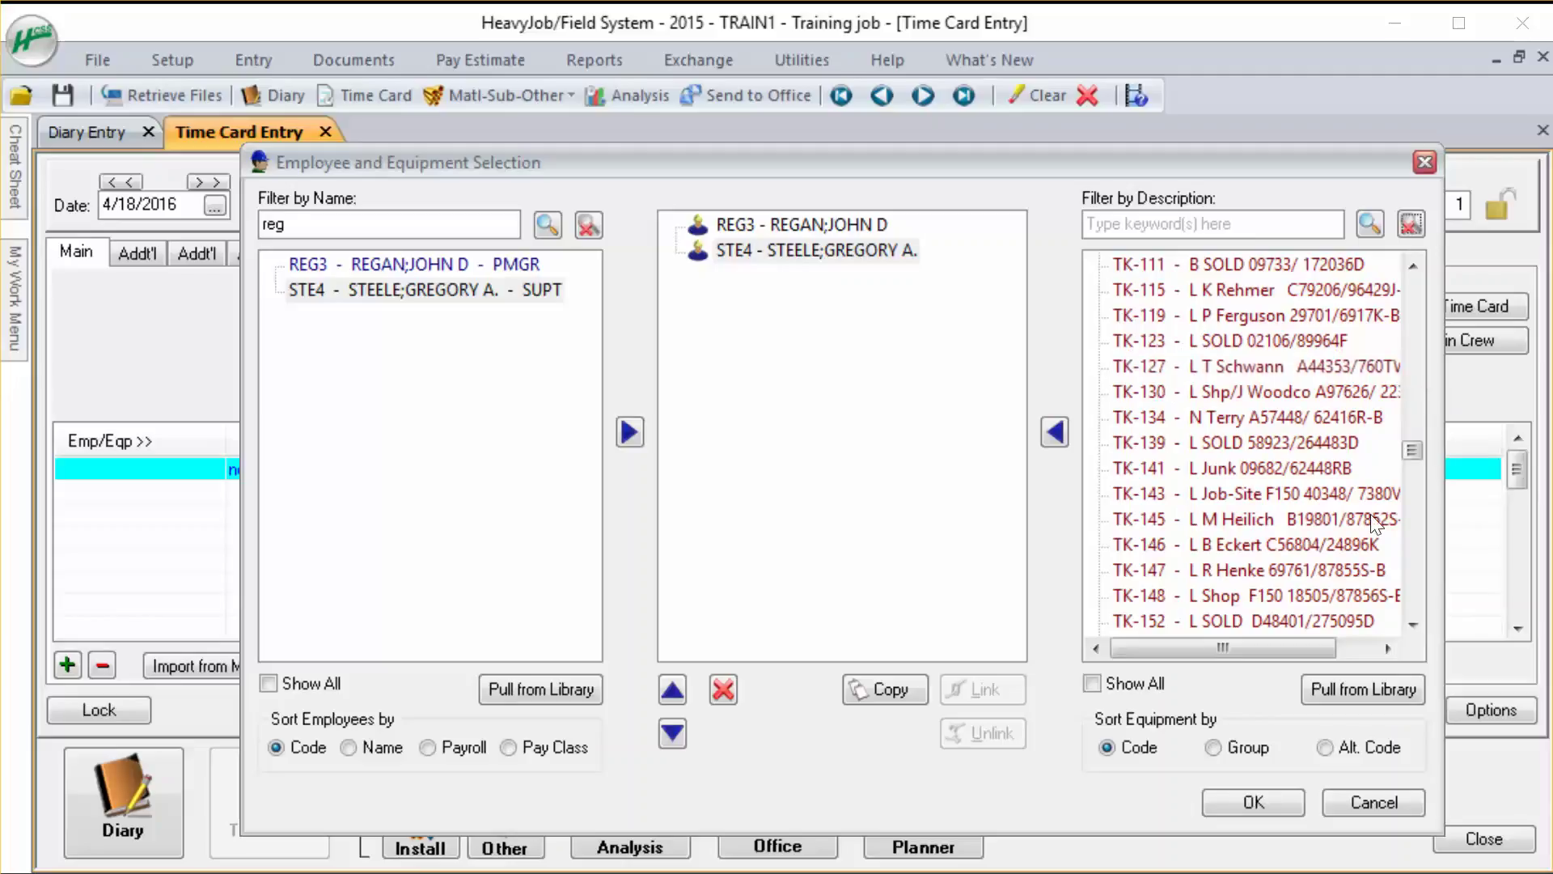
Browse the equipment library to the TK vehicle codes, highlight TK-113 2003 FORD TAURUS, and close the library without adding equipment
left_click(1352, 697)
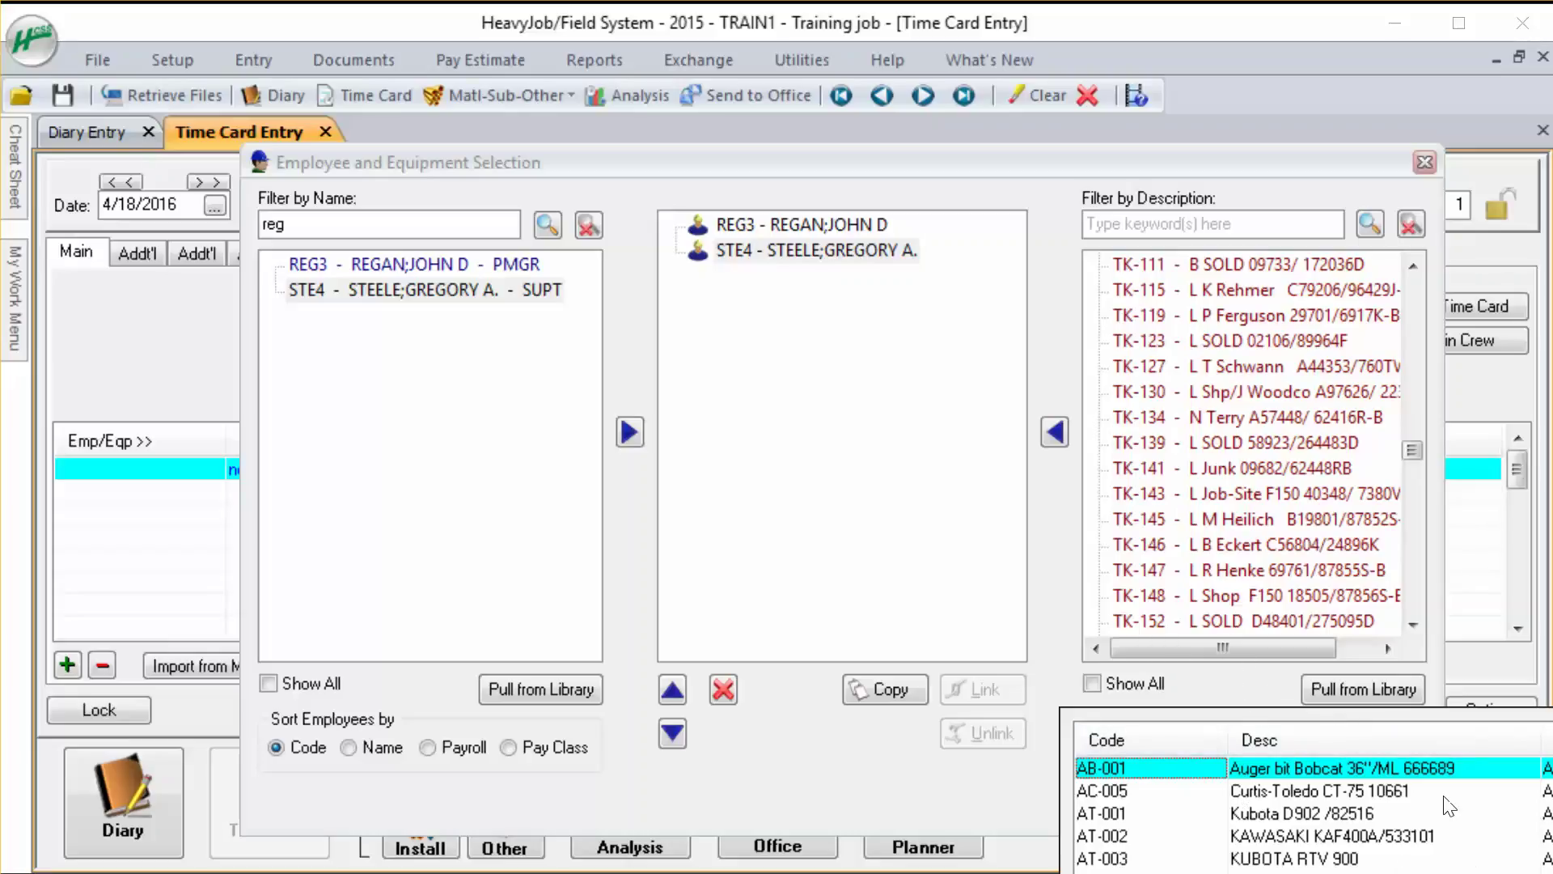
key("Down")
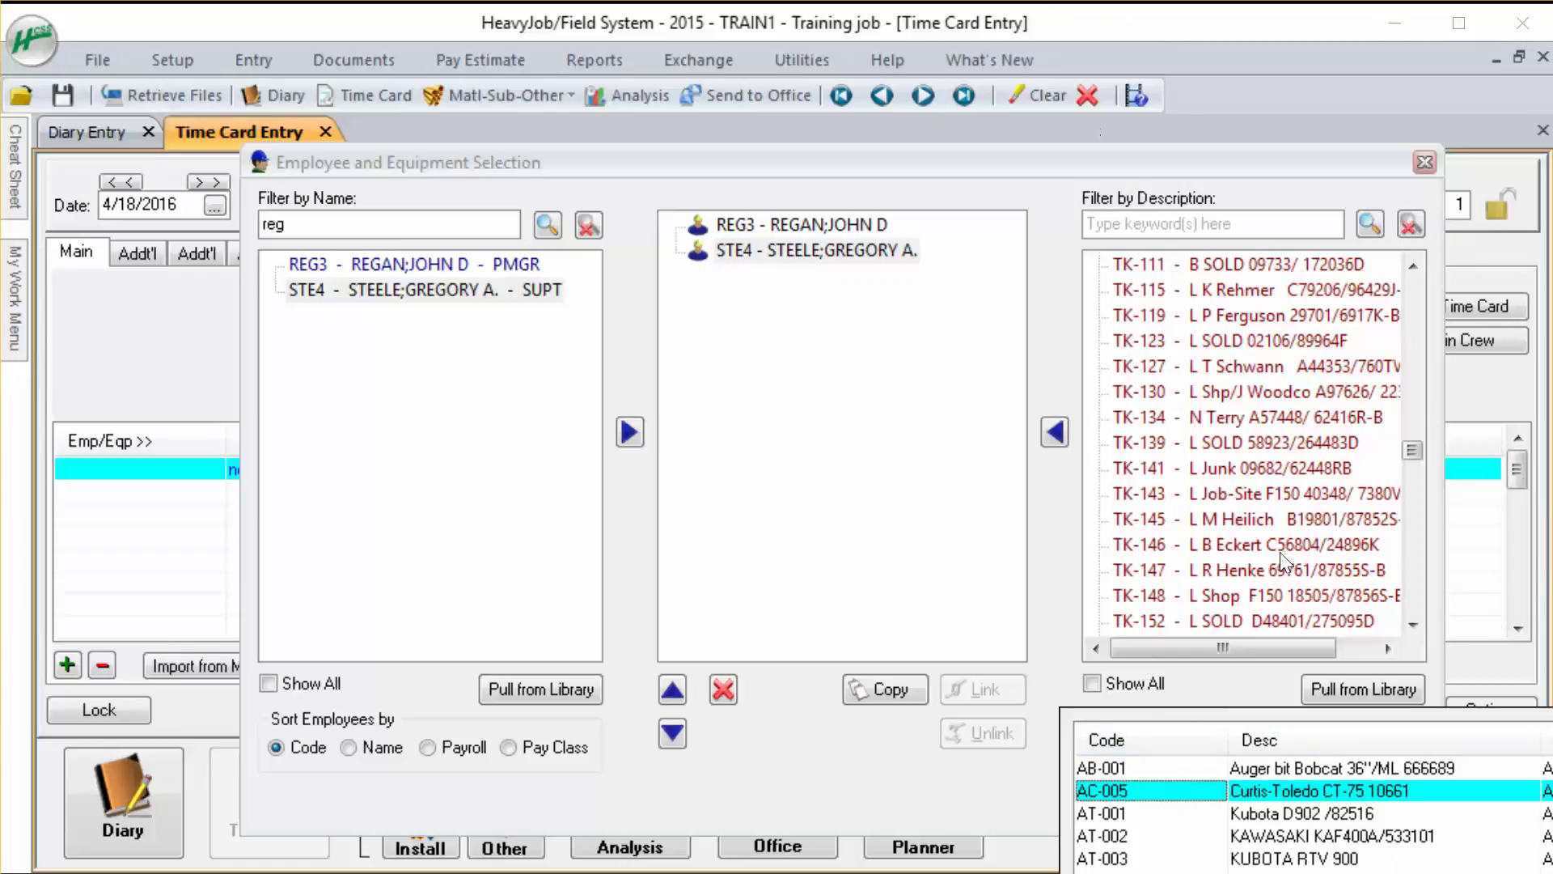
scroll(1296, 791, "down", 5)
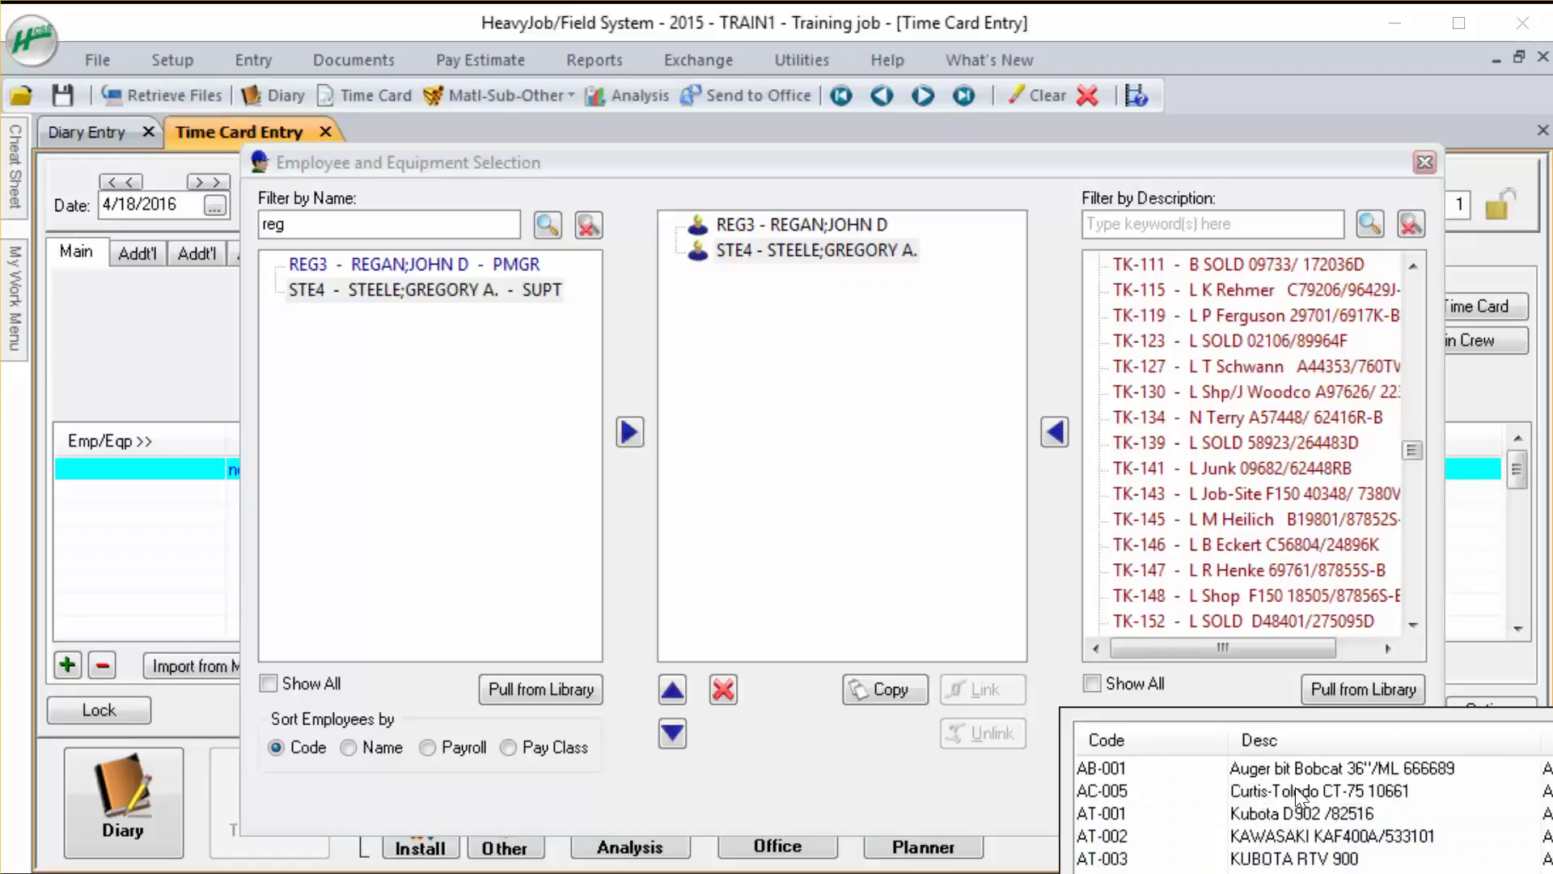
scroll(1296, 791, "down", 10)
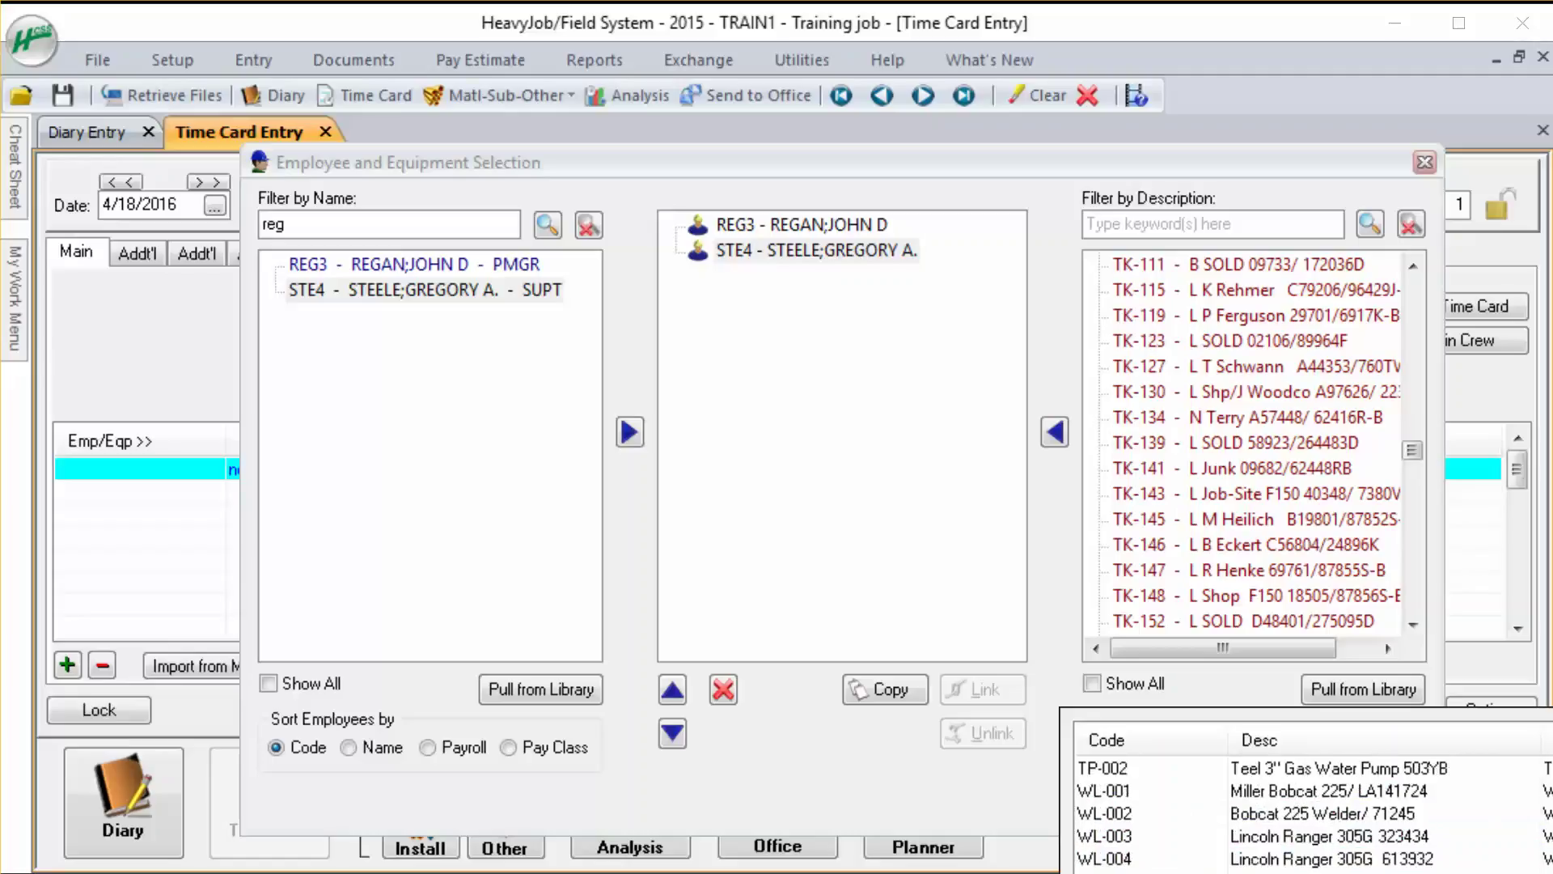
scroll(1296, 791, "up", 5)
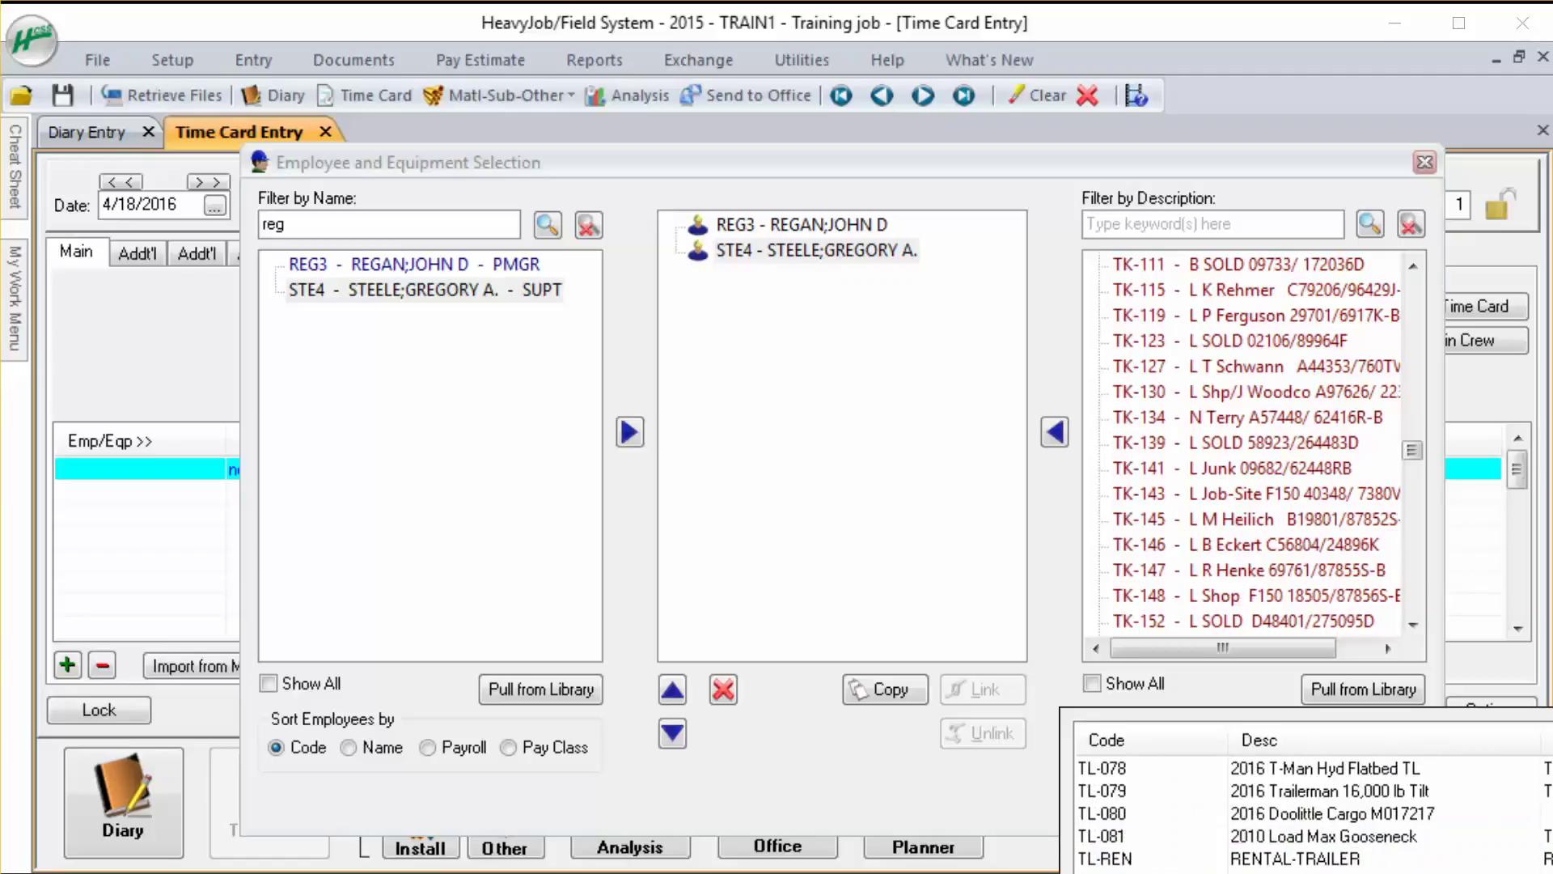
scroll(1295, 791, "up", 5)
scroll(1295, 791, "up", 5)
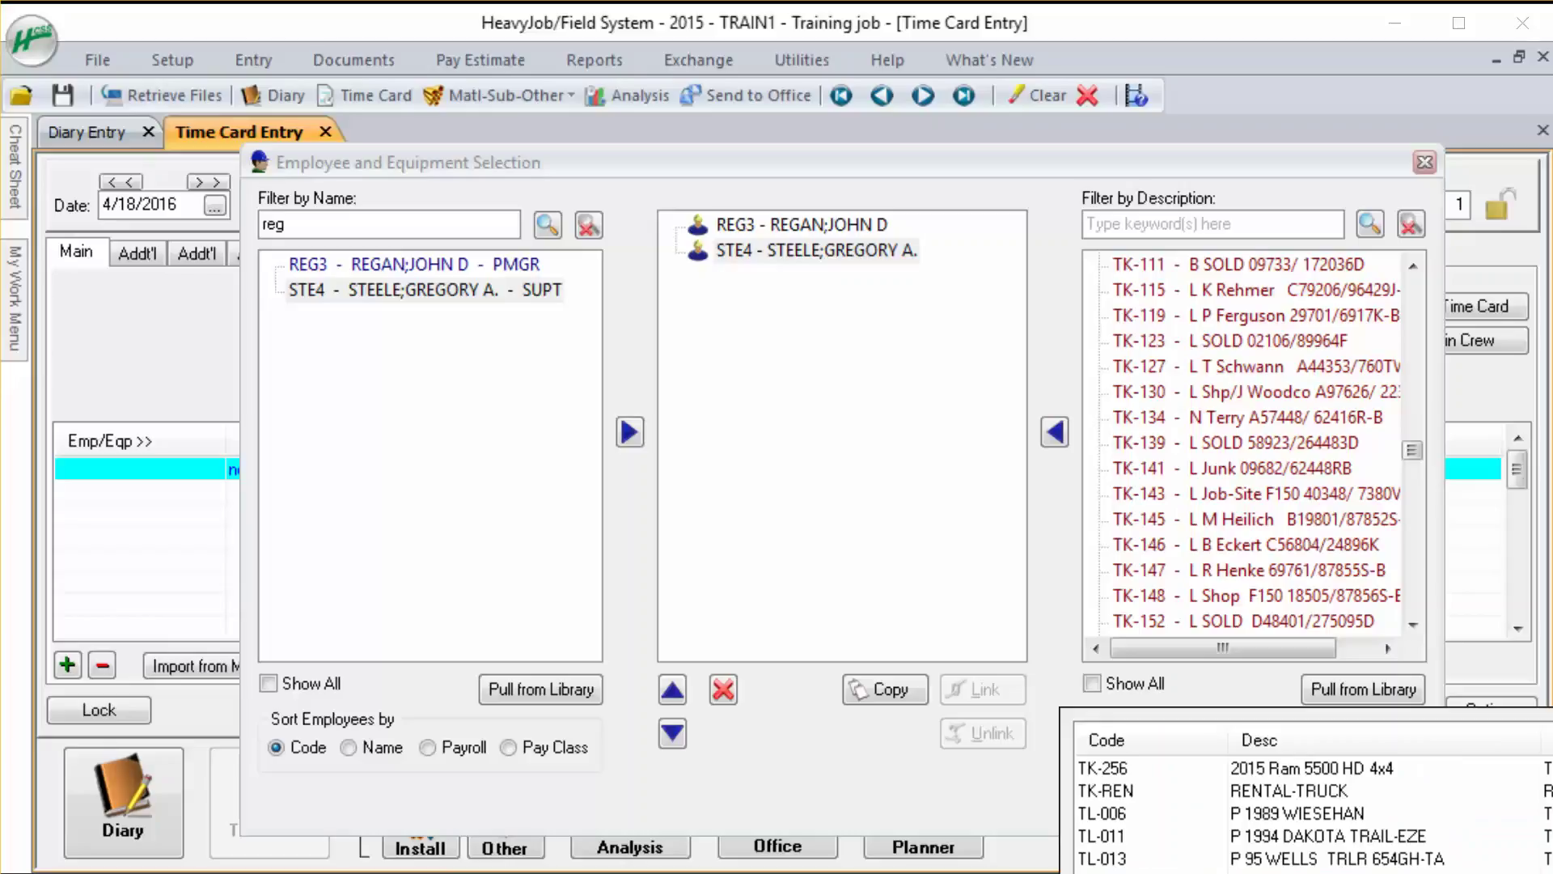
scroll(1295, 791, "up", 15)
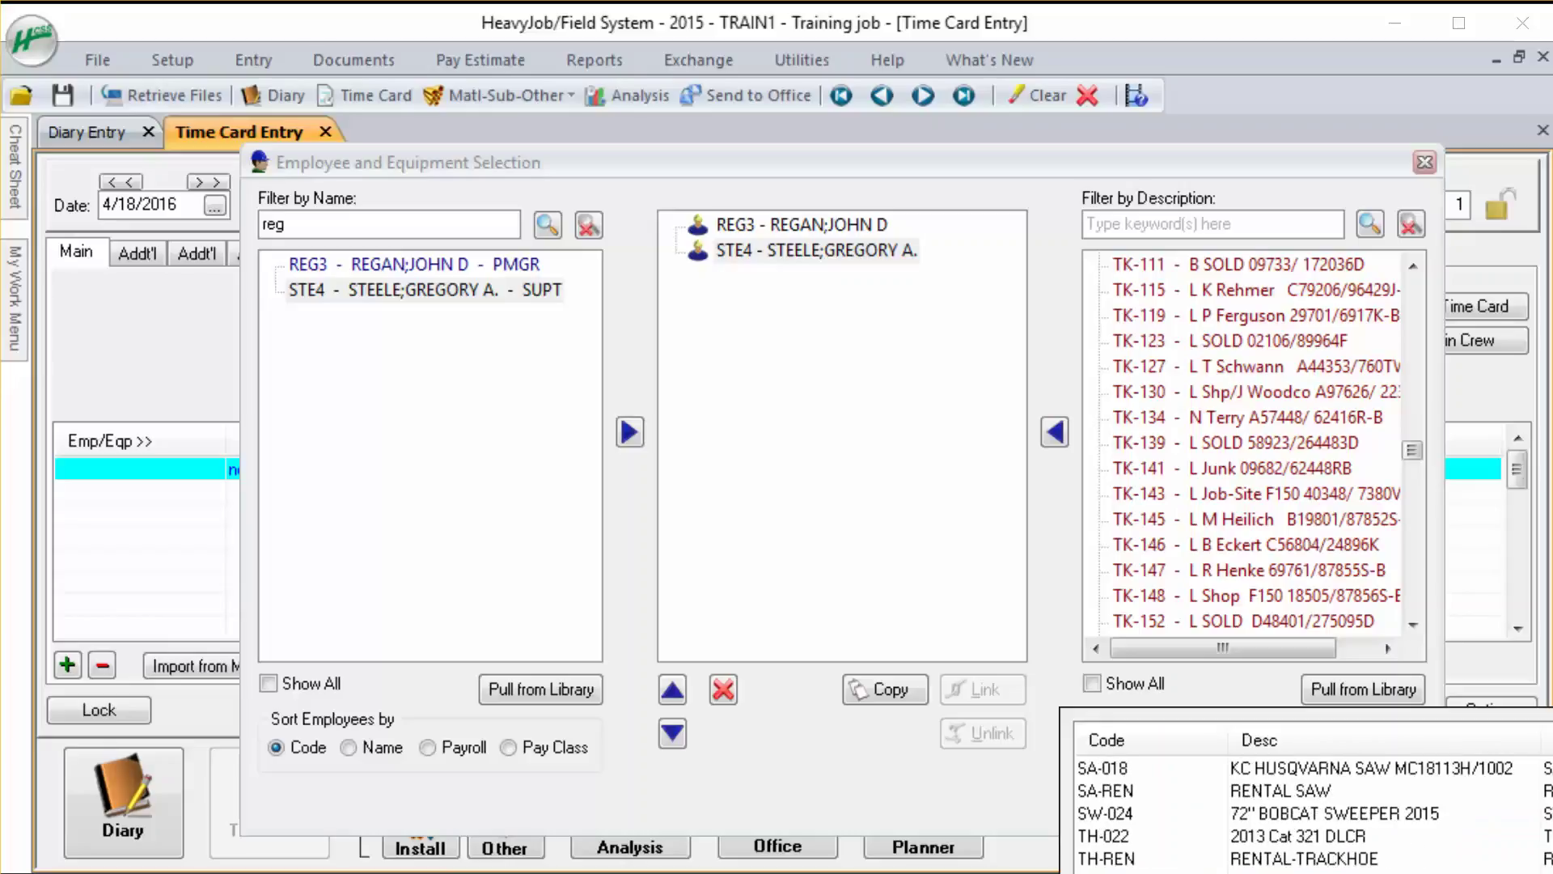
scroll(1296, 813, "down", 5)
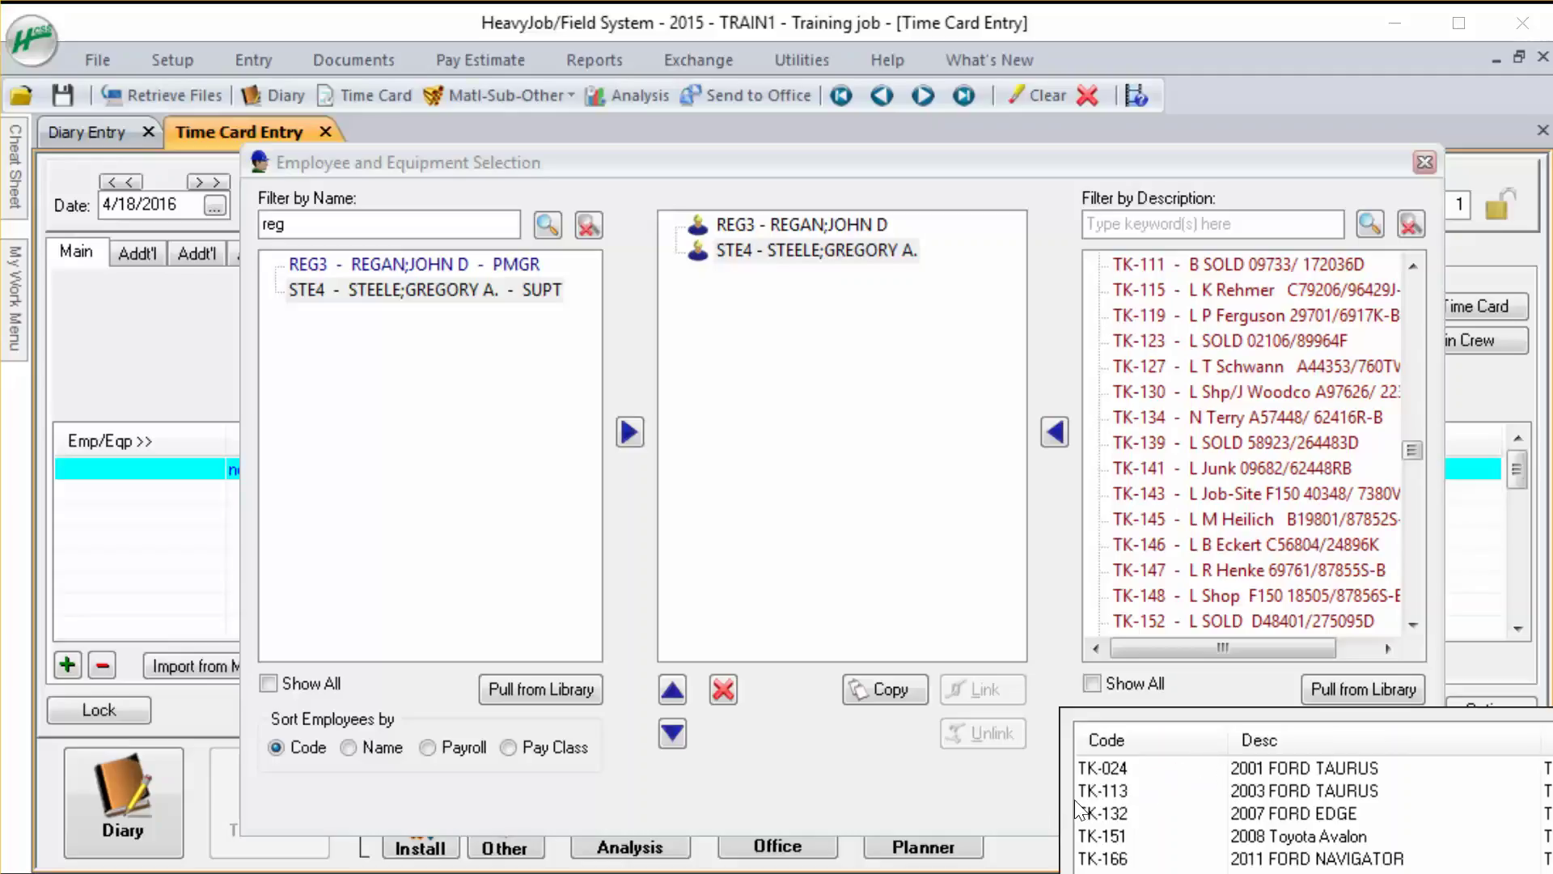
left_click(1100, 788)
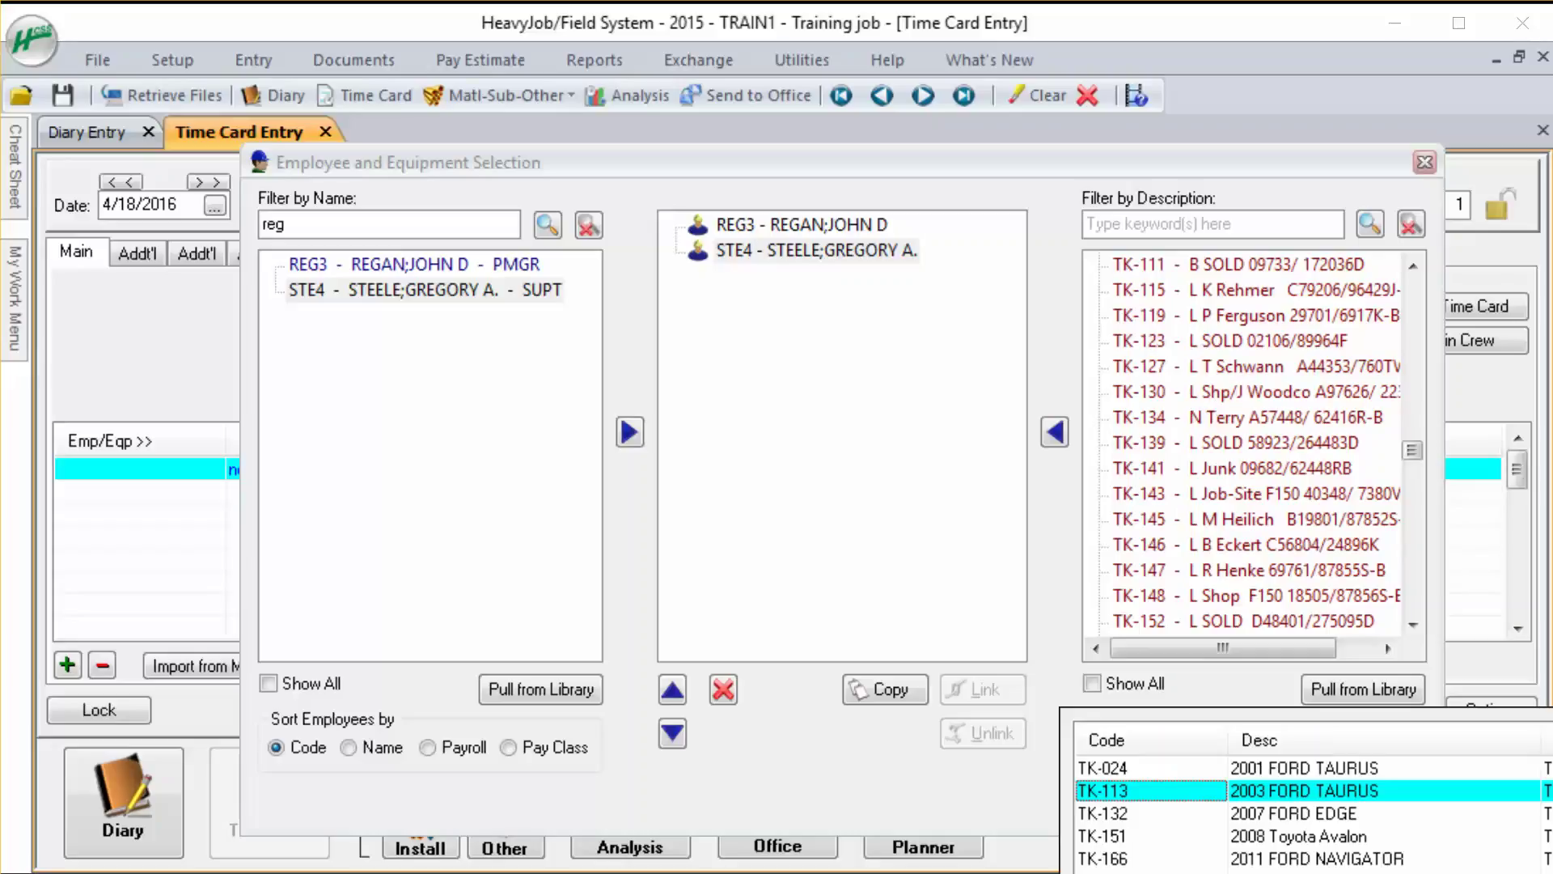
key("Escape")
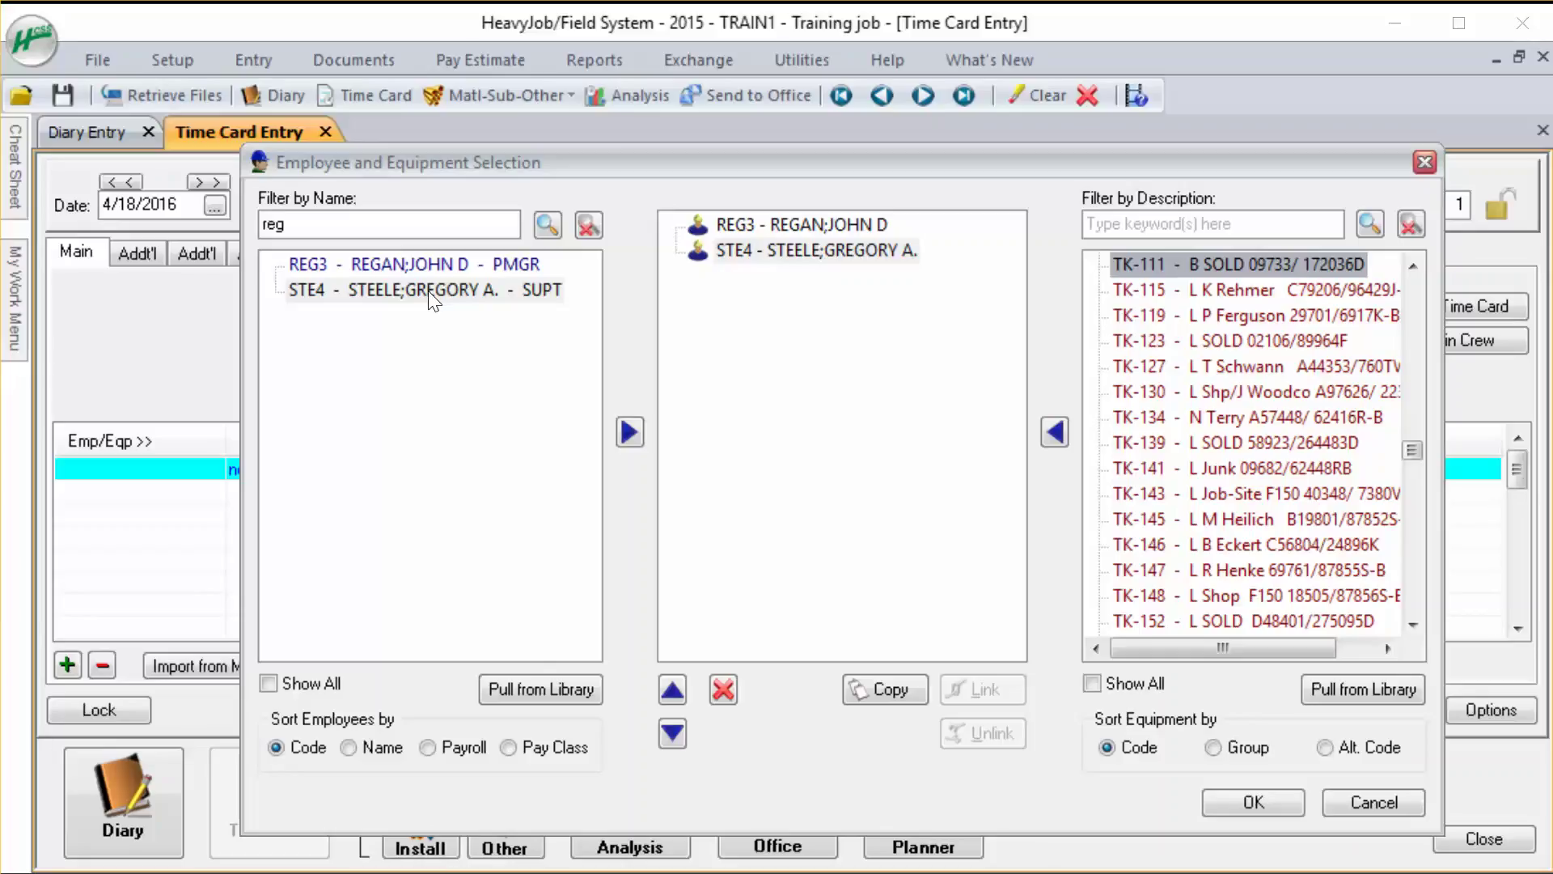
Pull the second listed employee, pay class LABR, from the employee library into the selection
left_click(526, 689)
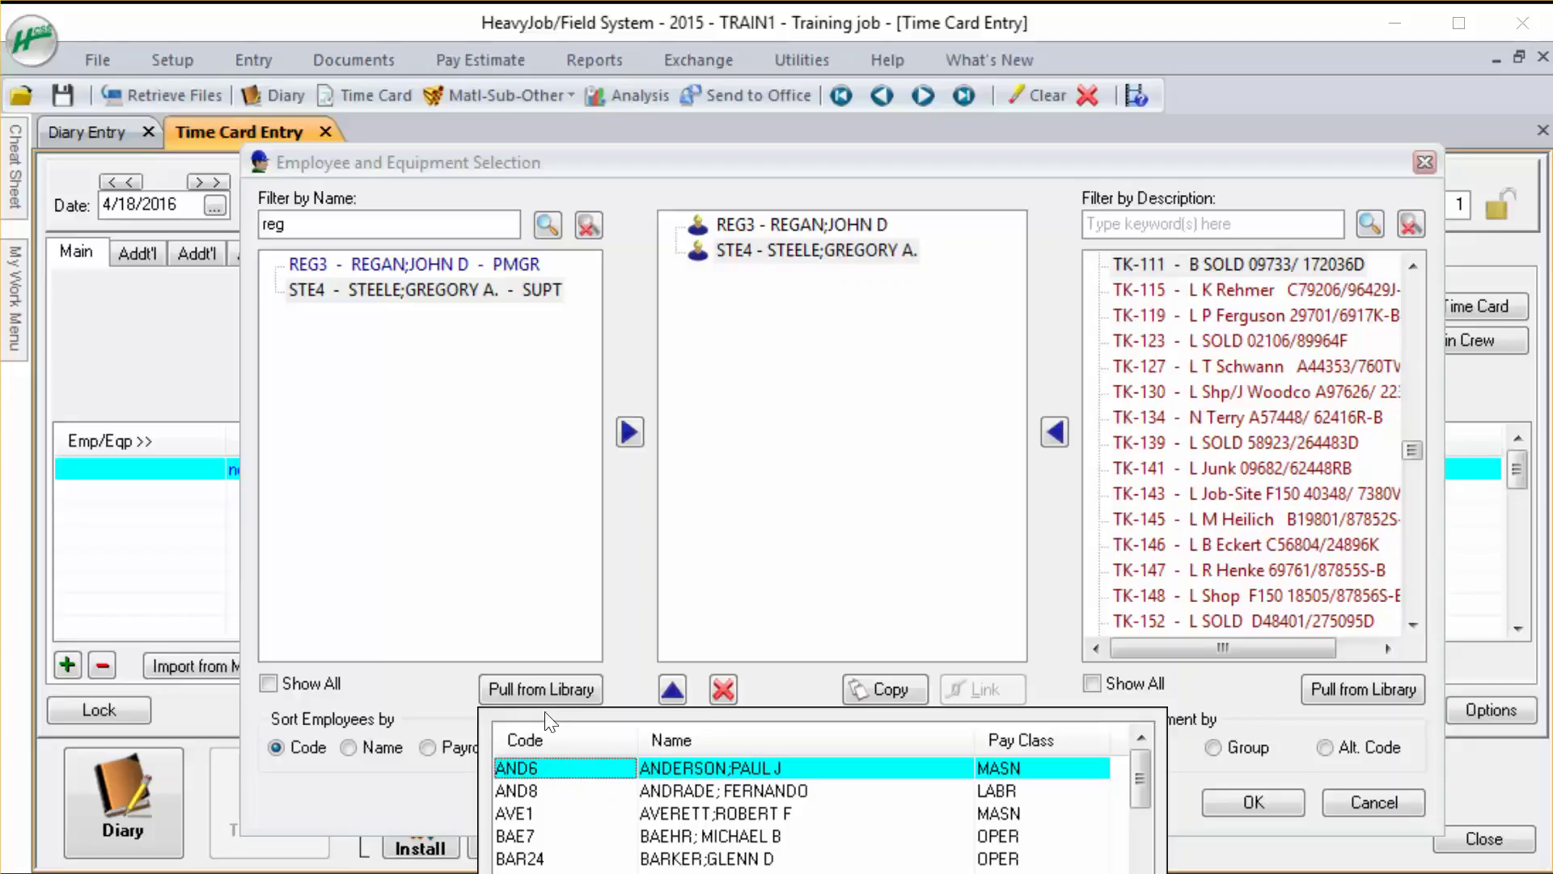
key("Down")
key("Down")
key("Down")
key("Down")
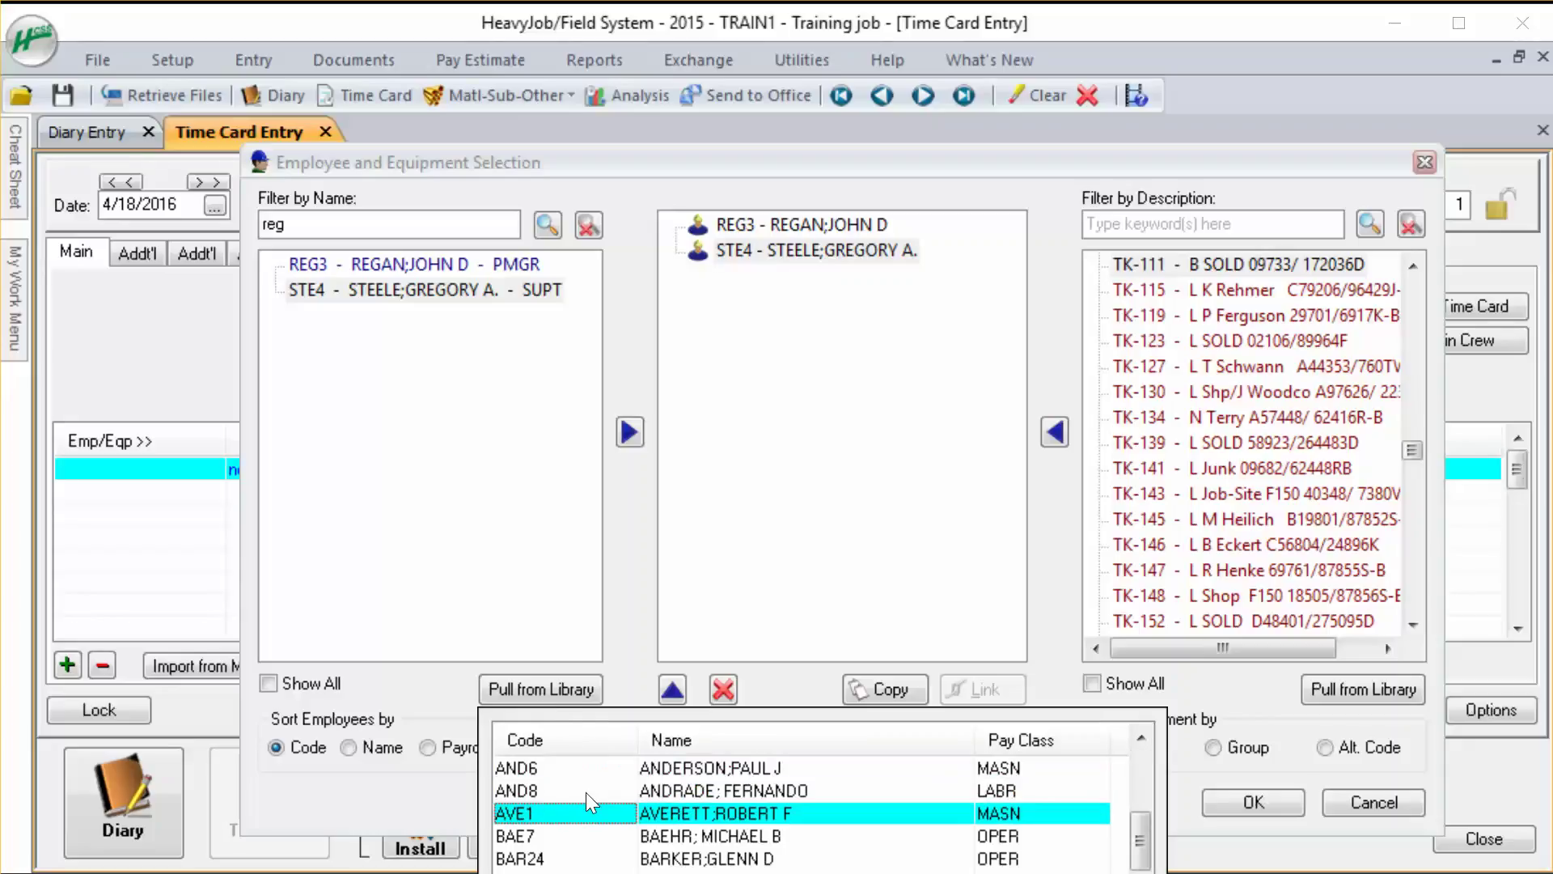
key("Down")
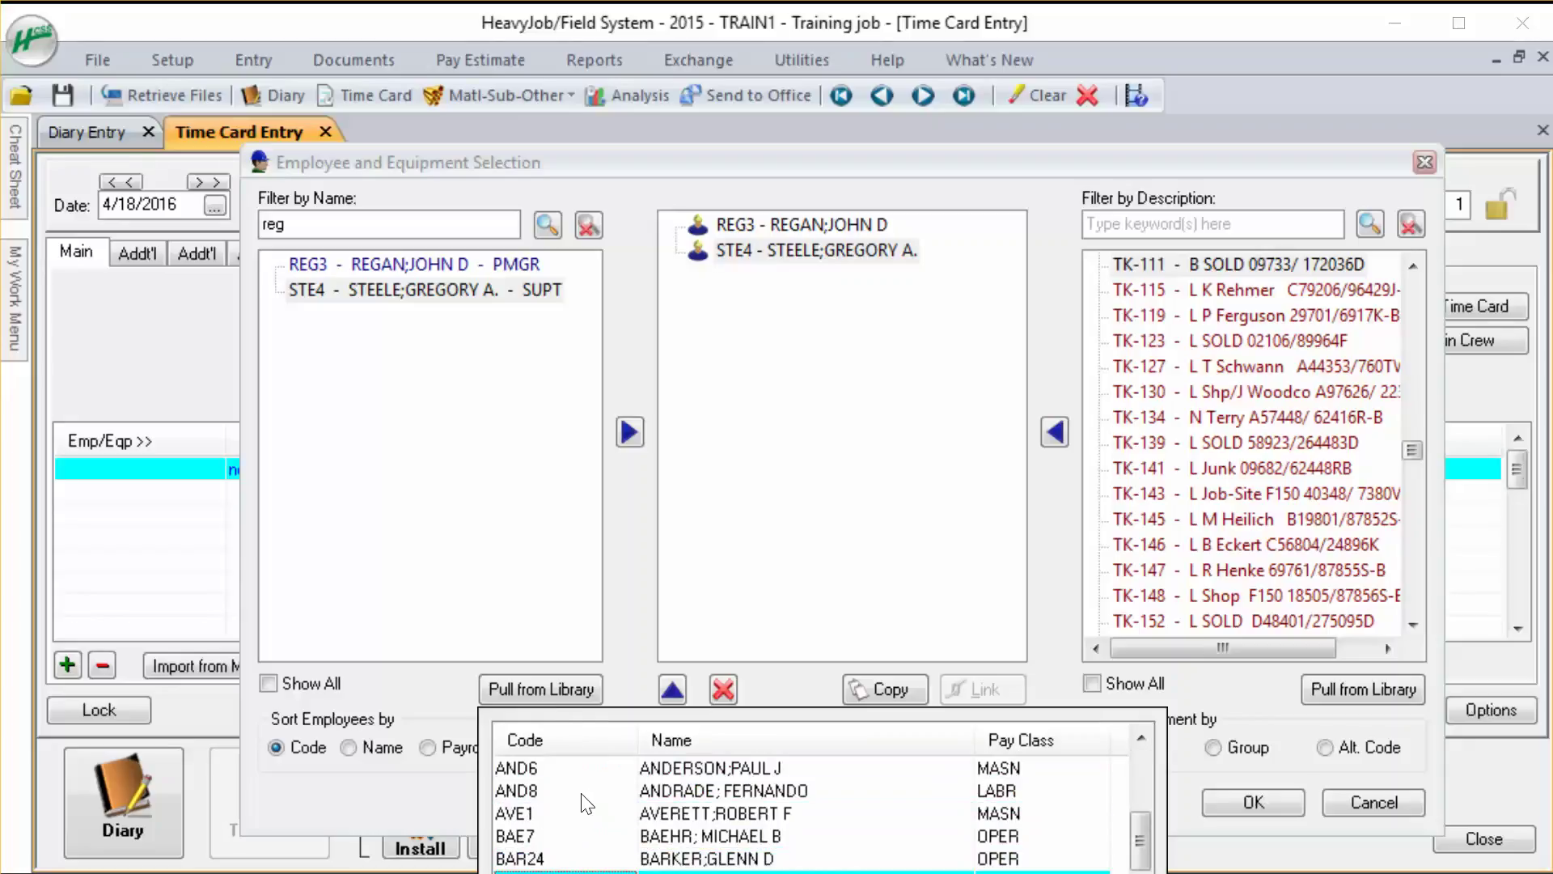
left_click(687, 797)
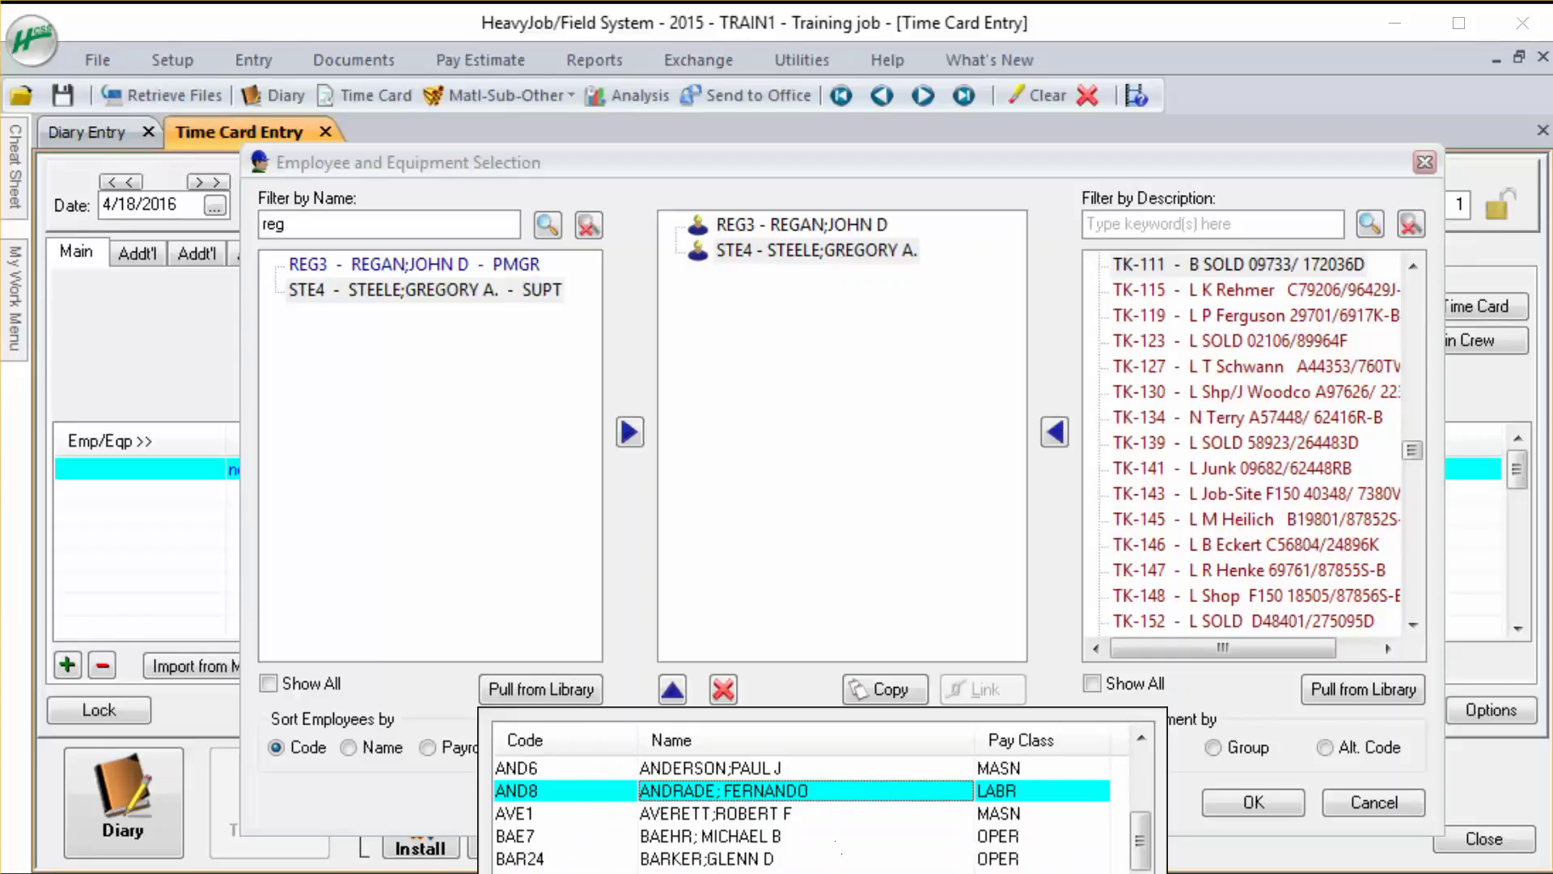
key("Return")
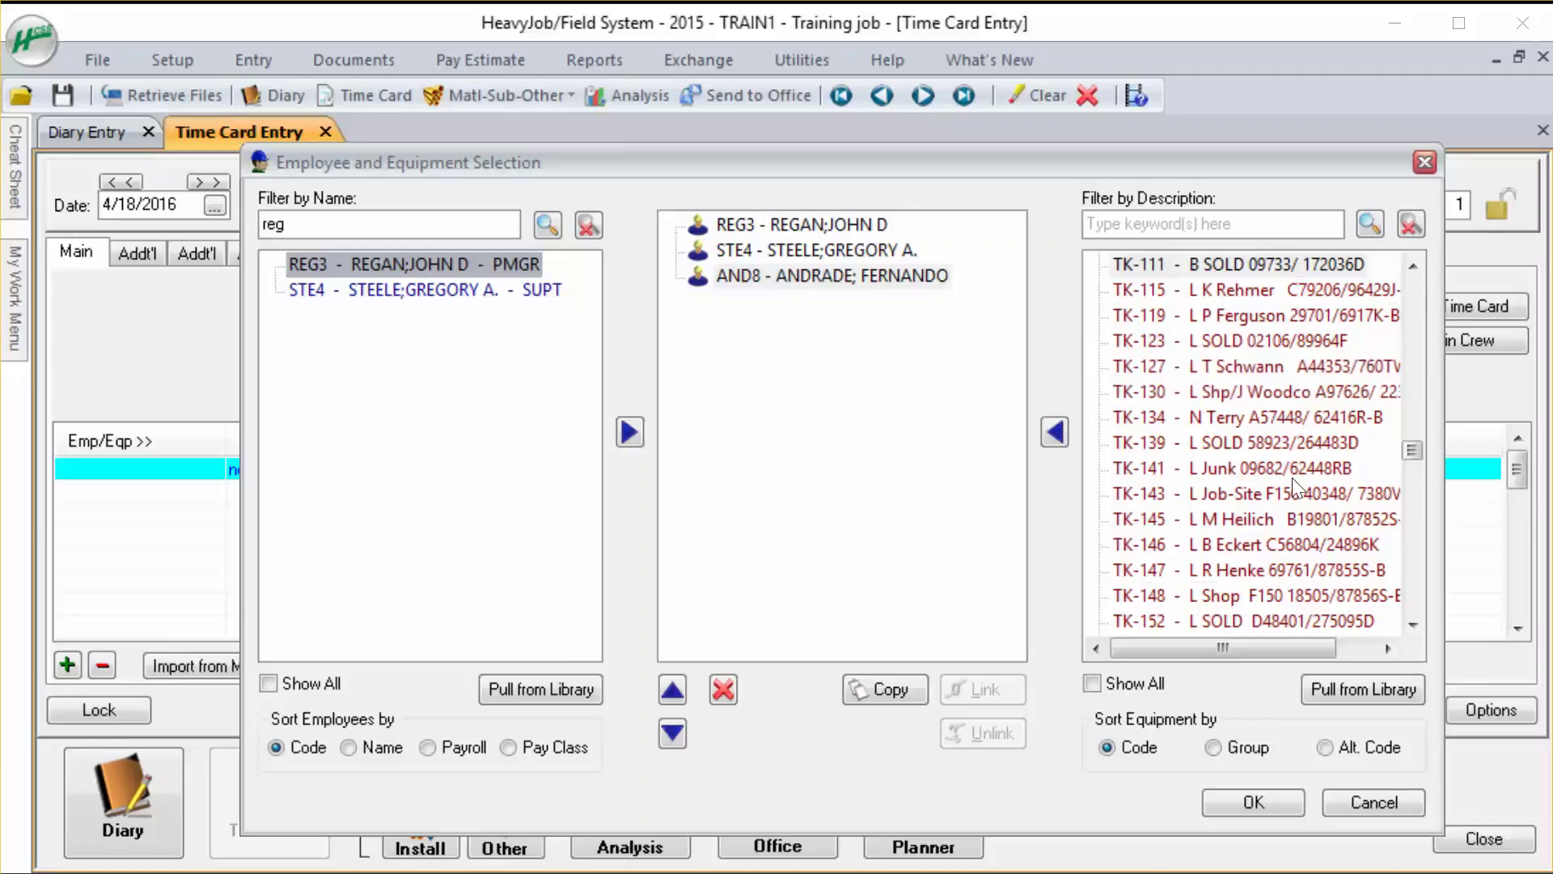
Add equipment BC-025 Bobcat T320 A7MP11052 to the selection and unlink it from the LABR employee
left_click_drag(1411, 453, 1415, 275)
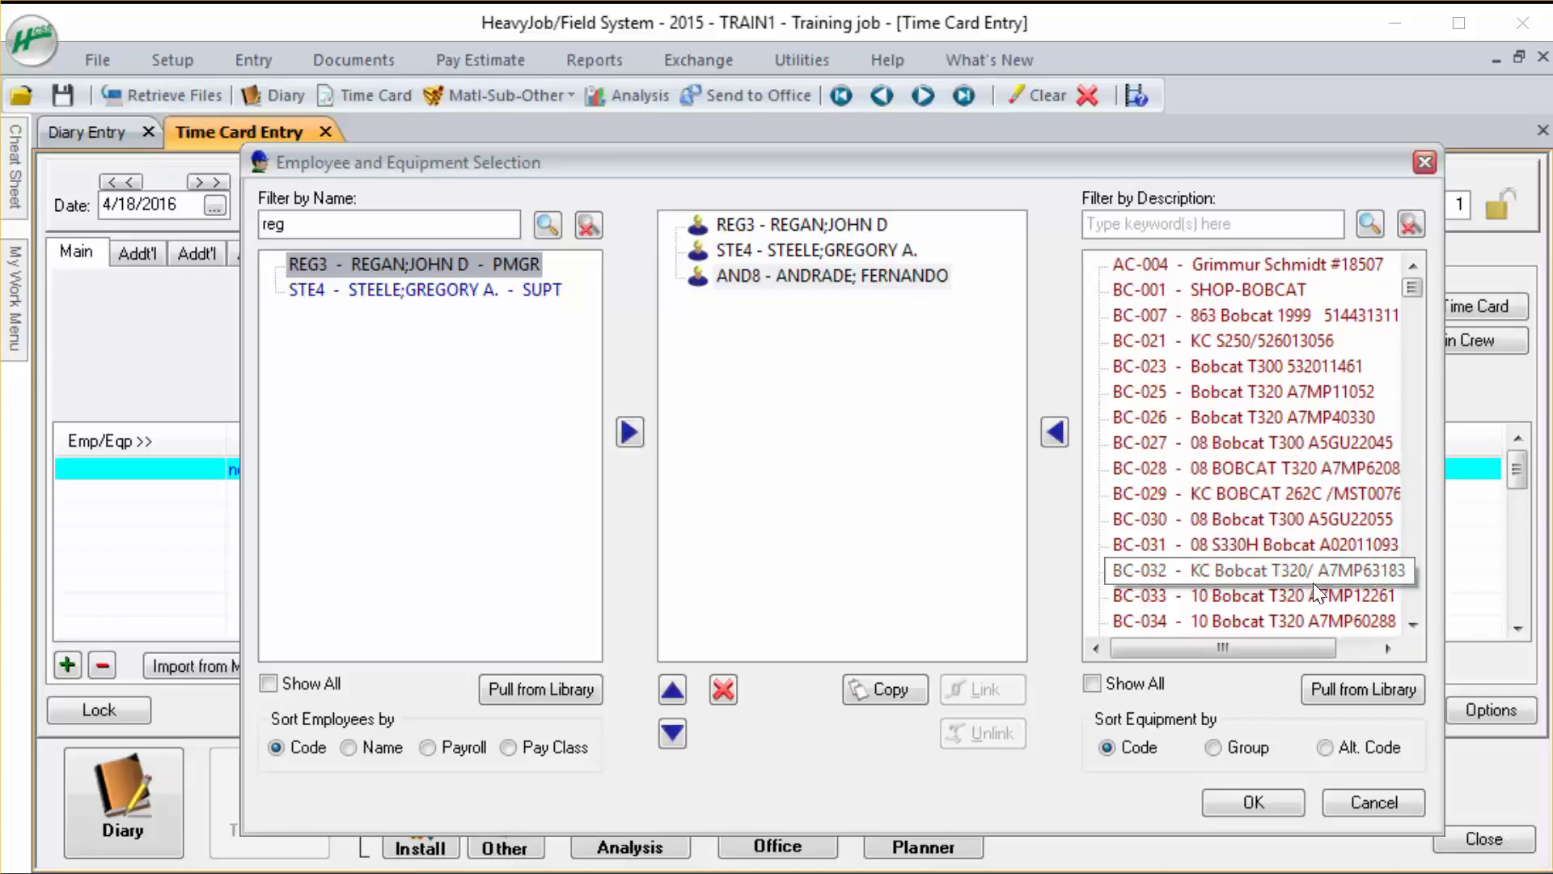
double_click(1226, 393)
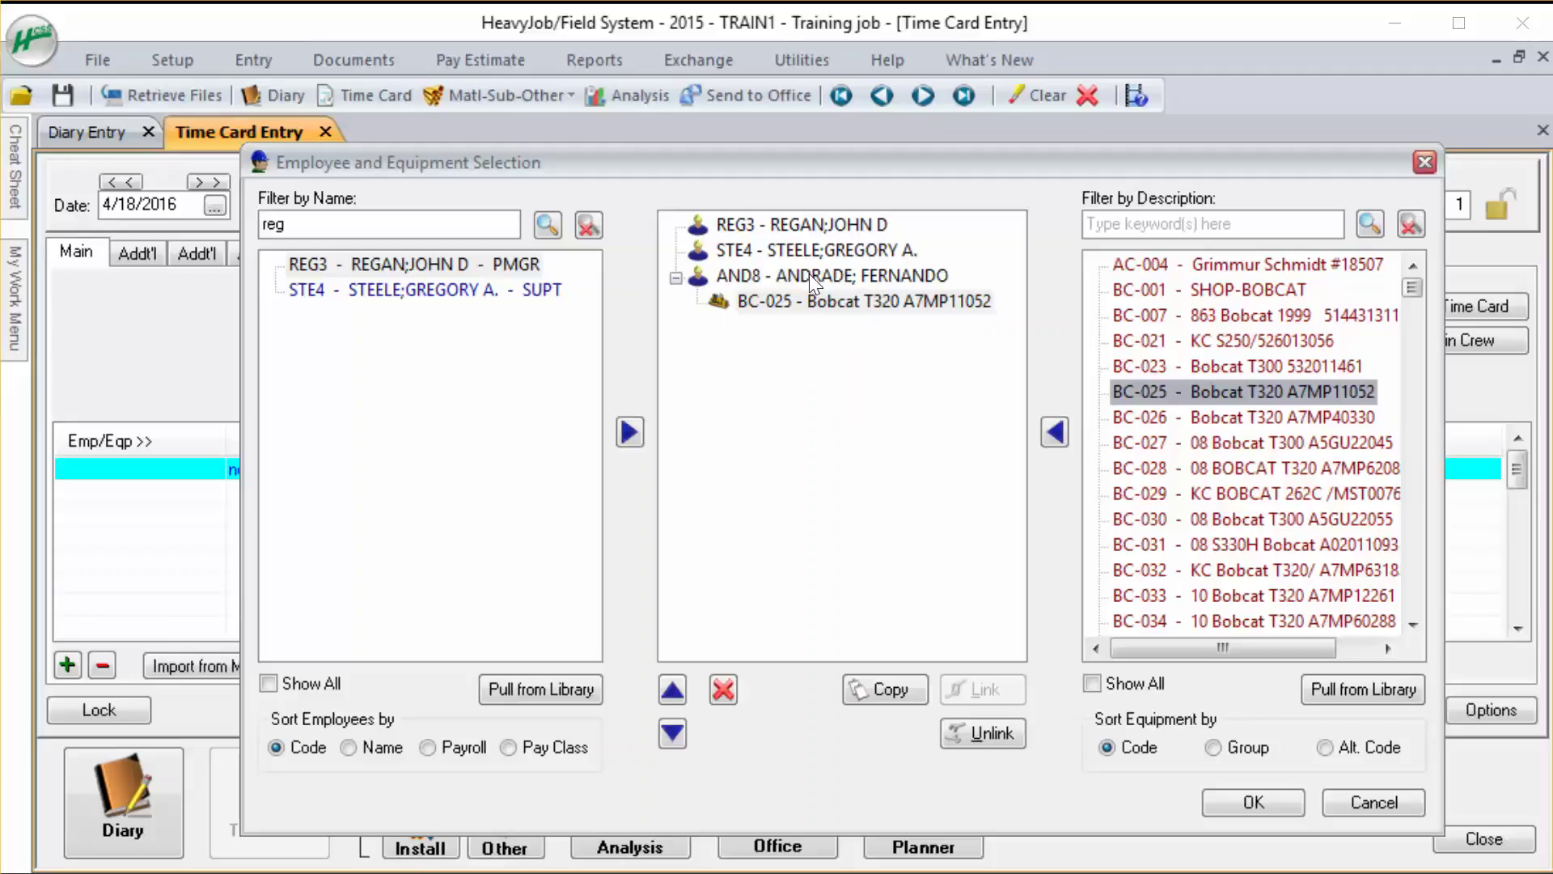
left_click(846, 300)
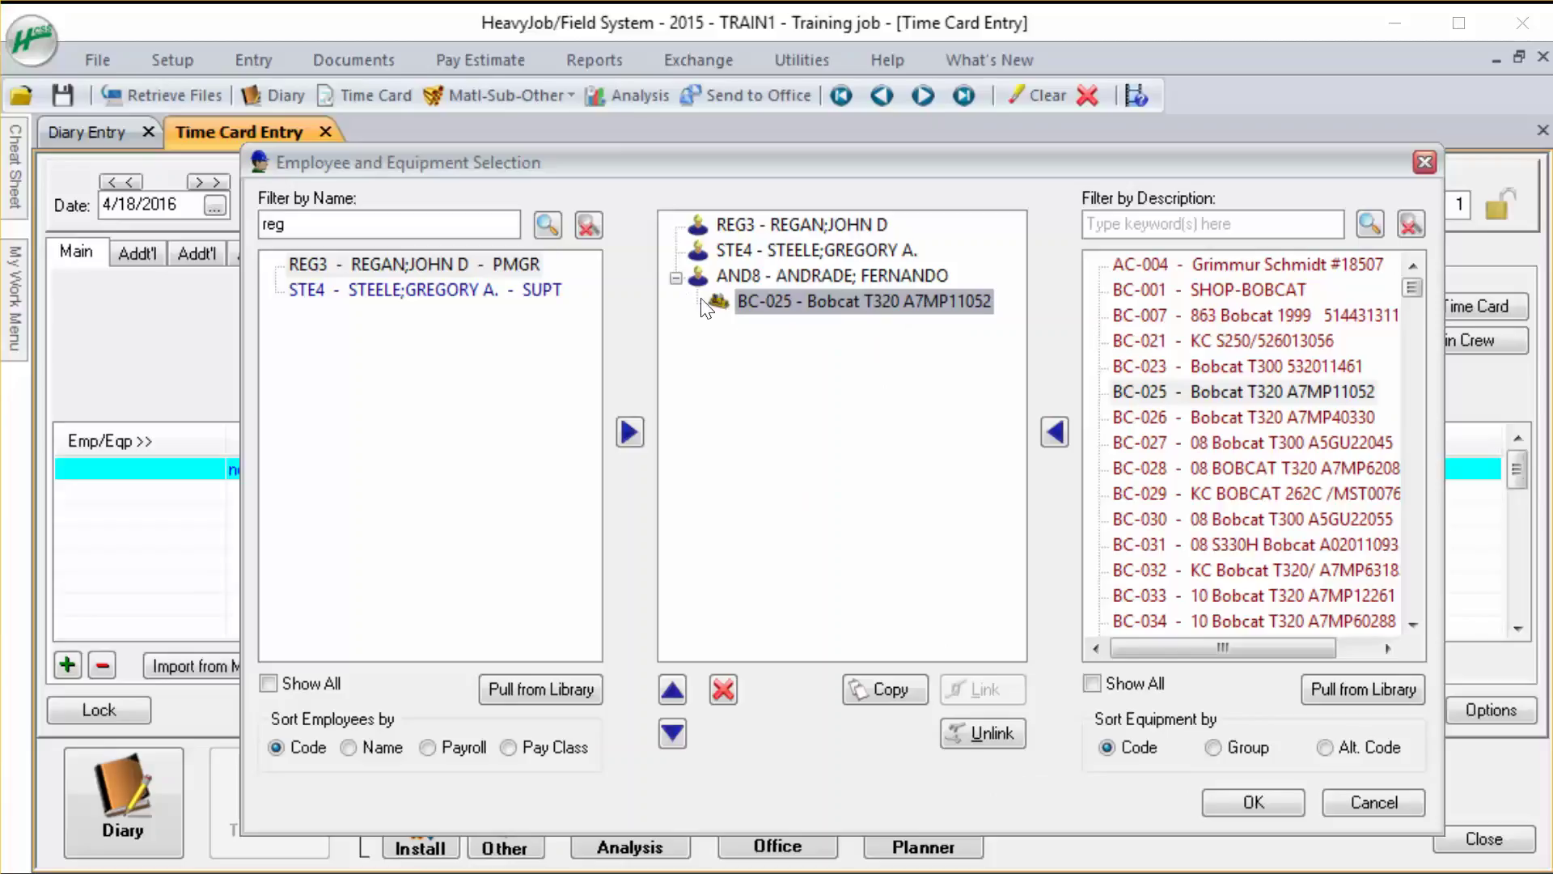
left_click(1011, 731)
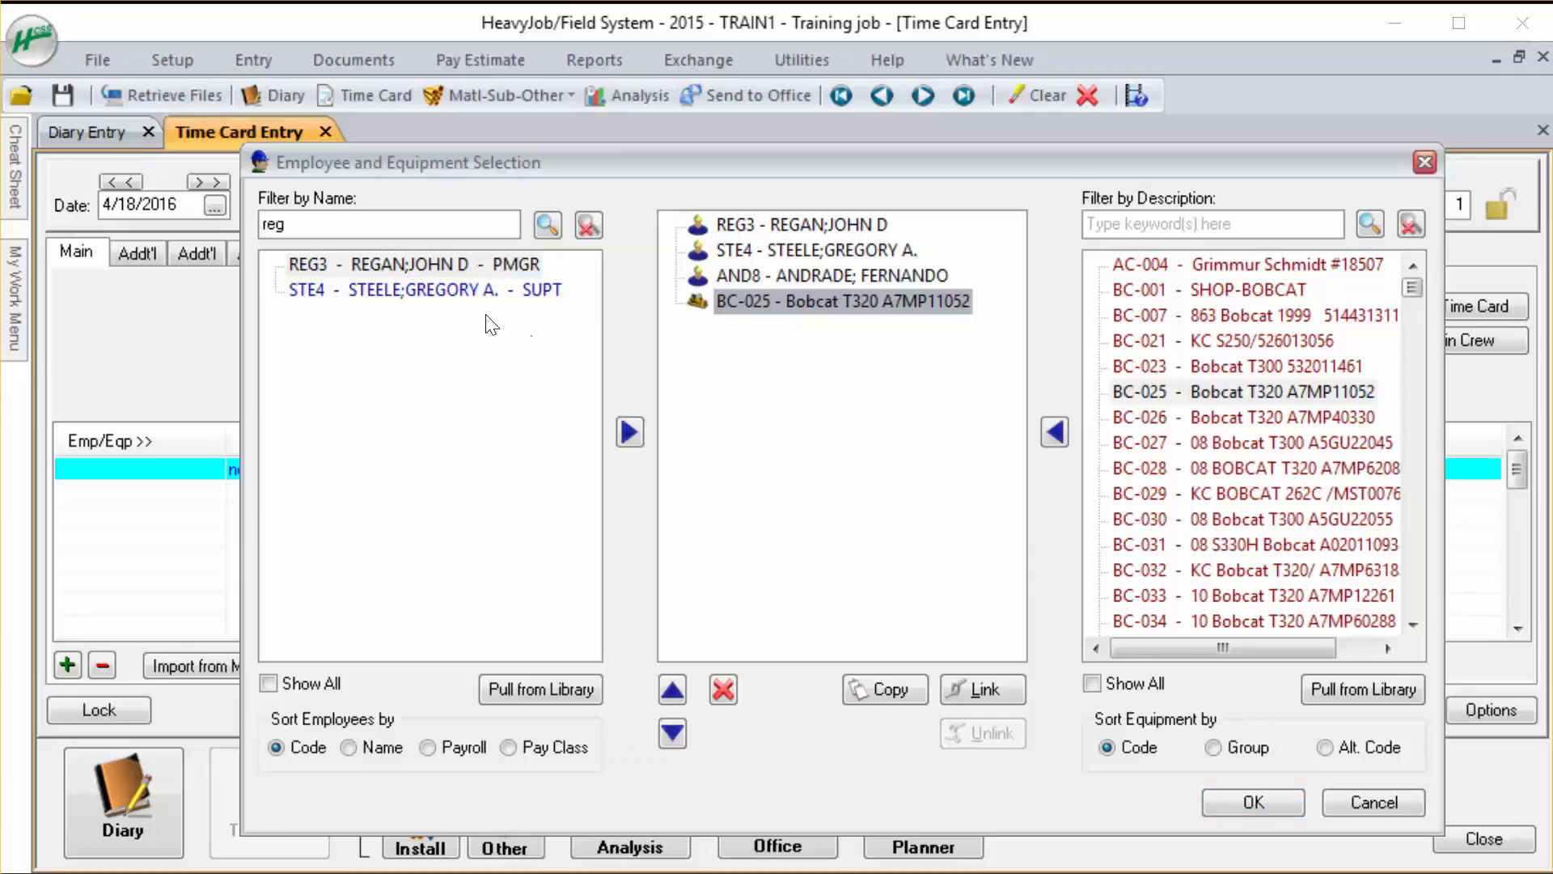
Clear the employee name filter, add an OPER employee, and apply the employee and equipment selection to the time card
left_click_drag(374, 224, 240, 219)
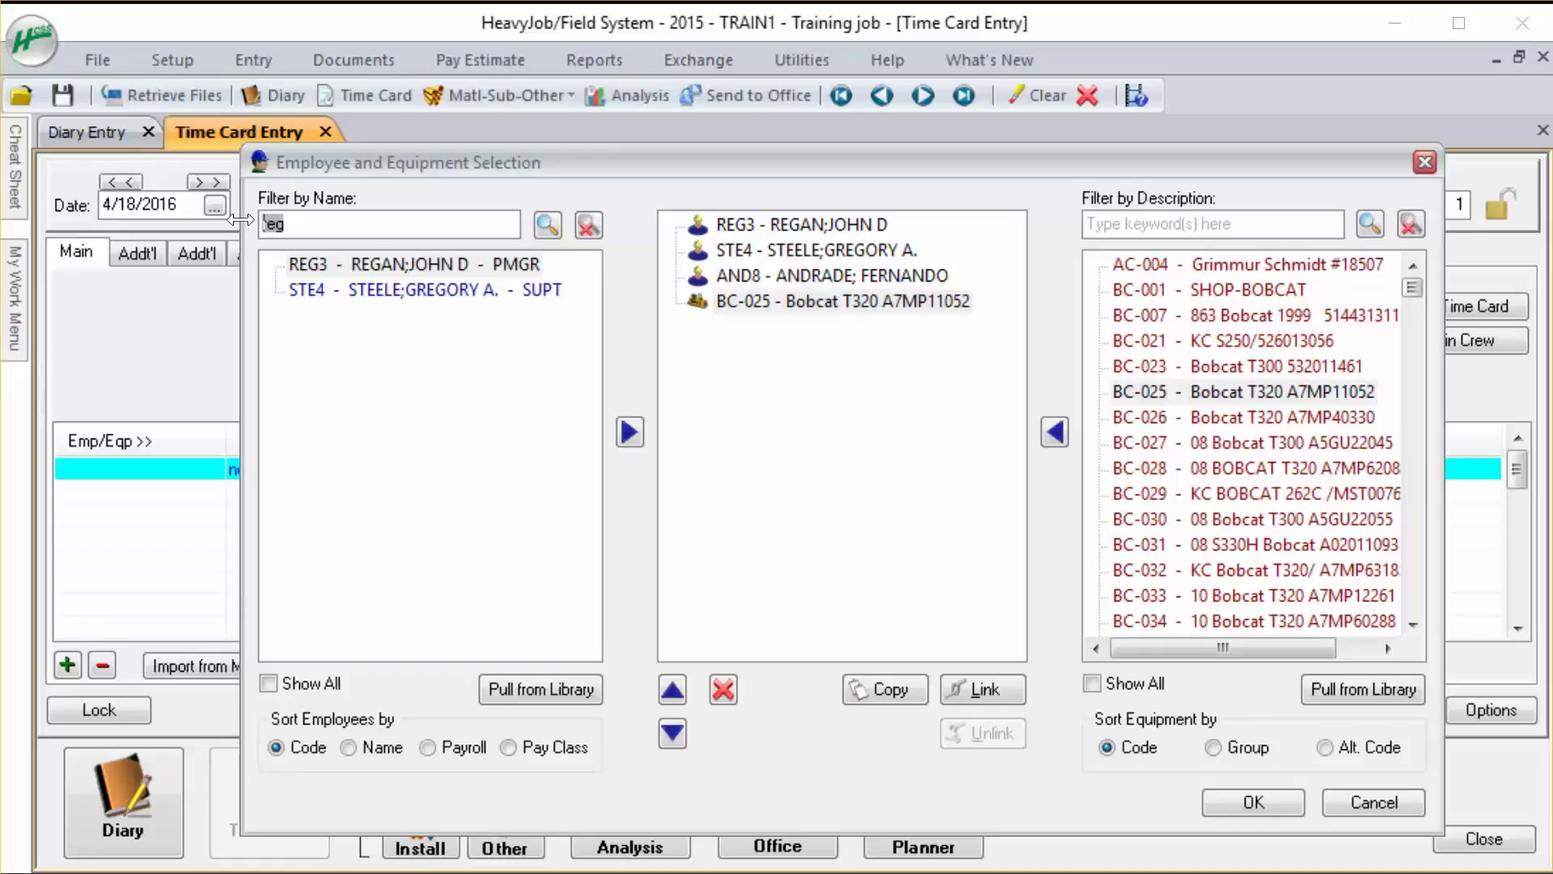
left_click(584, 223)
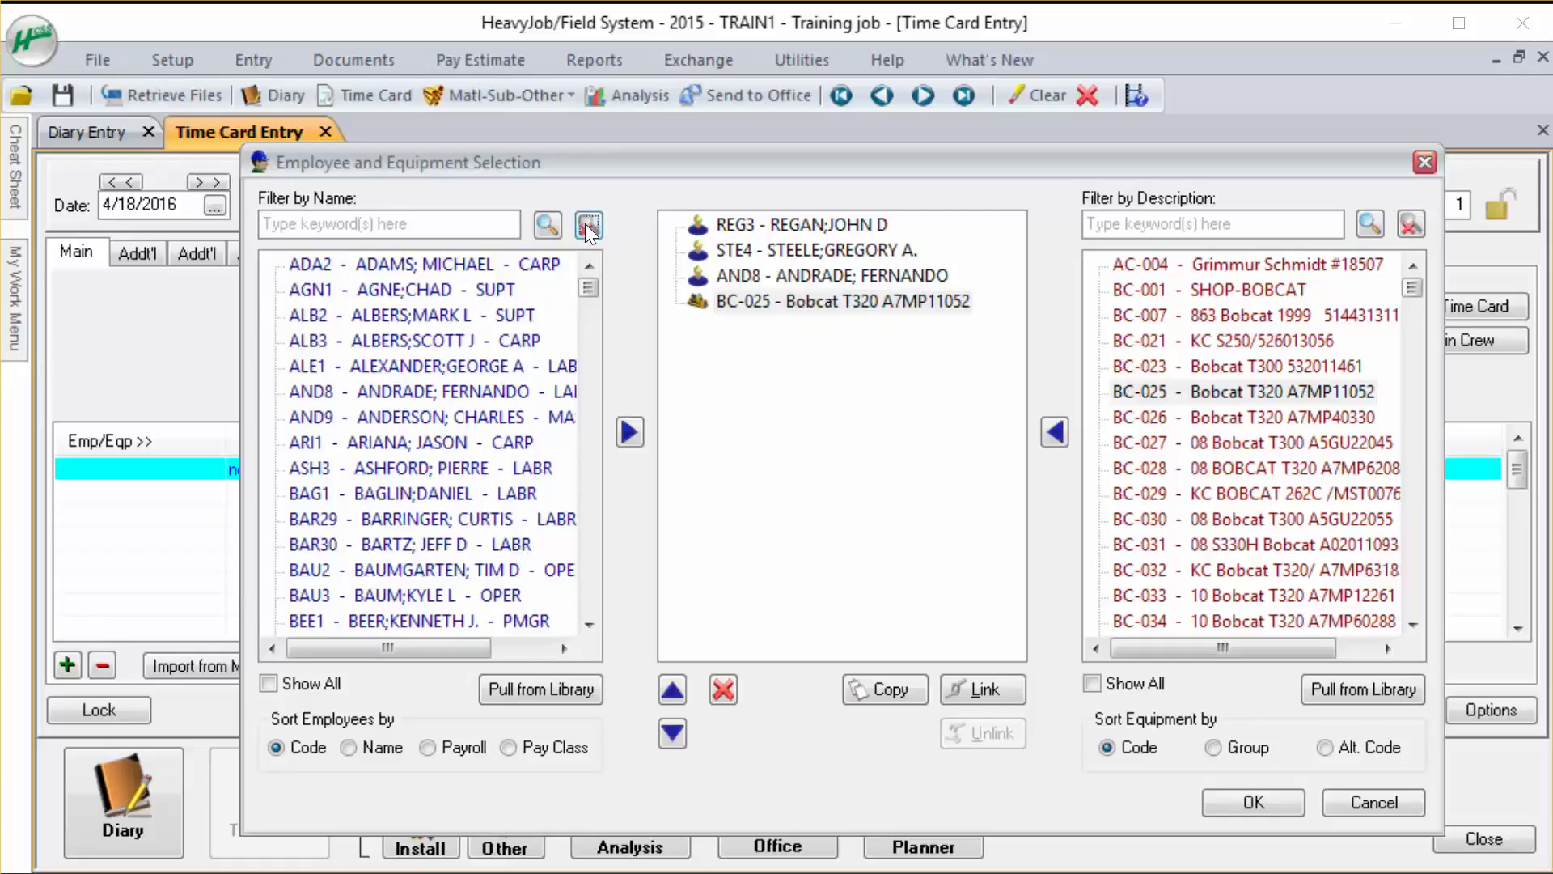
double_click(379, 570)
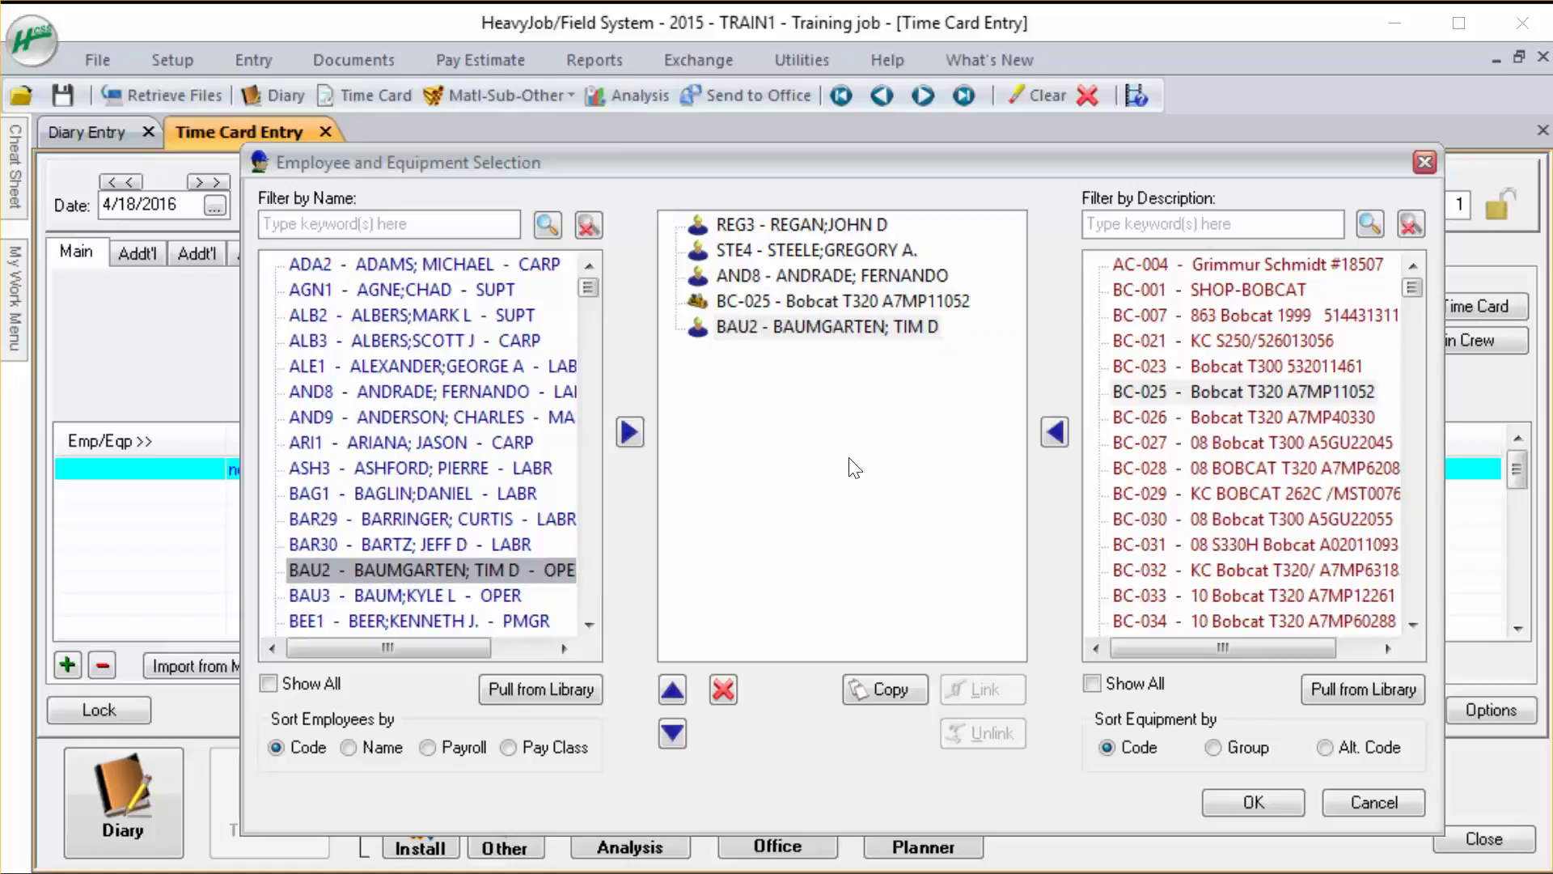
left_click(1253, 800)
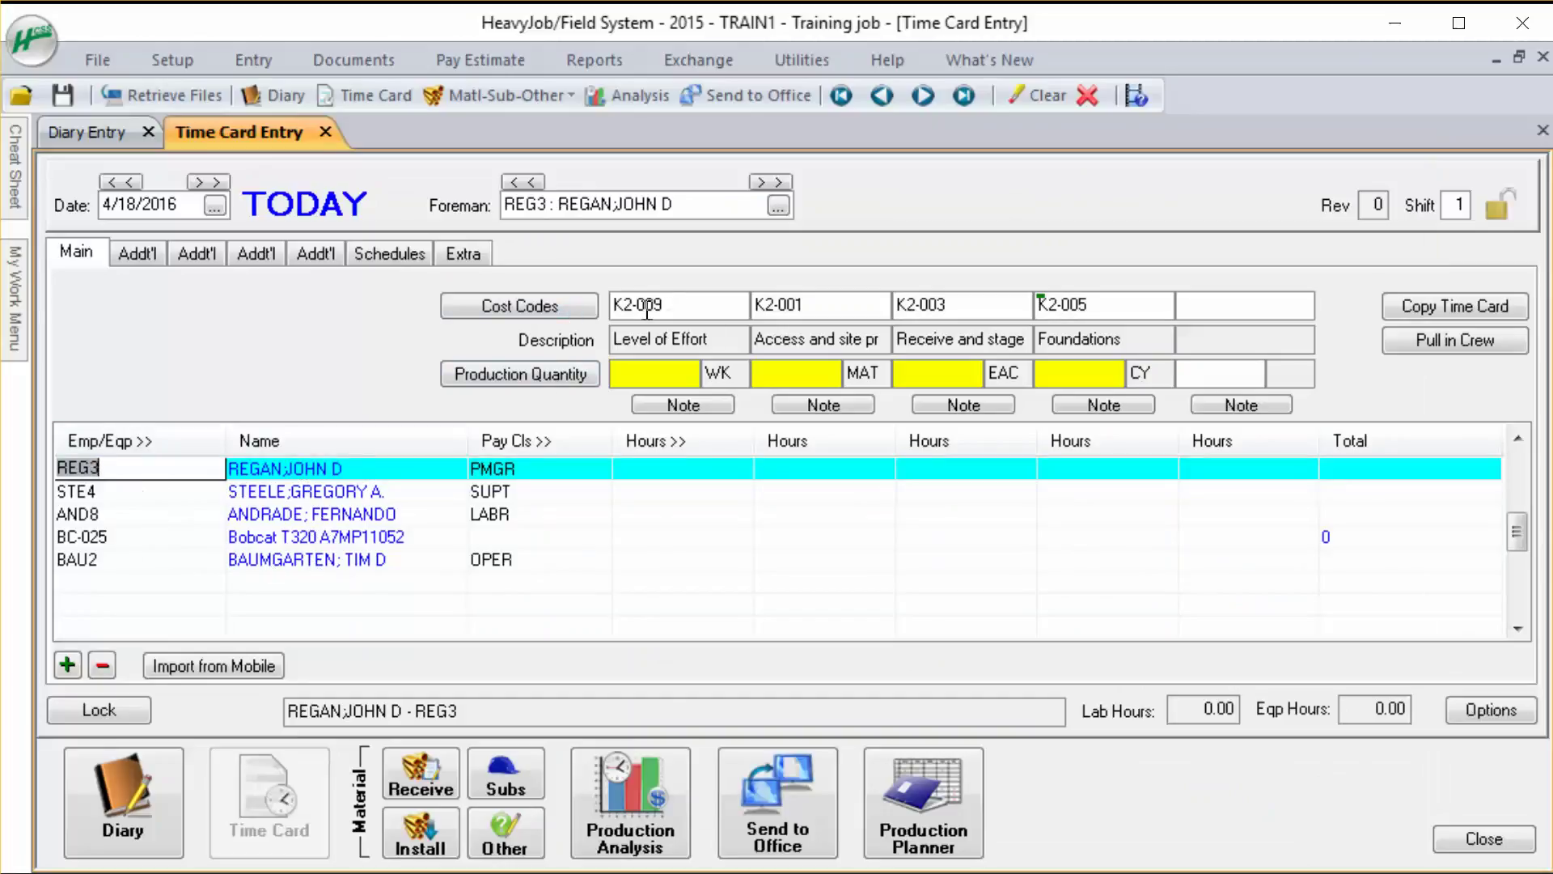
Enter 8 hours on cost code K2-009 for both the PMGR and the SUPT employee
left_click(647, 472)
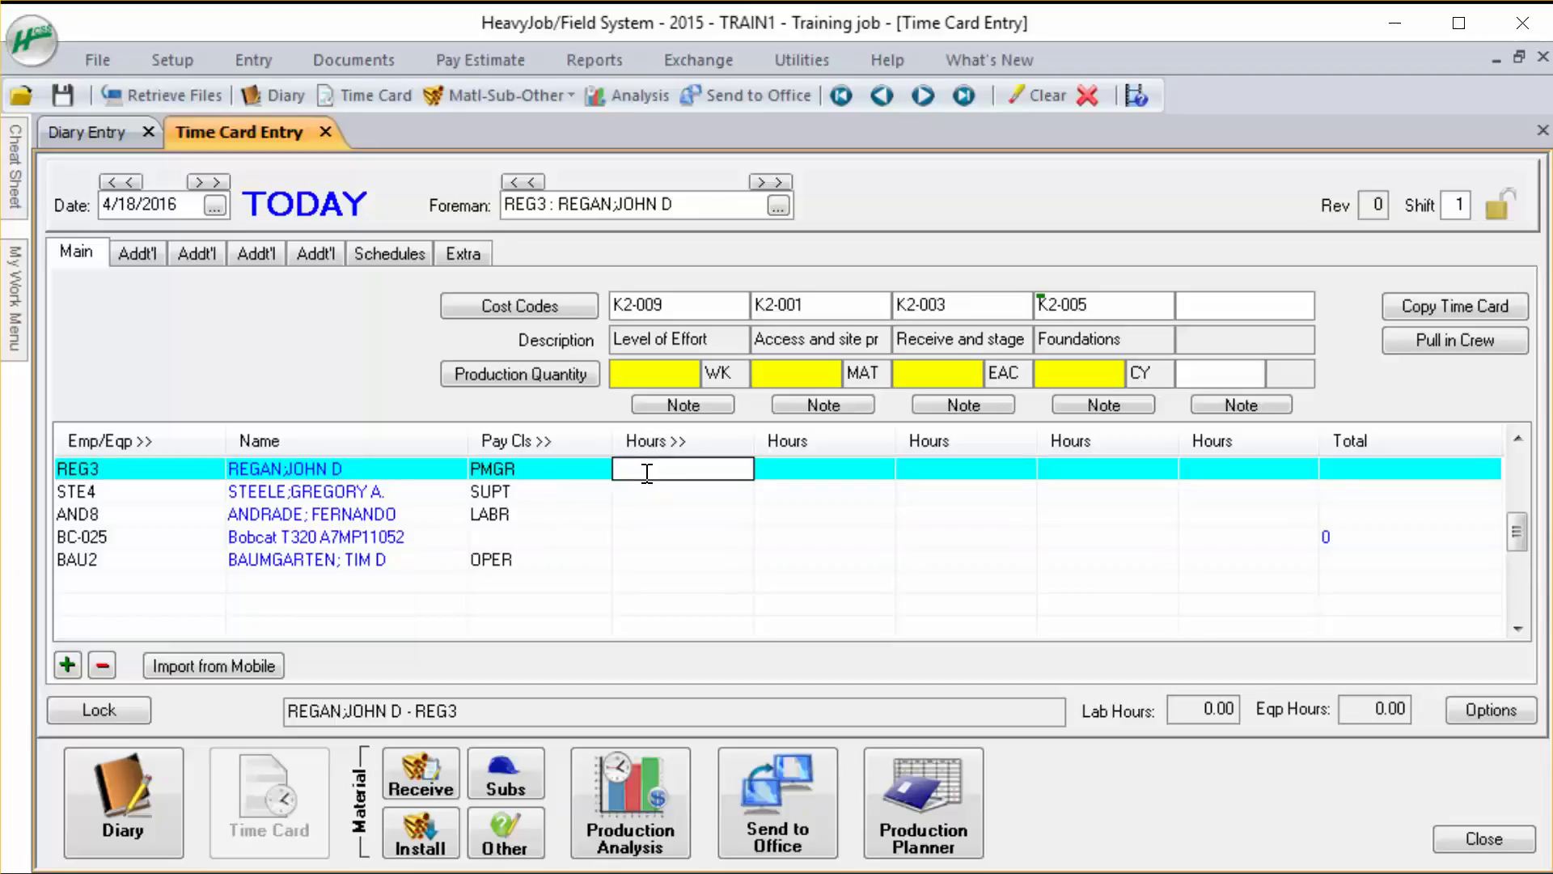
type("8")
key("Return")
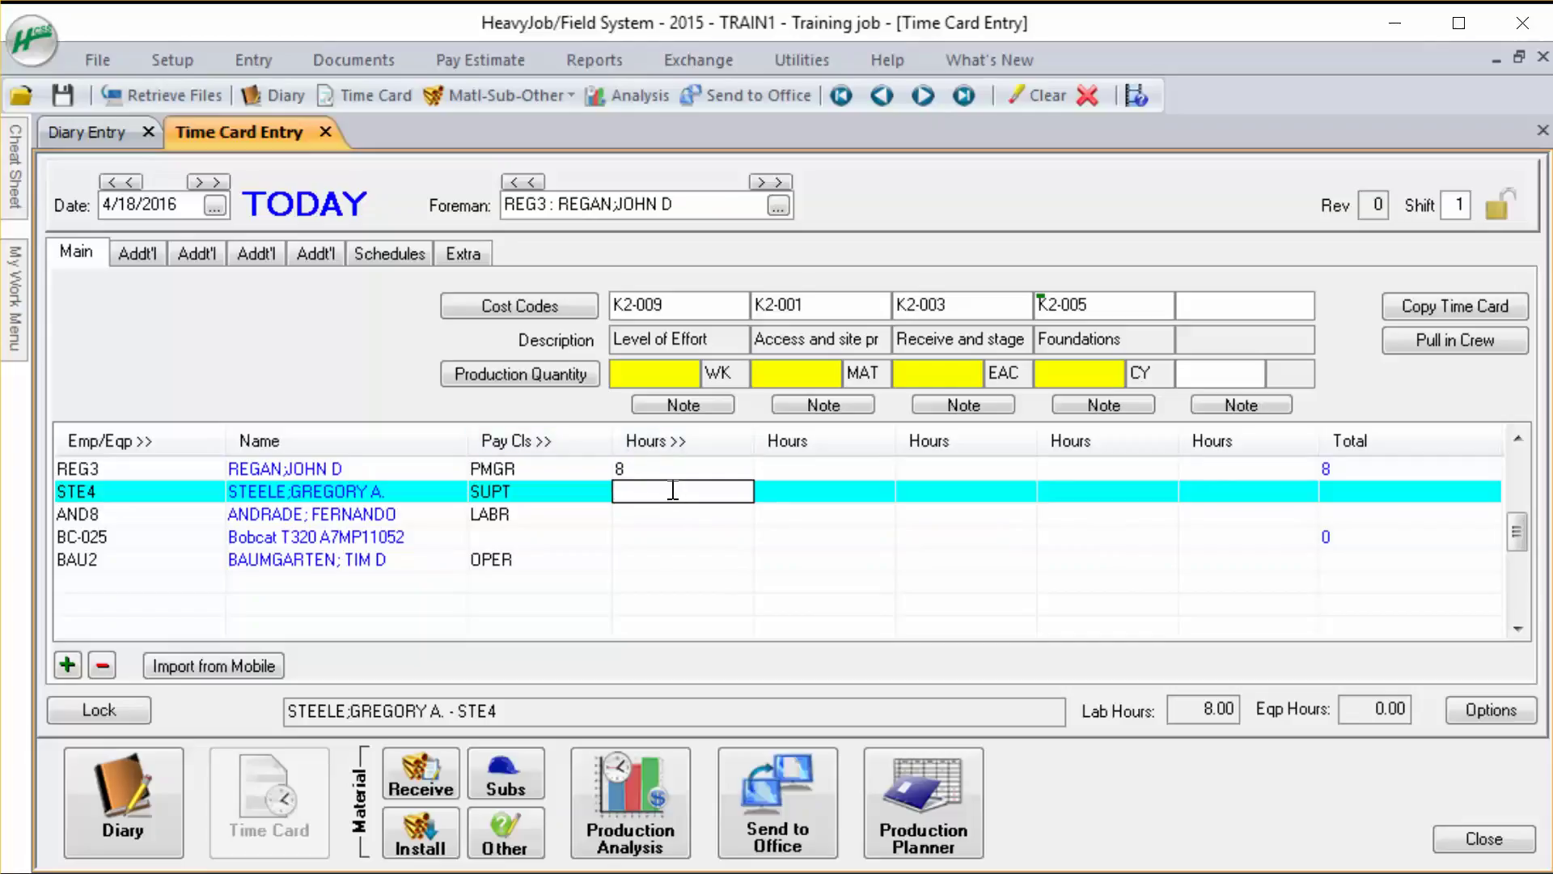
type("8")
key("Return")
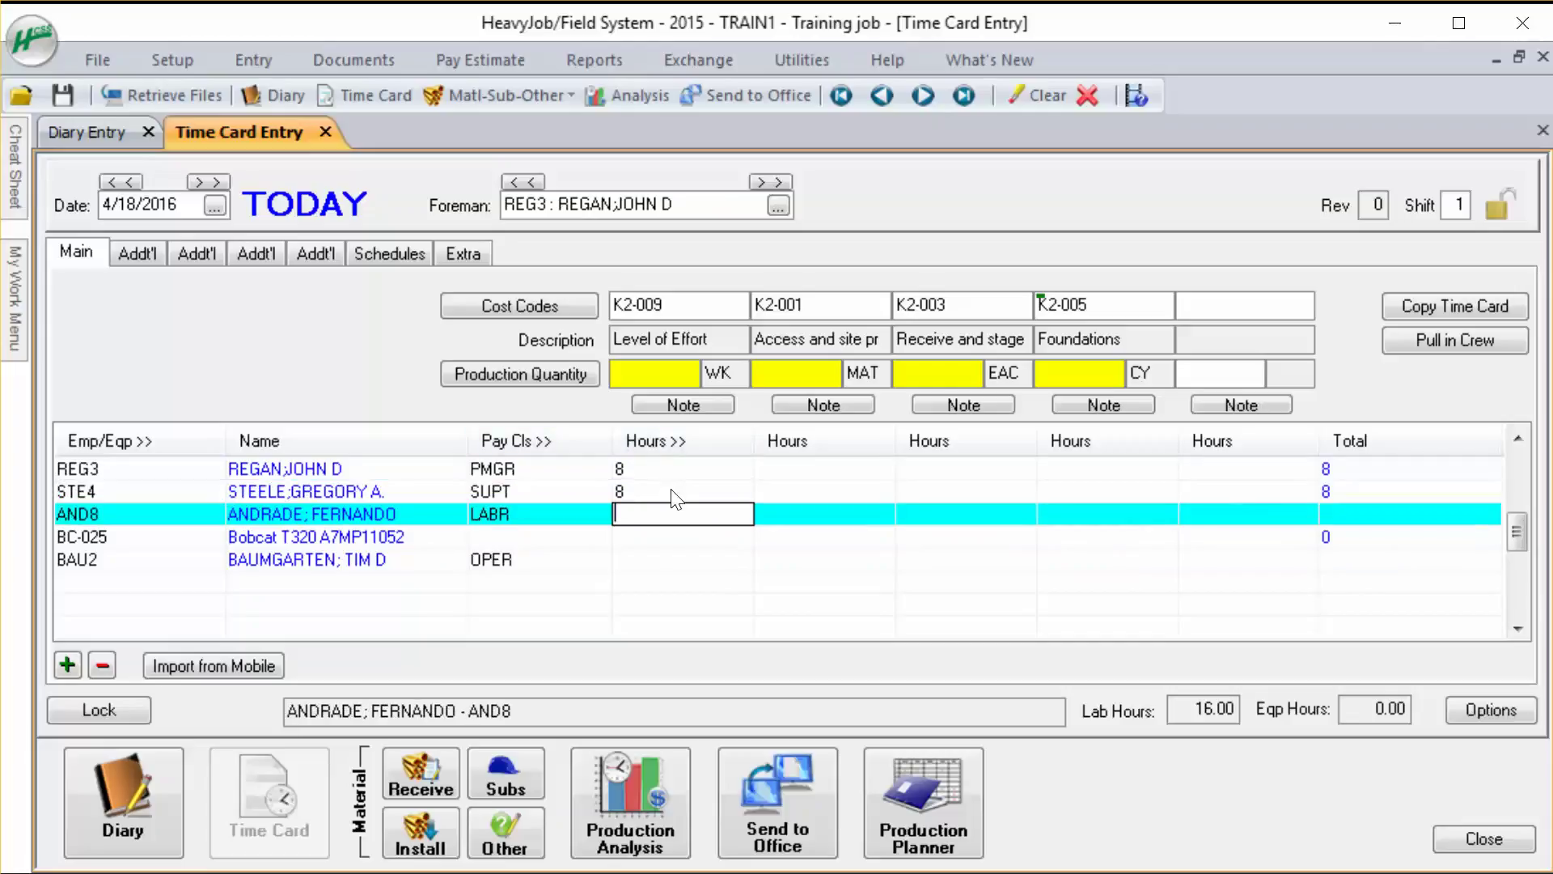
Review the attendance and non-use codes in Hours By Employee/Equipment for the SUPT employee, and close it
left_click(671, 491)
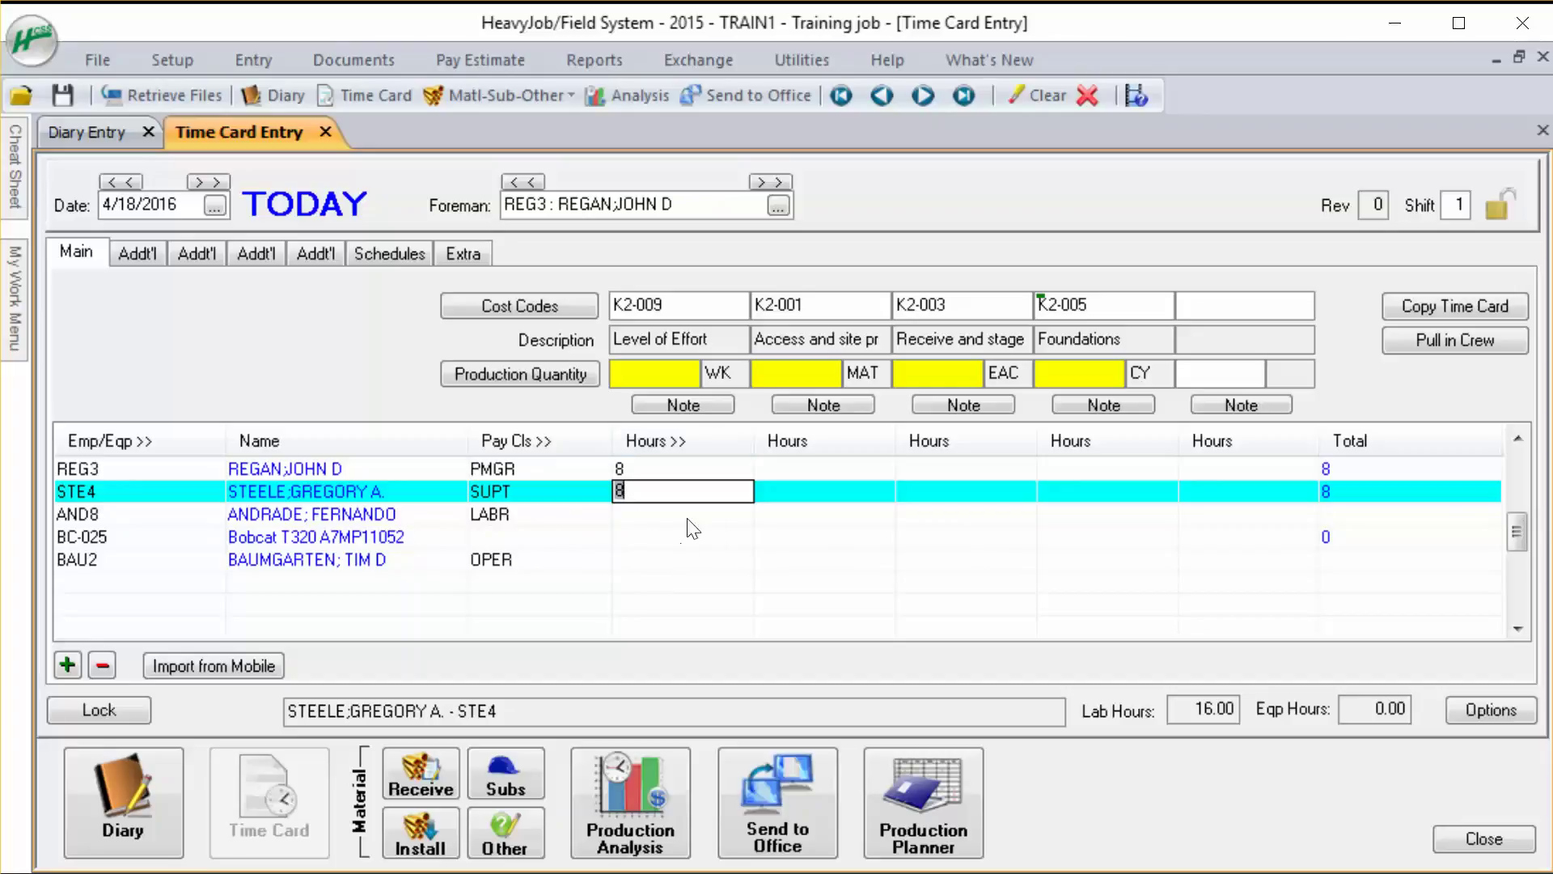
left_click(675, 444)
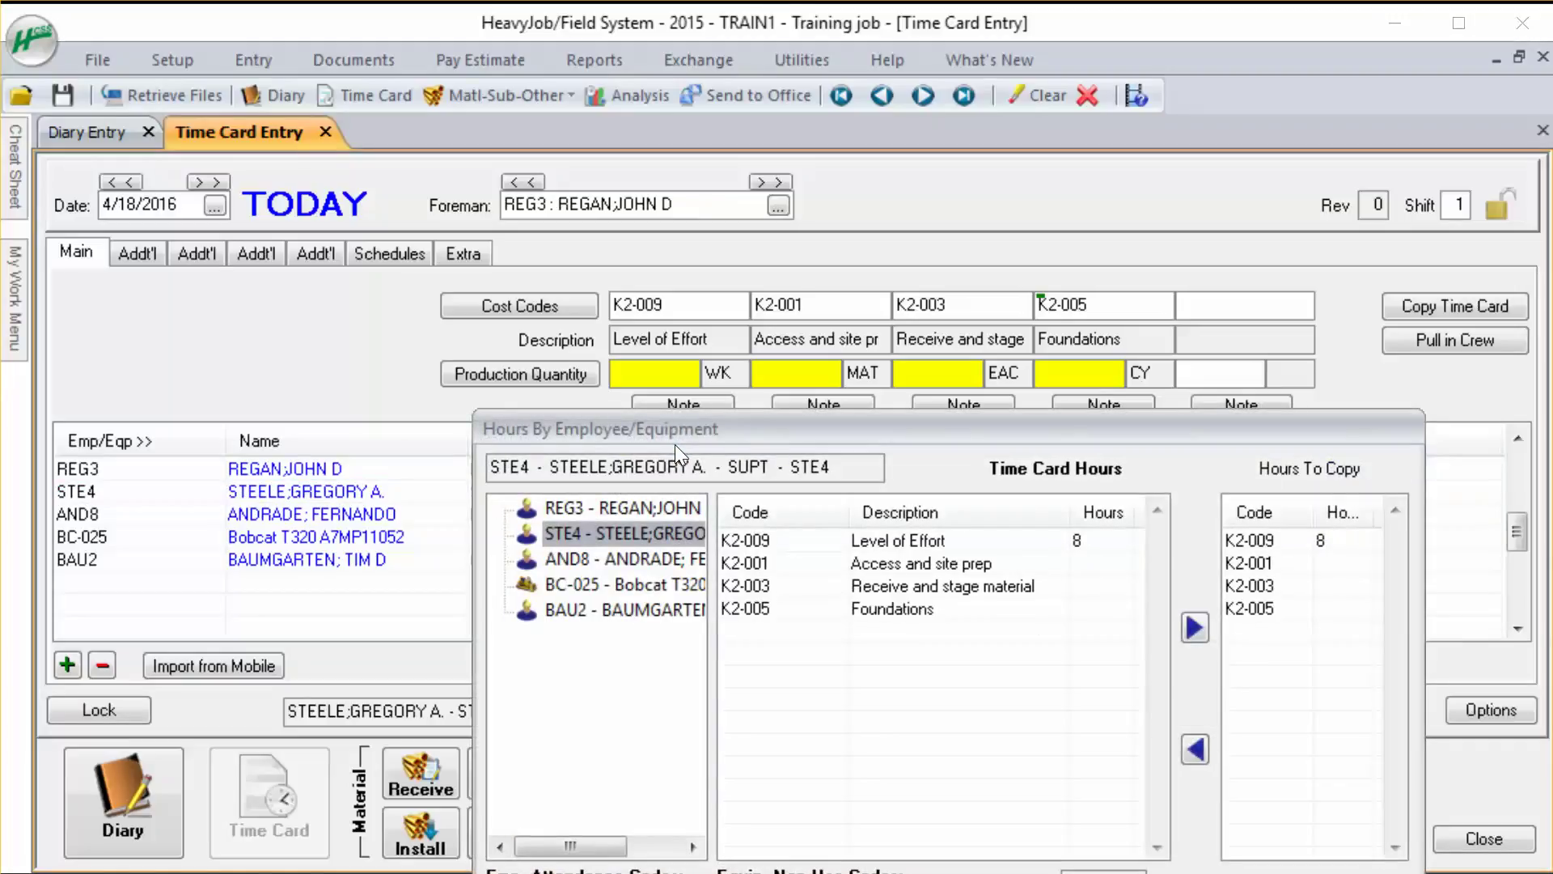
left_click_drag(744, 430, 664, 123)
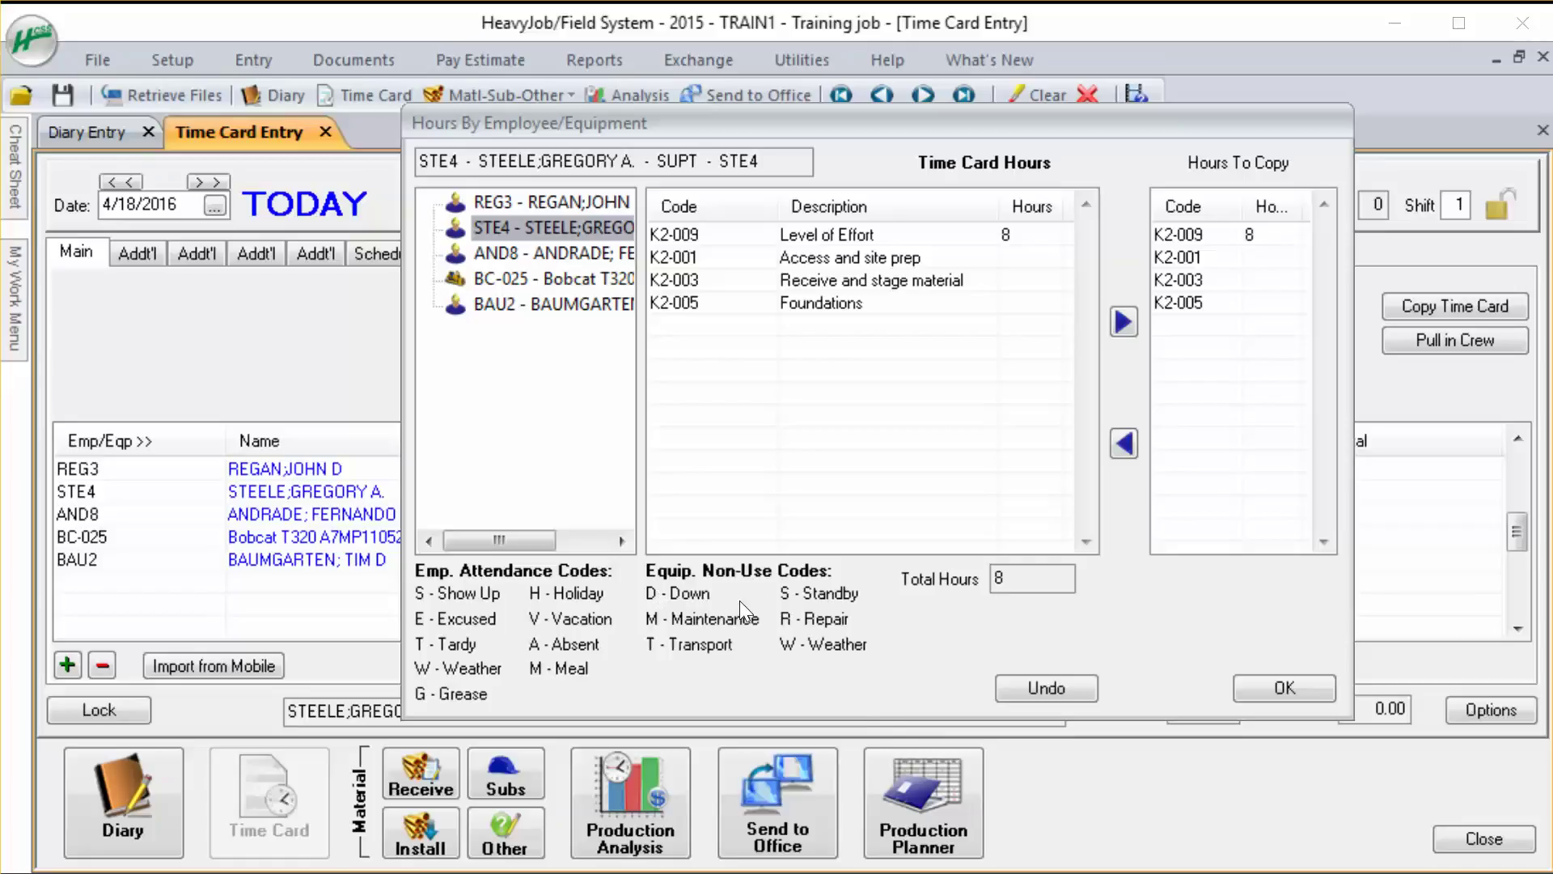
left_click(1280, 689)
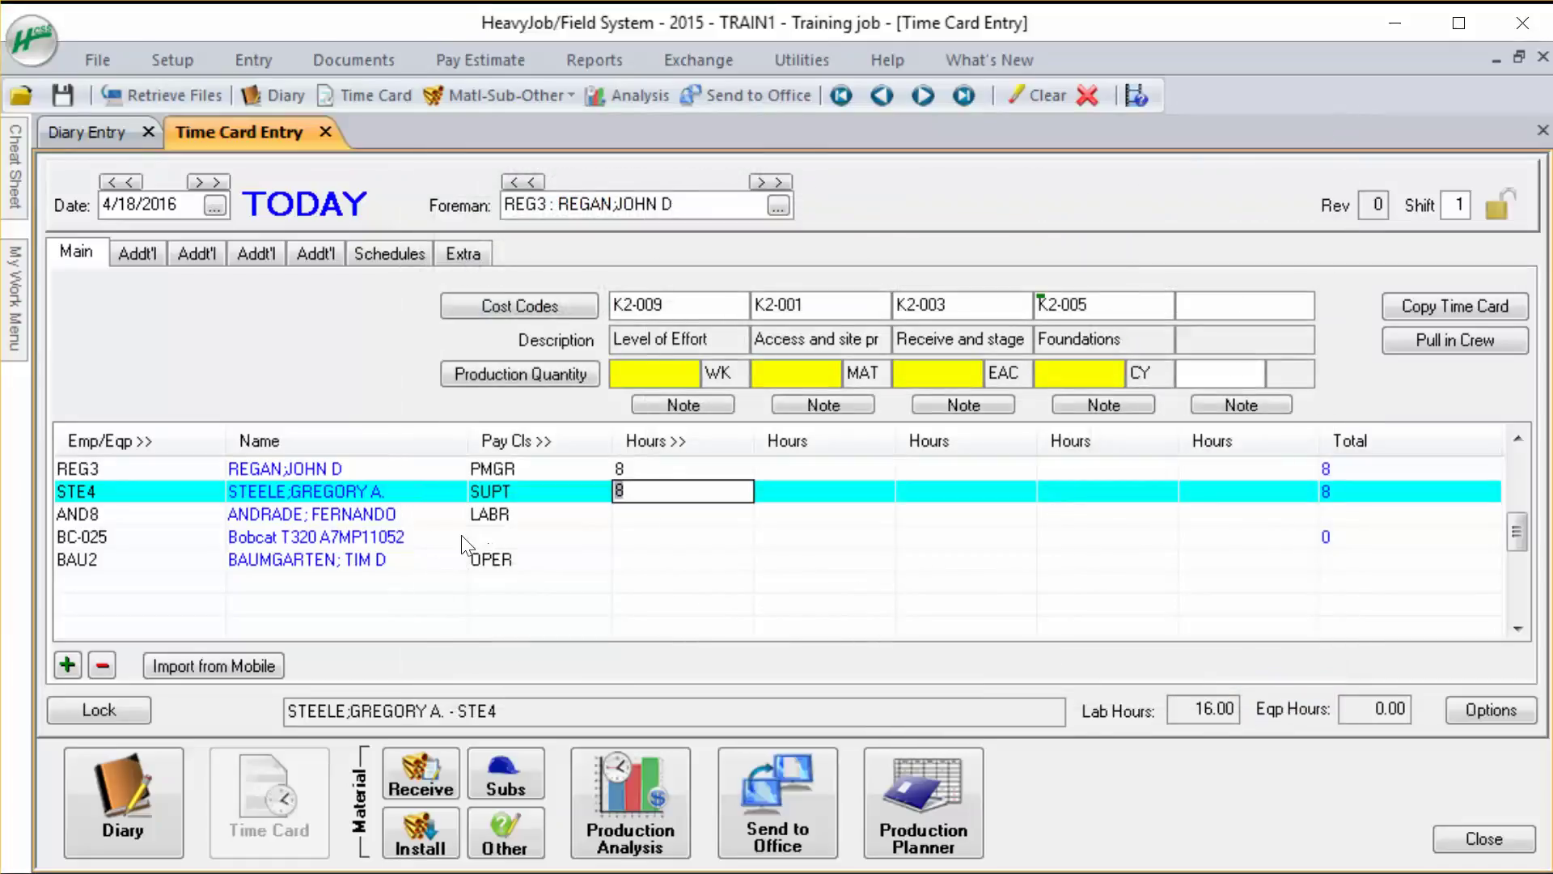
Enter hours on K2-009 as 4E4 for the LABR employee and 8/2 for the OPER employee
left_click(642, 515)
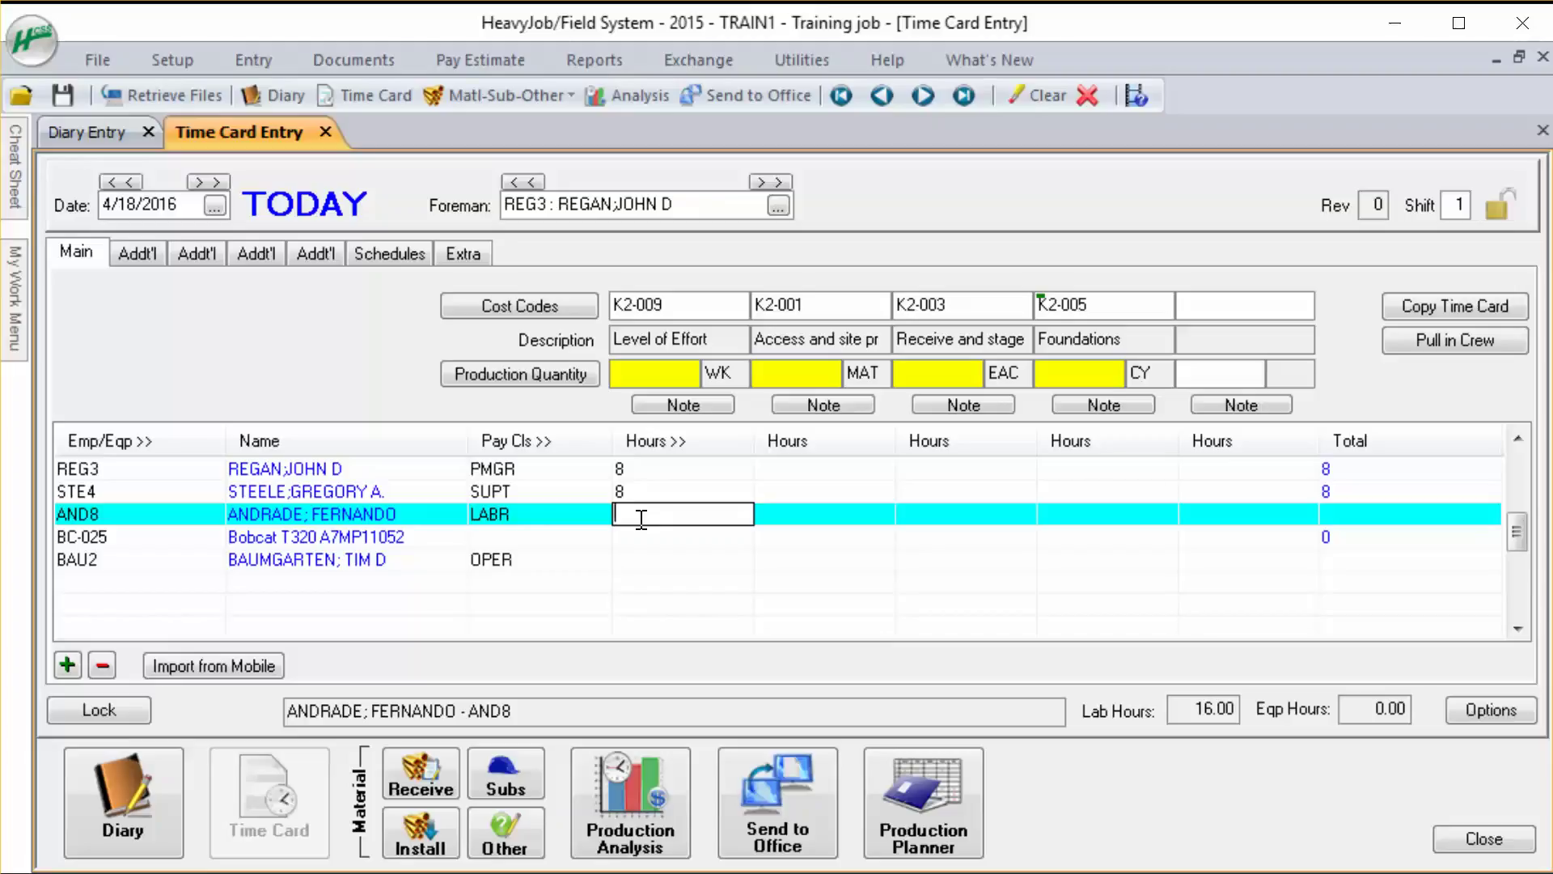
type("4E4")
left_click(652, 559)
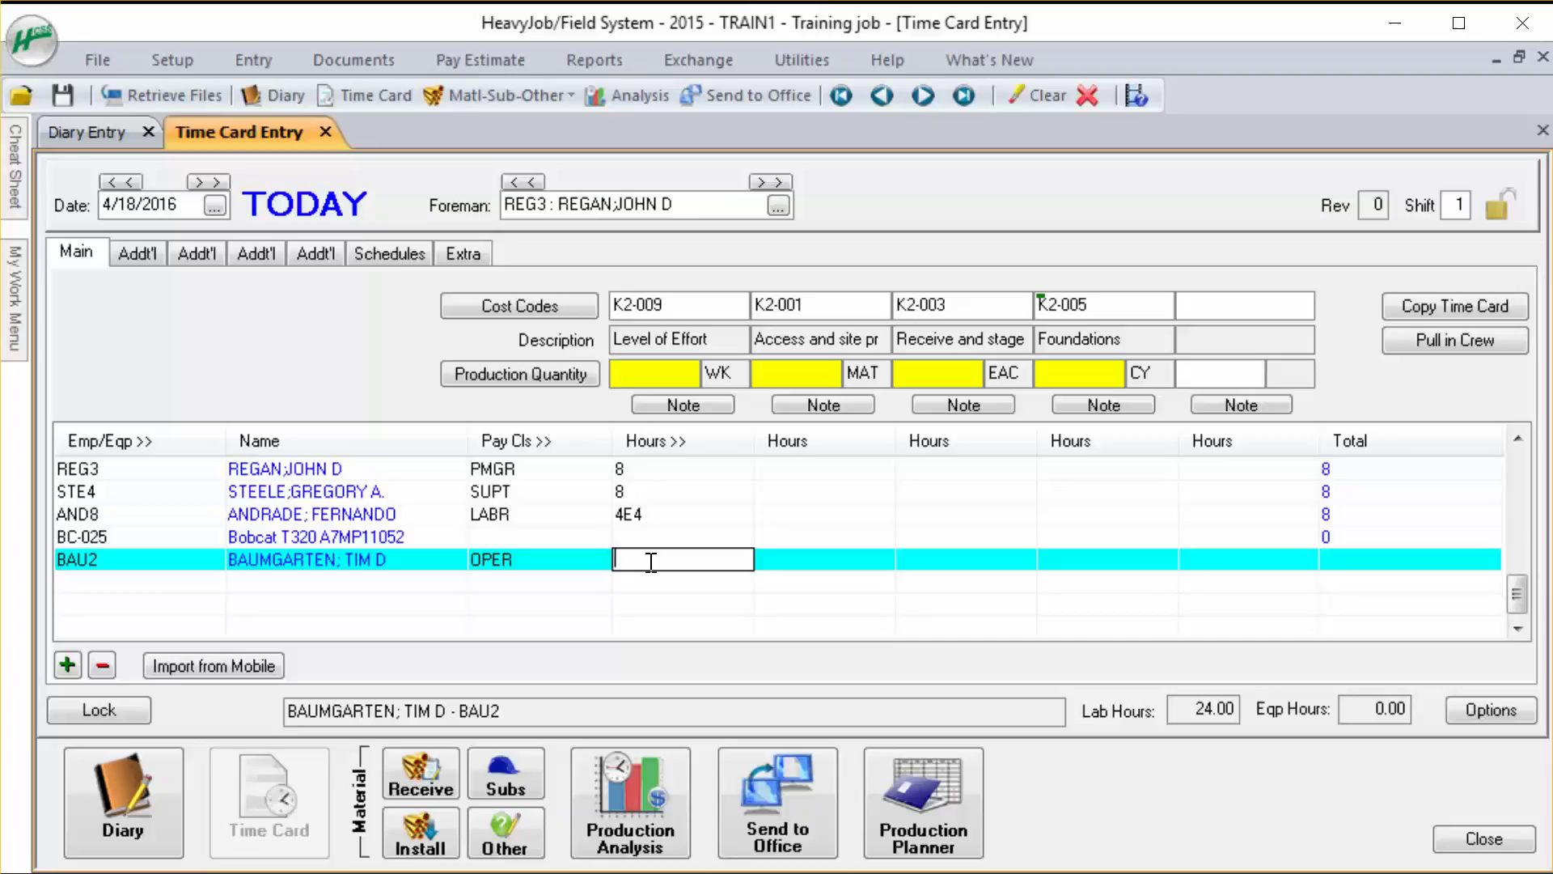
type("8/")
type("2")
left_click(676, 534)
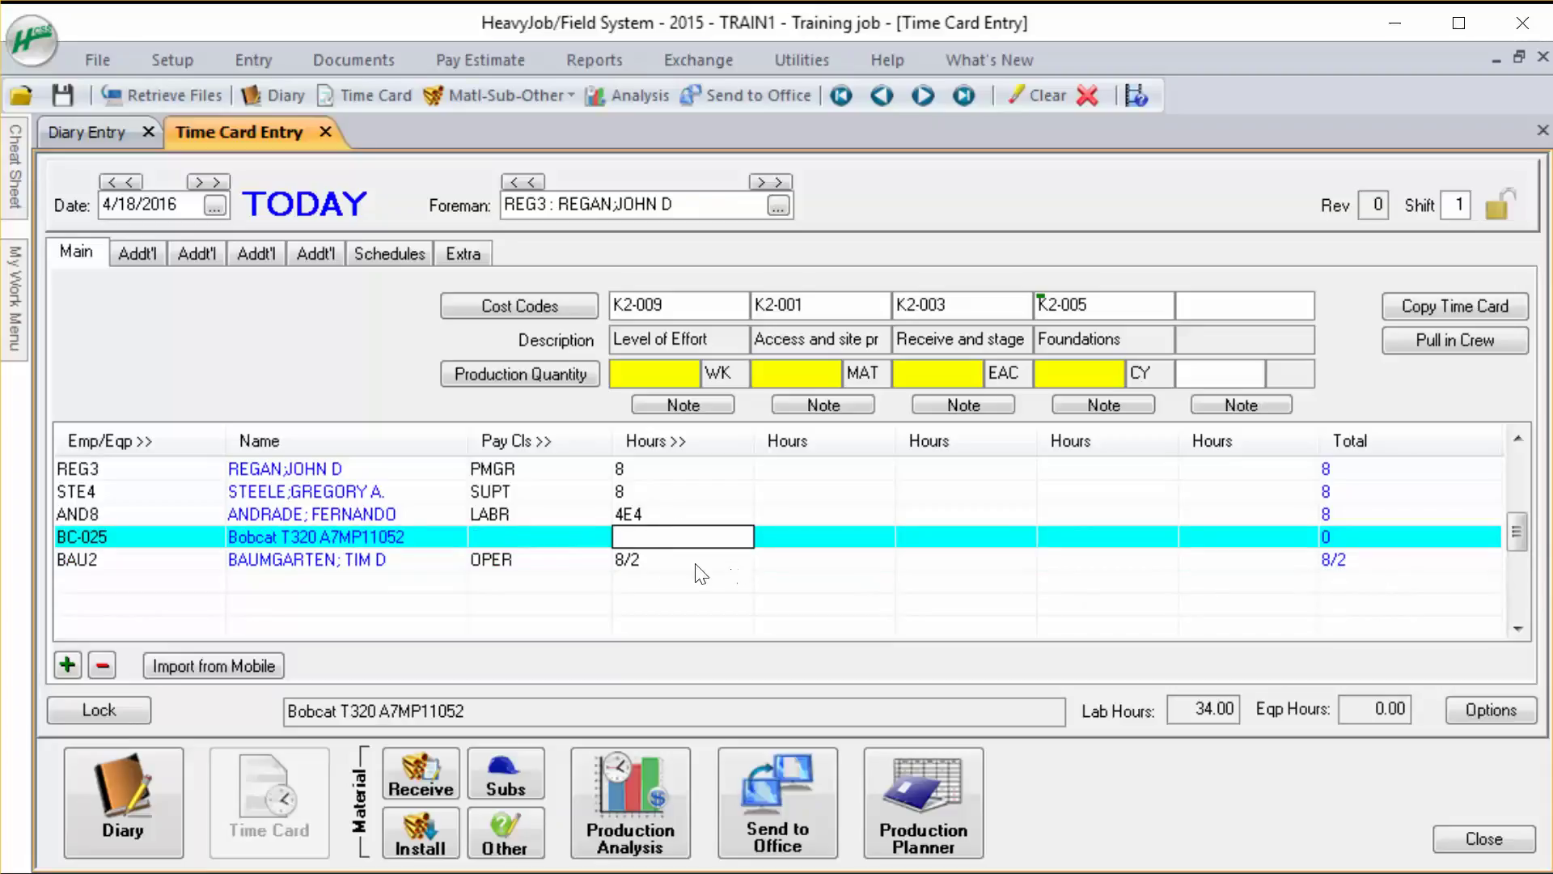
Extend the OPER employee's K2-009 hours to 8/2/1 and restore the entry to 8/2
left_click(658, 560)
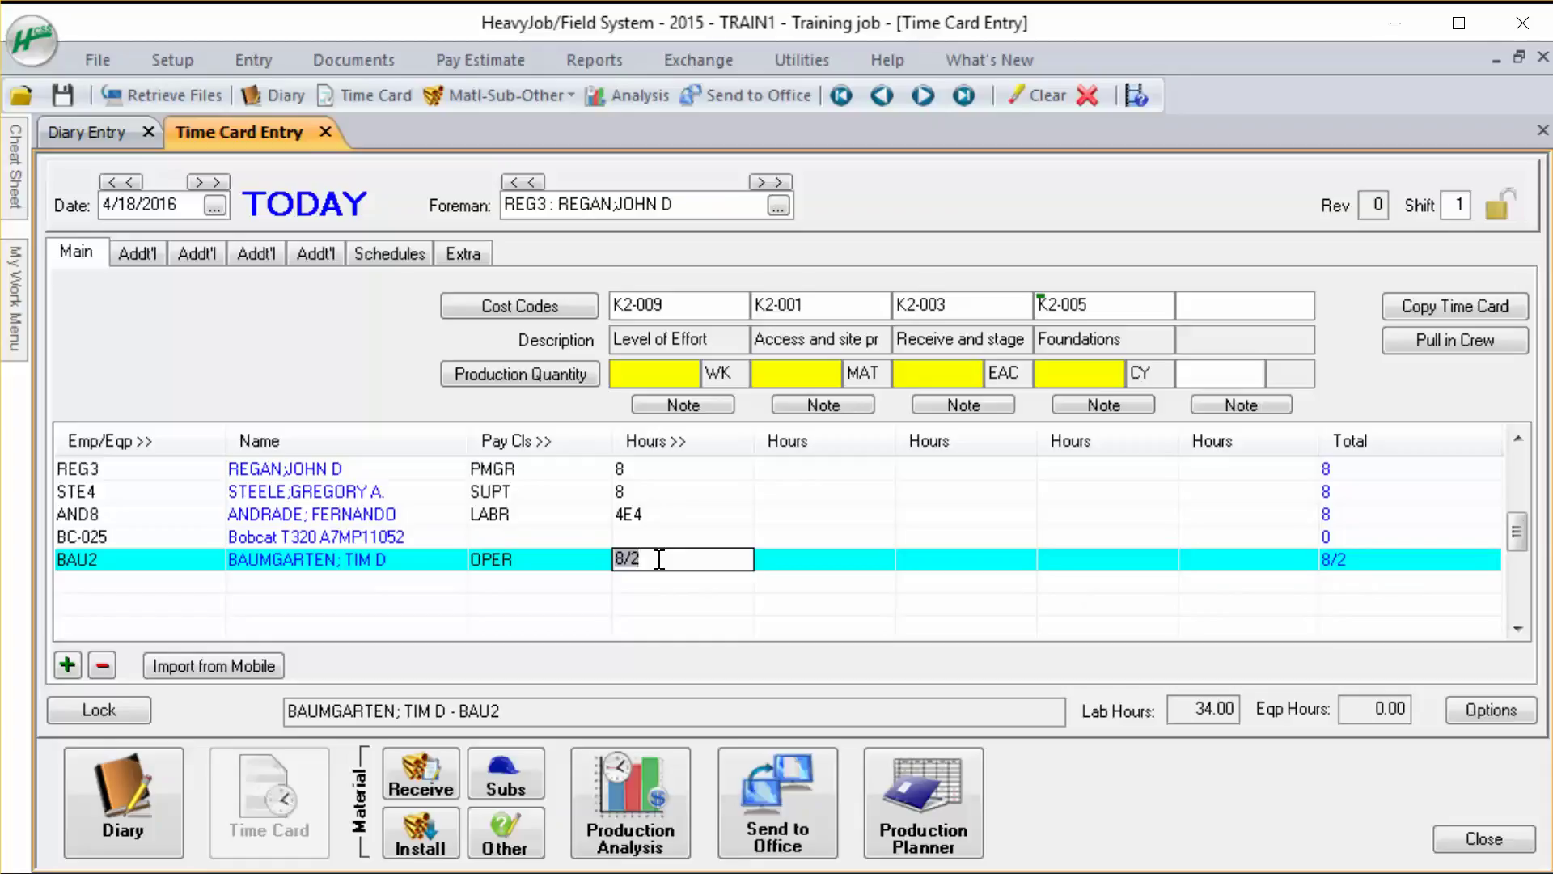
left_click(655, 560)
type("/1")
key("Up")
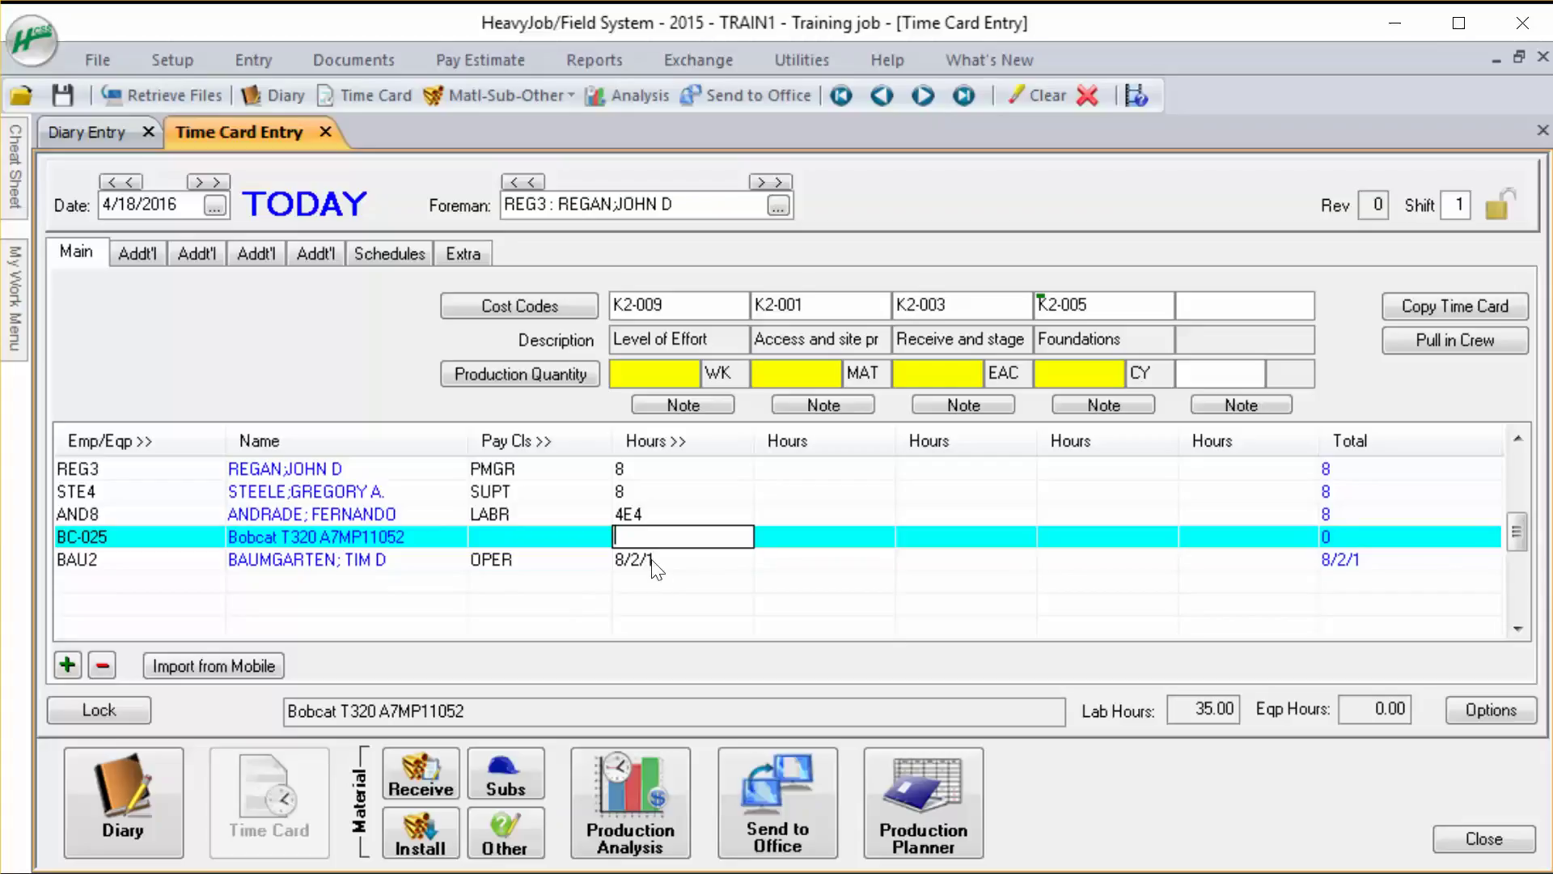
left_click(649, 567)
left_click(650, 566)
key("BackSpace")
key("BackSpace")
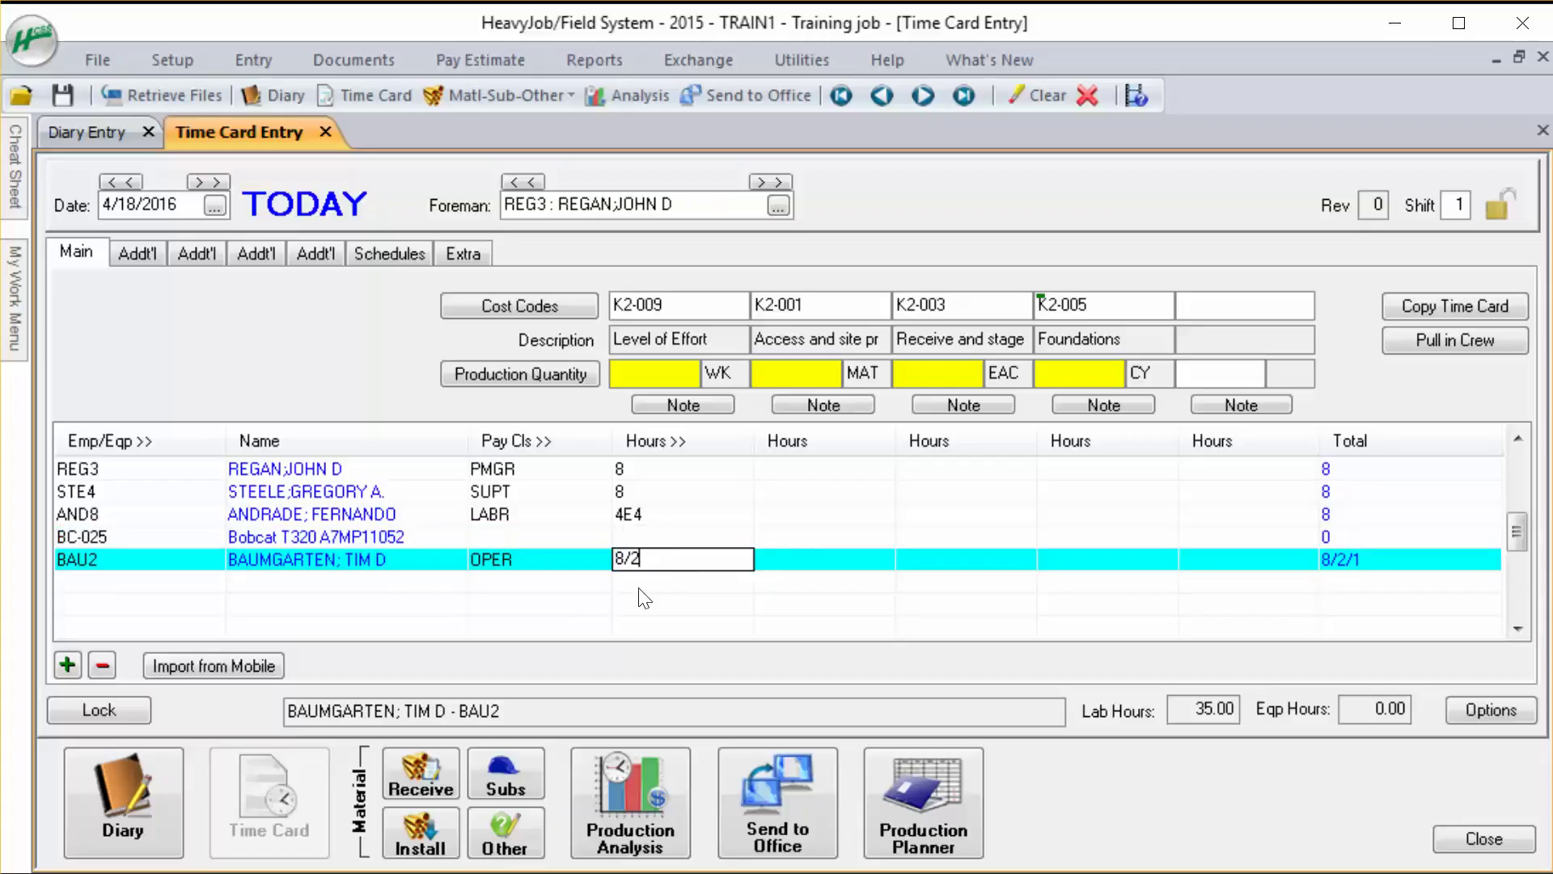
Enter 10 hours on K2-009 for the BC-025 Bobcat and review its entry in Hours By Employee/Equipment
left_click(637, 536)
type("4")
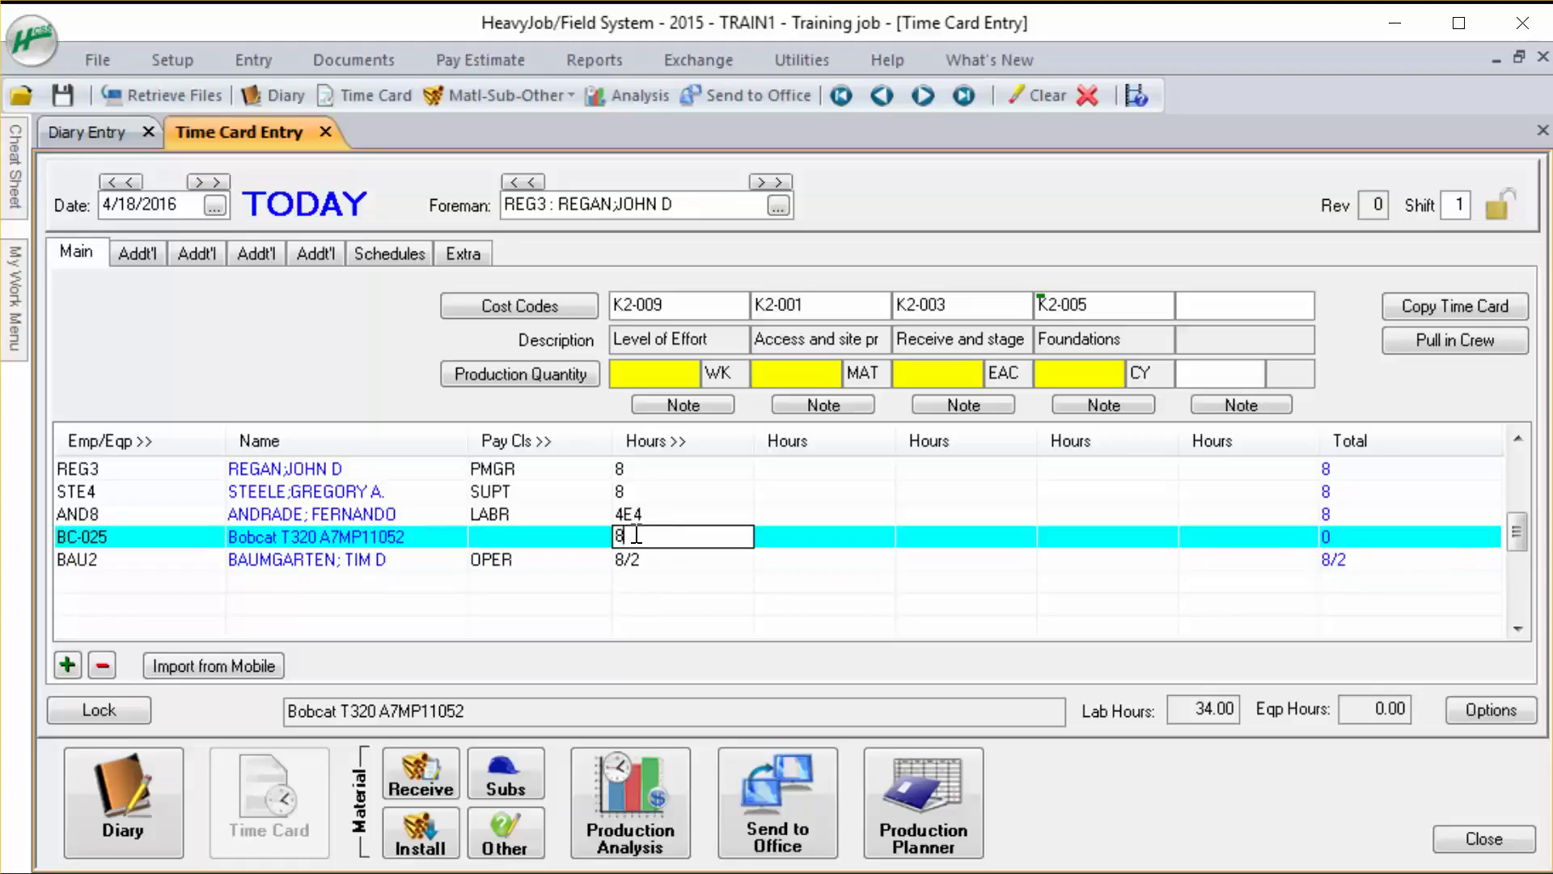
key("BackSpace")
type("10")
key("Tab")
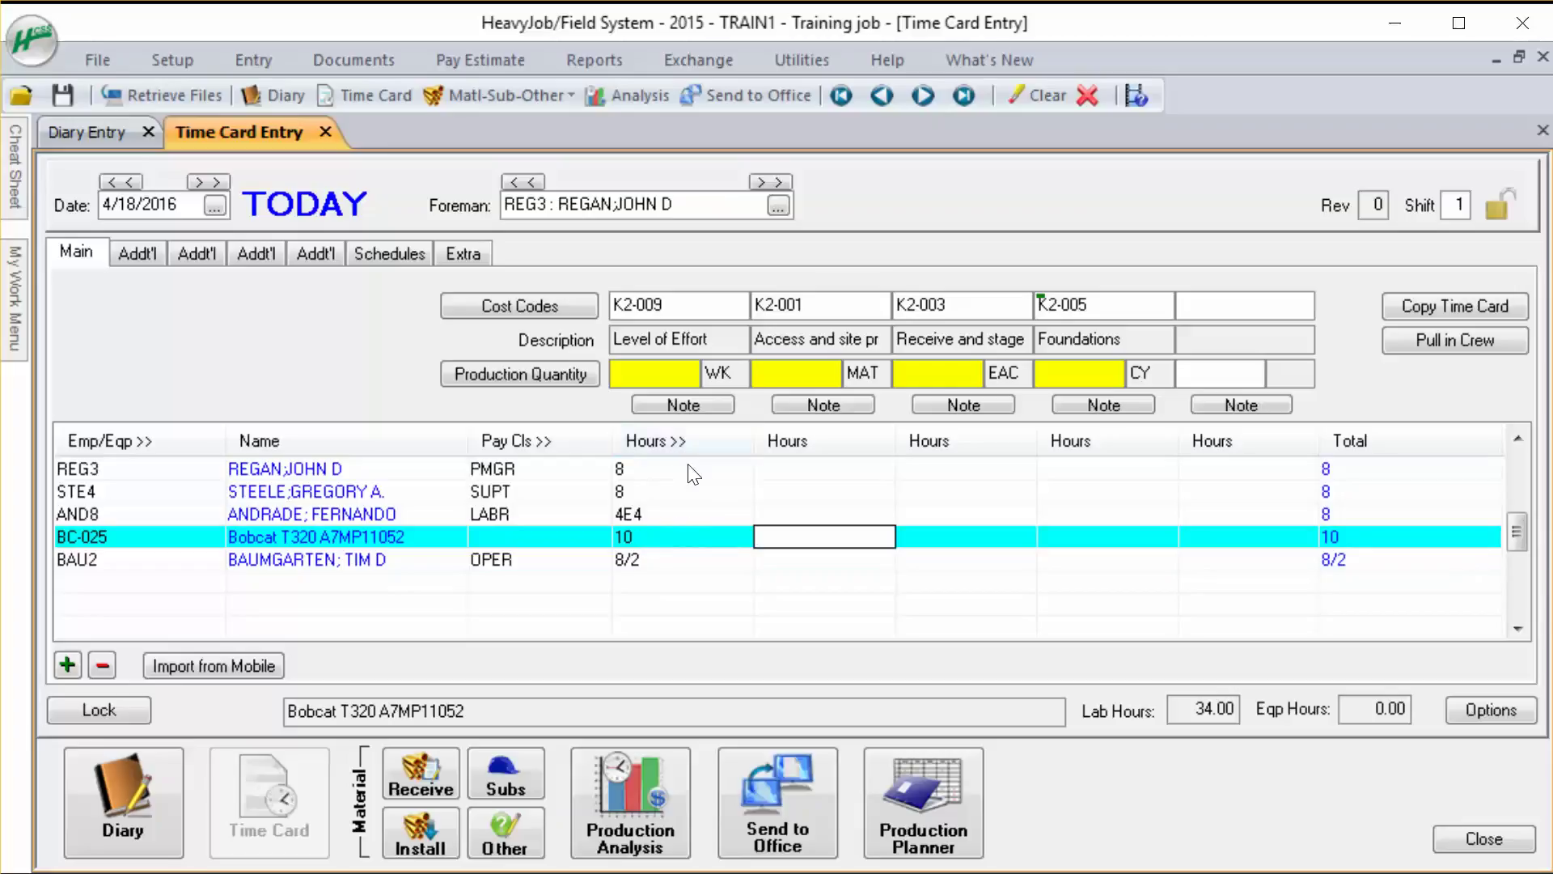
left_click(683, 443)
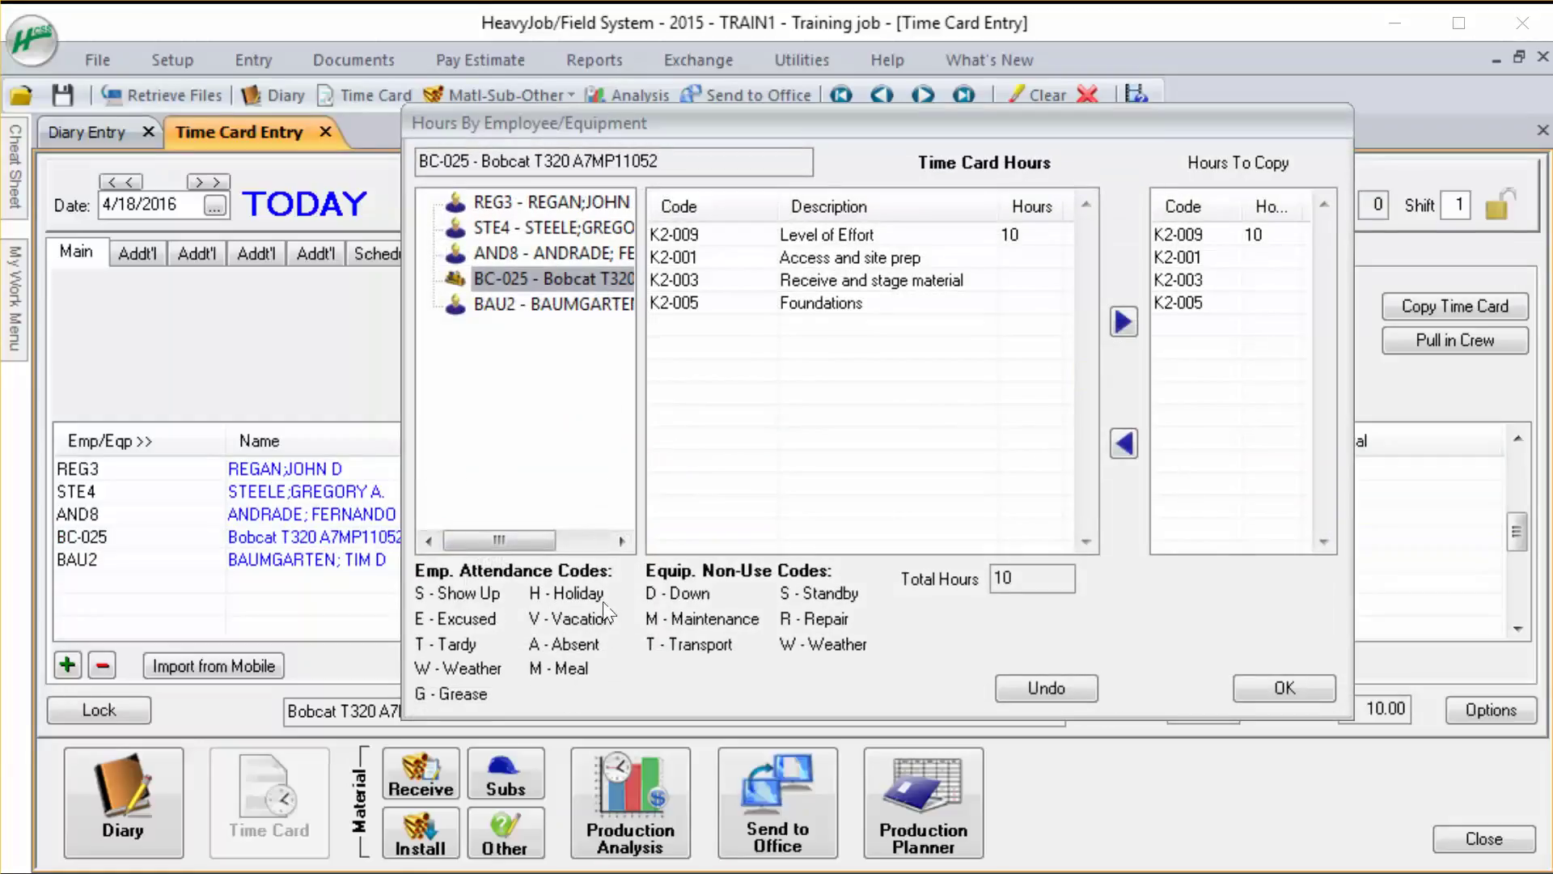
left_click(1307, 686)
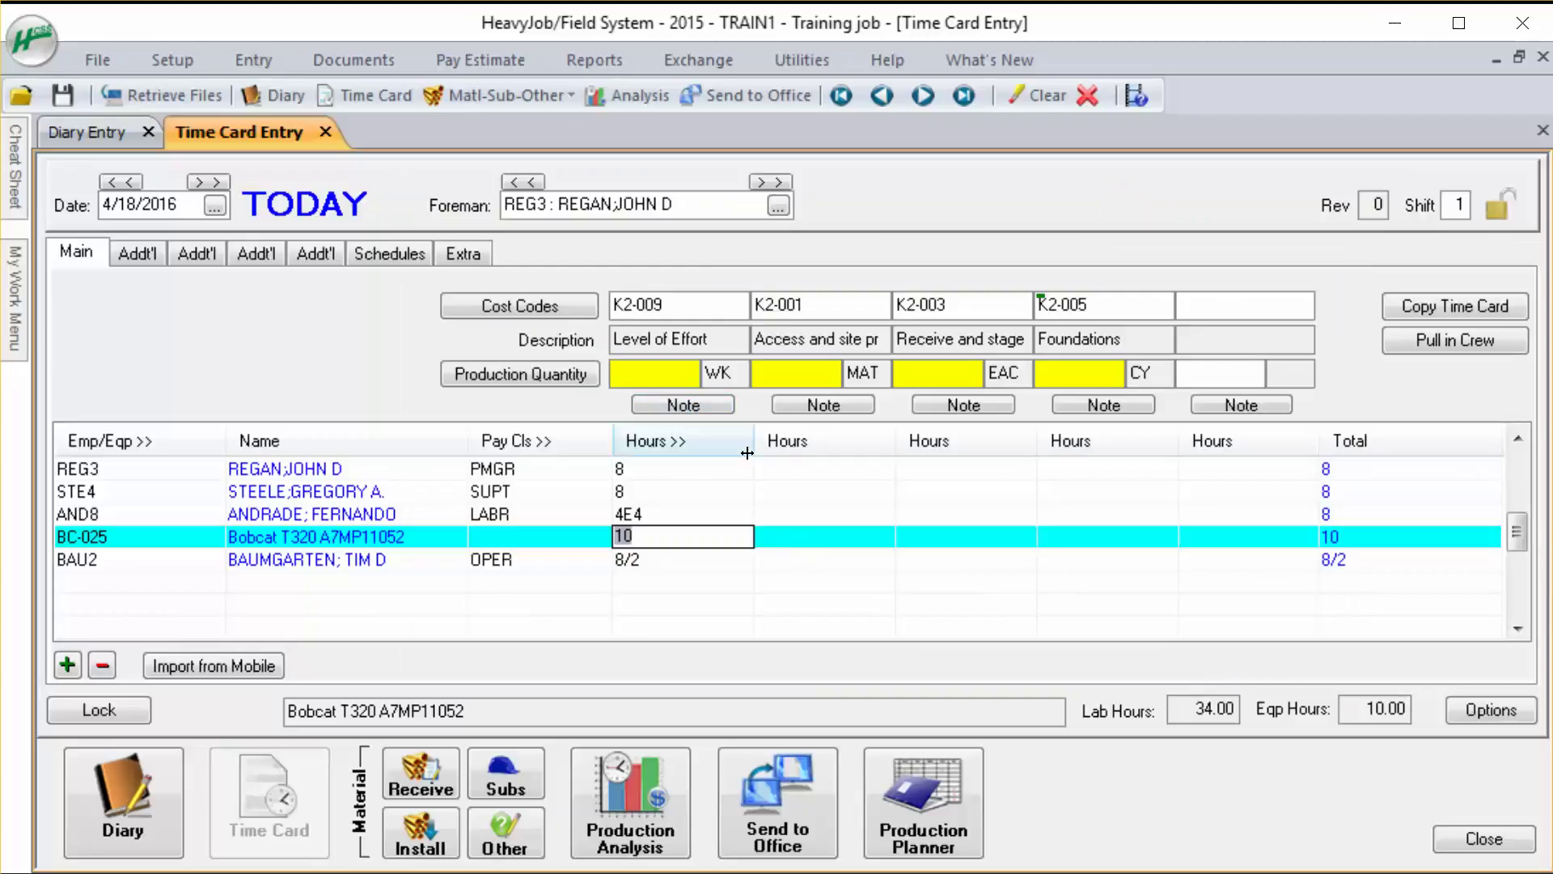
Remove the SUPT employee's hours from K2-009 and enter 8 hours on K2-001 instead
left_click(620, 493)
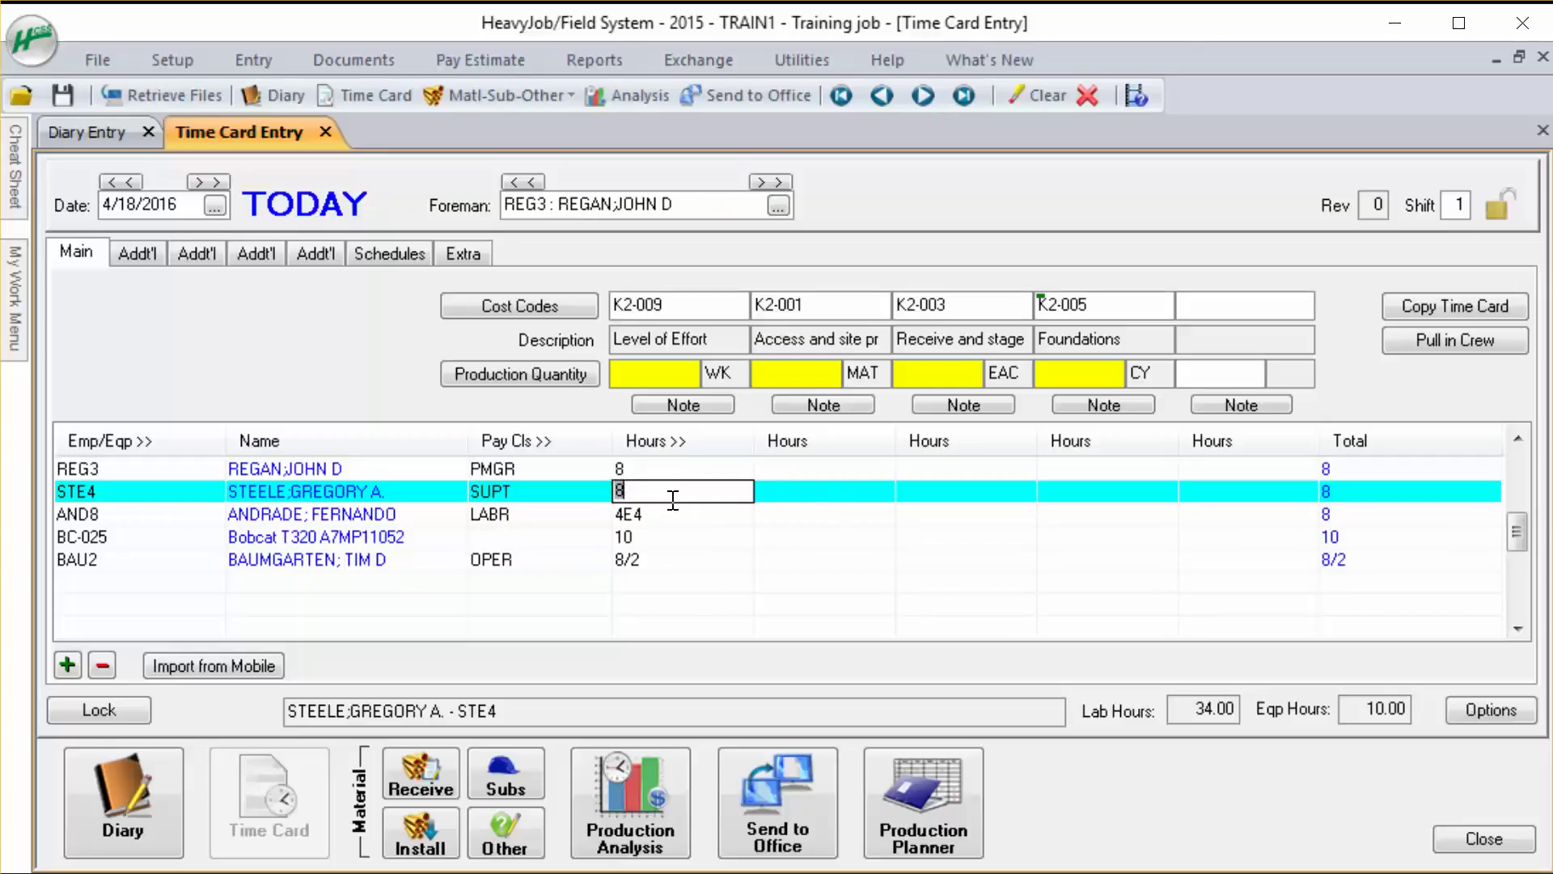
key("BackSpace")
left_click(807, 490)
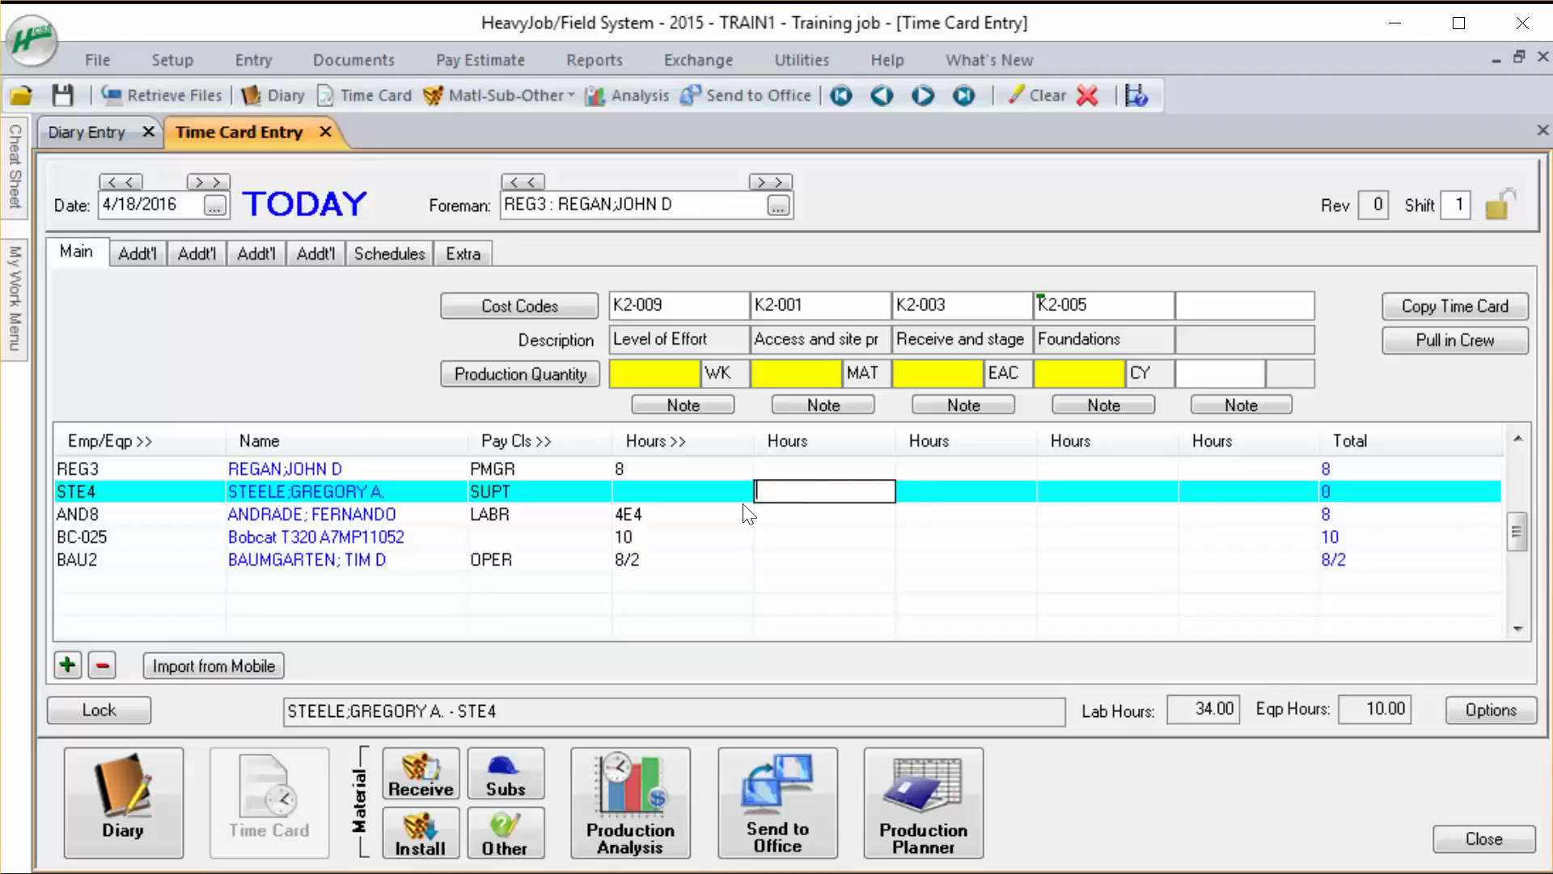
type("8")
key("Down")
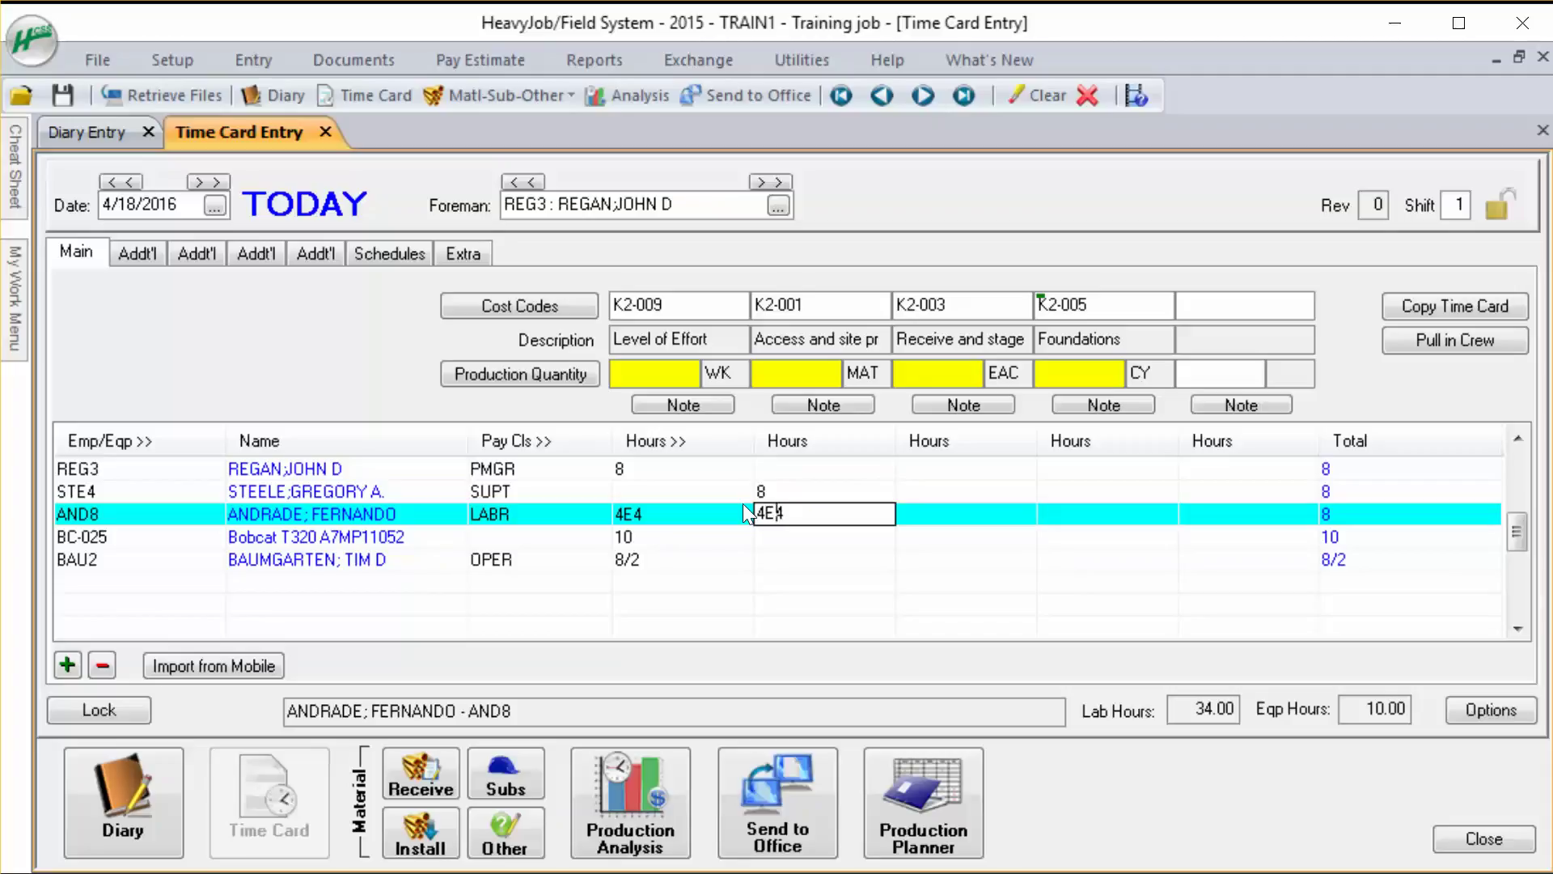
Enter 4E4 on K2-001 for the LABR employee and delete that employee's hours from K2-009
type("4E4")
left_click(705, 512)
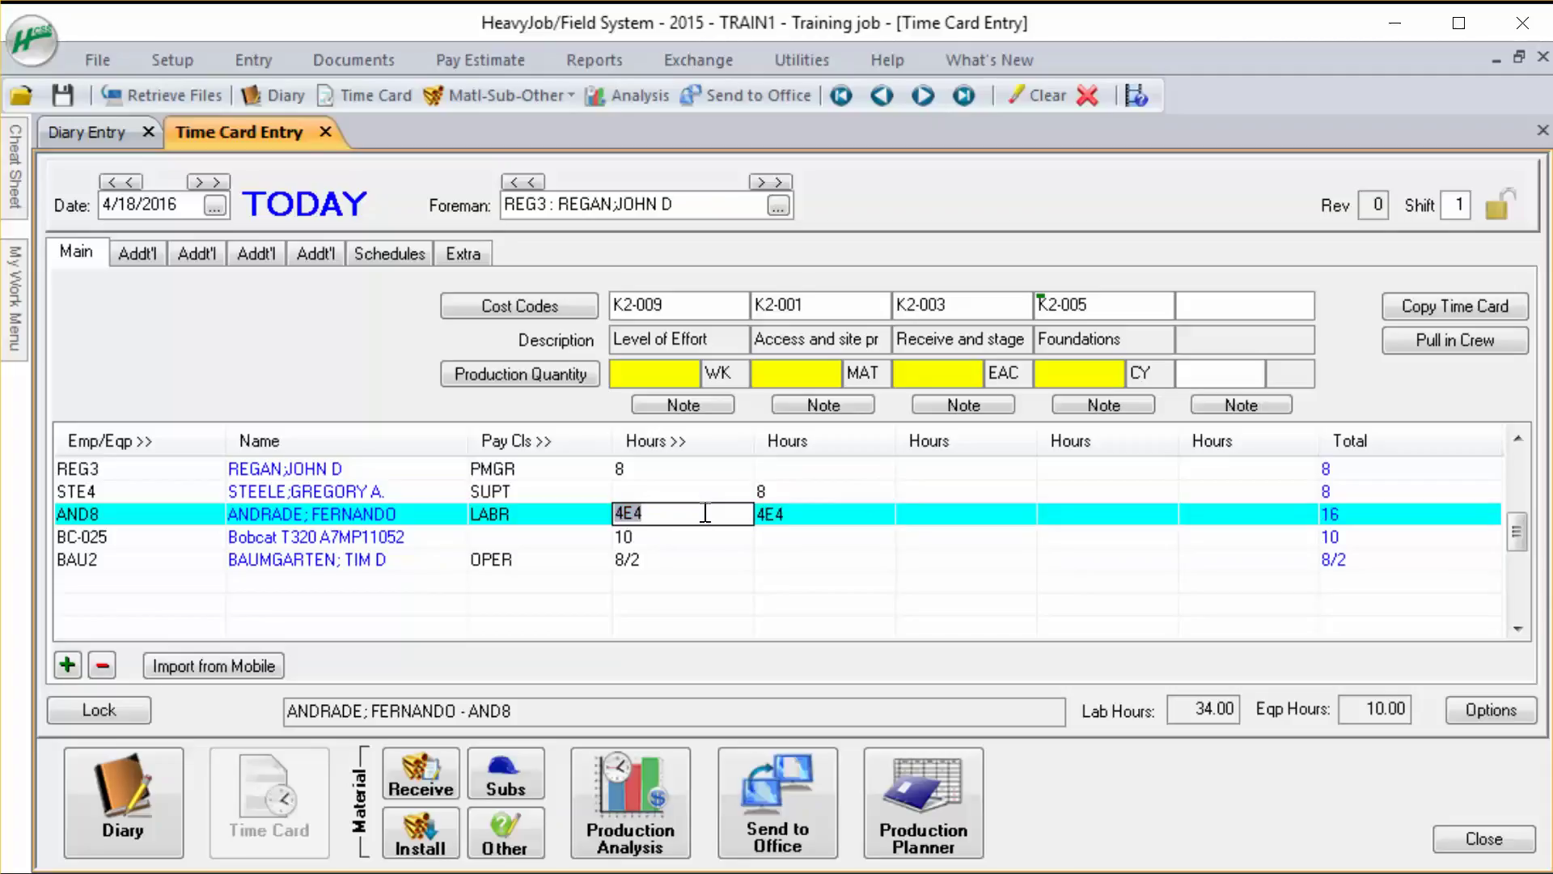
key("Delete")
left_click(771, 538)
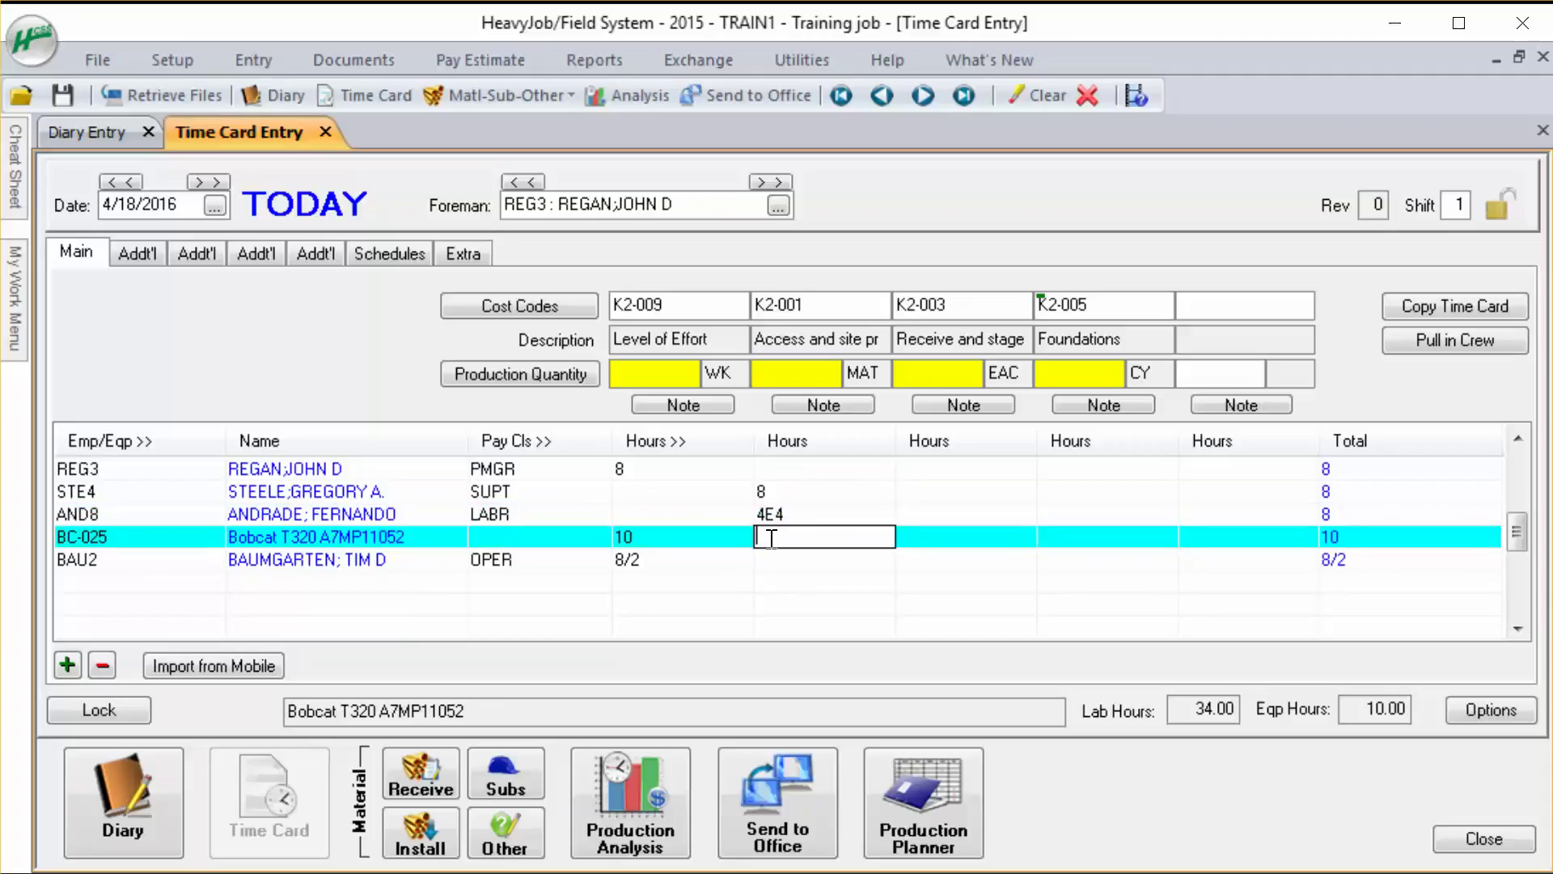
Enter 10 hours on K2-001 for the BC-025 Bobcat and delete its hours from K2-009
type("10")
left_click(728, 535)
key("Delete")
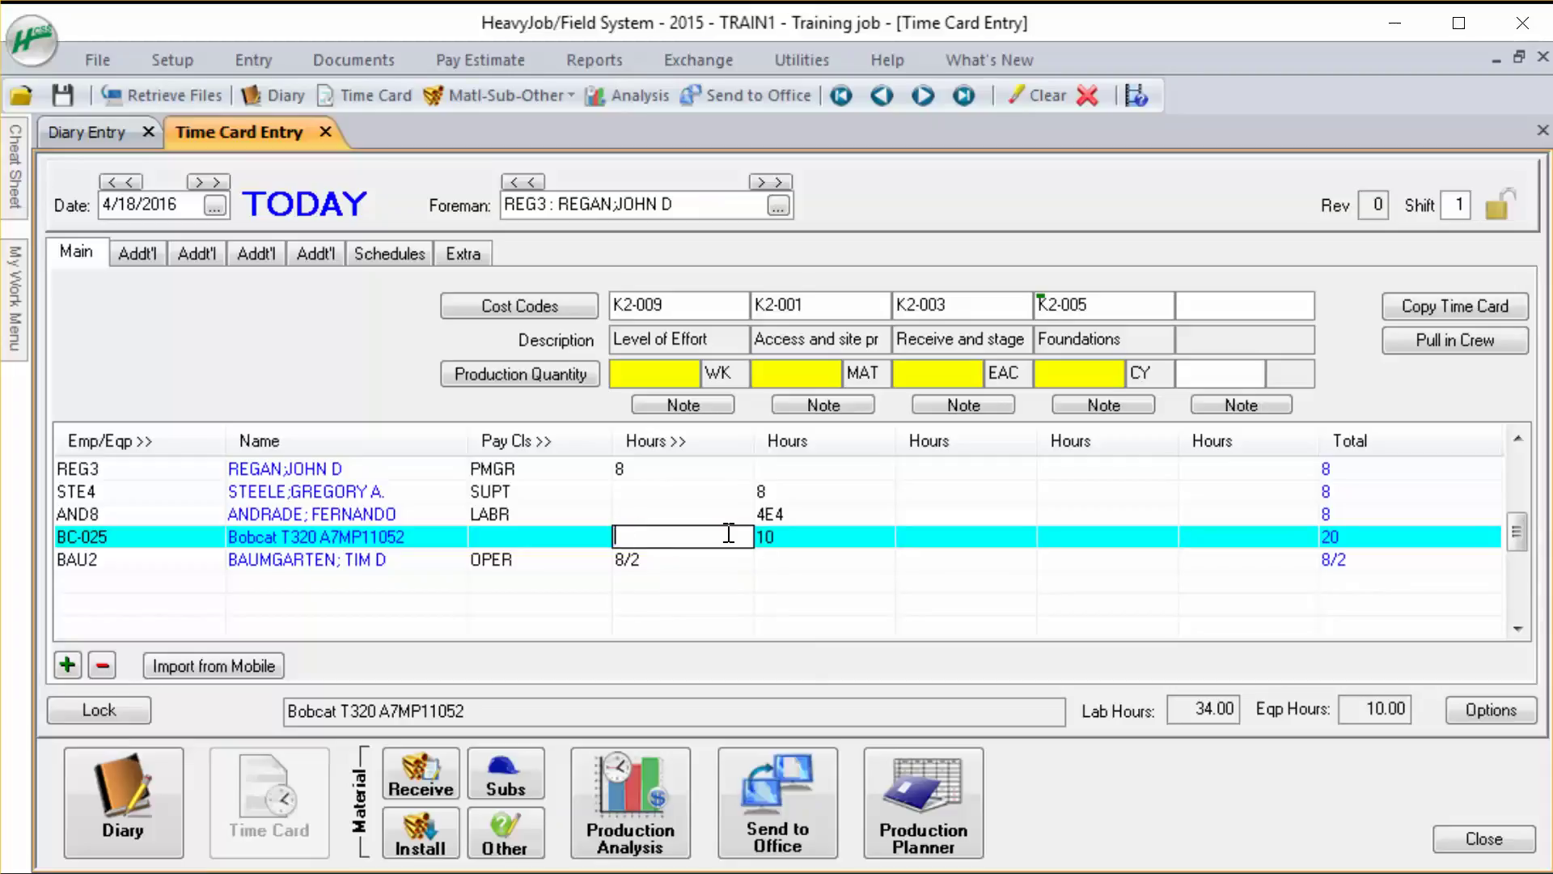
Enter 8/2 on K2-001 for the OPER employee and remove that employee's hours from K2-009
left_click(701, 558)
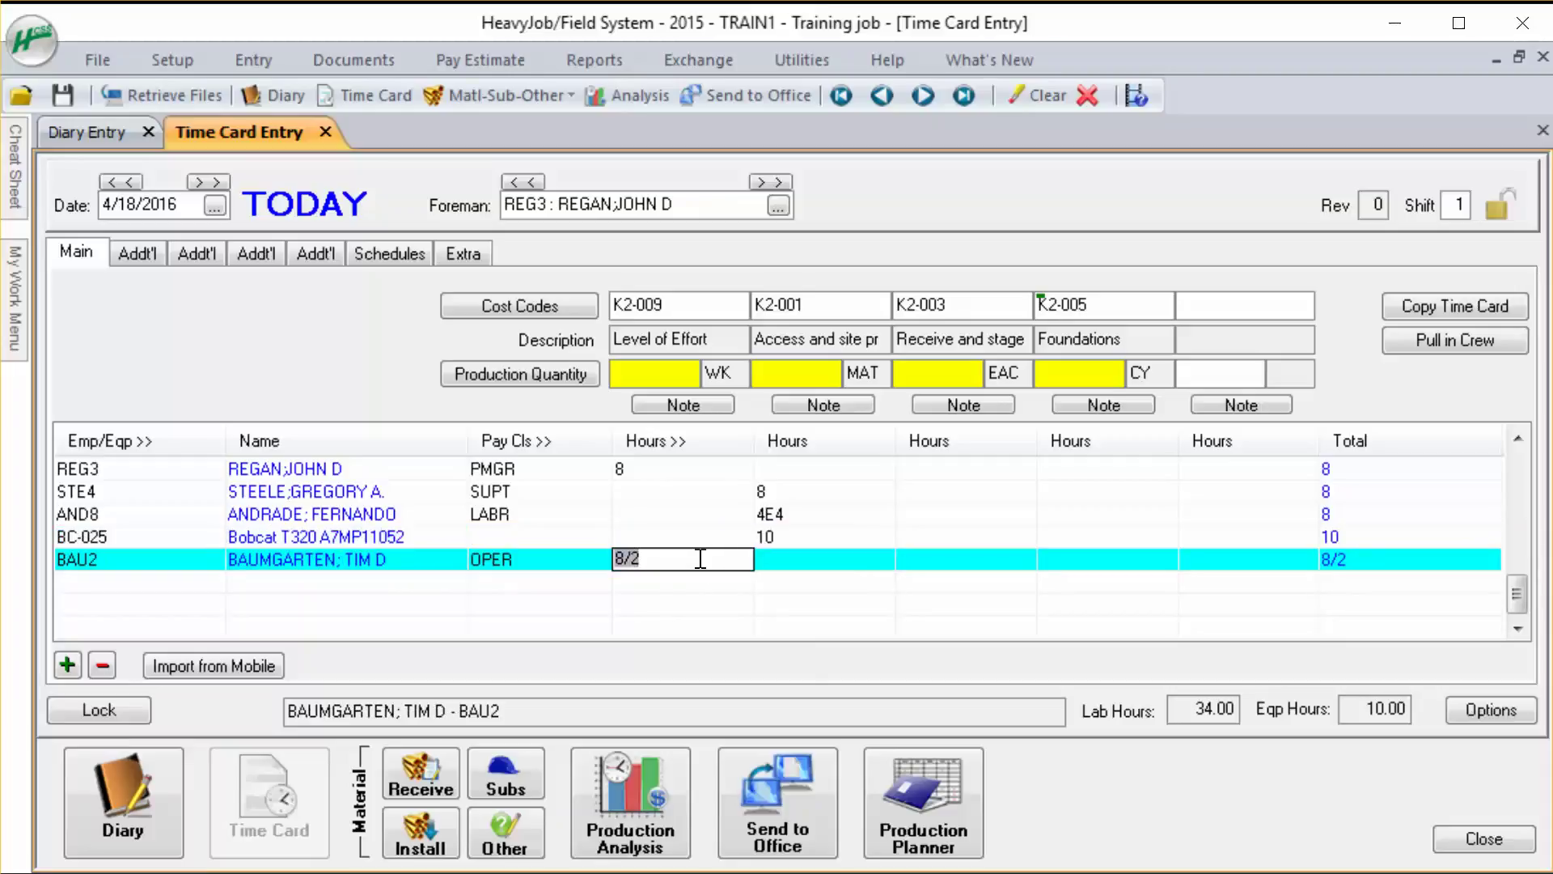
left_click(780, 559)
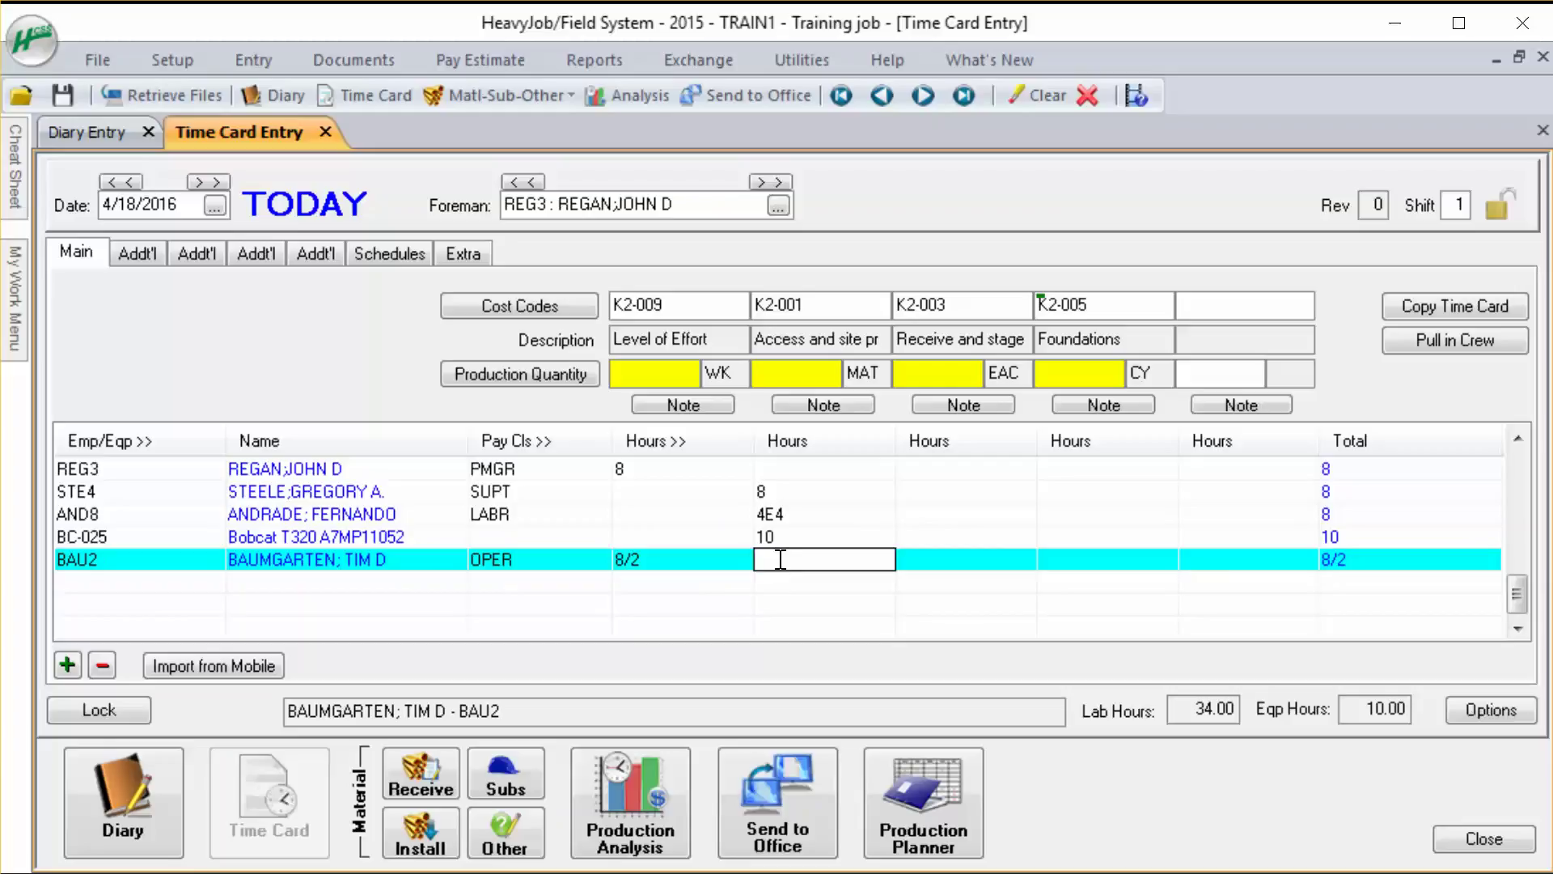
type("8/2")
left_click(682, 558)
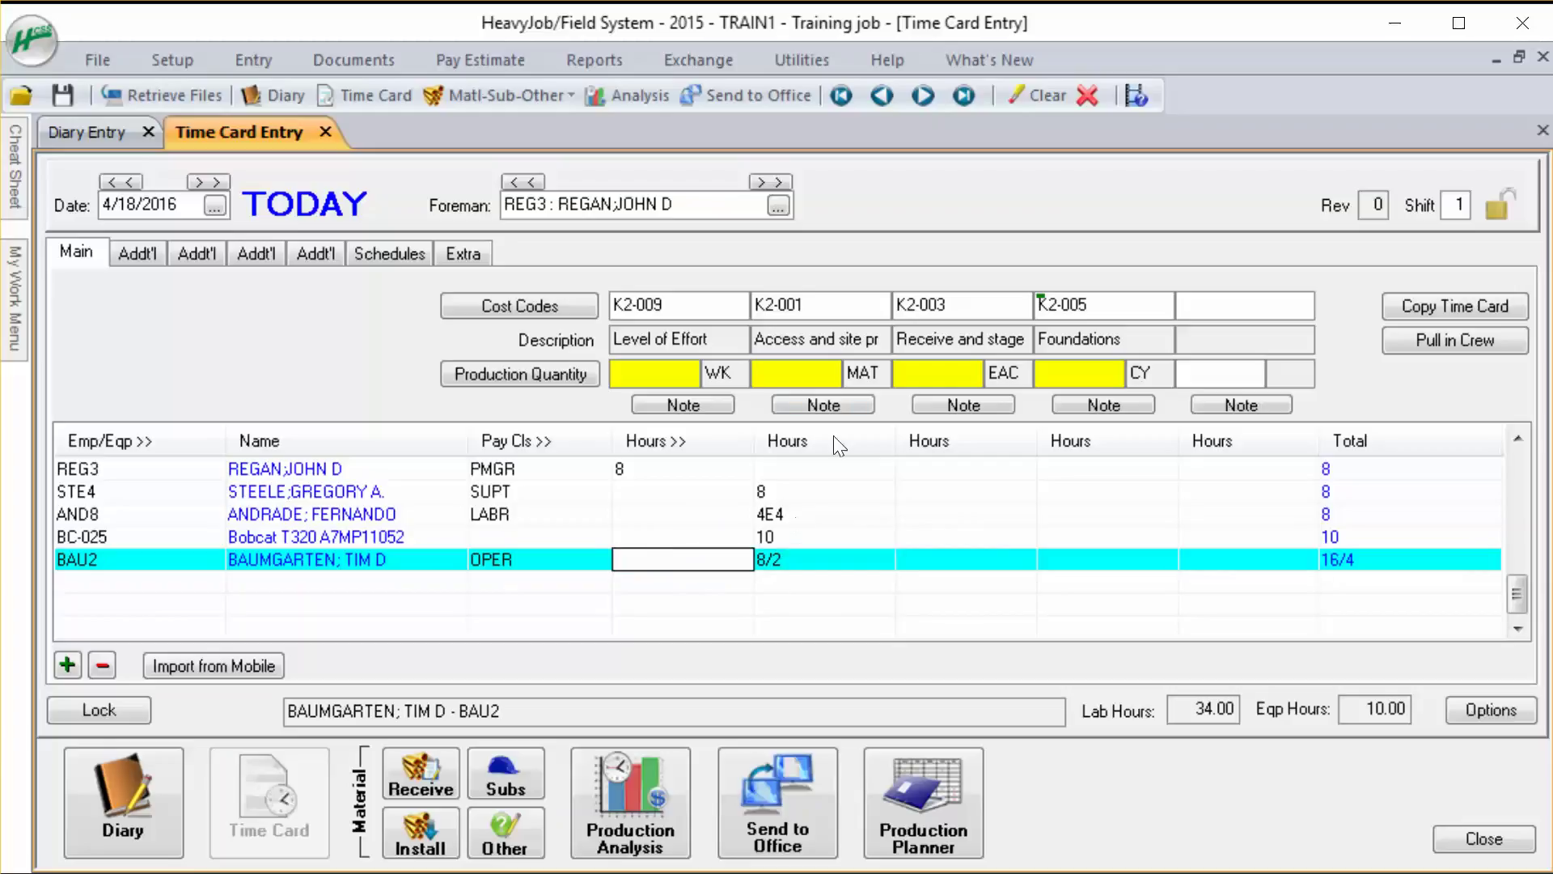
Open the cost code note for K2-001 and review the available note indexes without assigning one
left_click(823, 402)
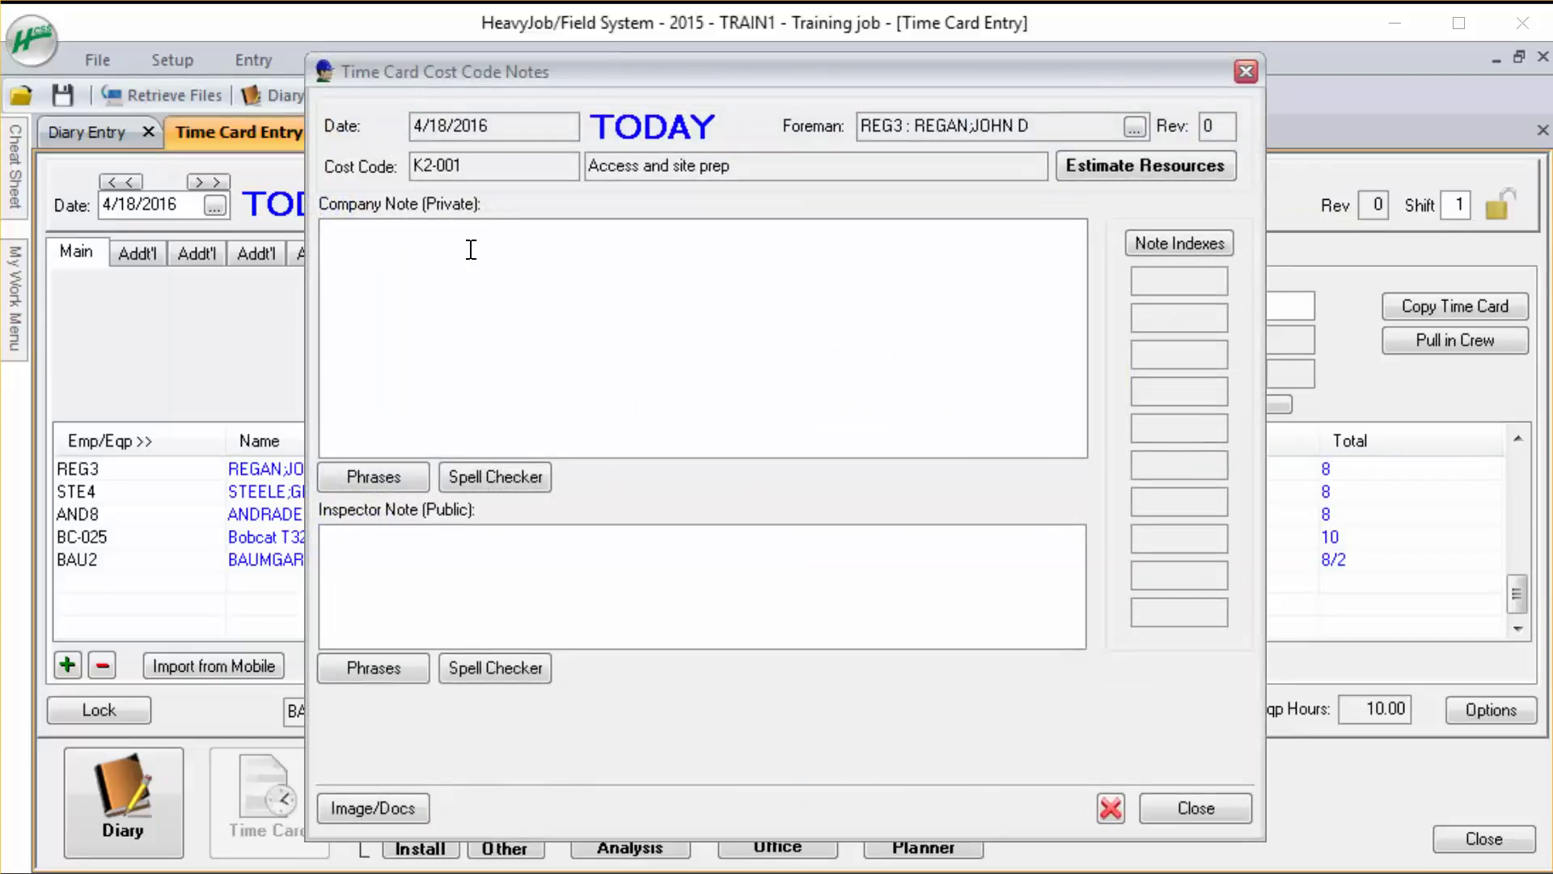
left_click(462, 240)
left_click(1171, 235)
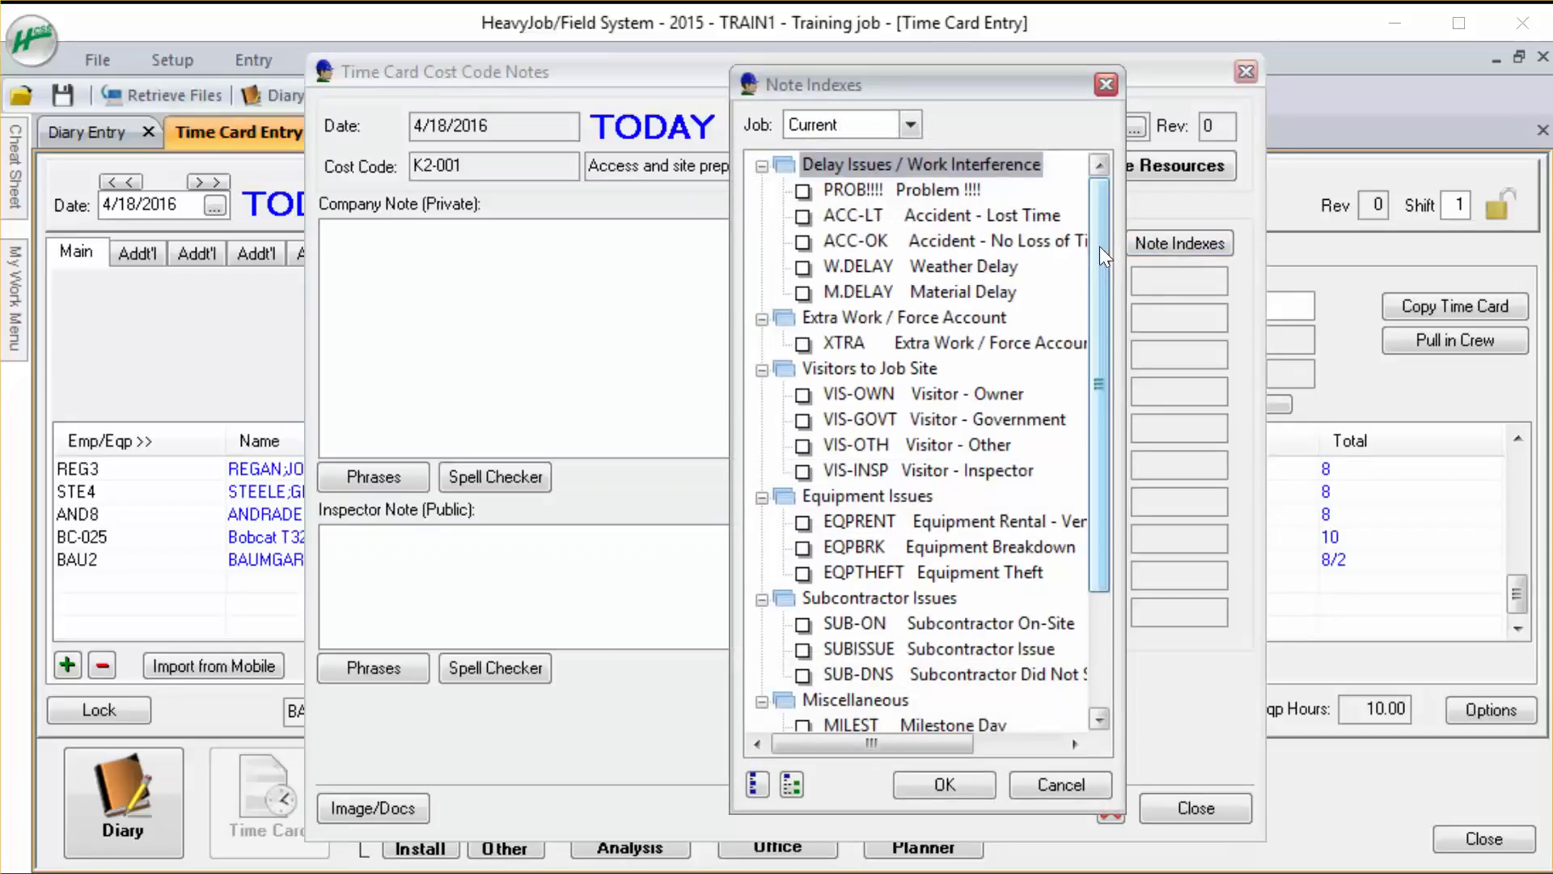
mouse_move(1099, 245)
left_mouse_down()
mouse_move(1100, 374)
mouse_move(1097, 226)
left_mouse_up()
left_click(1061, 783)
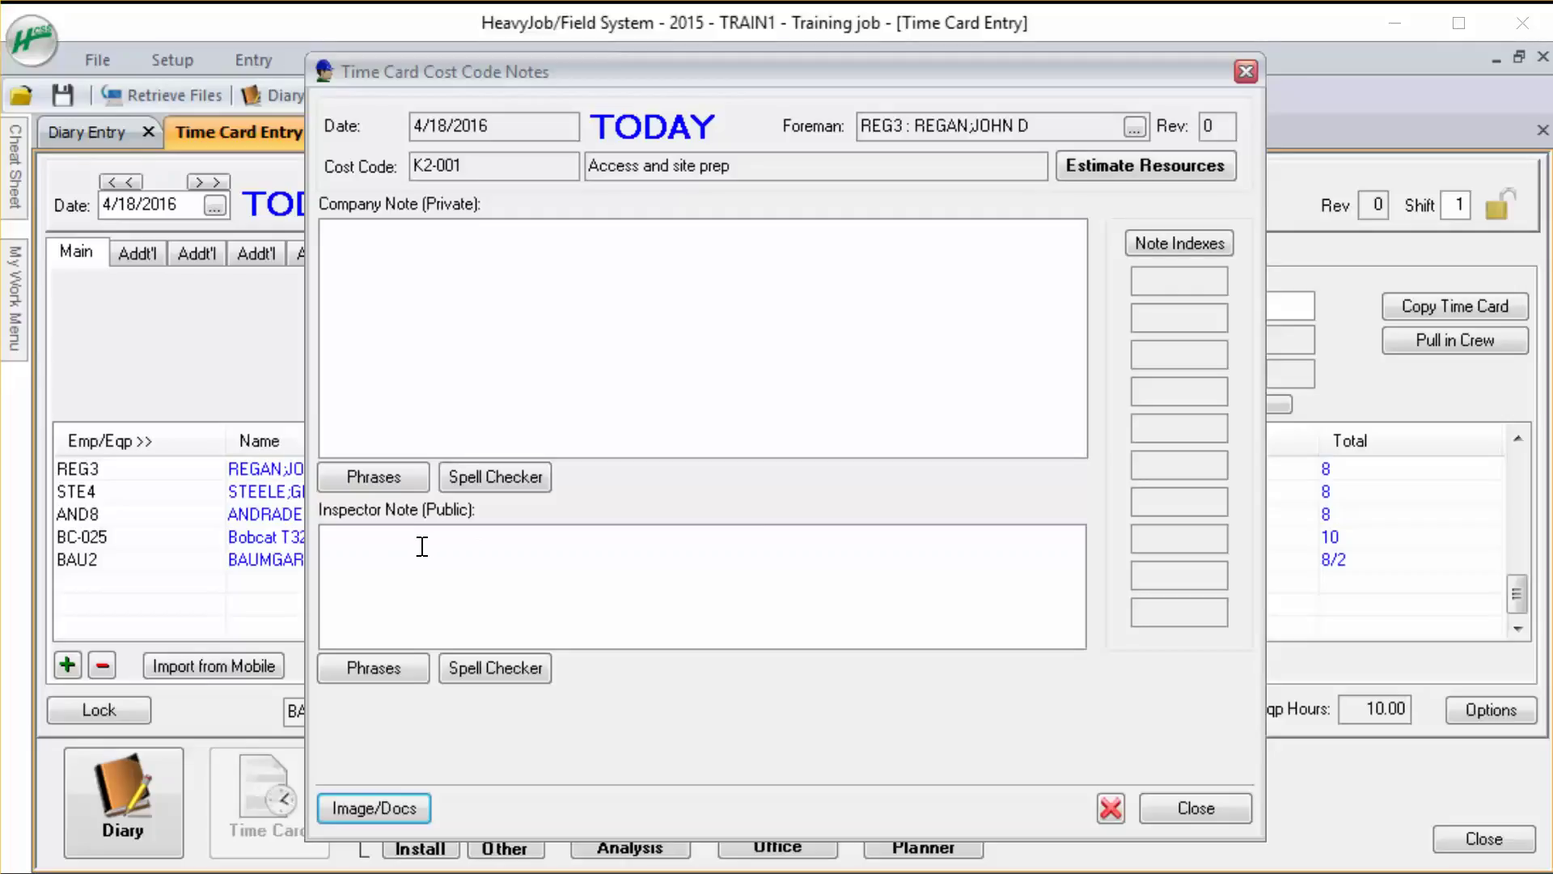
Insert the phrases "Visitor - Owner" and "Visitor - Safety Inspector" into the private company note for K2-001
left_click(347, 236)
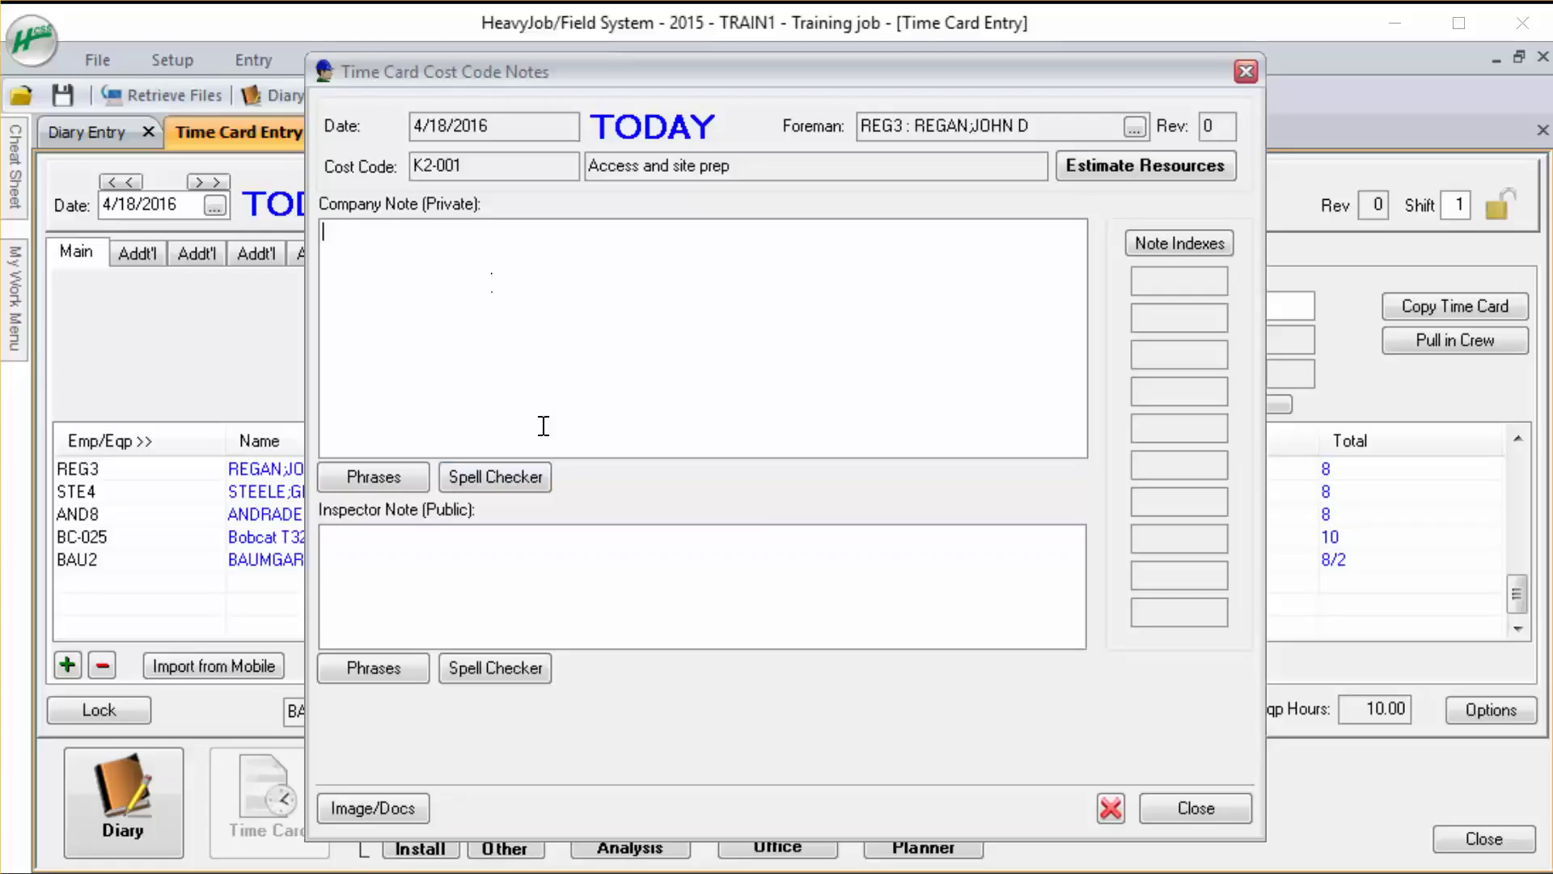
left_click(374, 476)
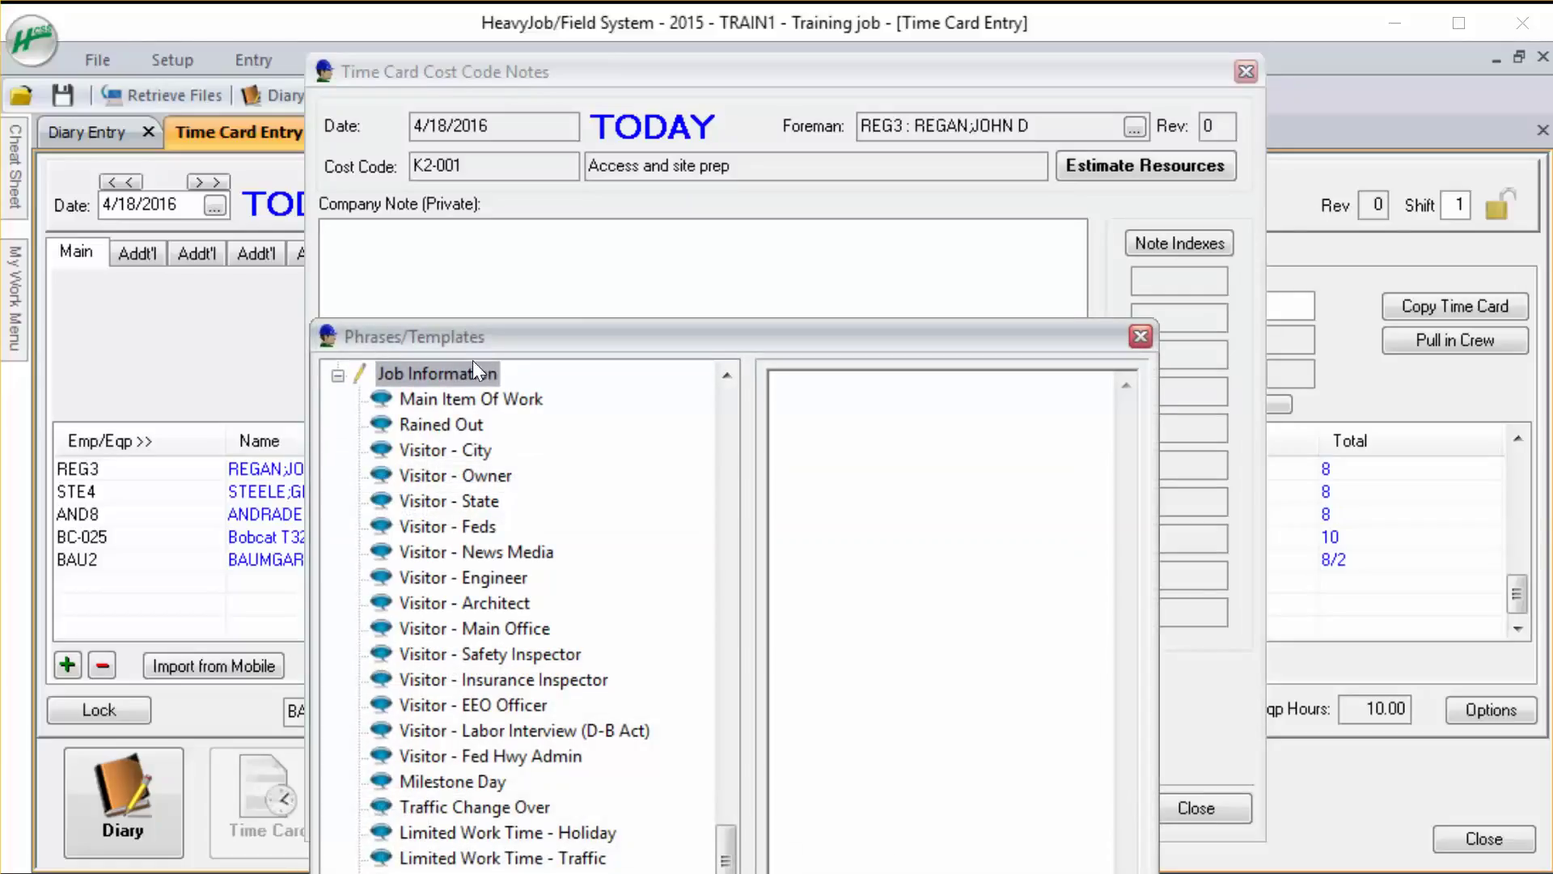
left_click_drag(490, 336, 781, 75)
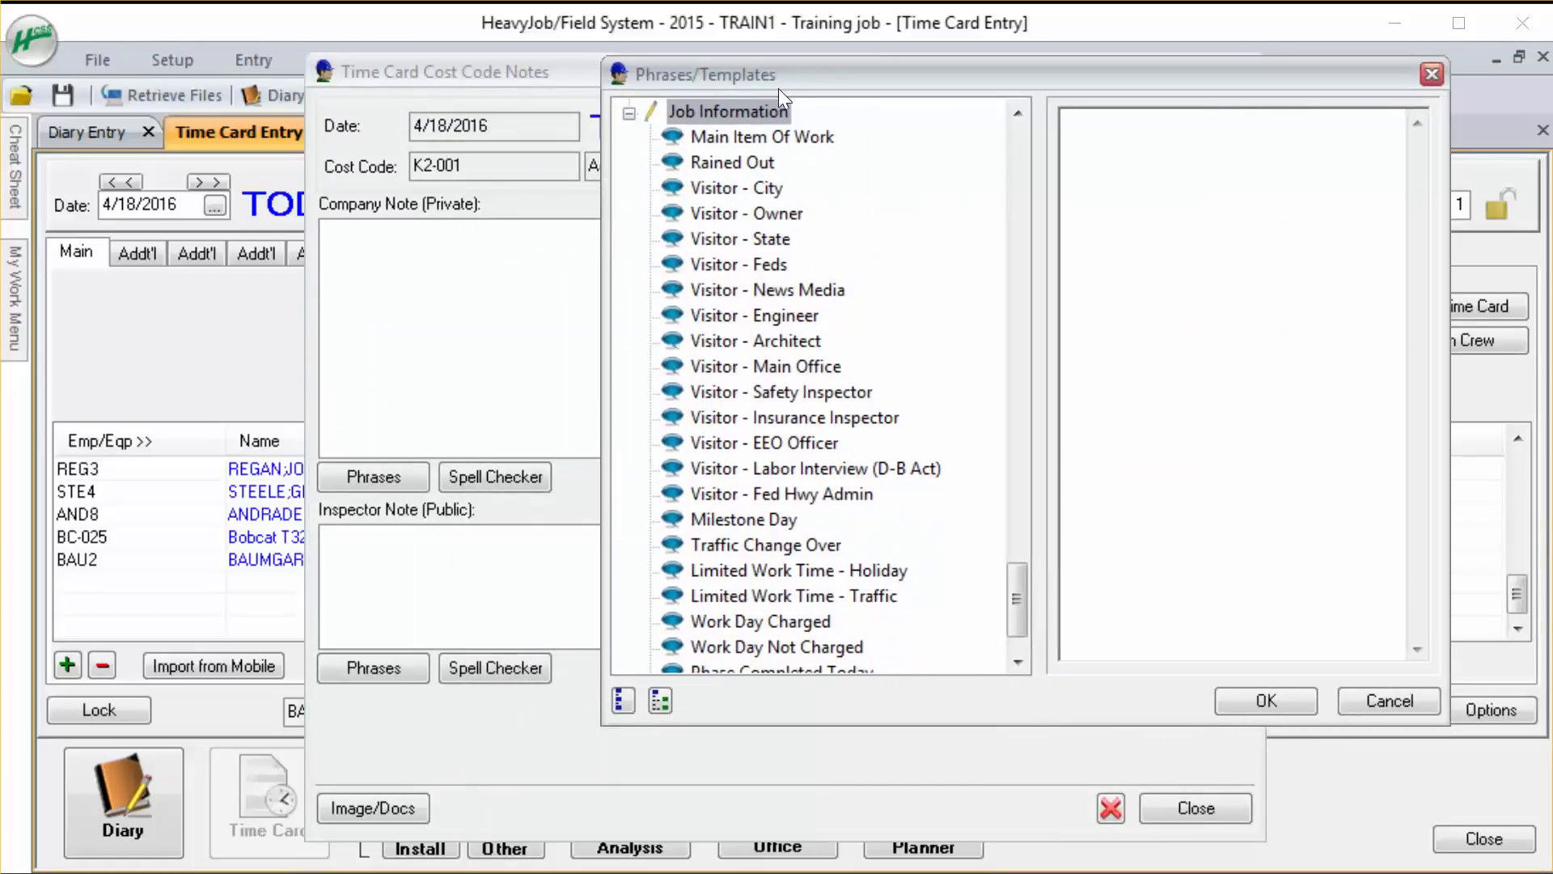
left_click(739, 216)
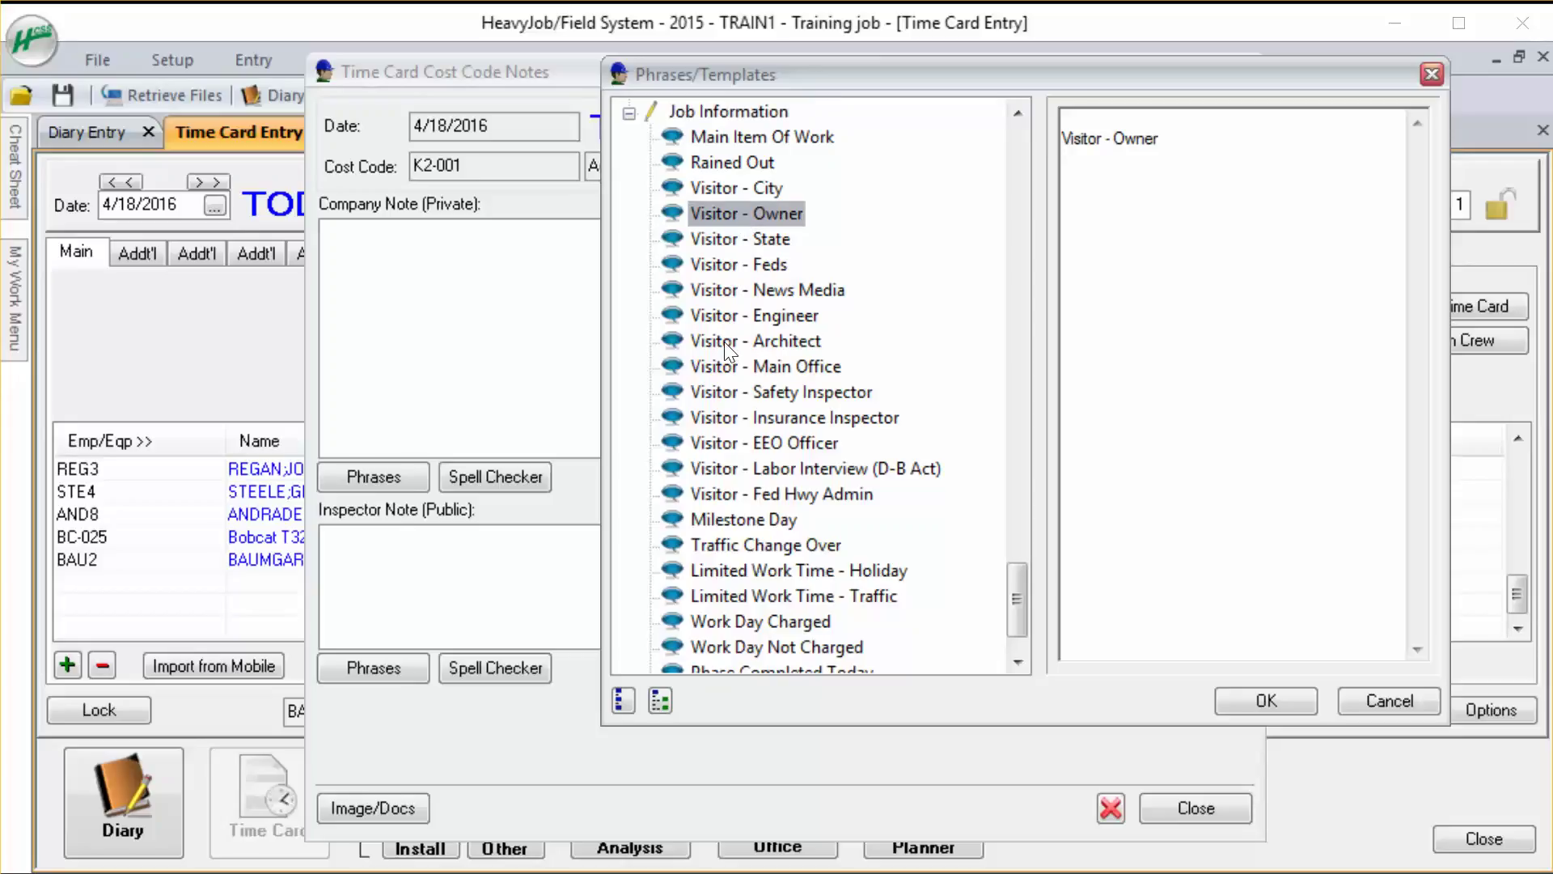
left_click(726, 391)
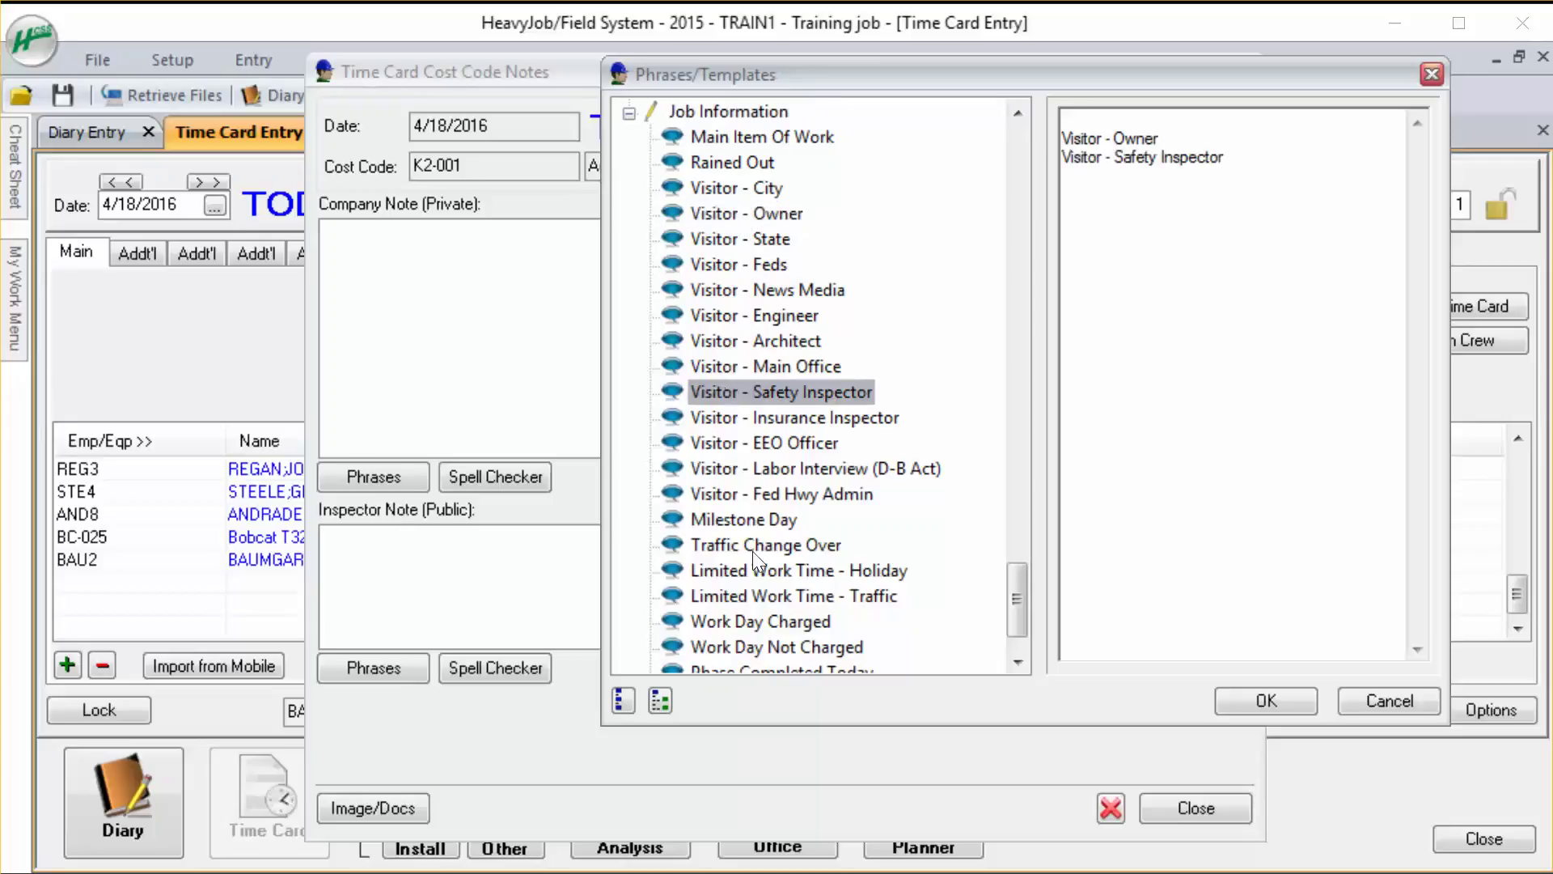
scroll(1017, 593, "down", 1)
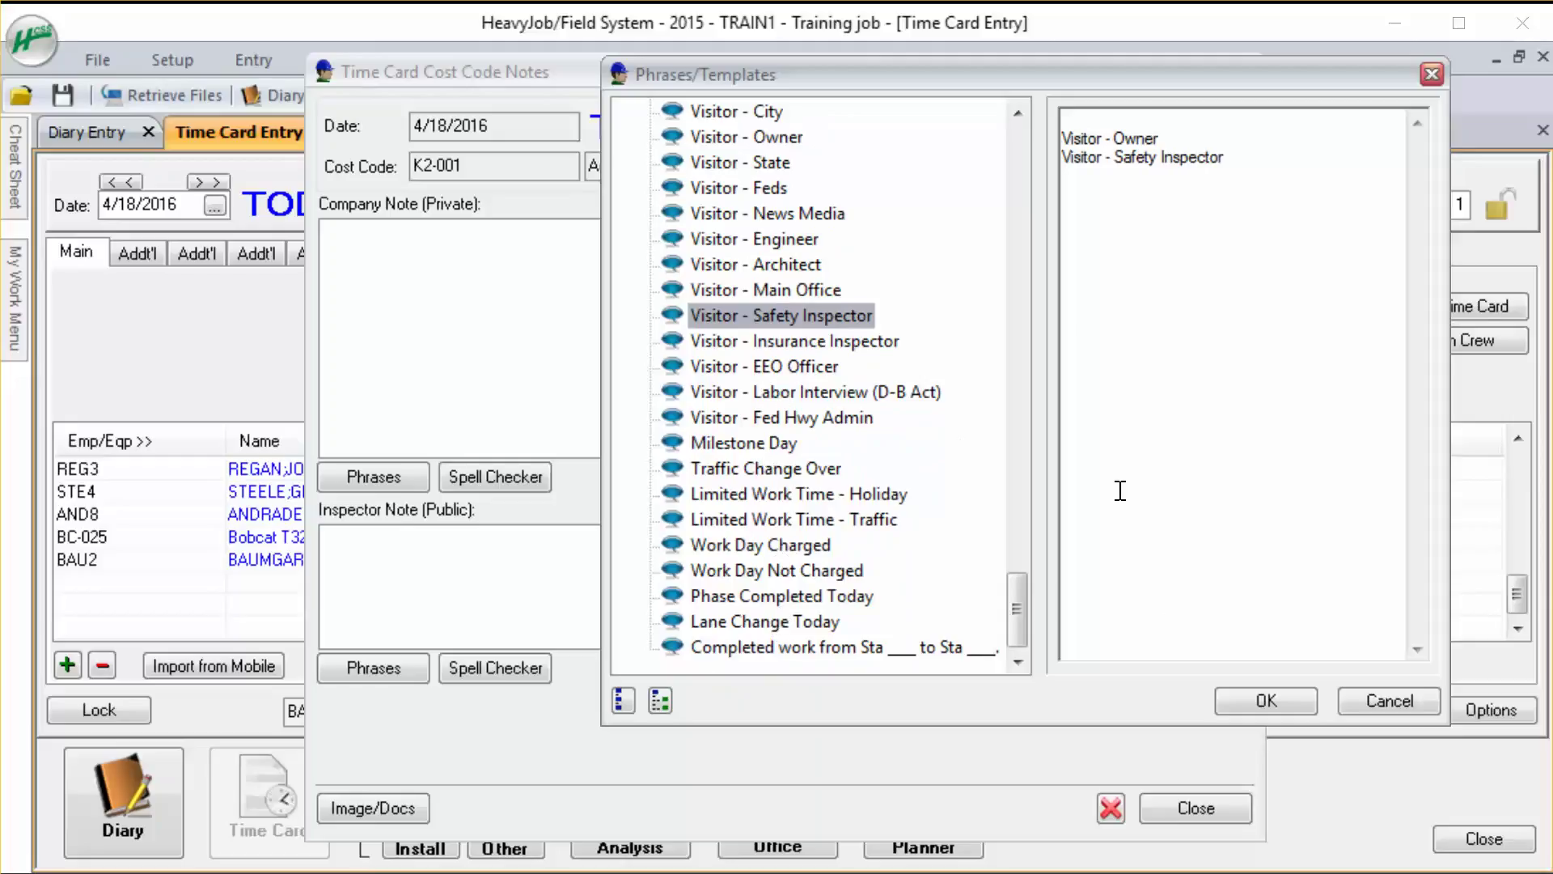
left_click(1250, 705)
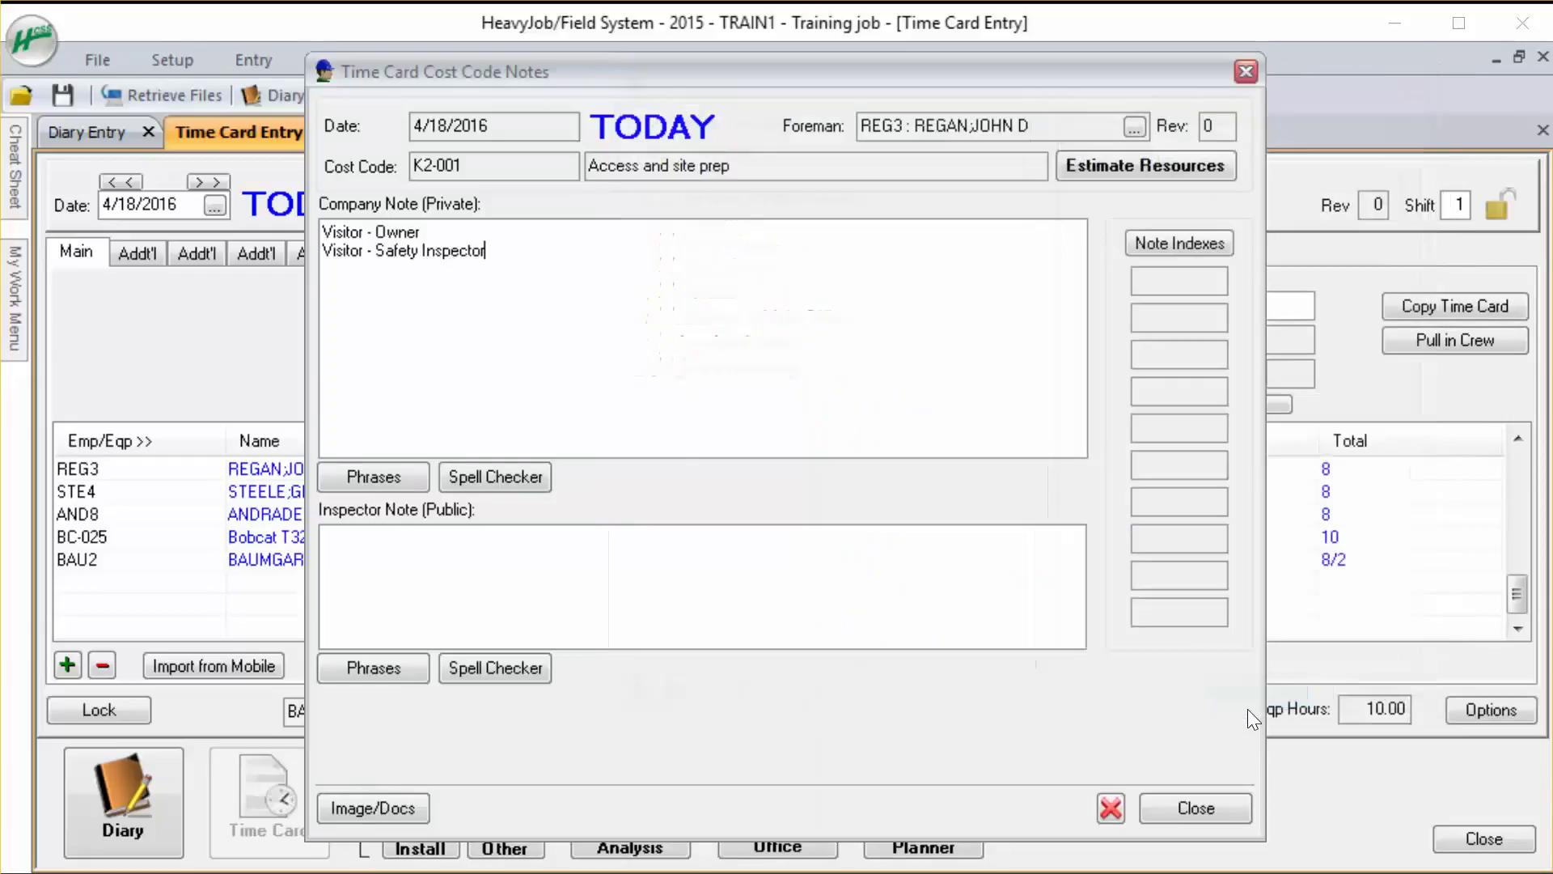
Add the line "take delivery 2000ft silt." below the visitor phrases in the K2-001 company note
left_click(490, 252)
key("Return")
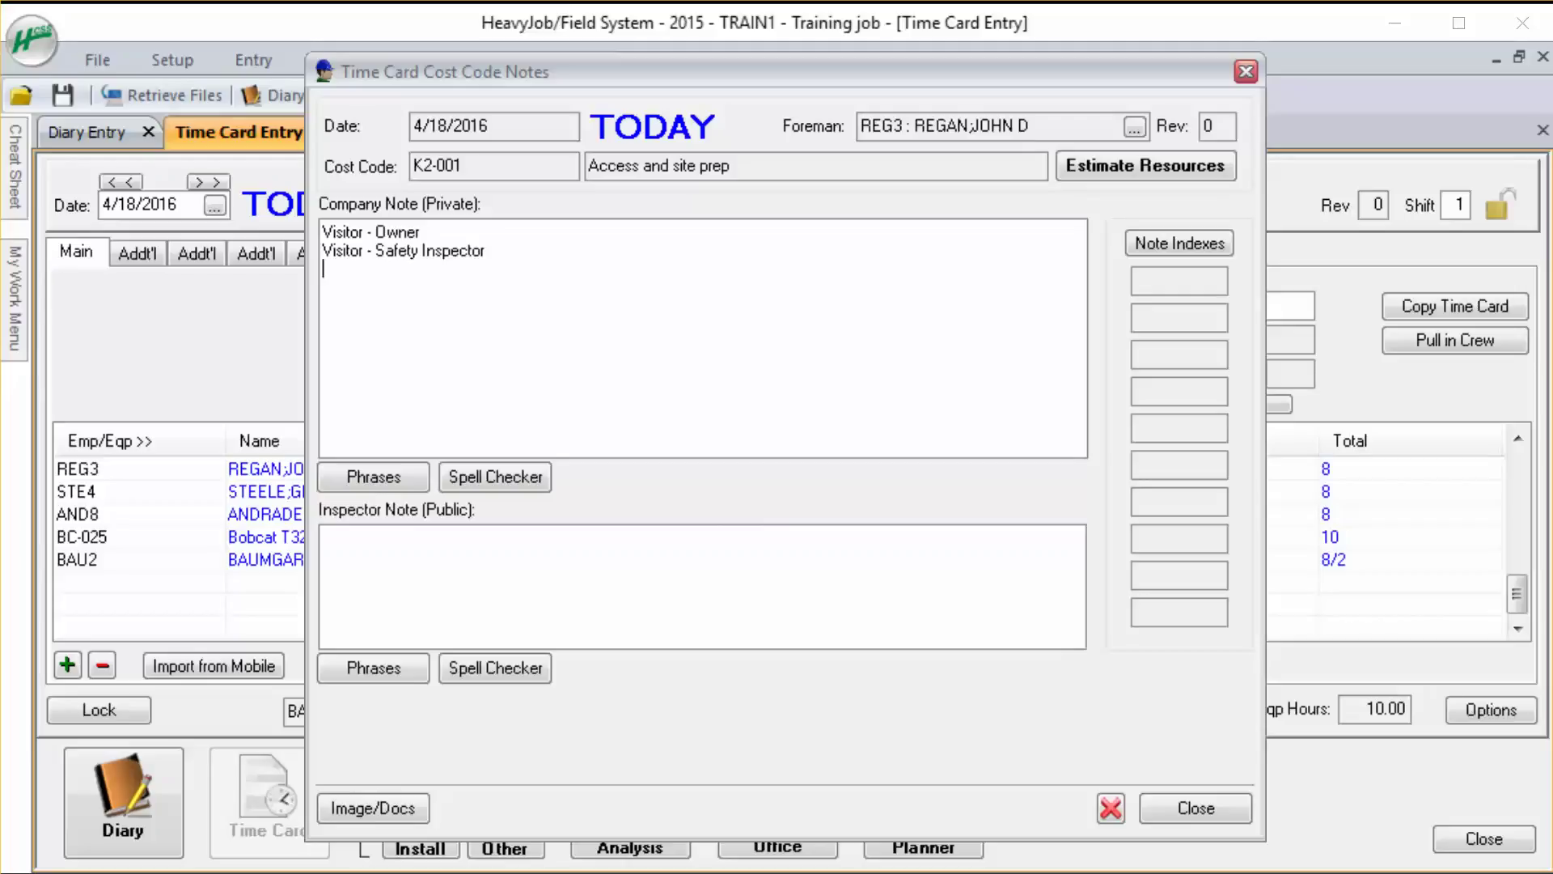
type("take delivery 2000ft ")
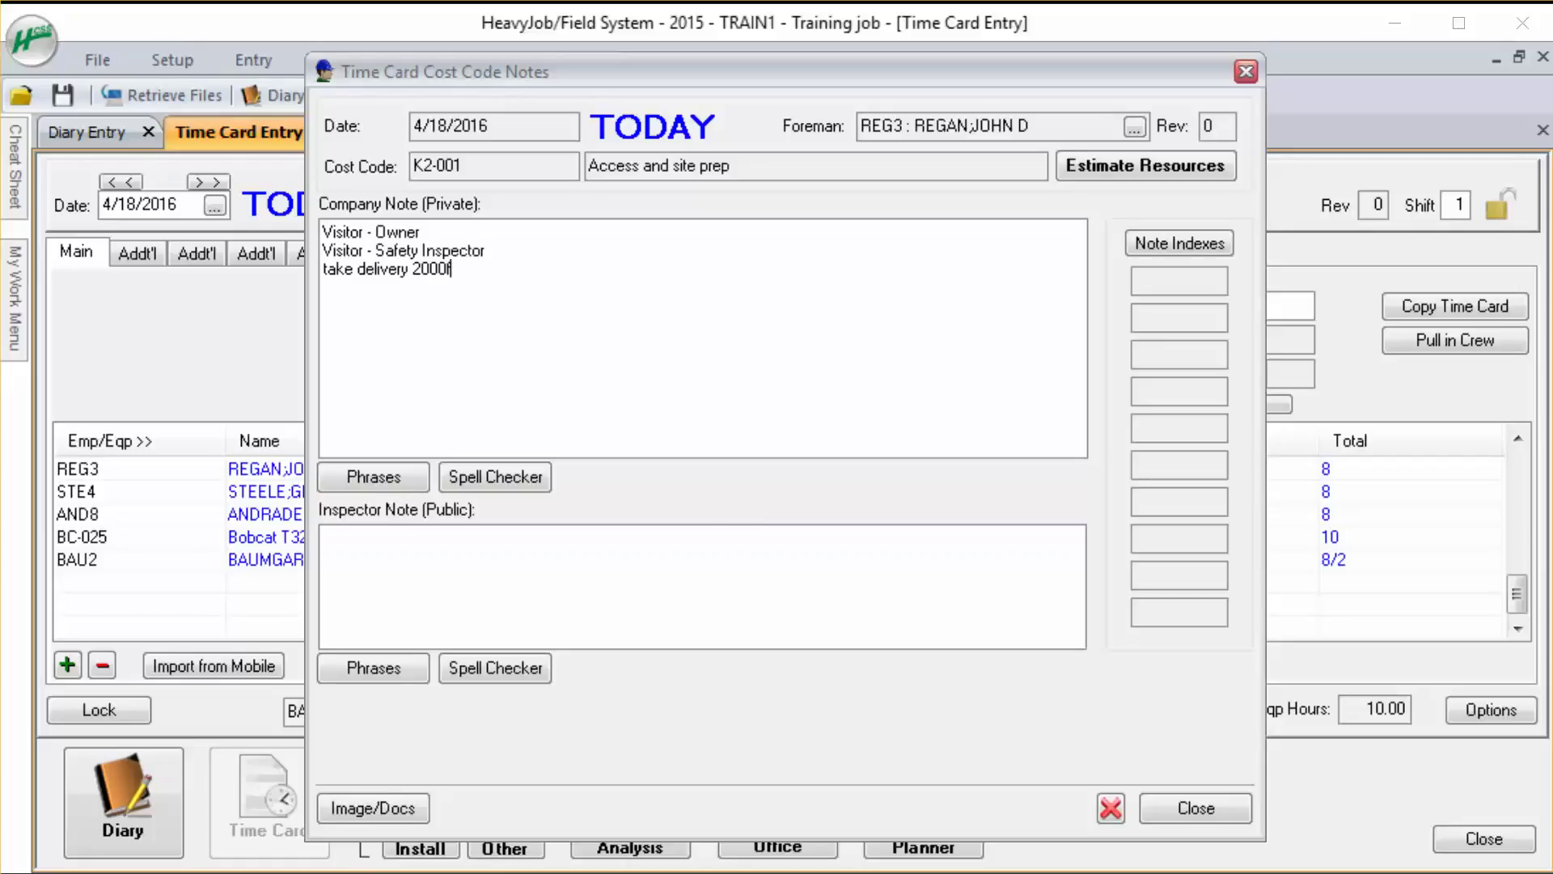
type("silt.")
View the files available for attachment to the K2-001 note and close the note without attaching any
left_click(387, 814)
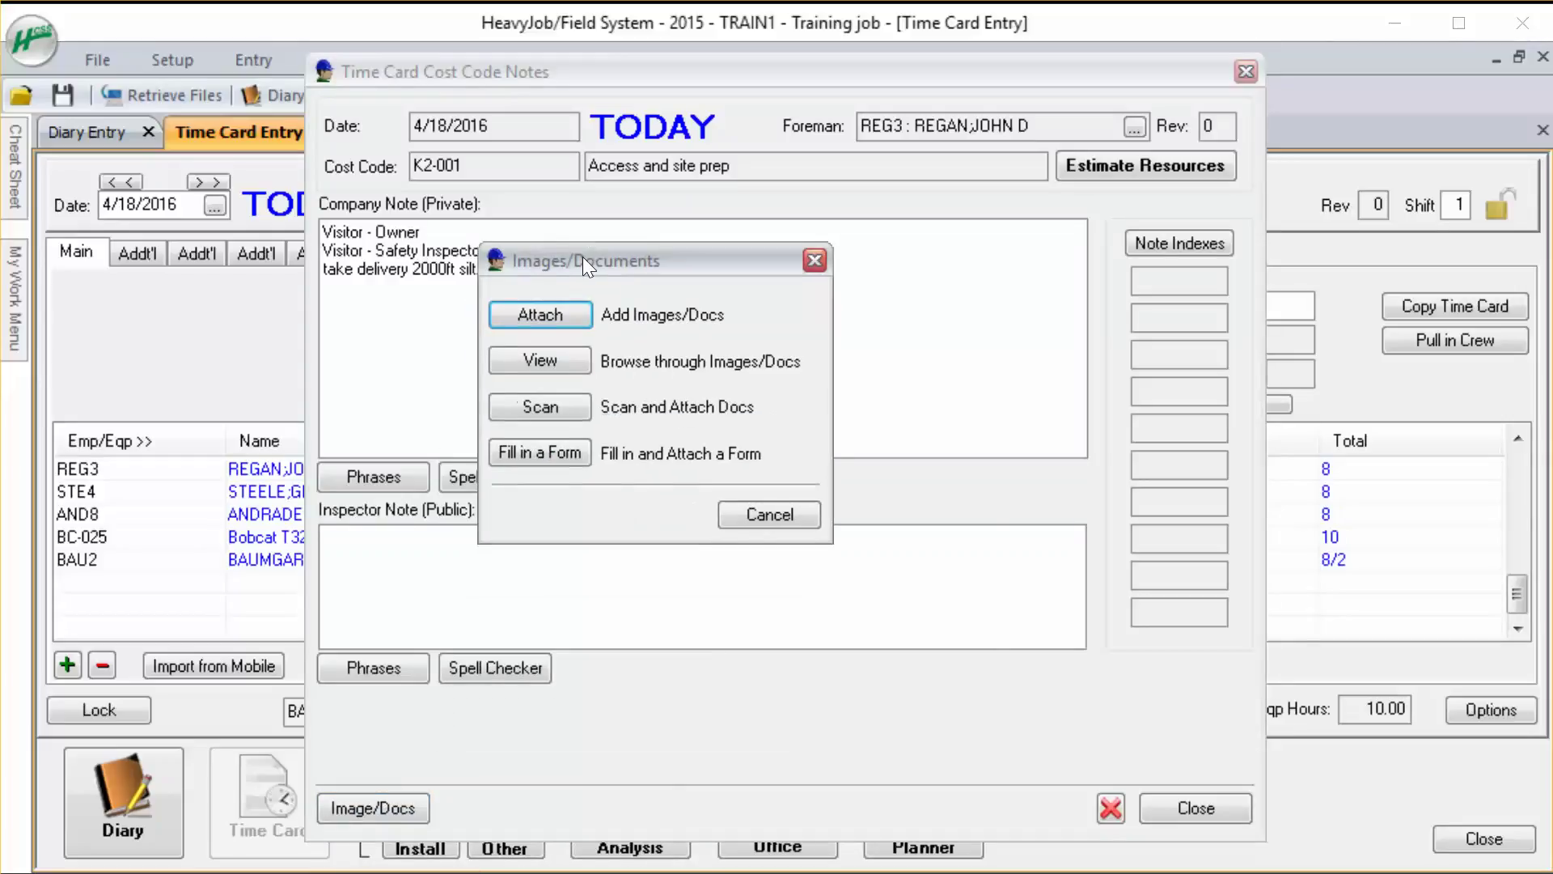
left_click(558, 314)
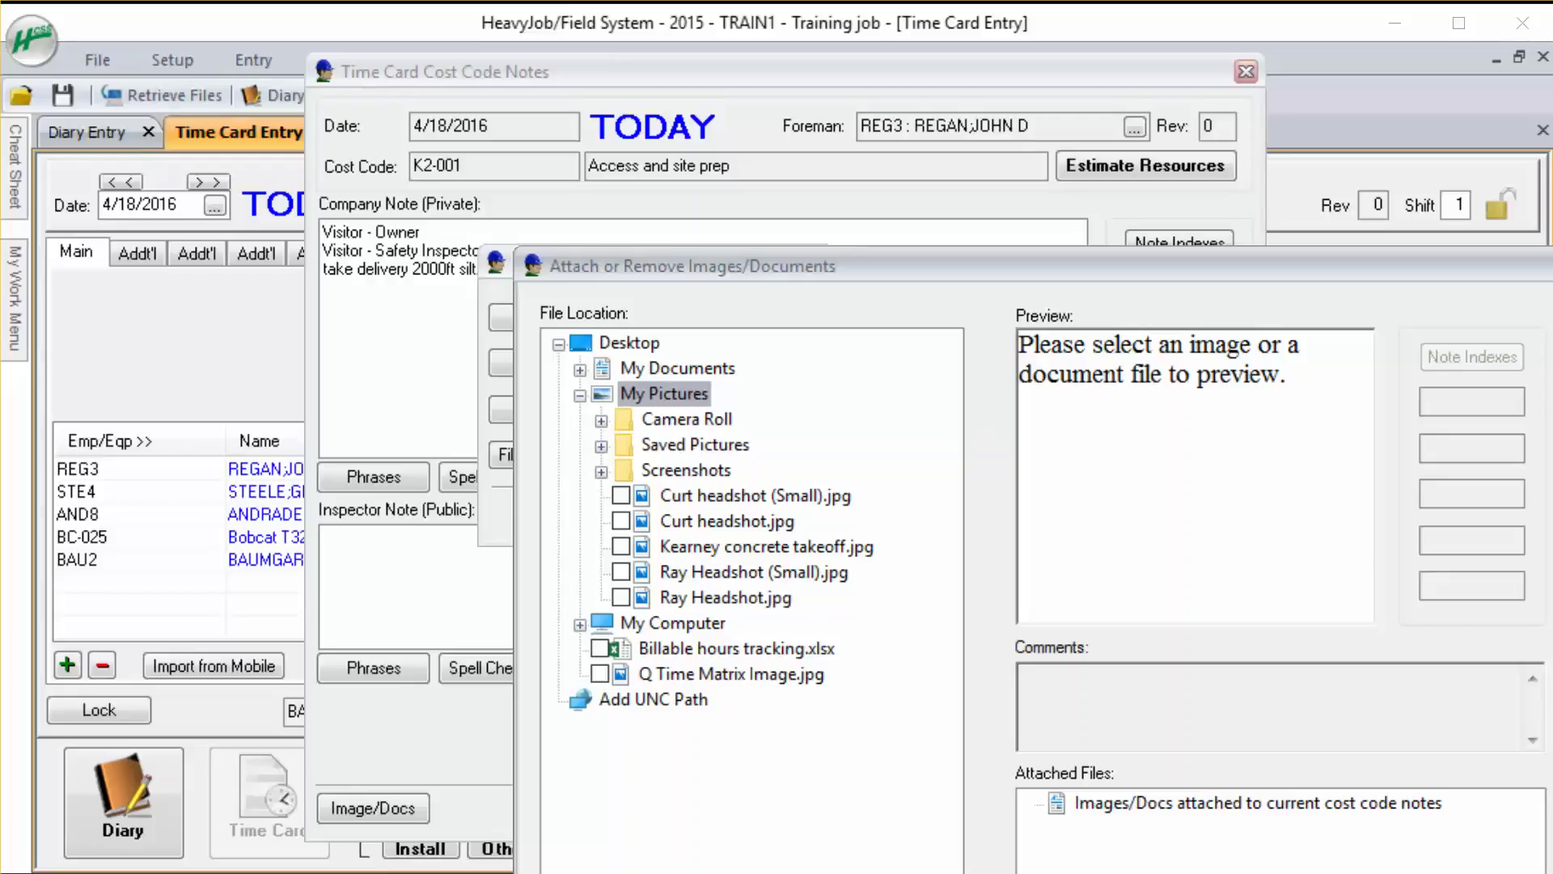
key("Escape")
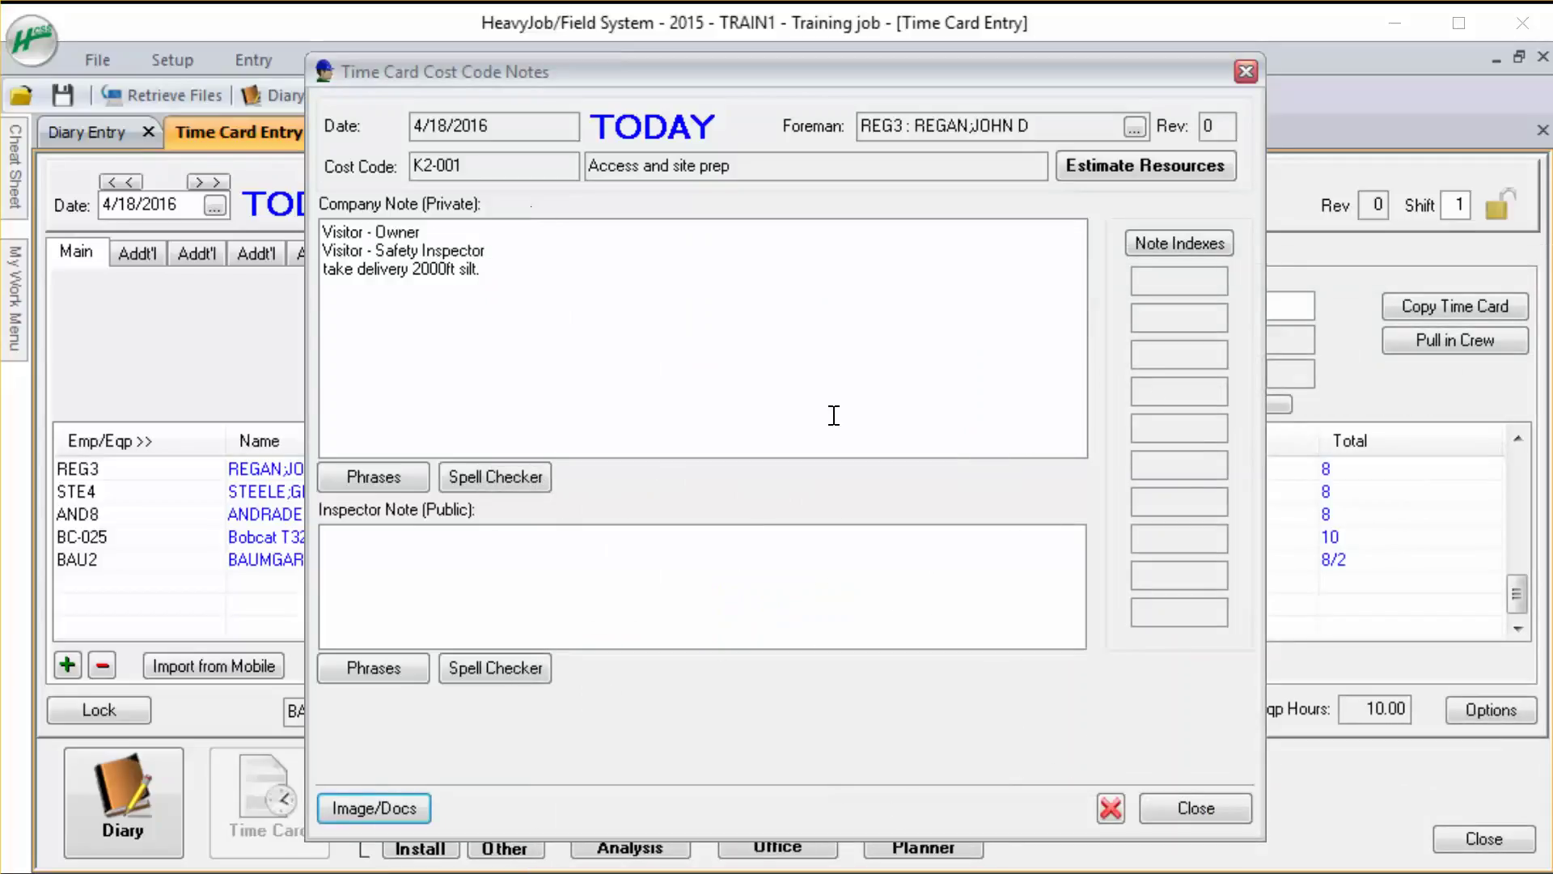
left_click(1195, 807)
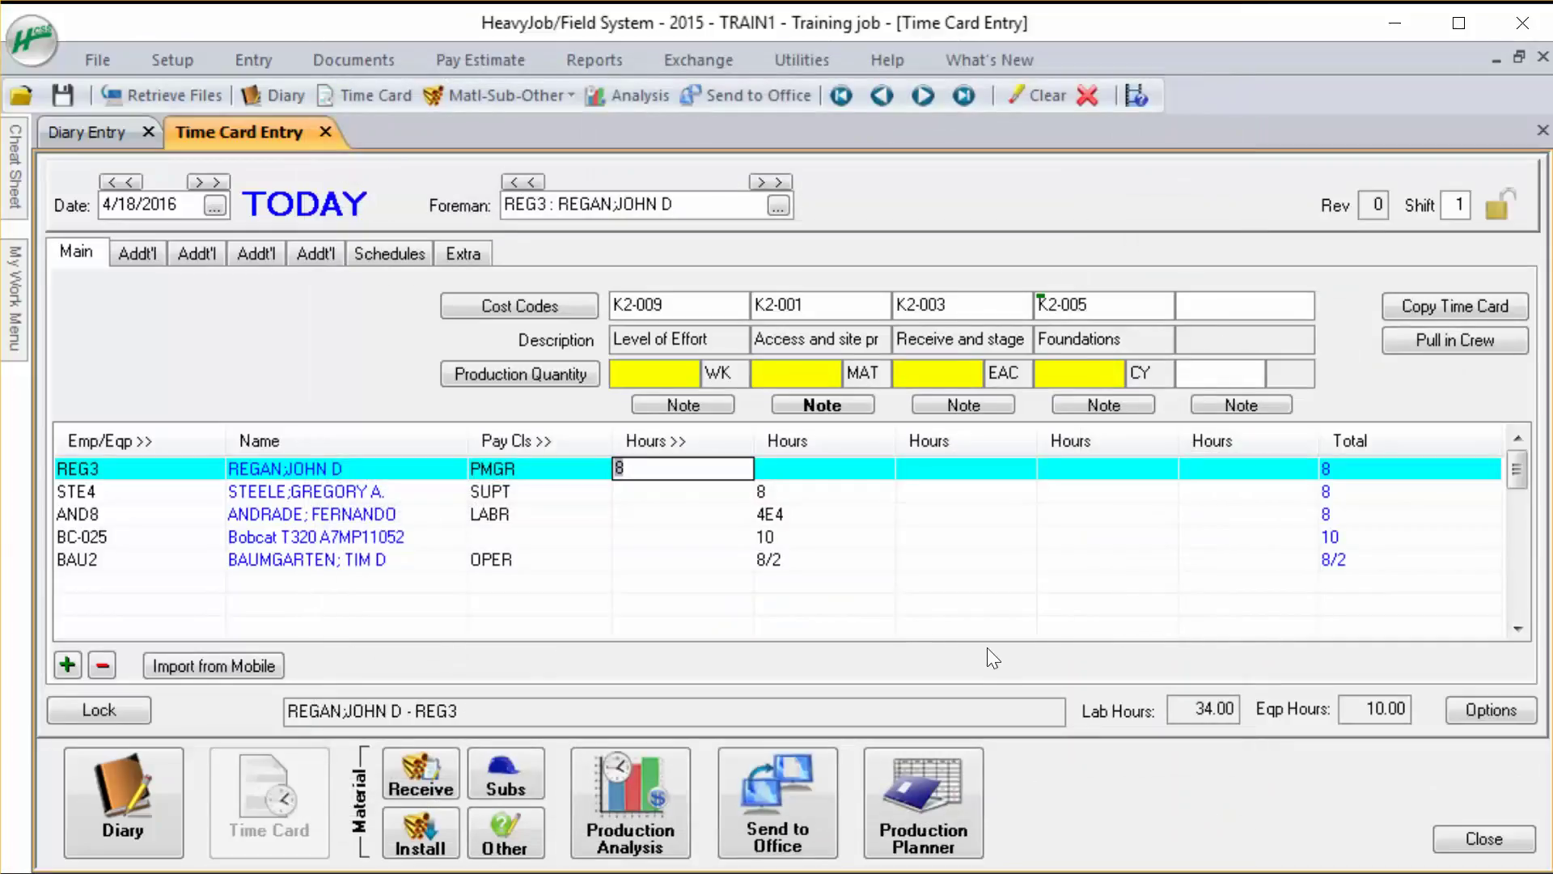
mouse_move(823, 420)
left_click(789, 491)
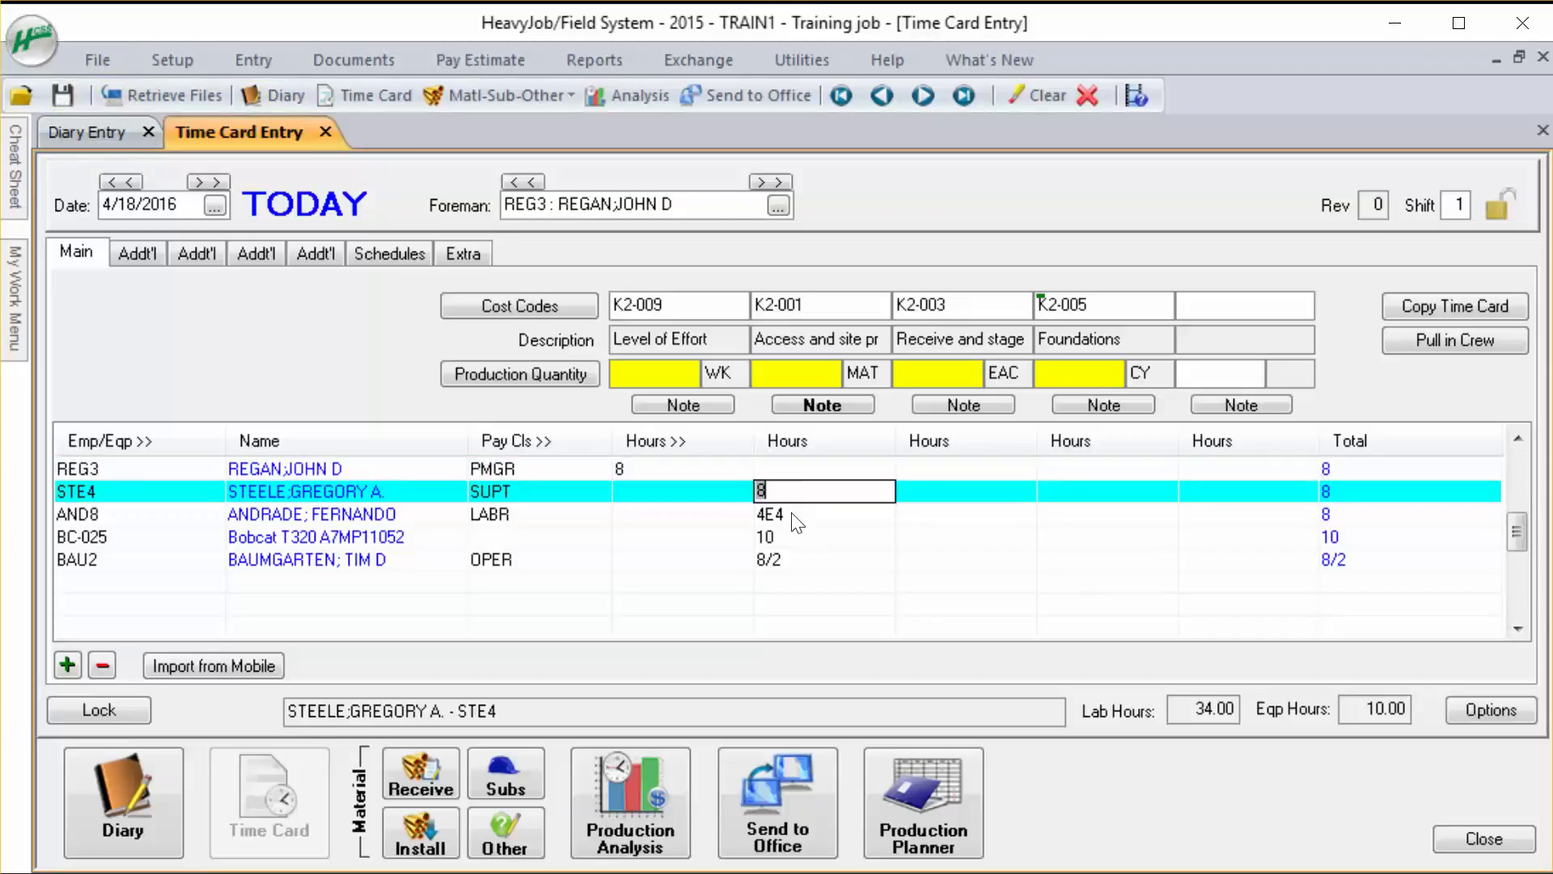
left_click(793, 515)
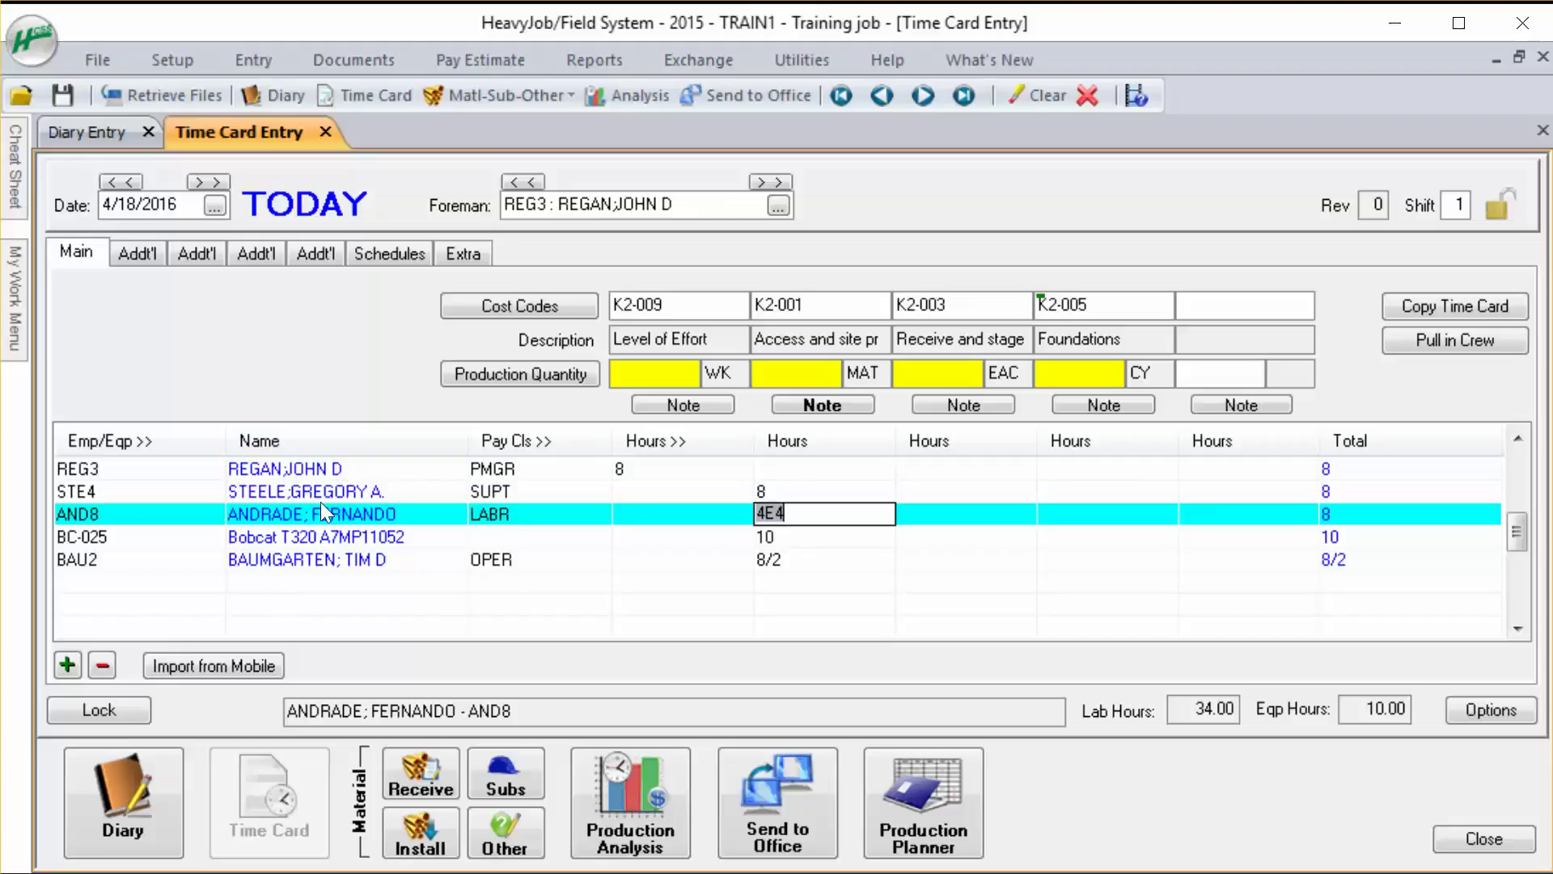
Copy the time card to 4/15/2016 for the same foreman, including cost codes but not hours, quantities or notes
left_click(1438, 303)
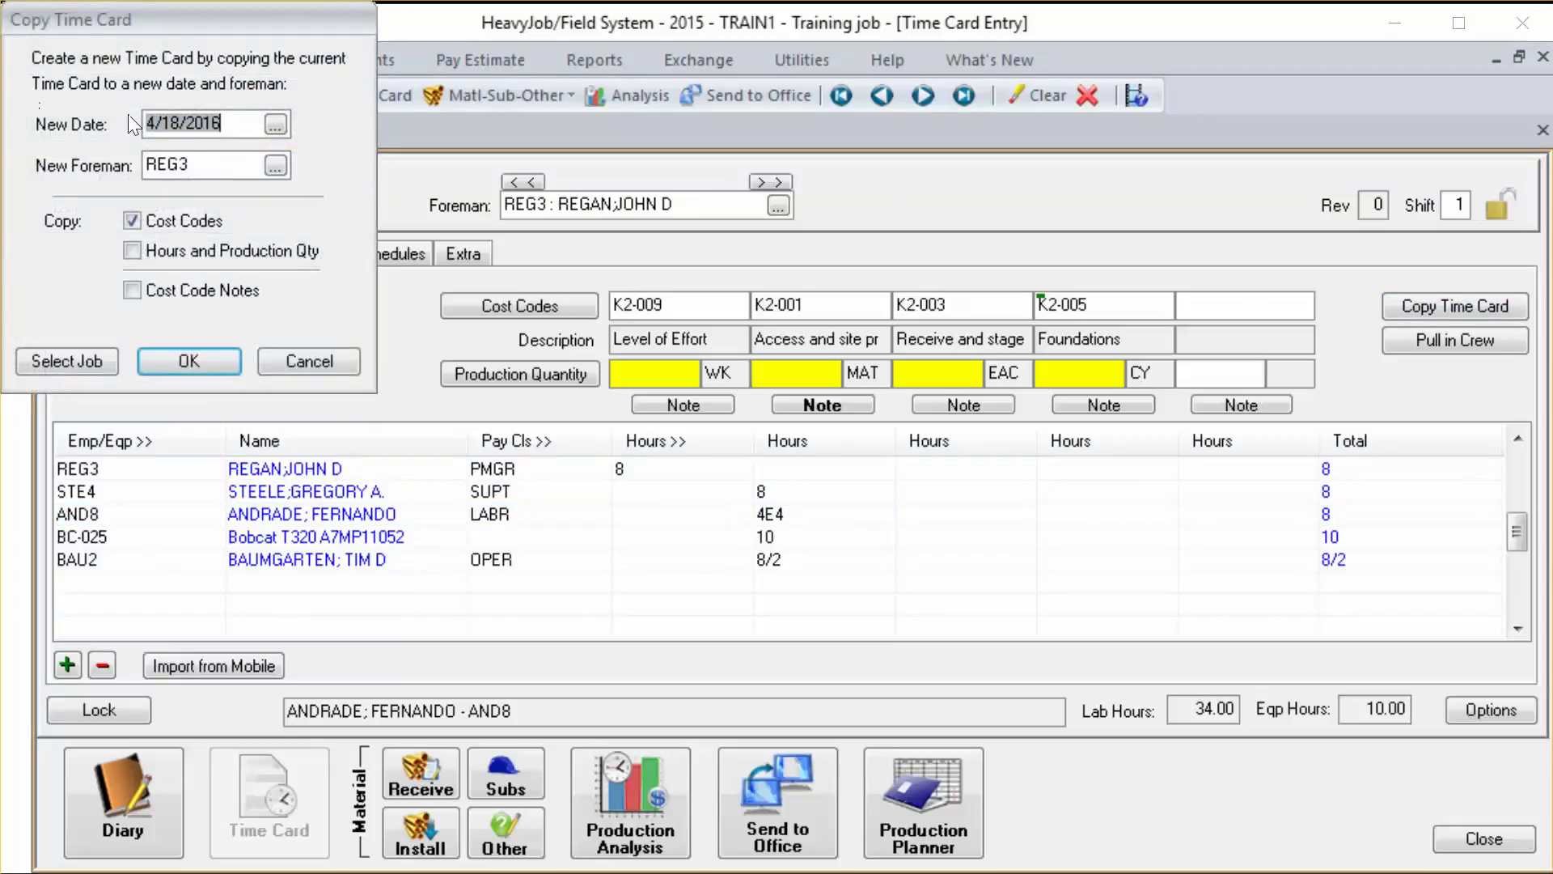
left_click(284, 123)
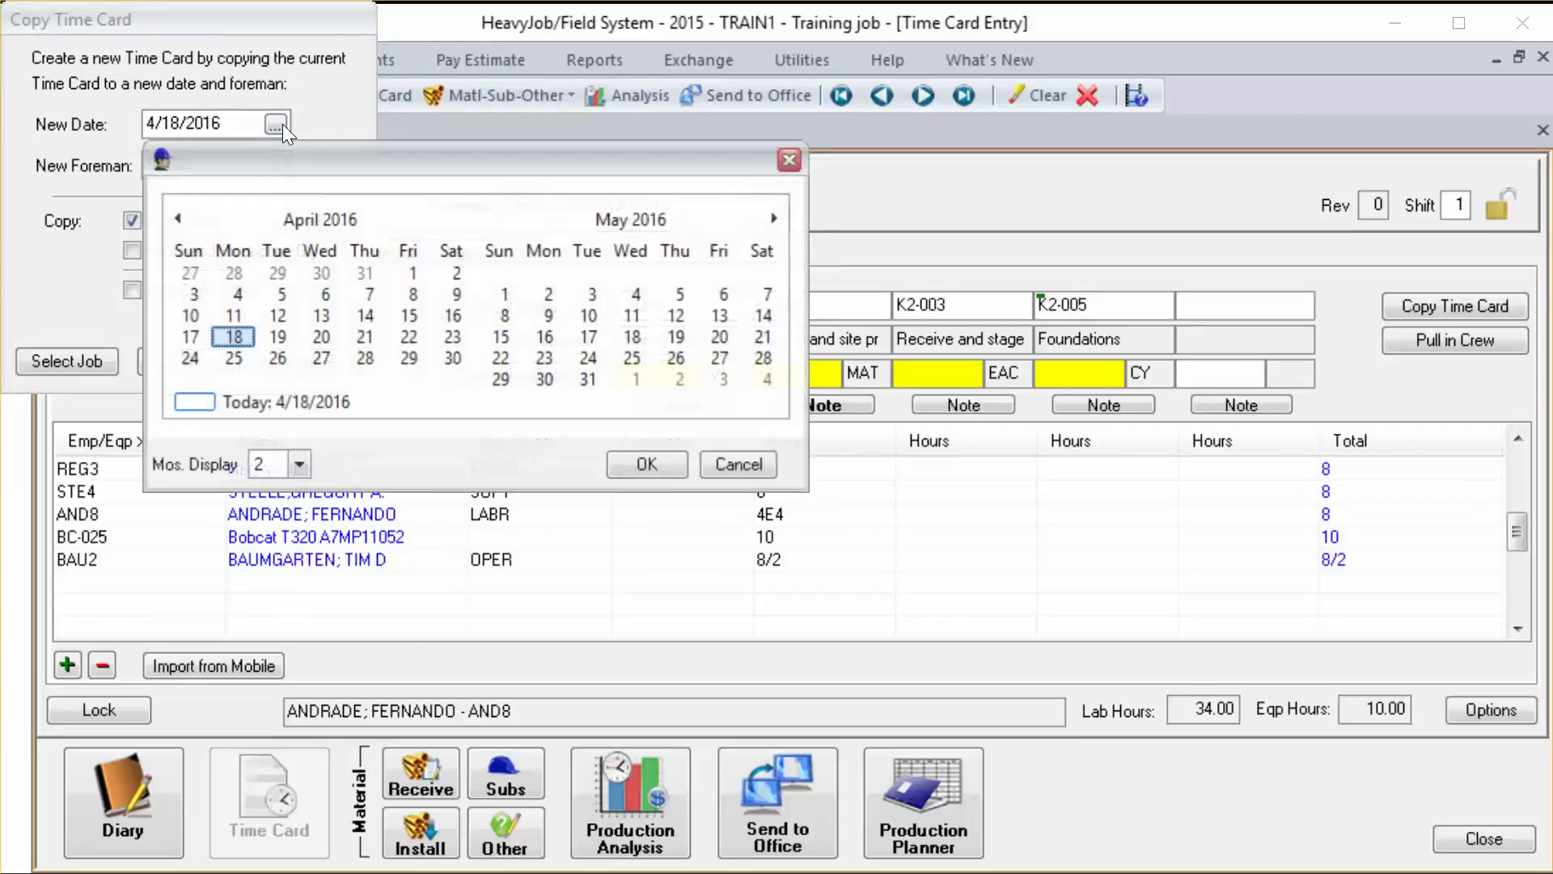
left_click(411, 315)
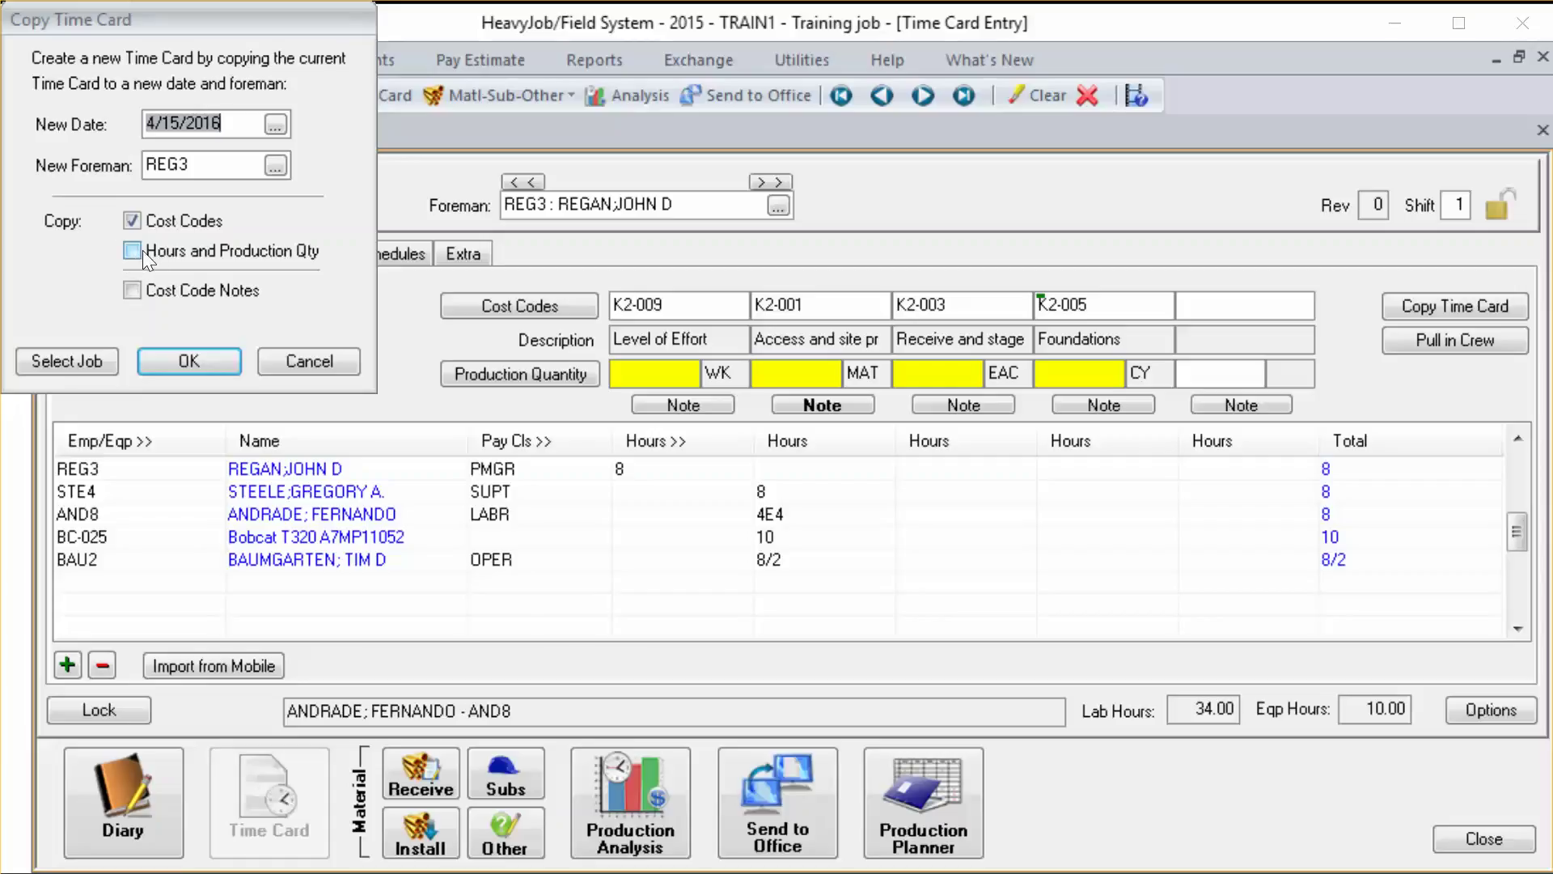
left_click(160, 356)
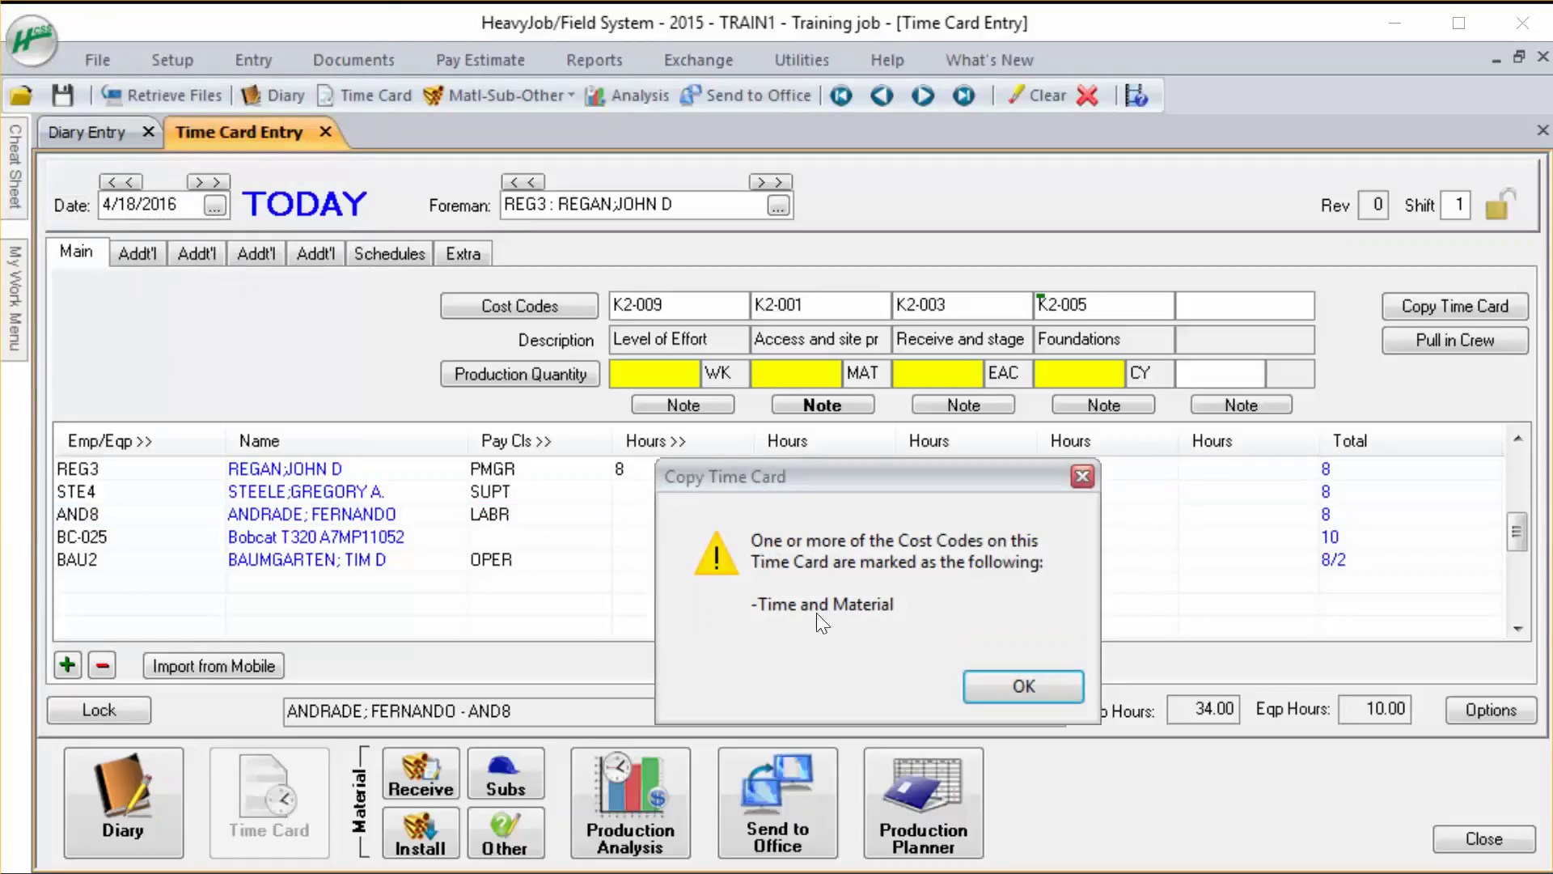
left_click(1041, 688)
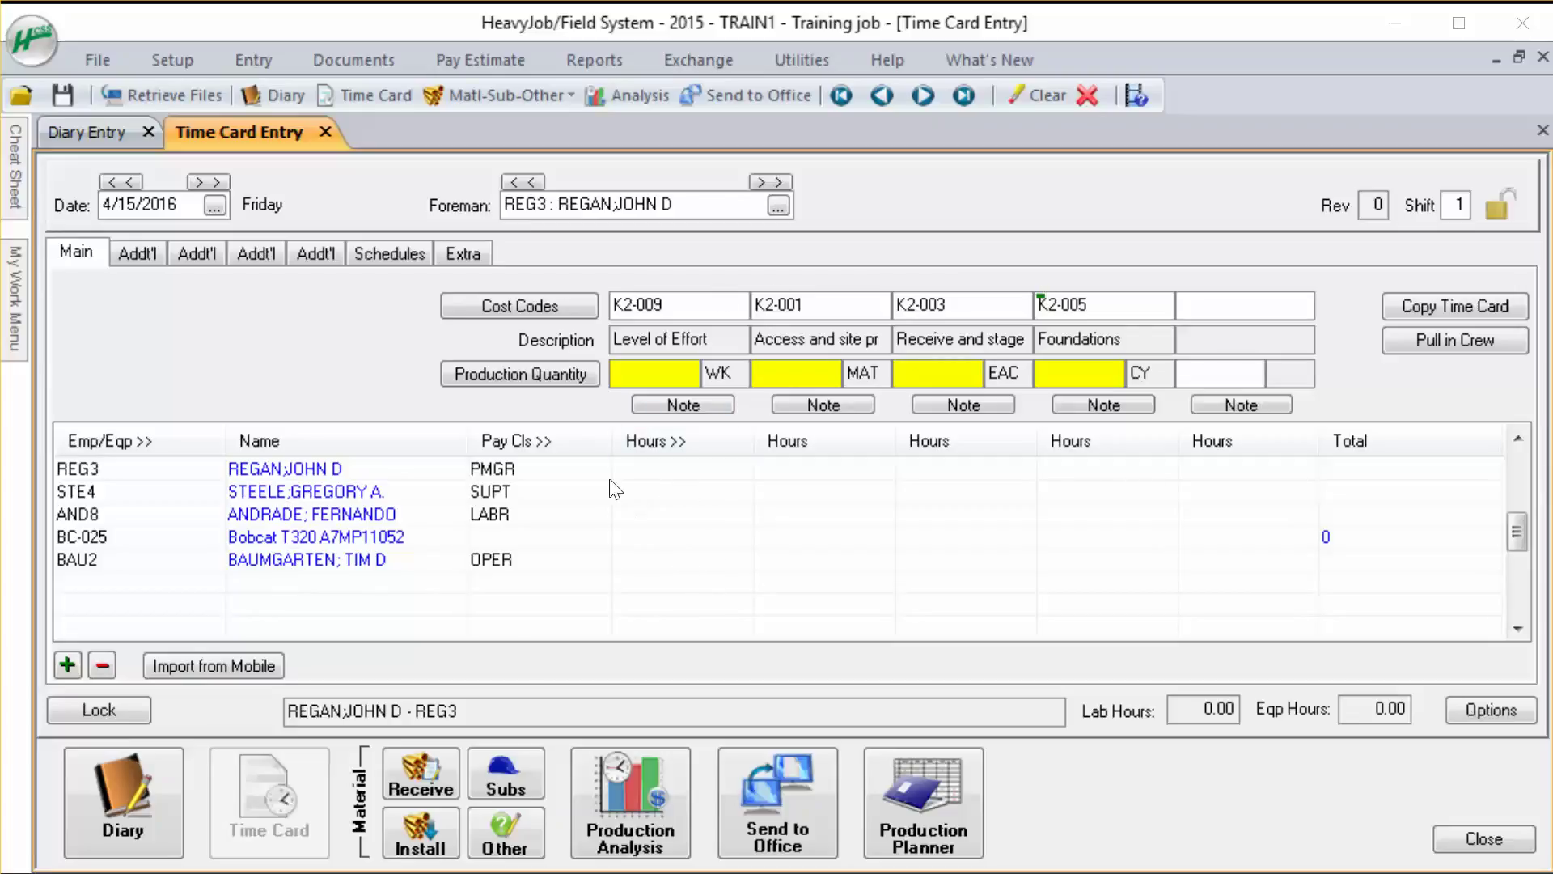
On the 4/15/2016 time card, enter 4 hours for the PMGR employee and 8 for the SUPT employee on K2-009
left_click(655, 470)
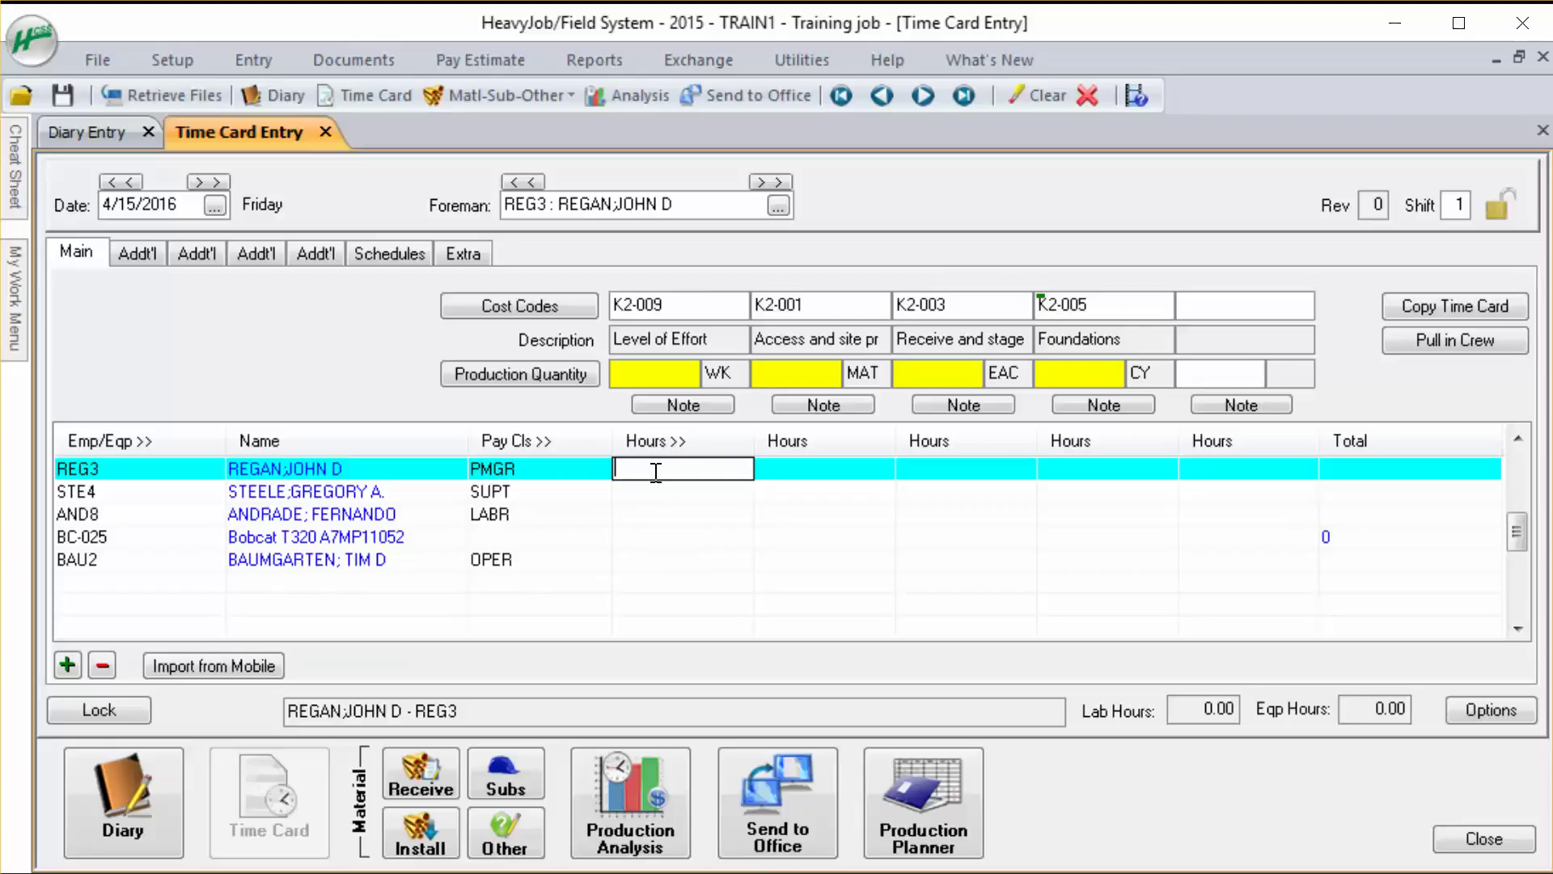
type("4")
left_click(671, 491)
type("8")
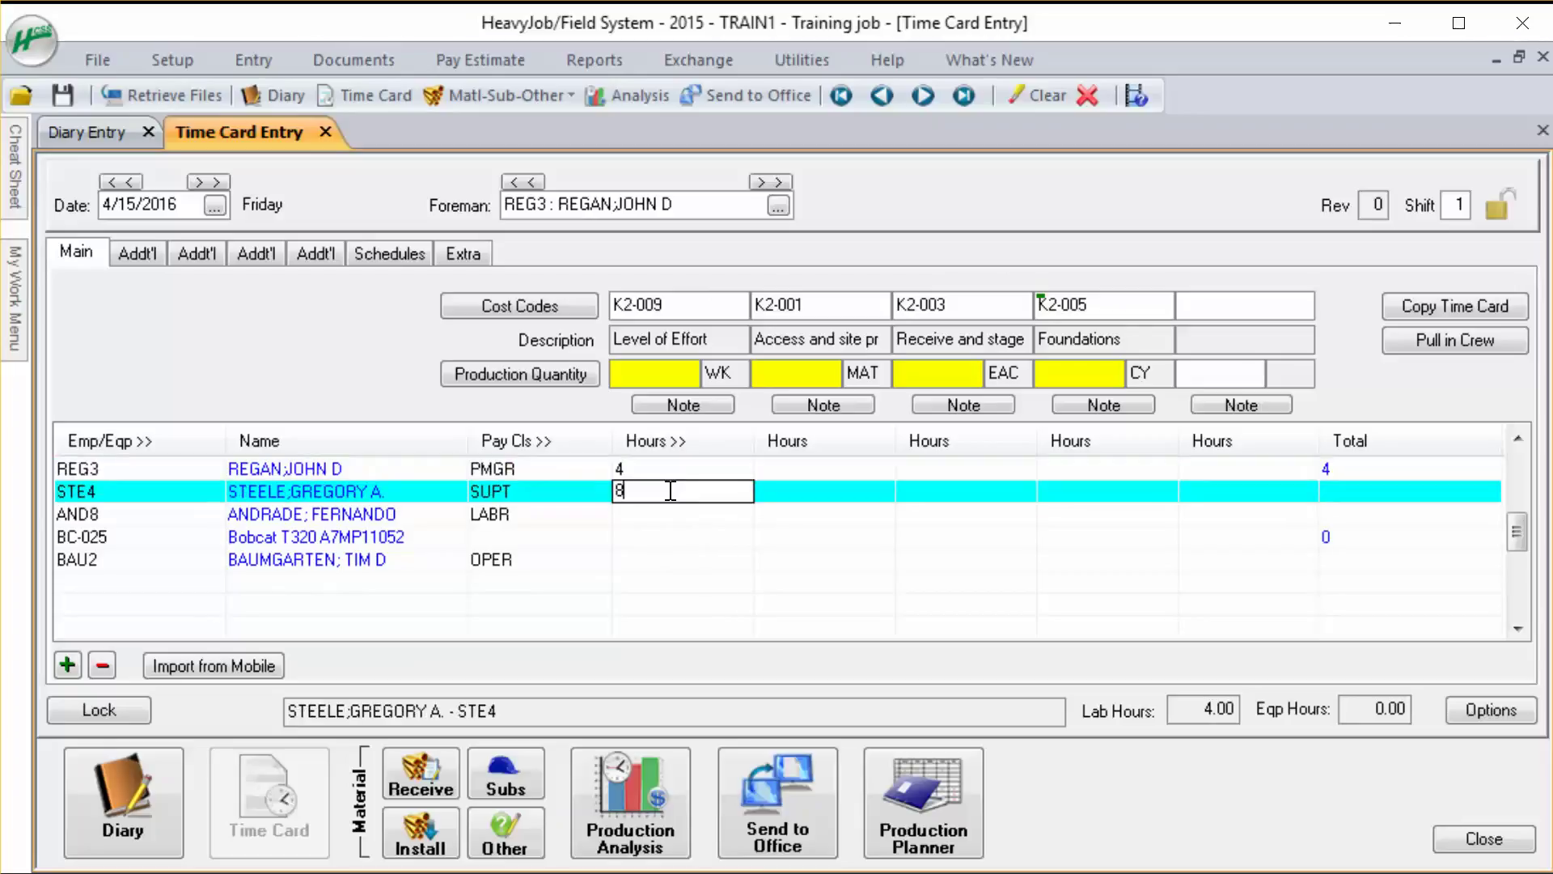
Enter 5E3 on K2-001 for the LABR employee and review the attendance codes in Hours By Employee/Equipment
left_click(802, 511)
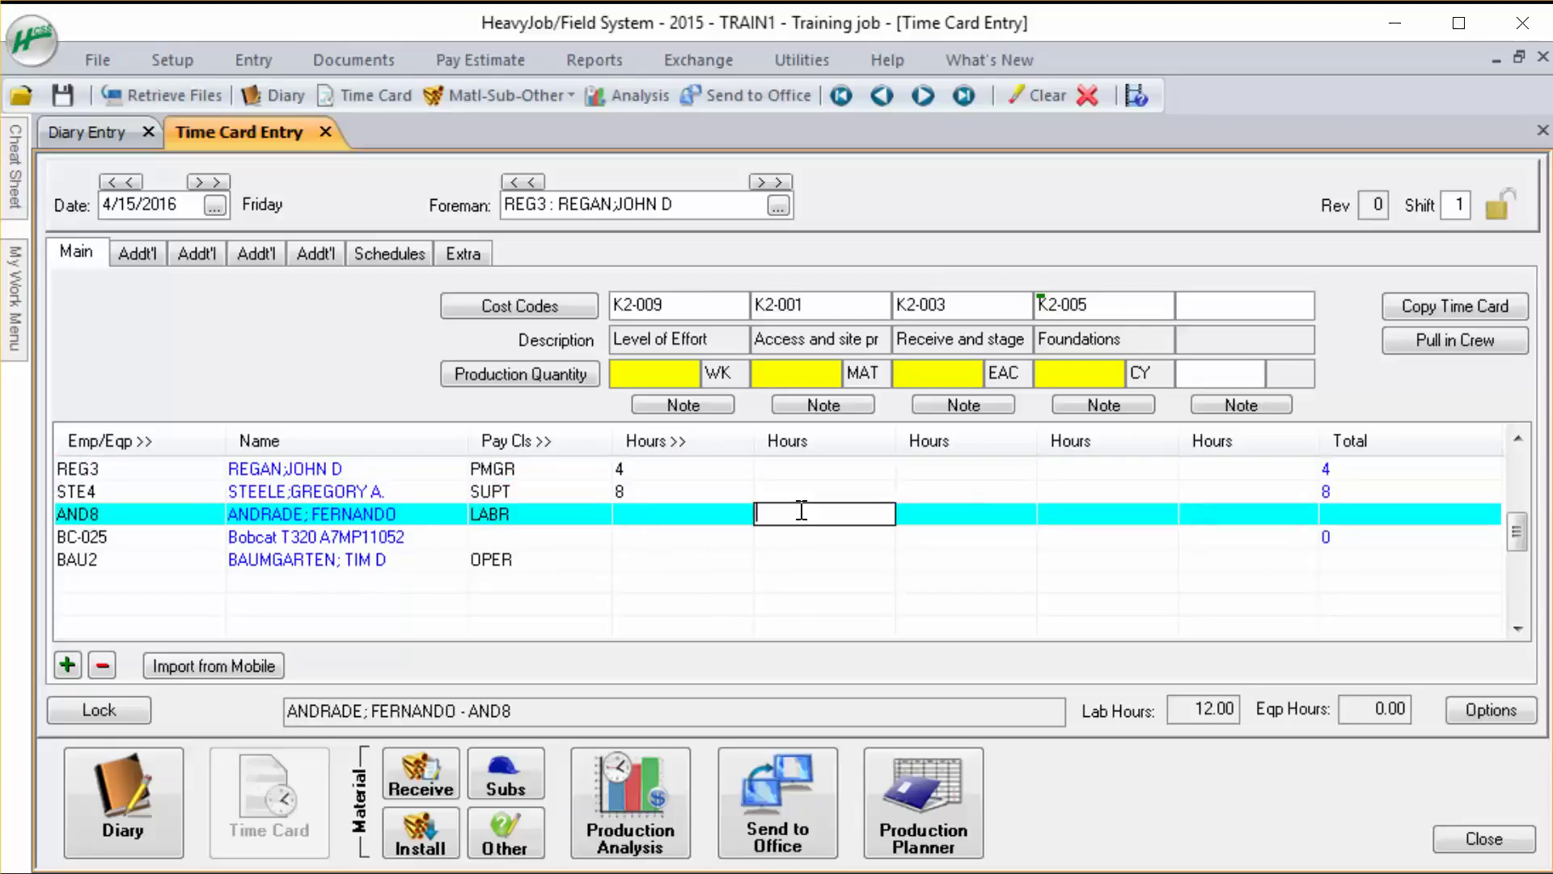
type("5E3")
key("Return")
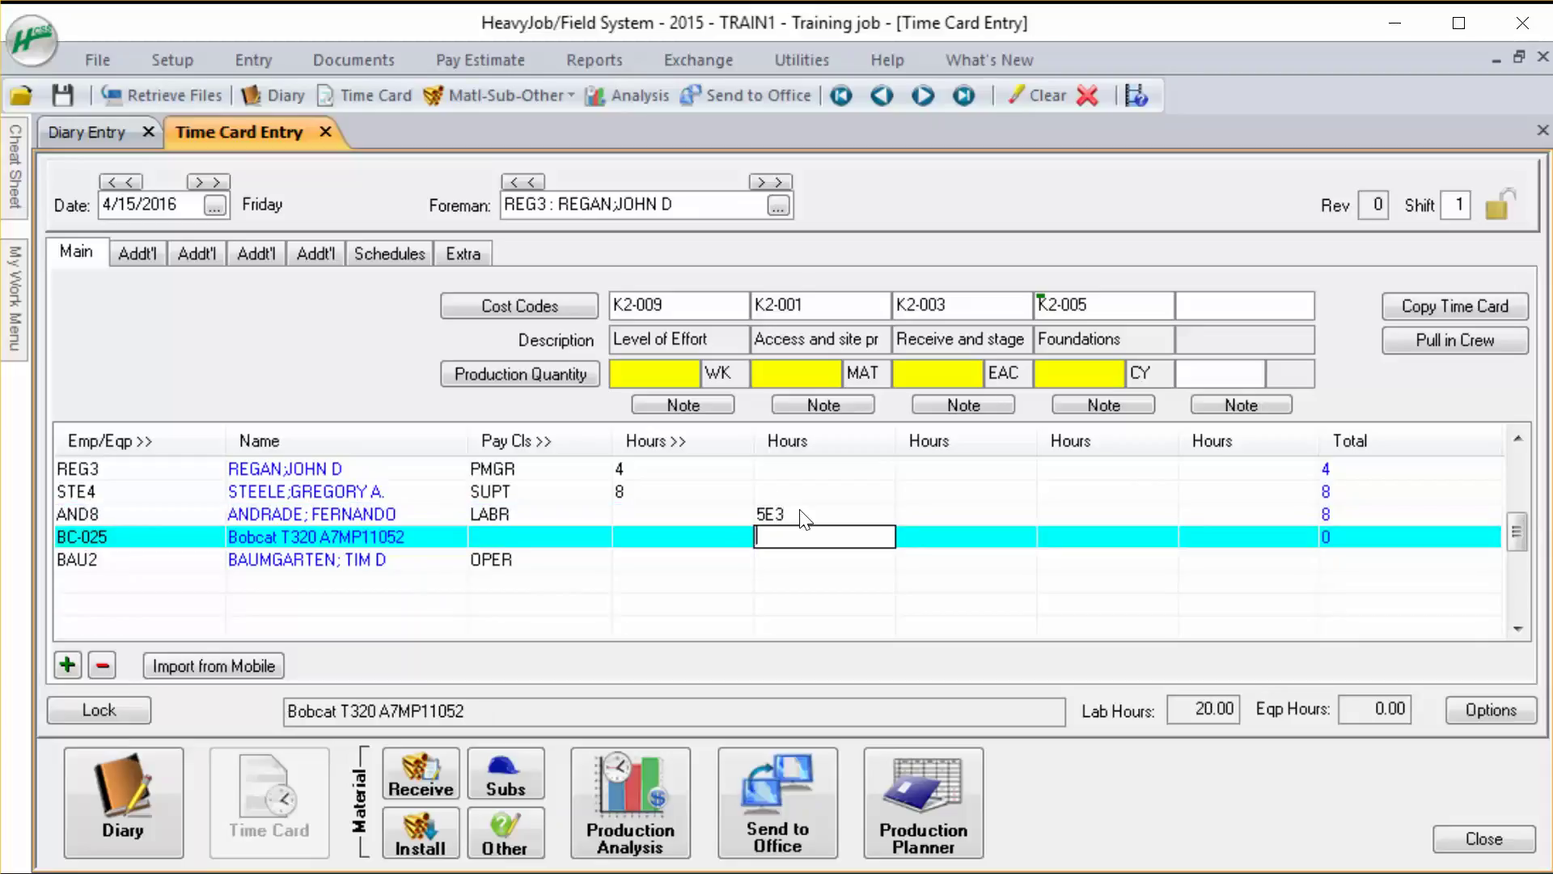
left_click(669, 442)
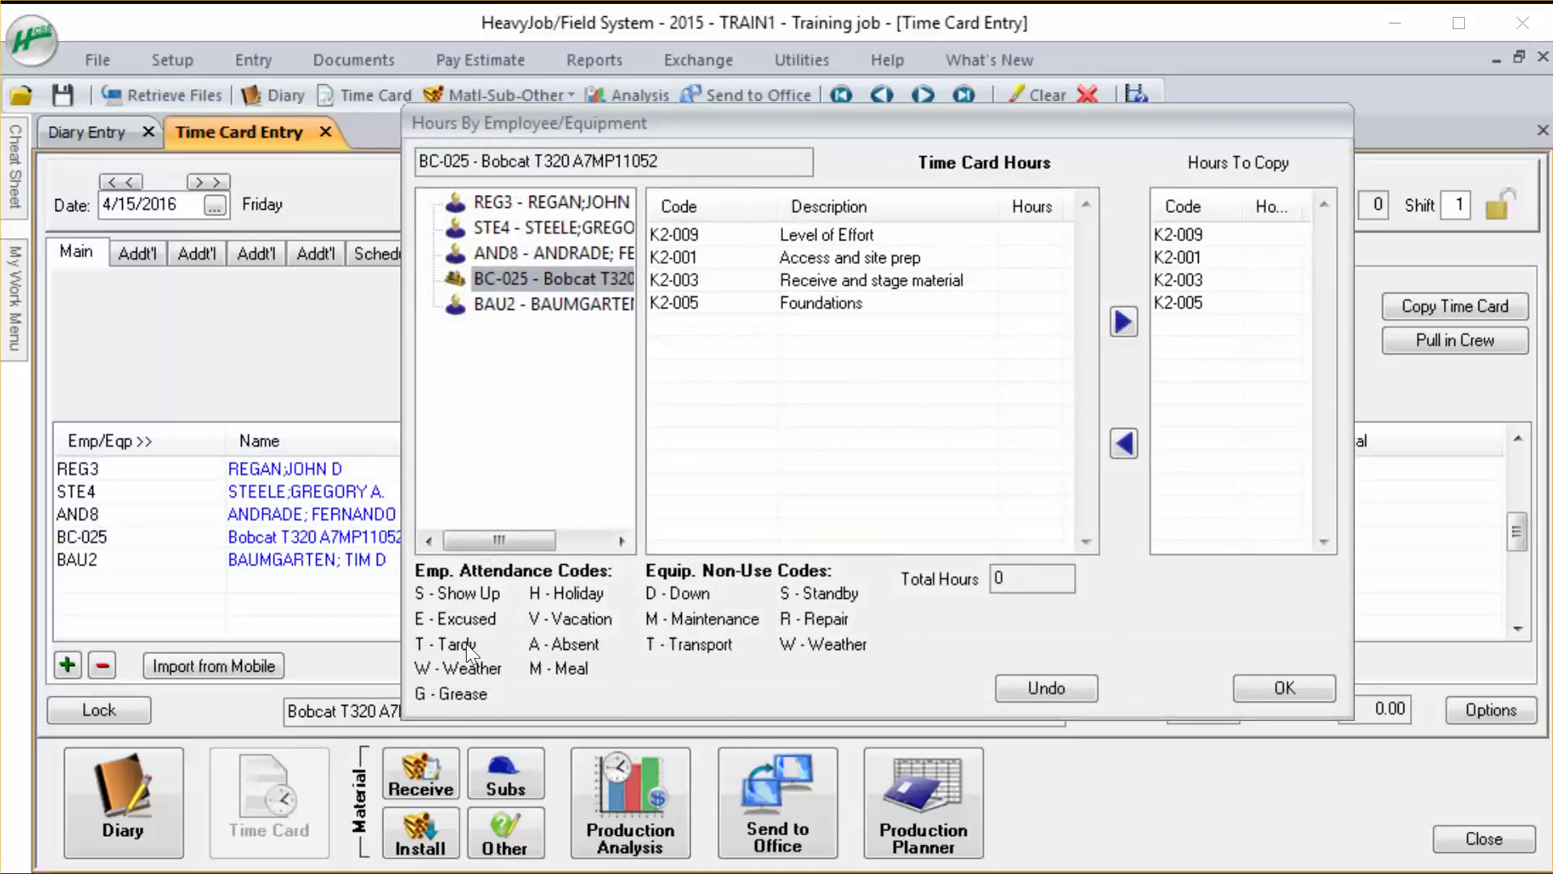
left_click(1294, 687)
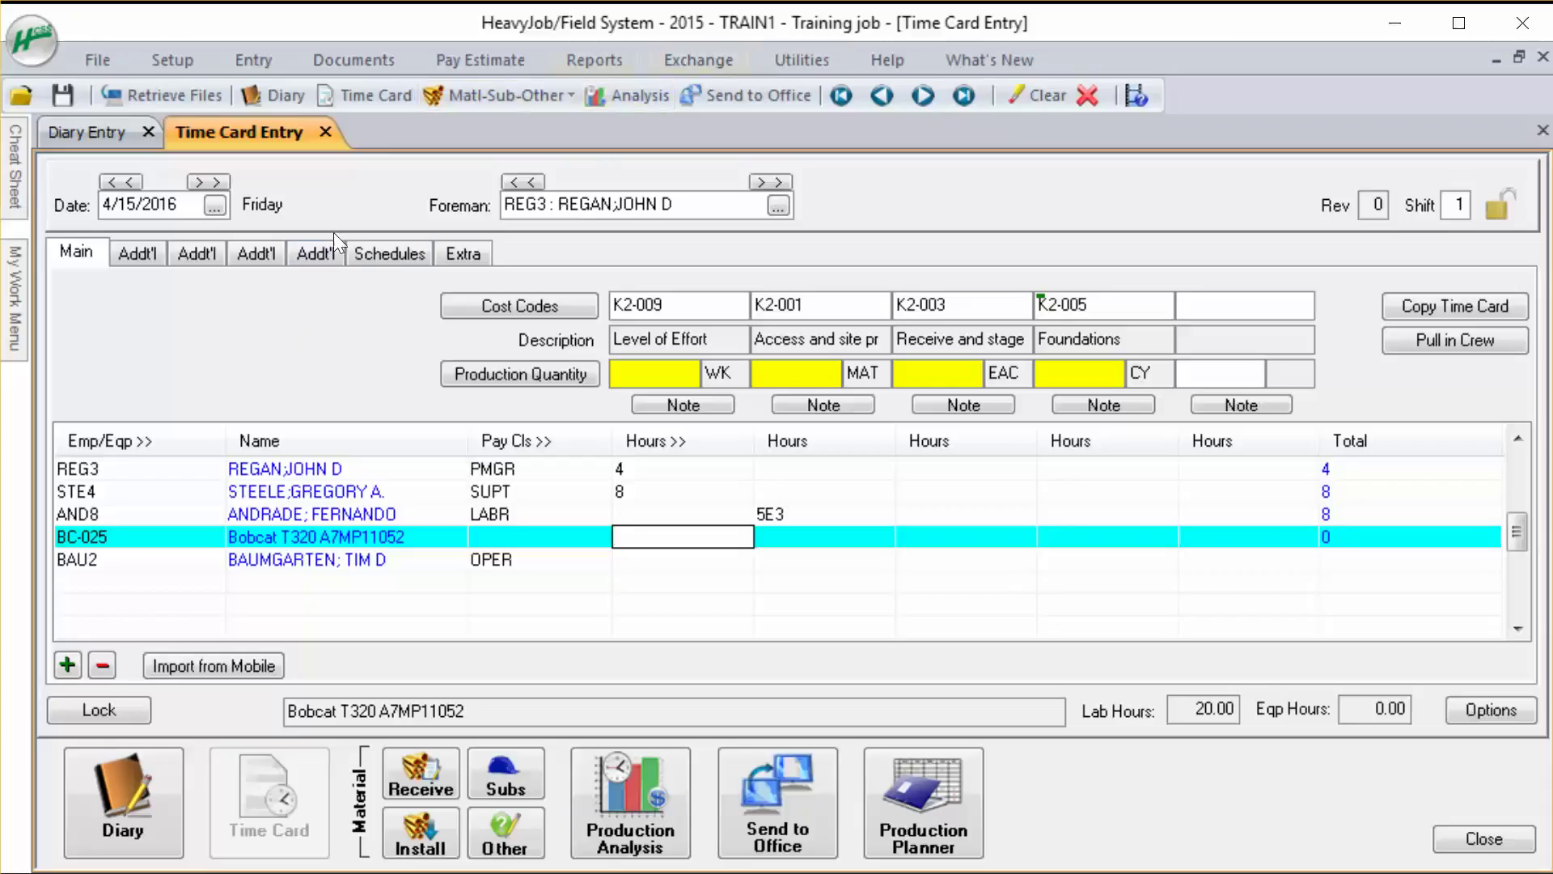
Return to the 4/18/2016 time card and display its extra details, such as meter readings, per diem and subsistence
left_click(203, 182)
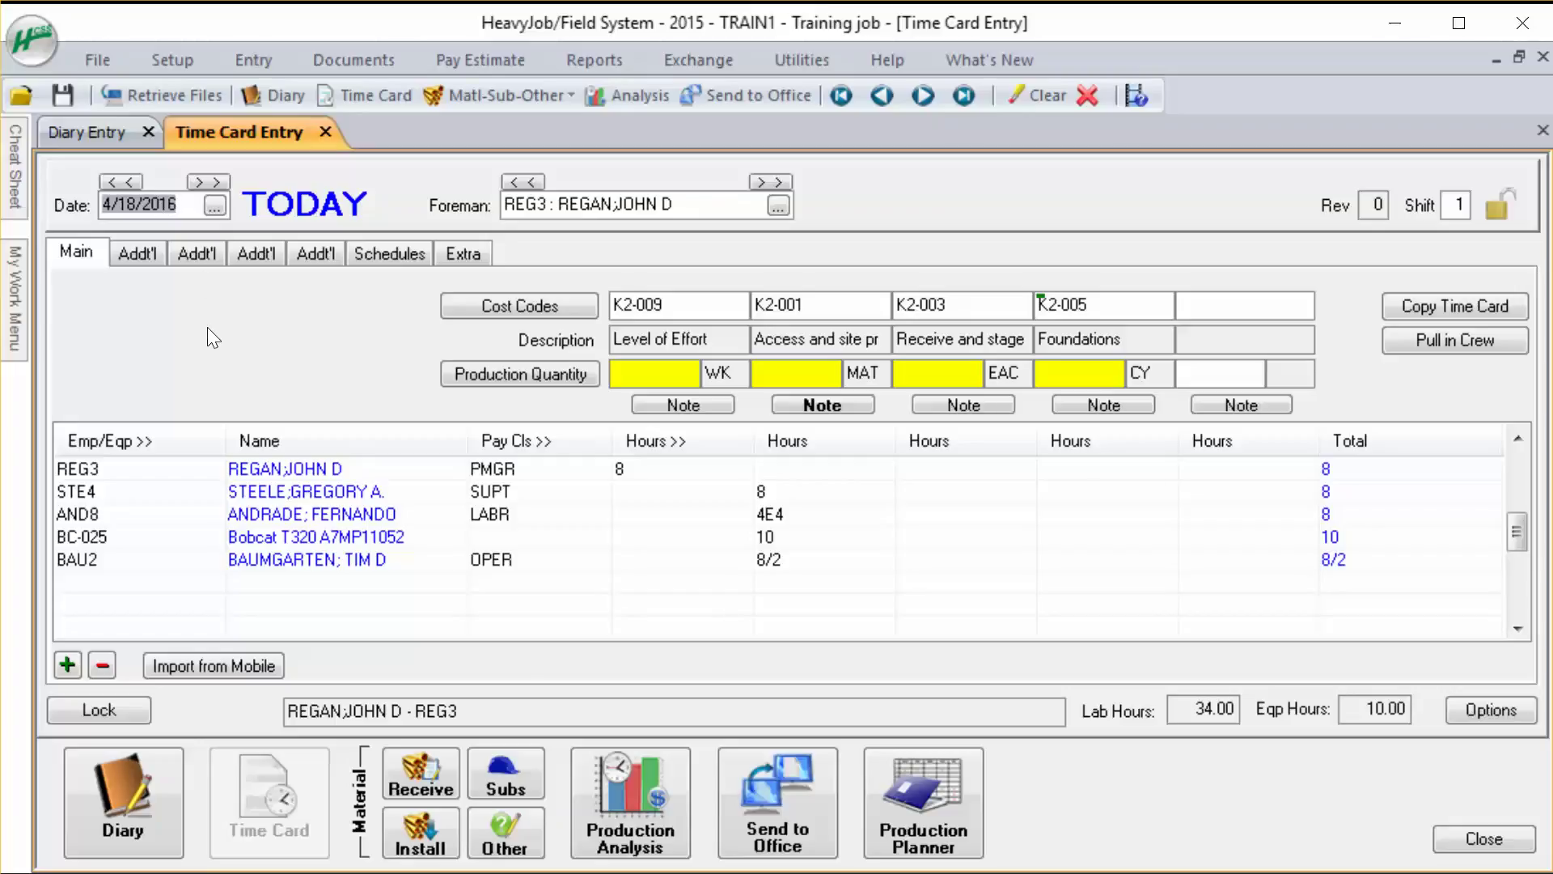
left_click(466, 254)
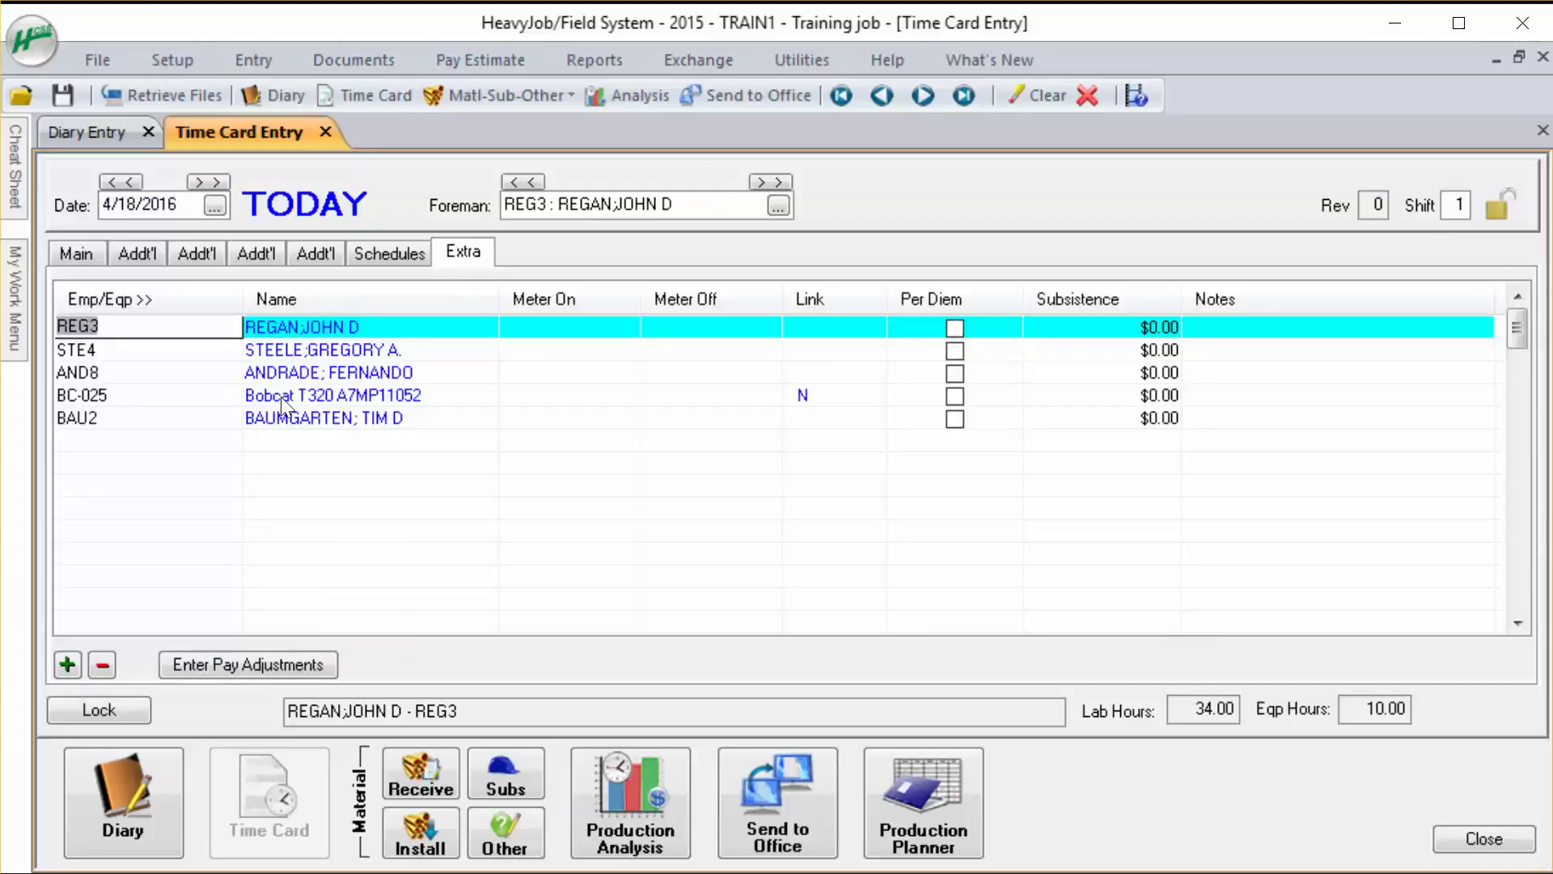
Inspect the Meter On and Meter Off entries for the Bobcat T320 on the 4/18/2016 time card
left_click(530, 398)
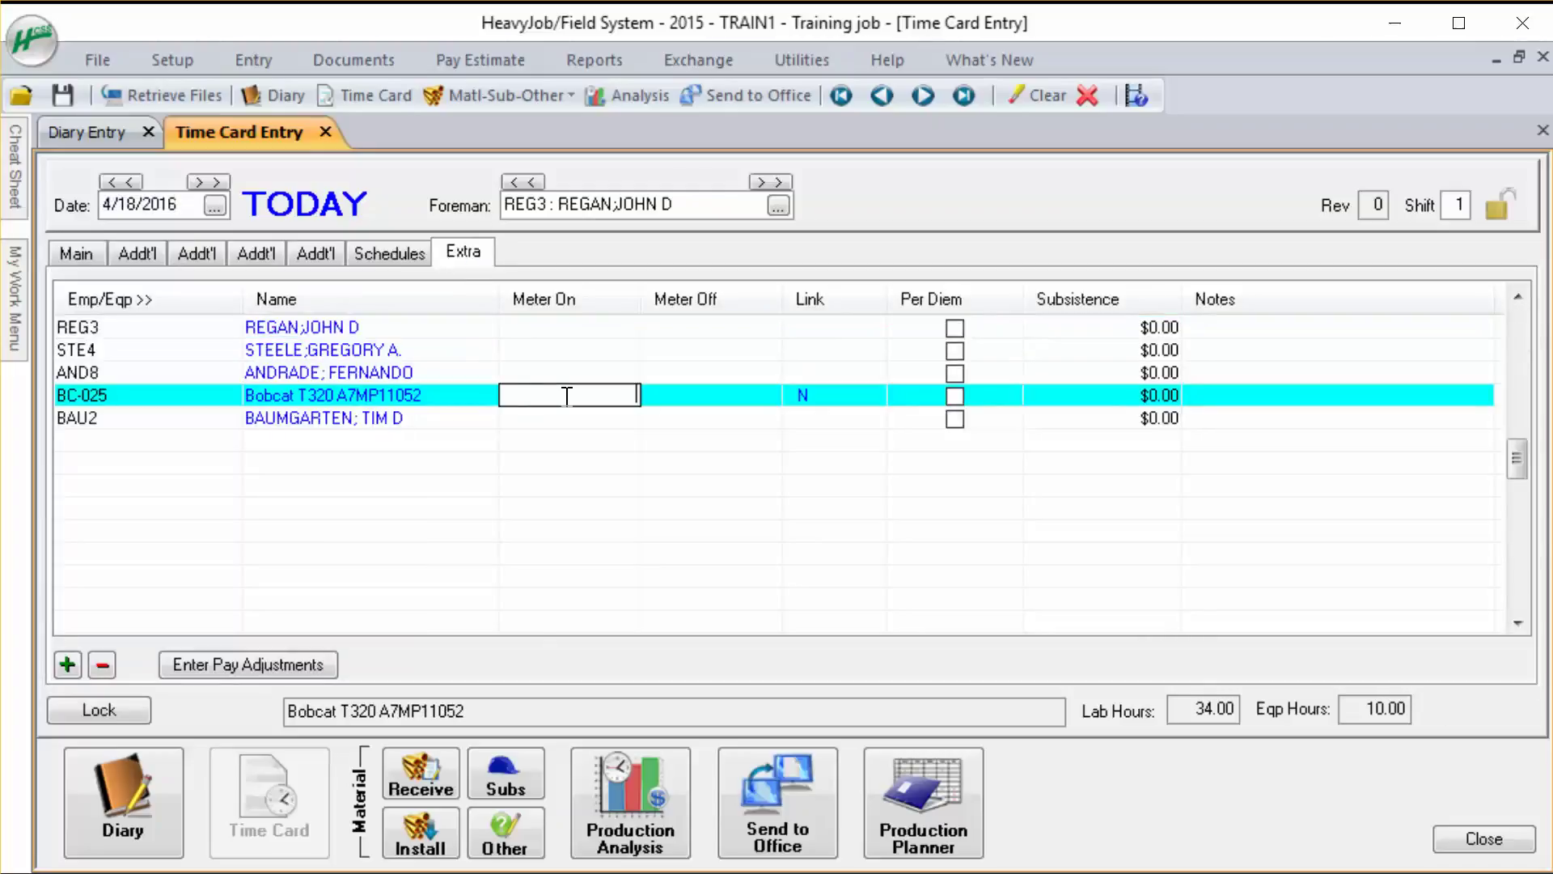
left_click(734, 398)
left_click(601, 394)
left_click(680, 394)
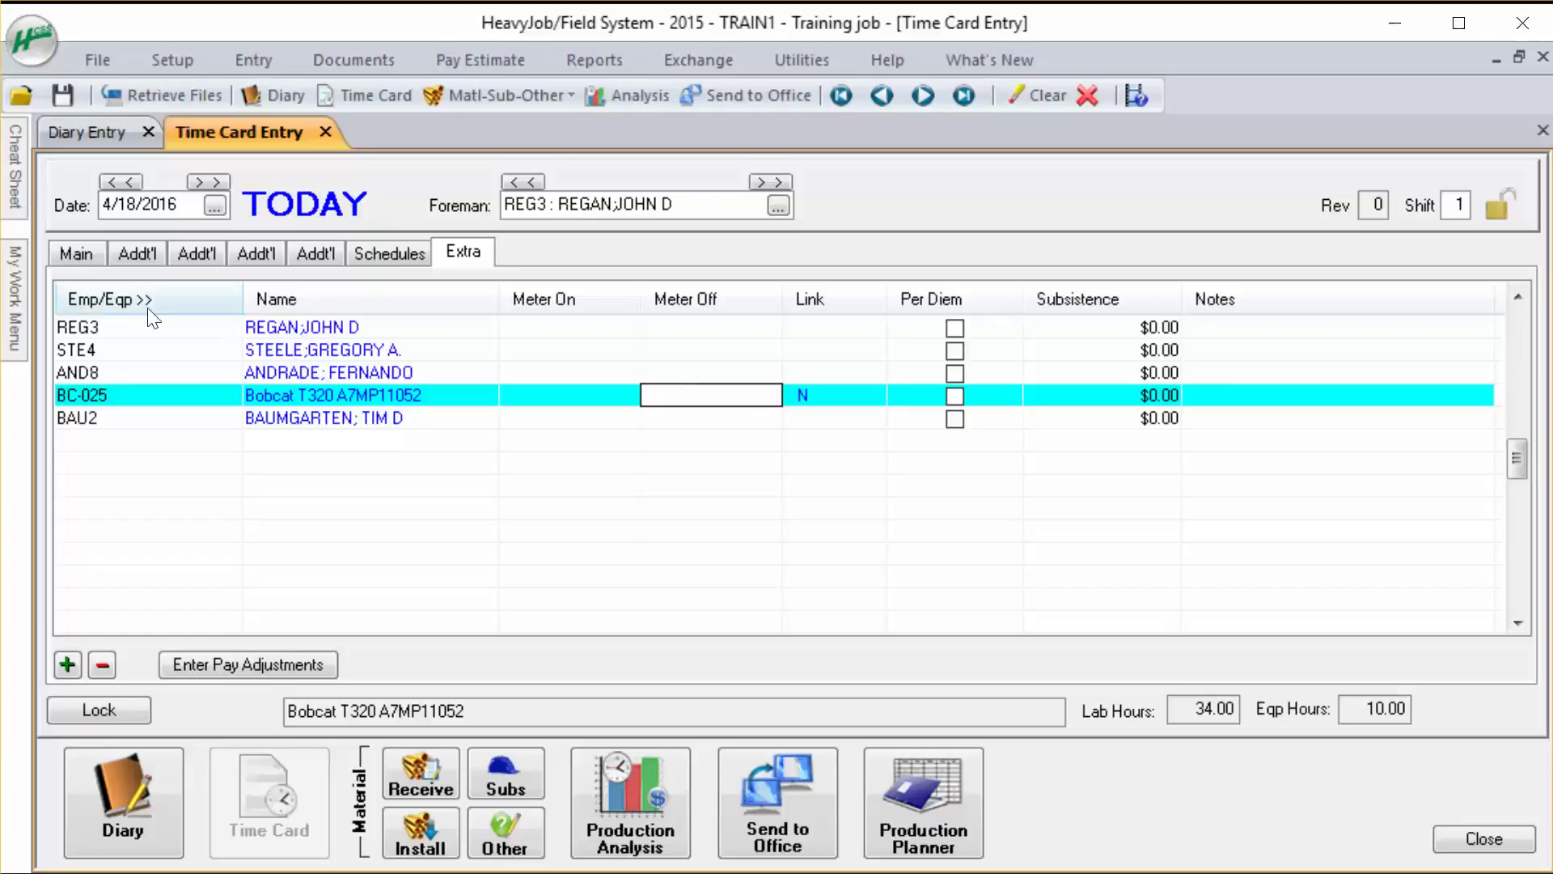
Review the main cost codes of the 4/18/2016 time card and the space for additional cost codes
left_click(85, 255)
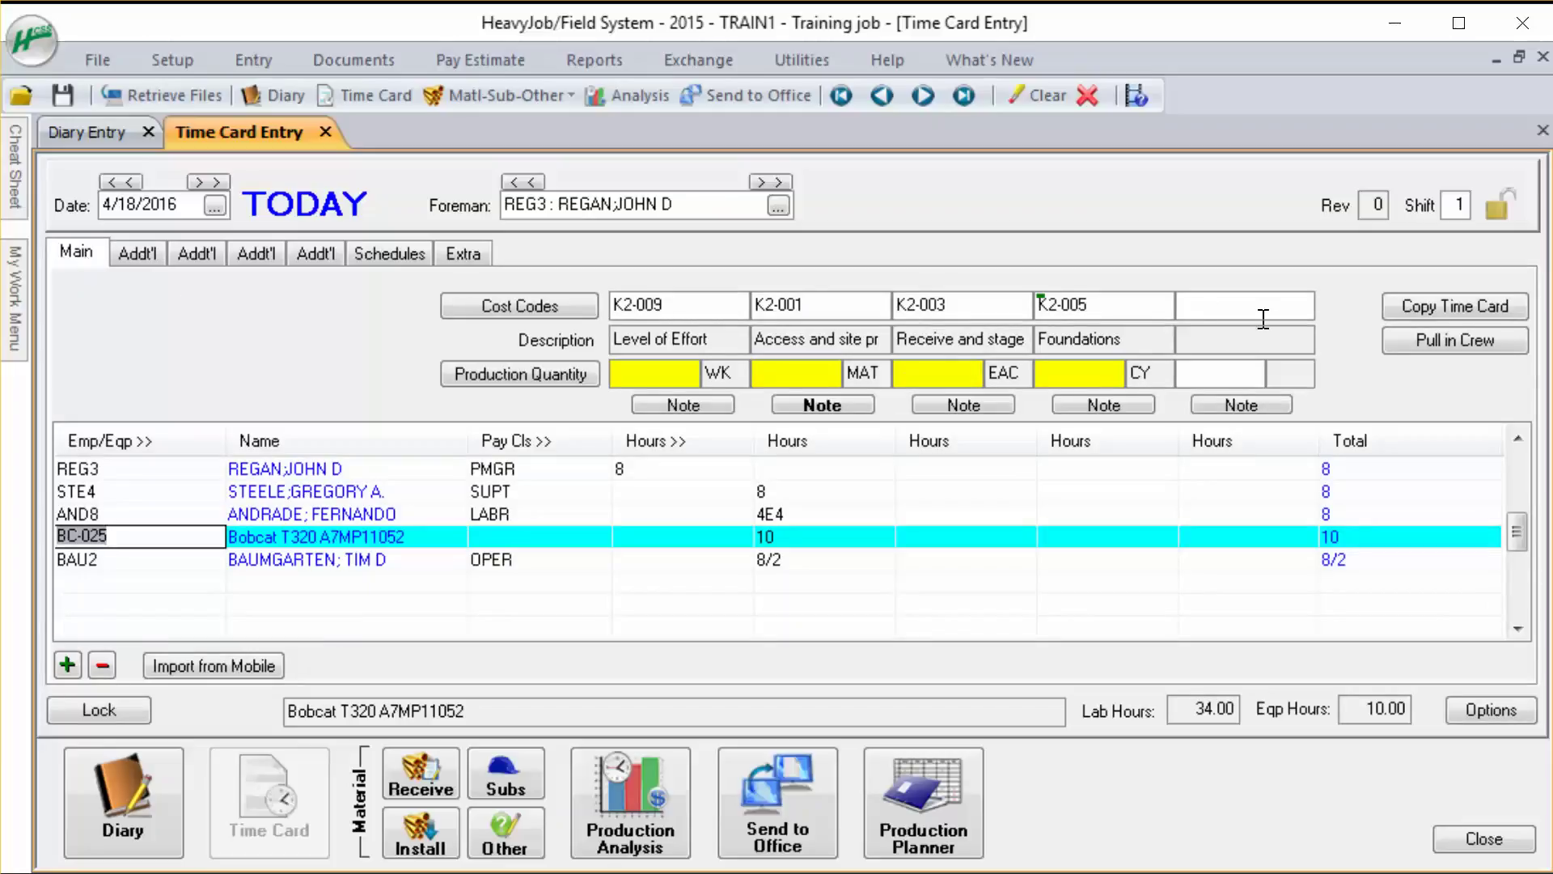
left_click(142, 255)
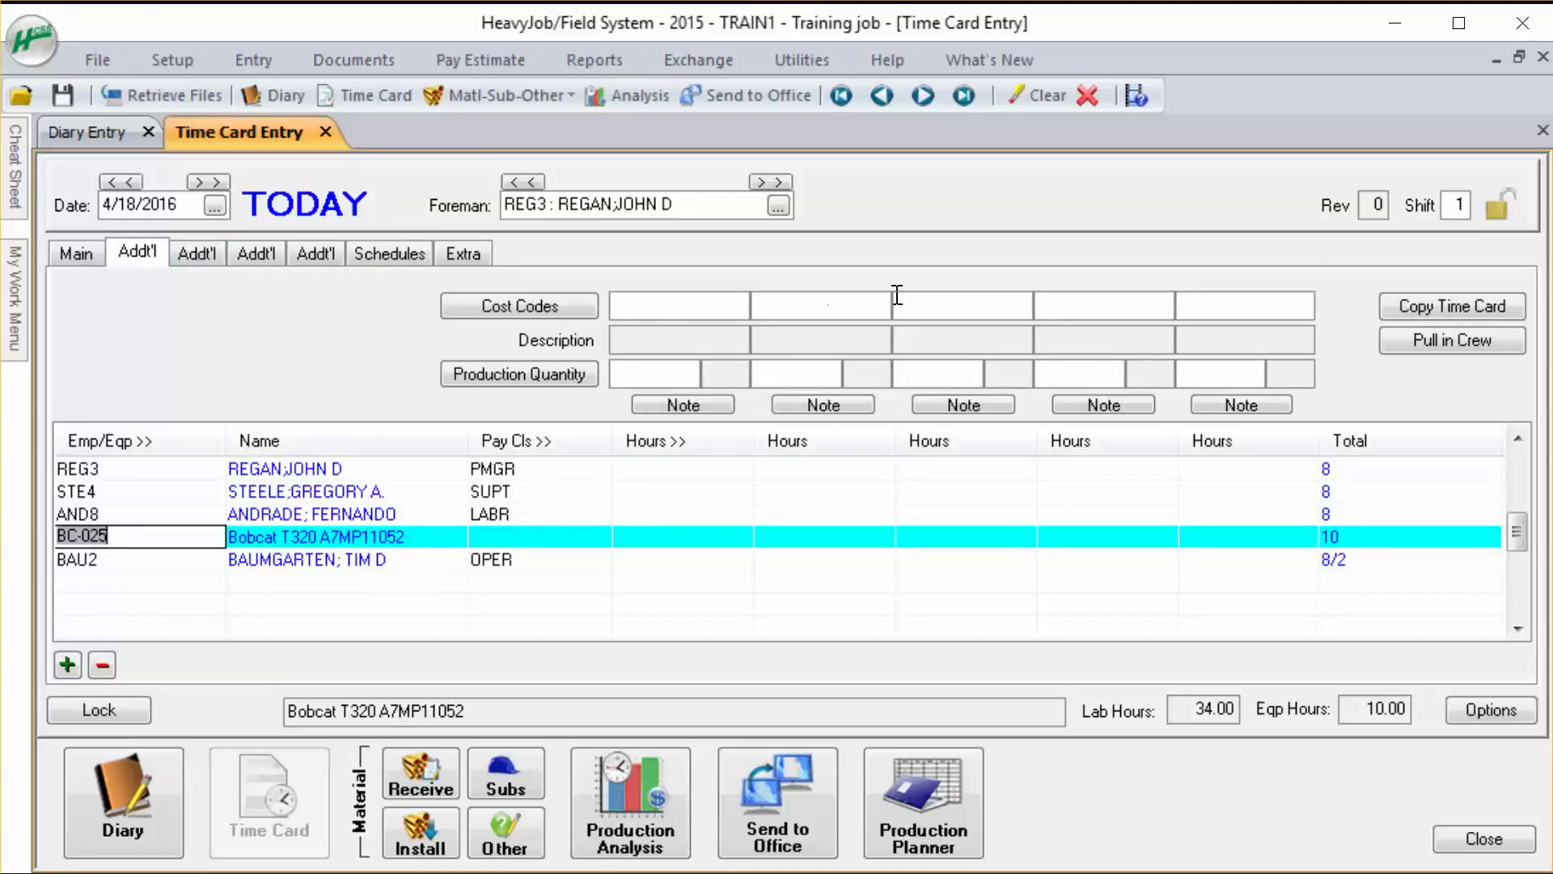
left_click(77, 253)
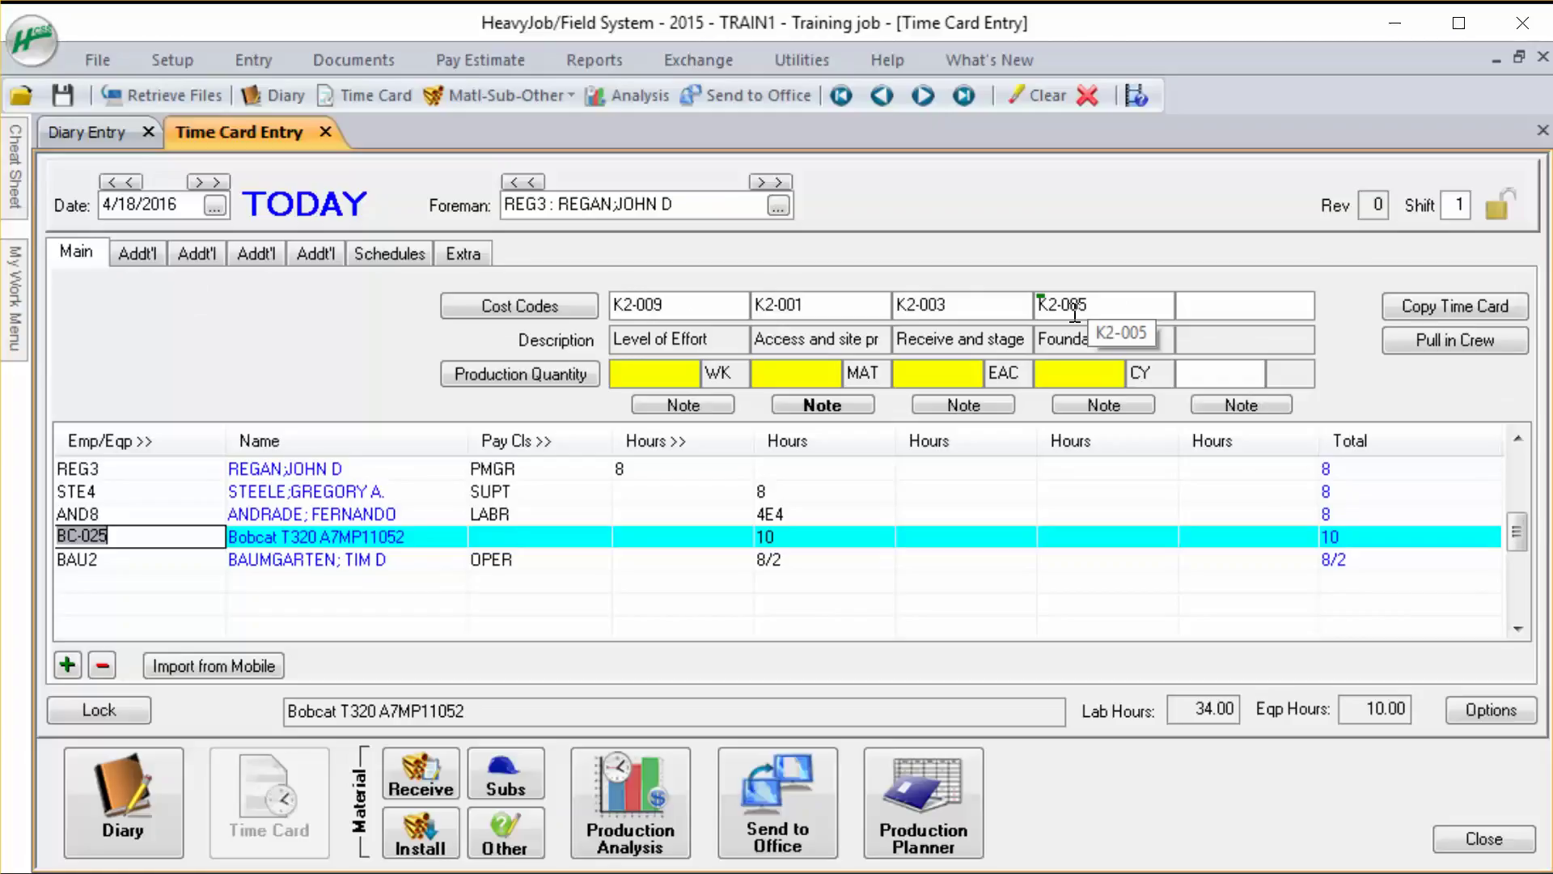
Try a production quantity of 46 CY on cost code K2-005 and clear it
left_click(803, 373)
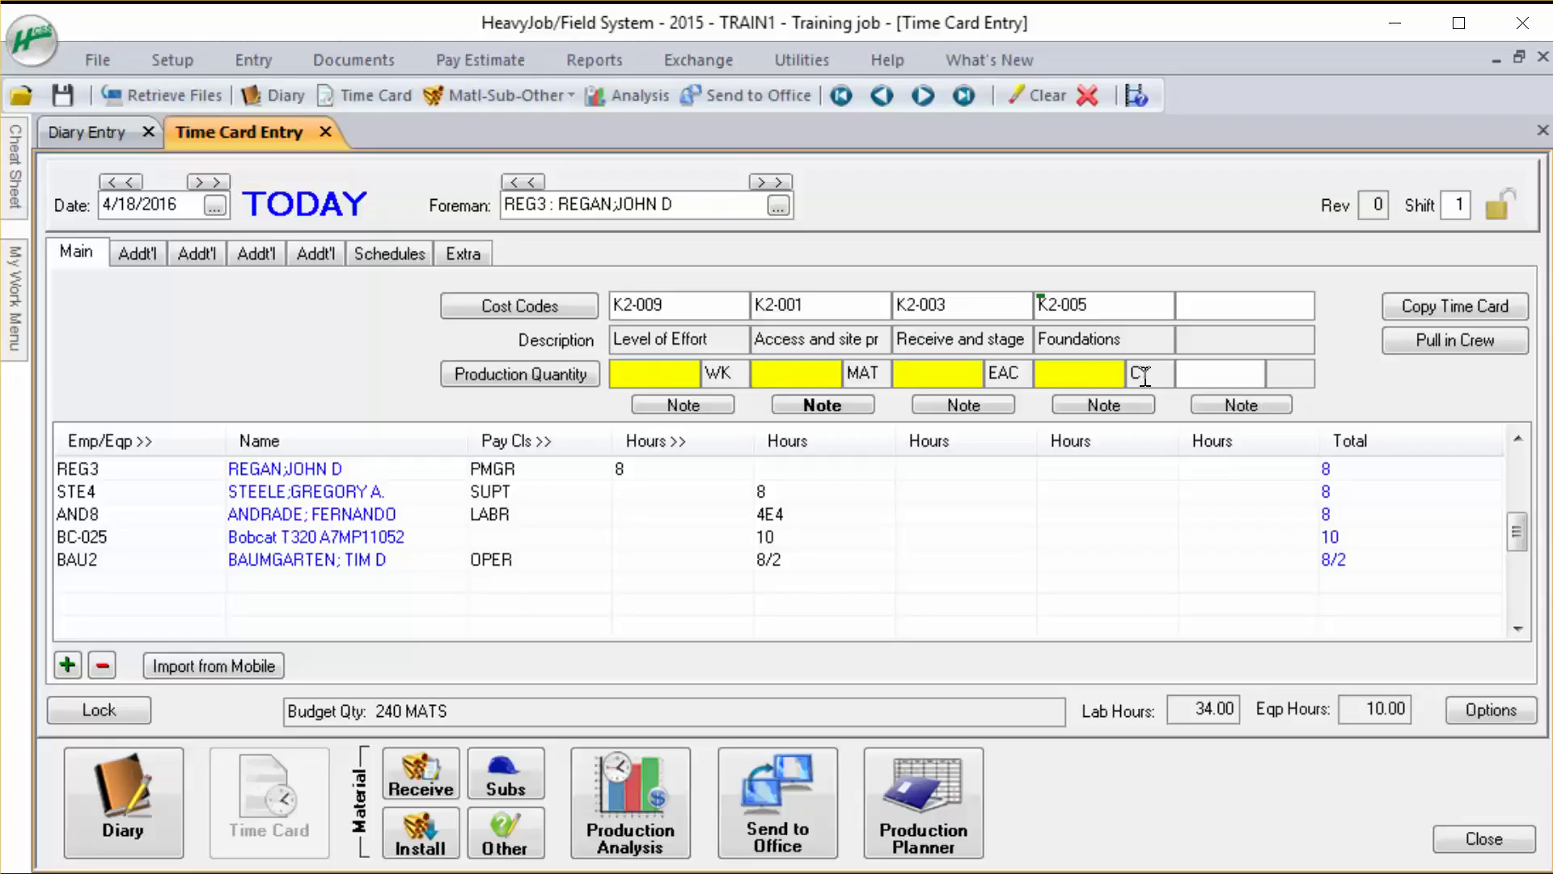
left_click(1076, 379)
type("46")
key("BackSpace")
key("BackSpace")
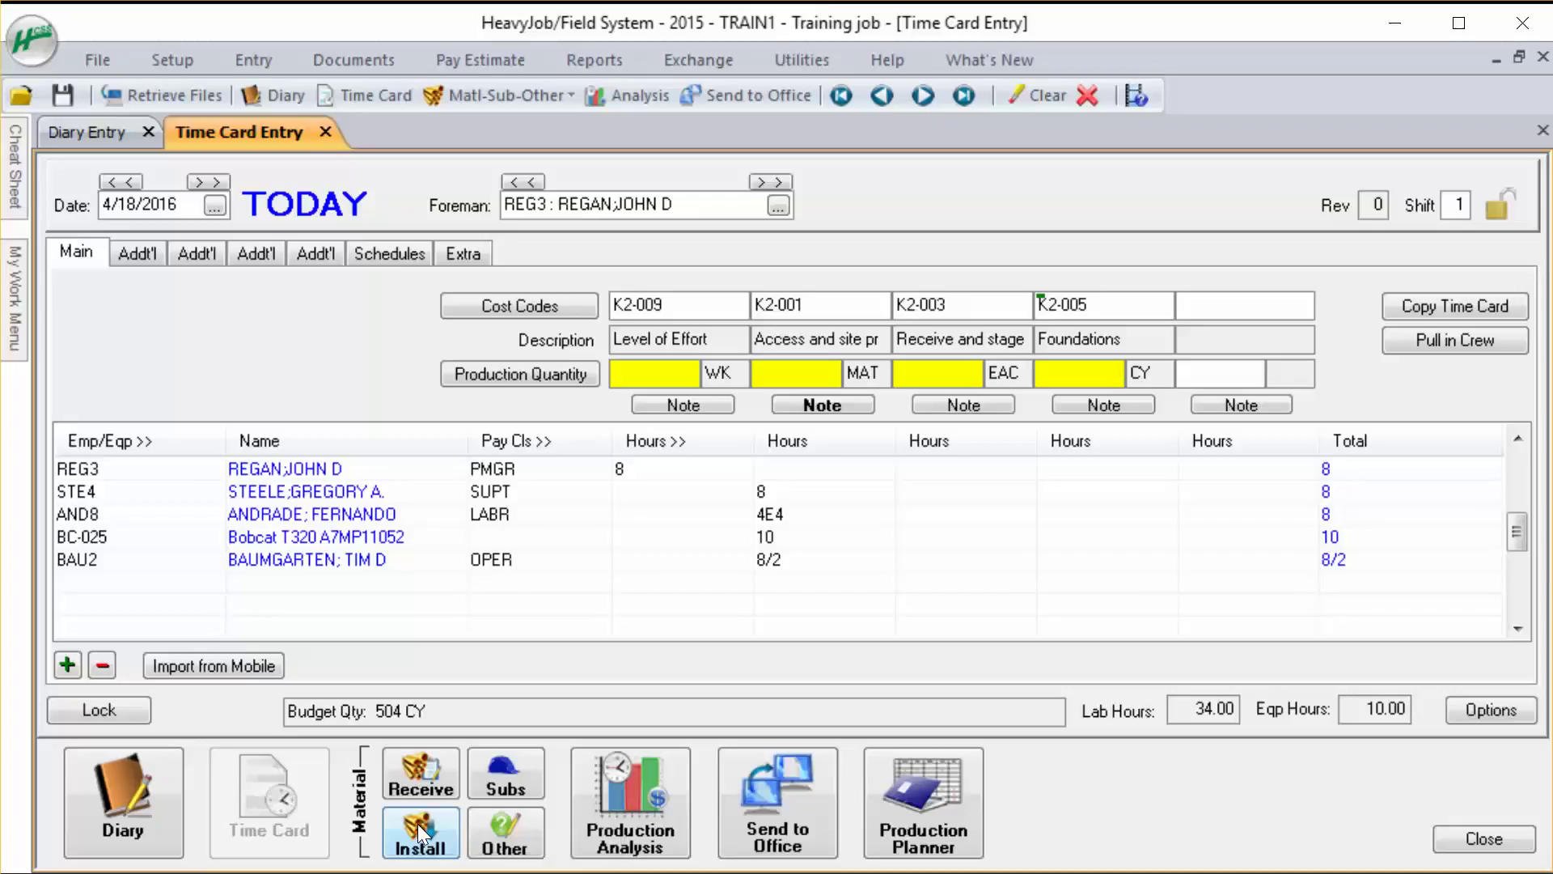
View the Receive Materials form for 4/18/2016 and close it
left_click(416, 783)
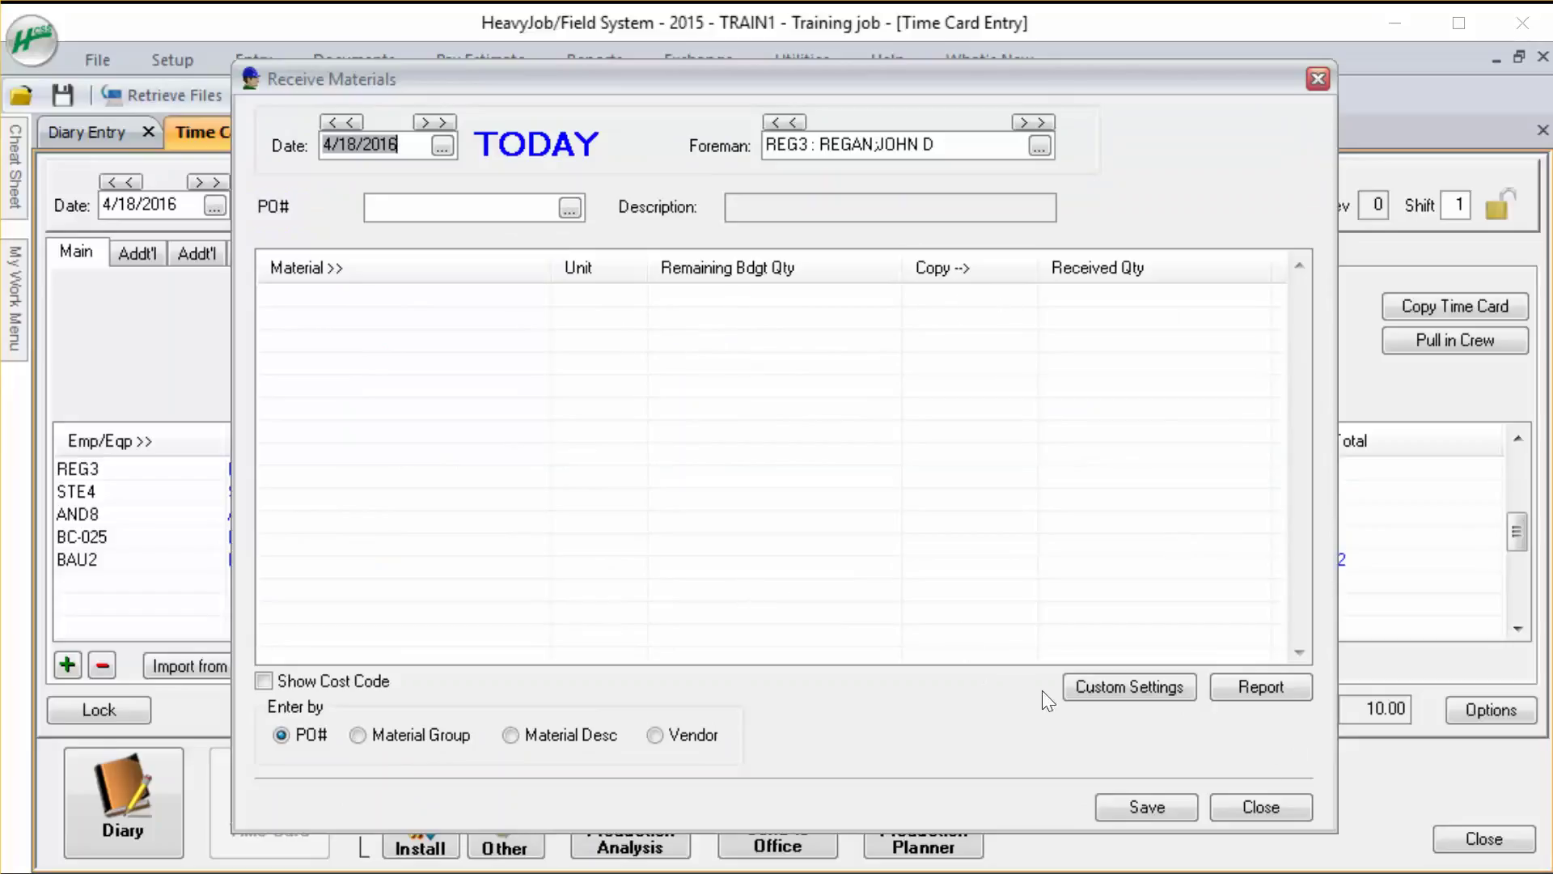
left_click(1286, 804)
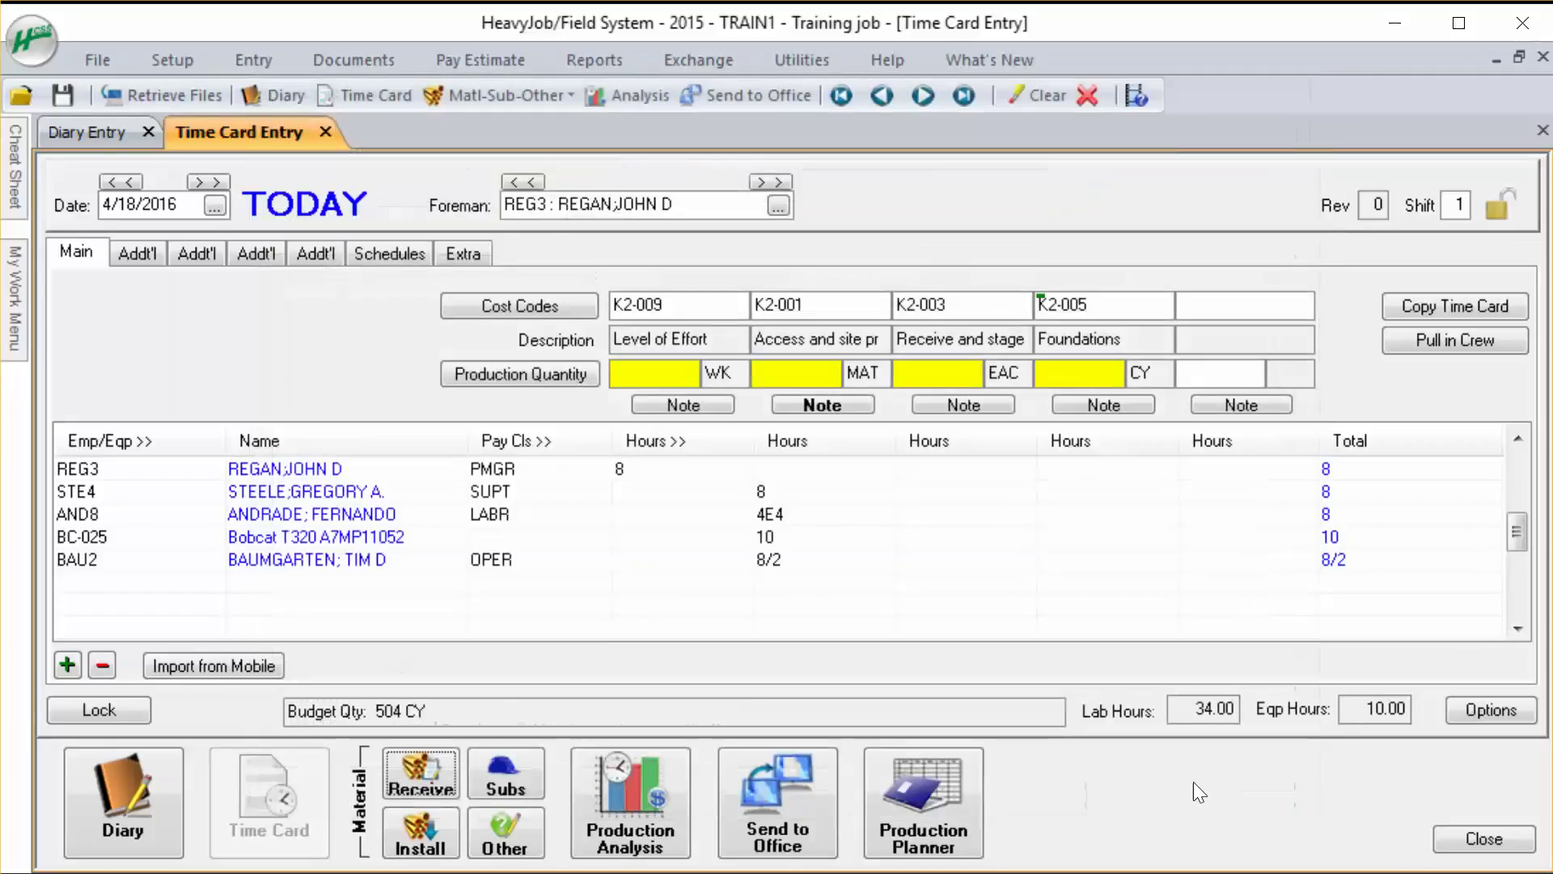
In Install Materials, record an installed quantity of 30 for ACCESS MATS (4MATS) on K2-001 and save the record
left_click(428, 827)
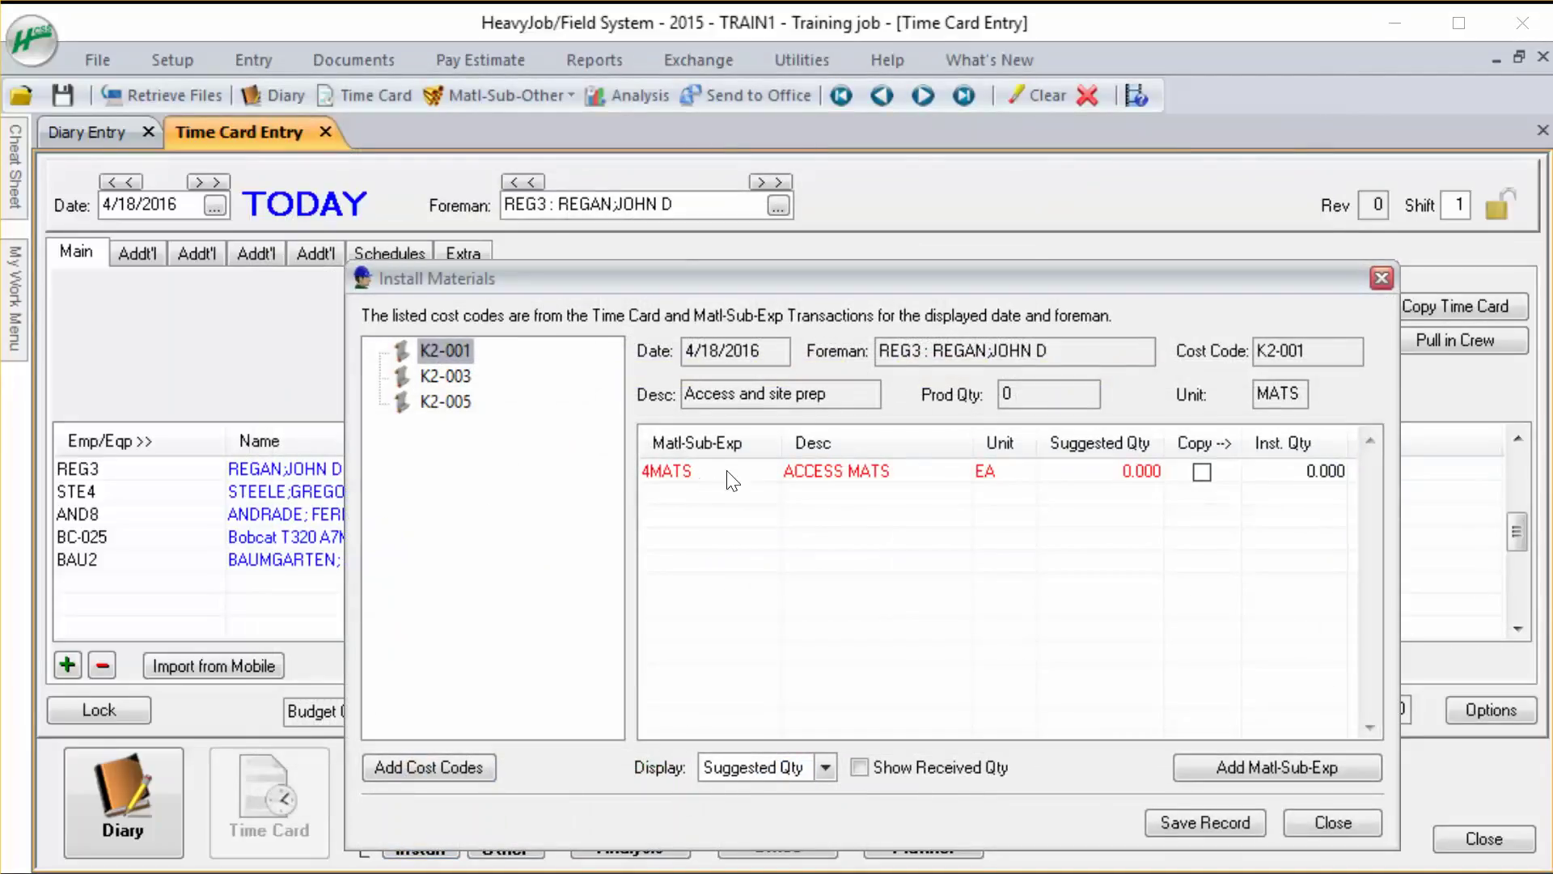
left_click(828, 477)
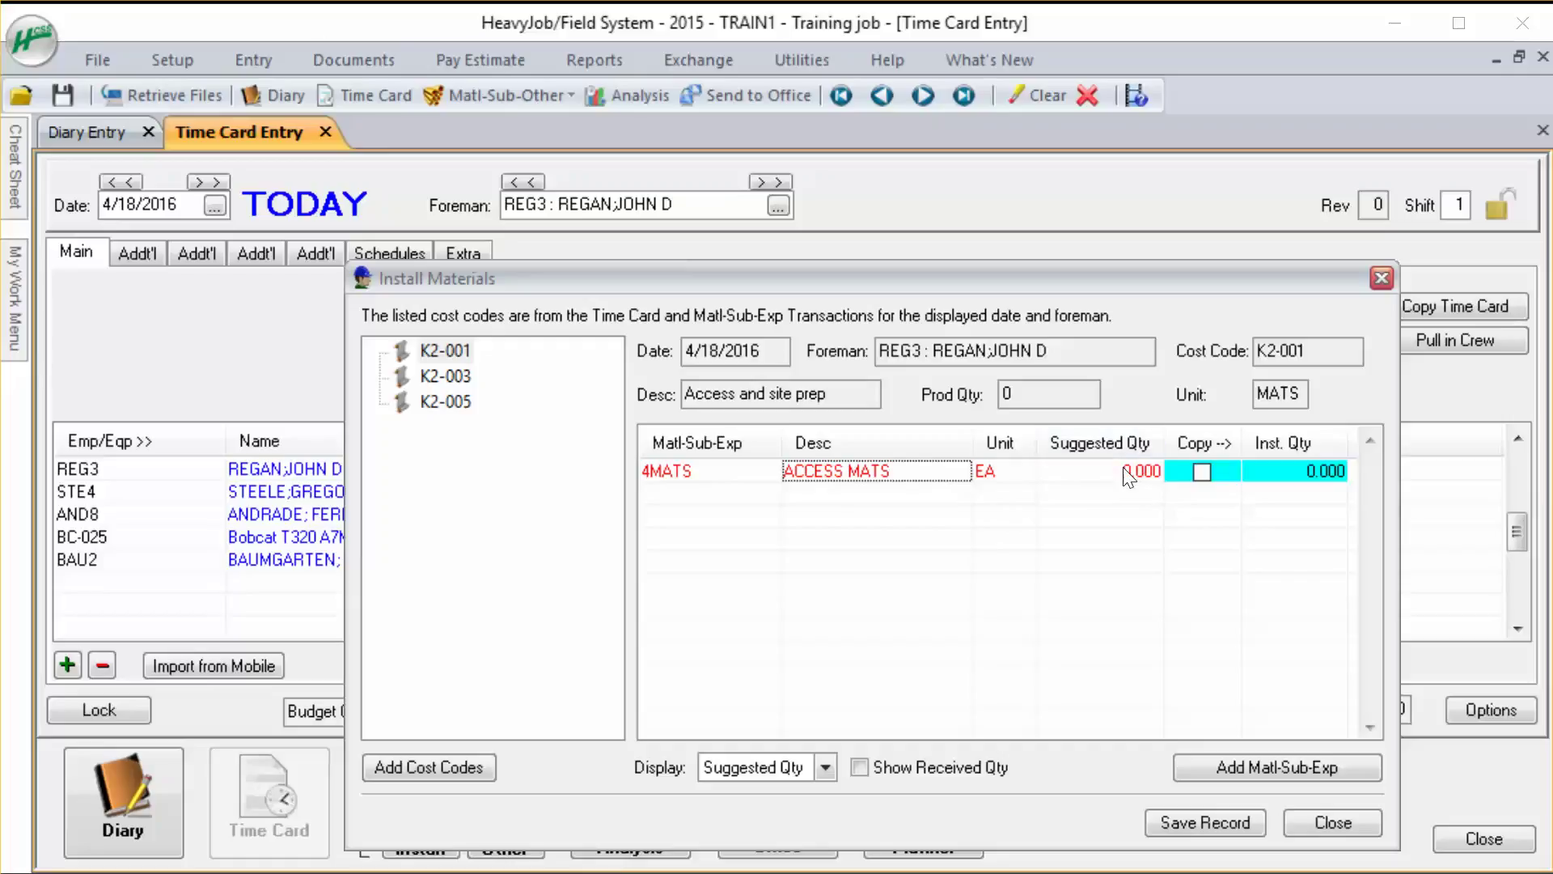
left_click(1300, 467)
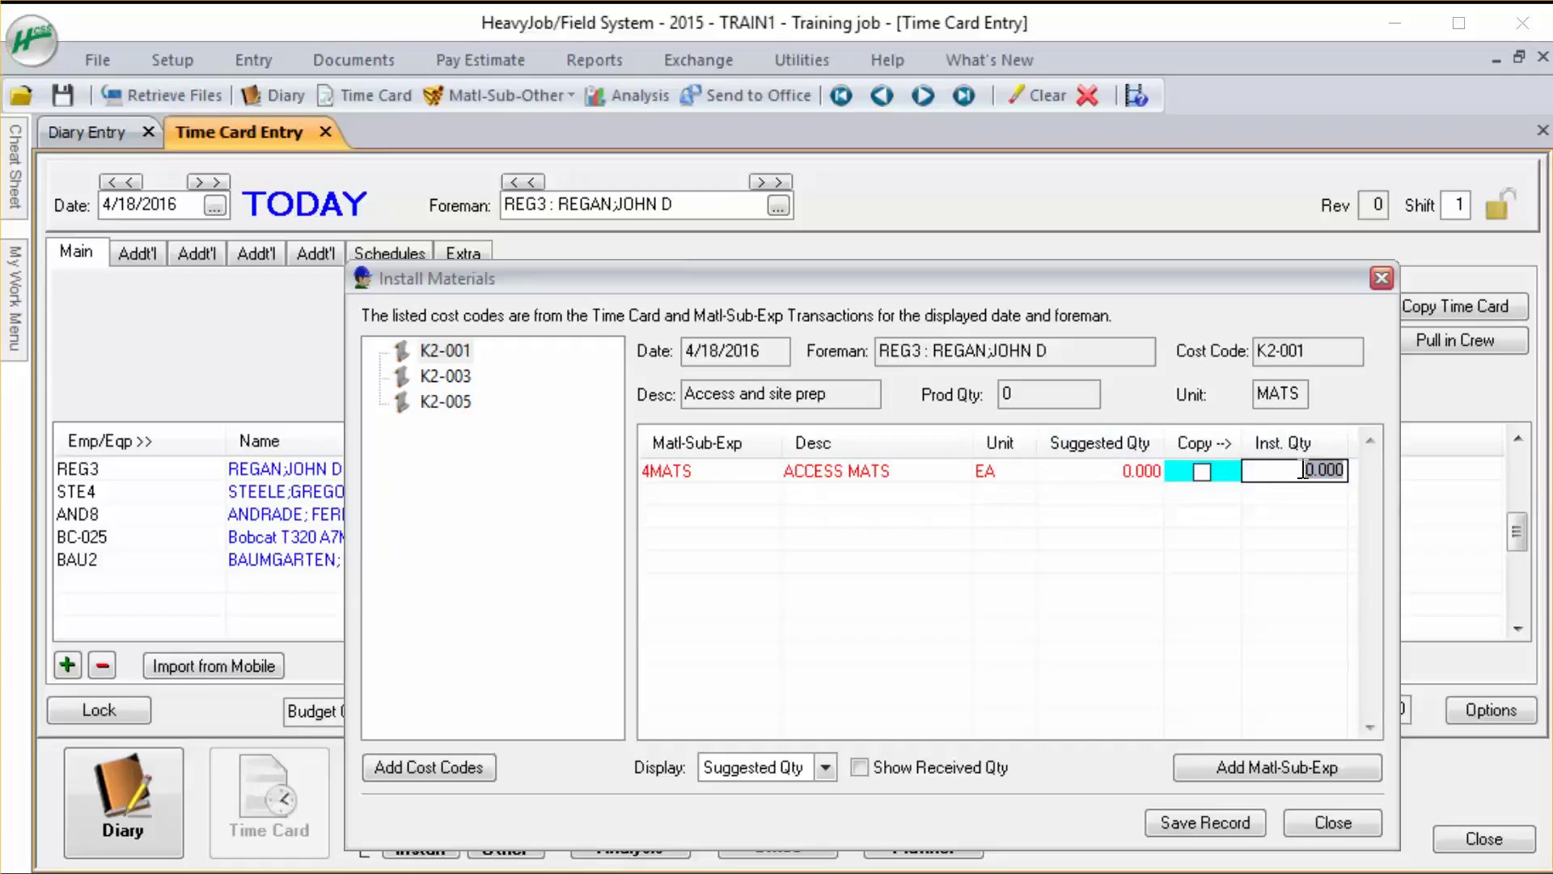
type("30")
key("Tab")
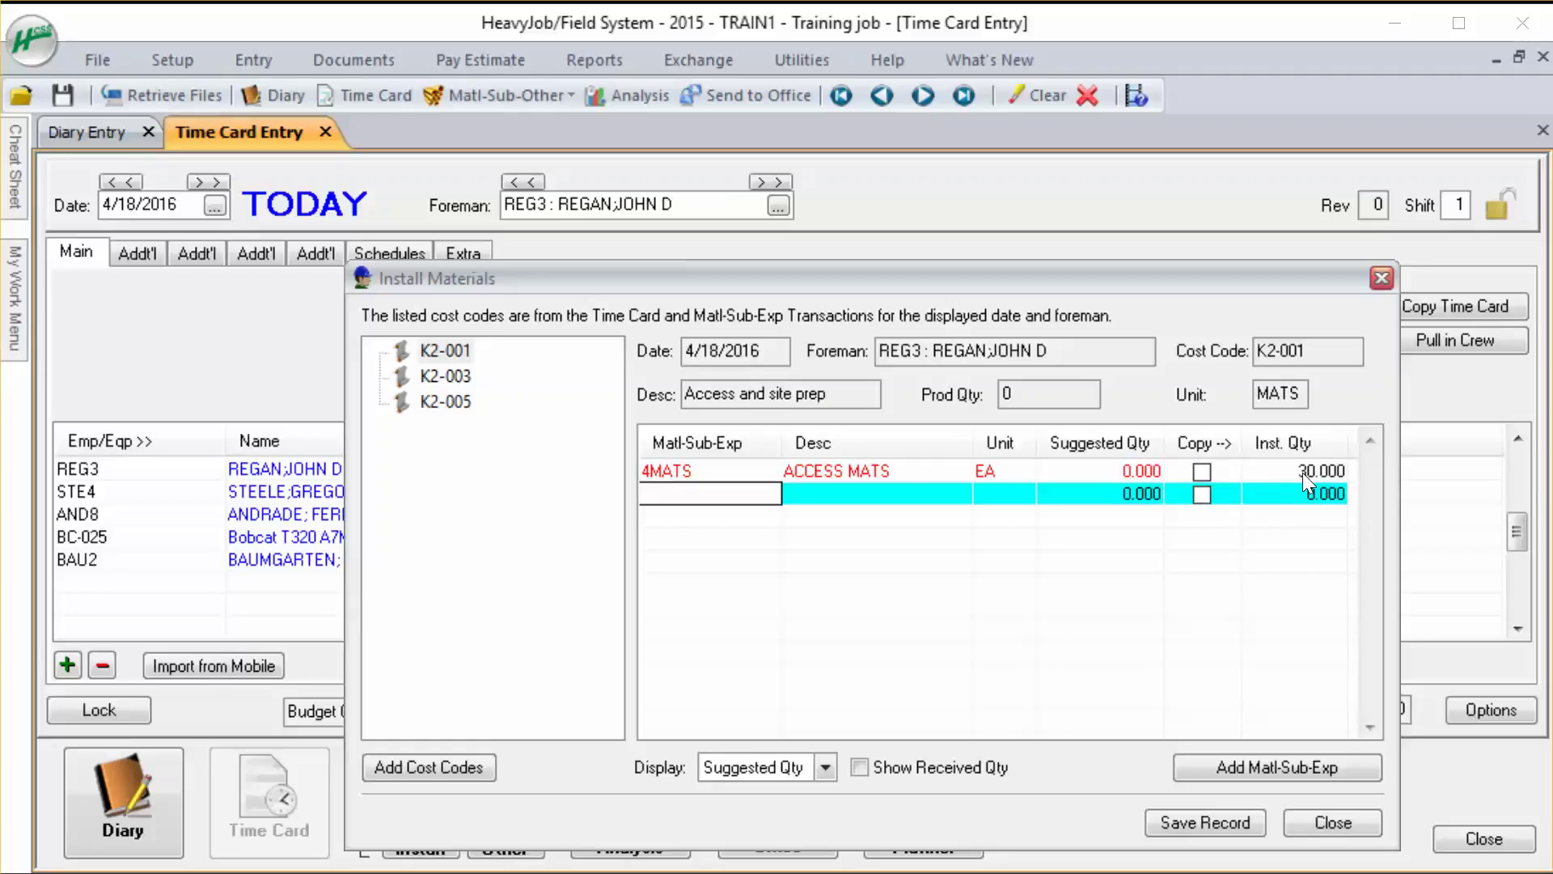
left_click(1302, 472)
left_click(1307, 470)
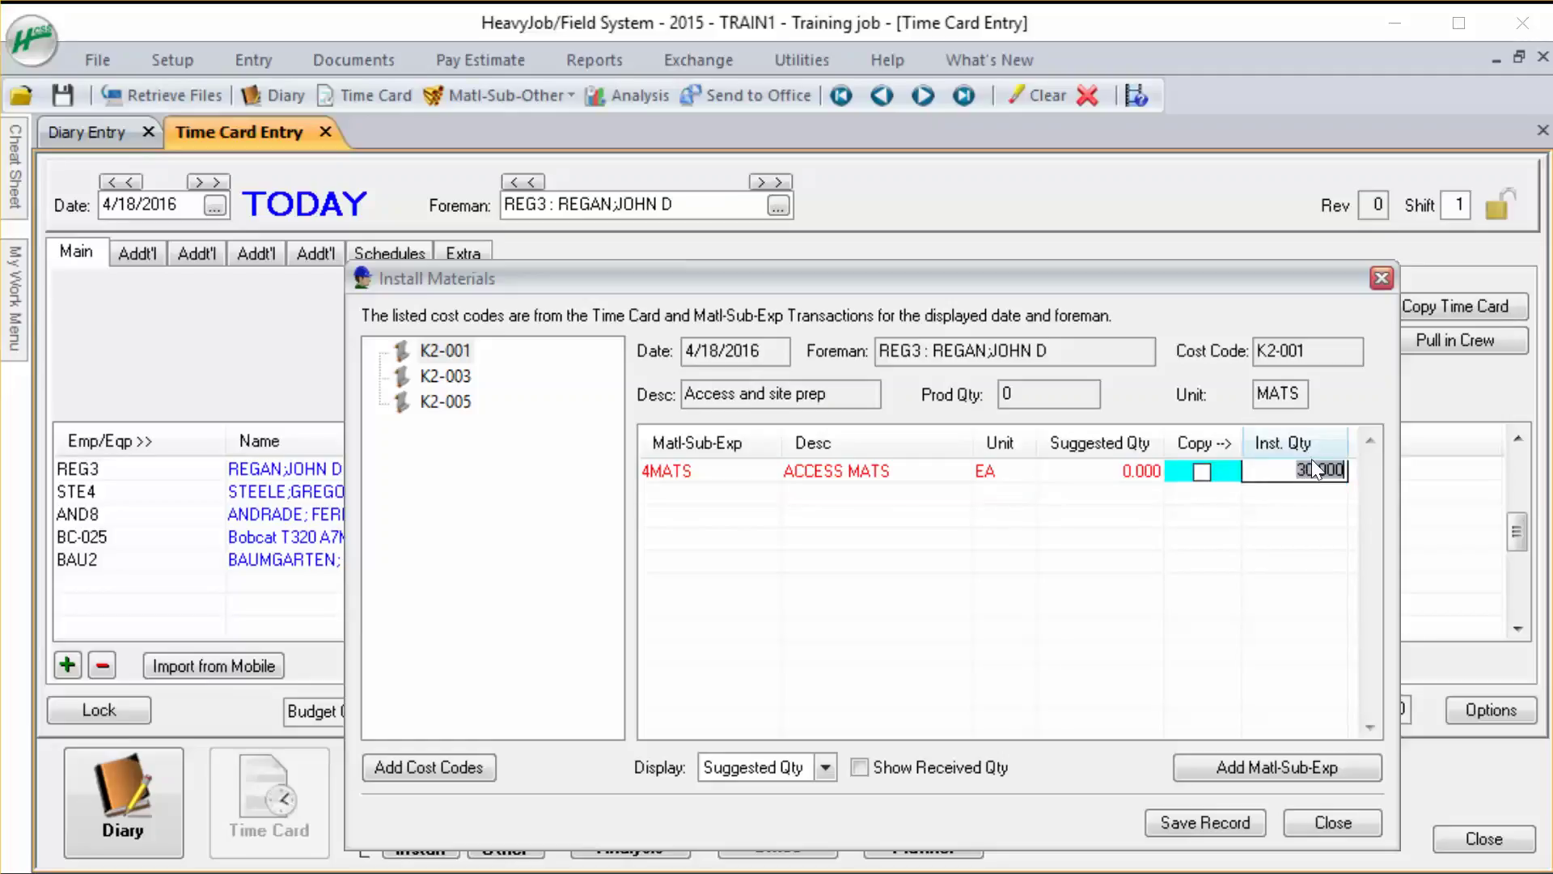
left_click_drag(1020, 272, 837, 123)
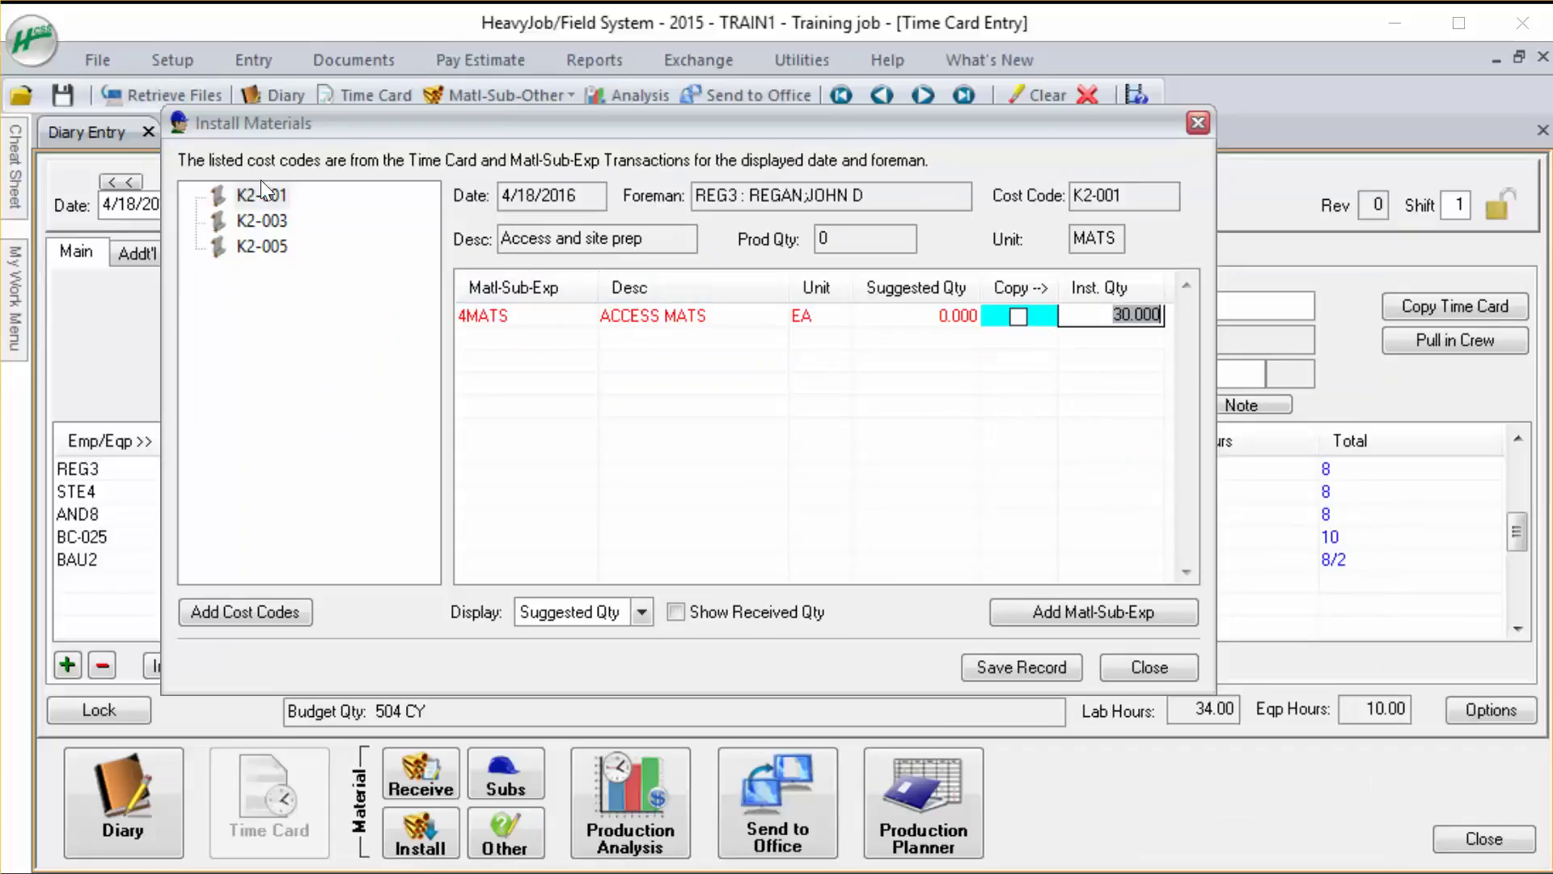
left_click(255, 220)
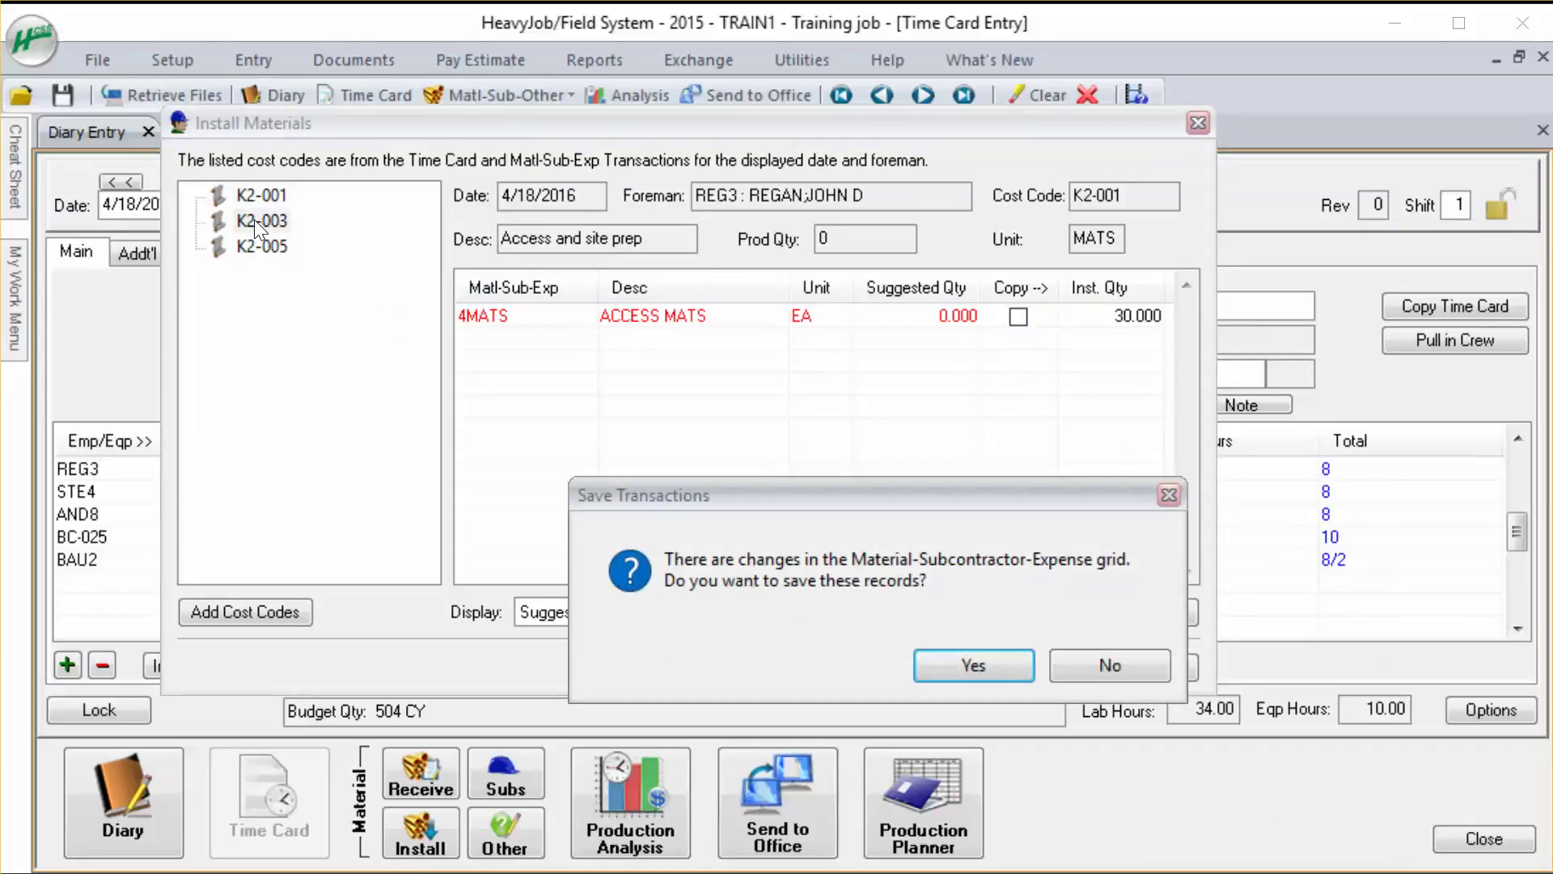
left_click(971, 659)
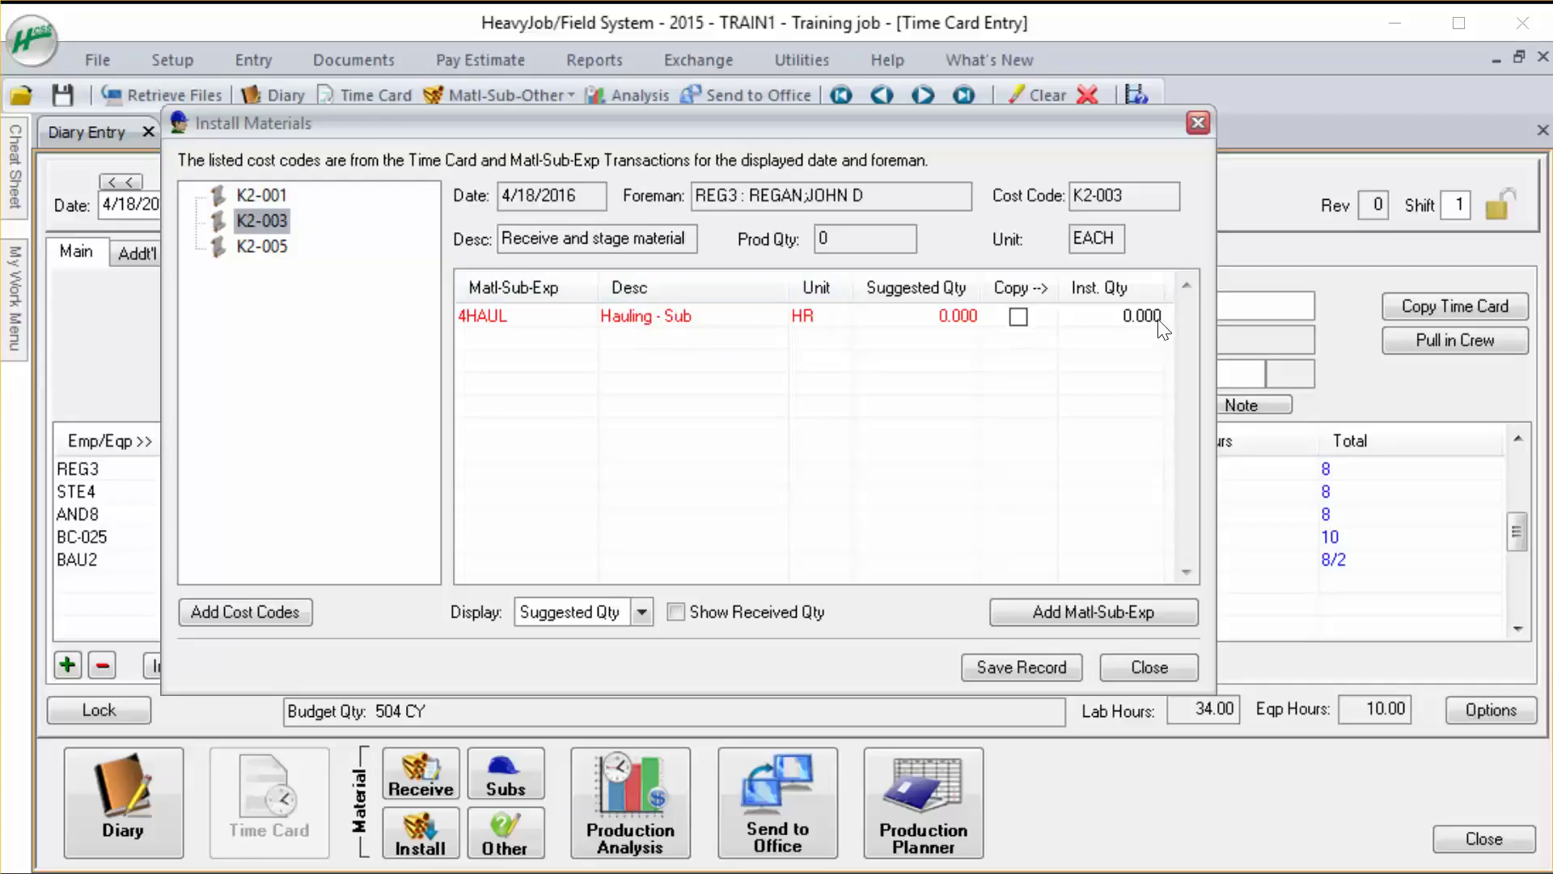
Record an installed quantity of 1 for Hauling - Sub (4HAUL) on K2-003 and save the record
left_click(1126, 323)
type("1")
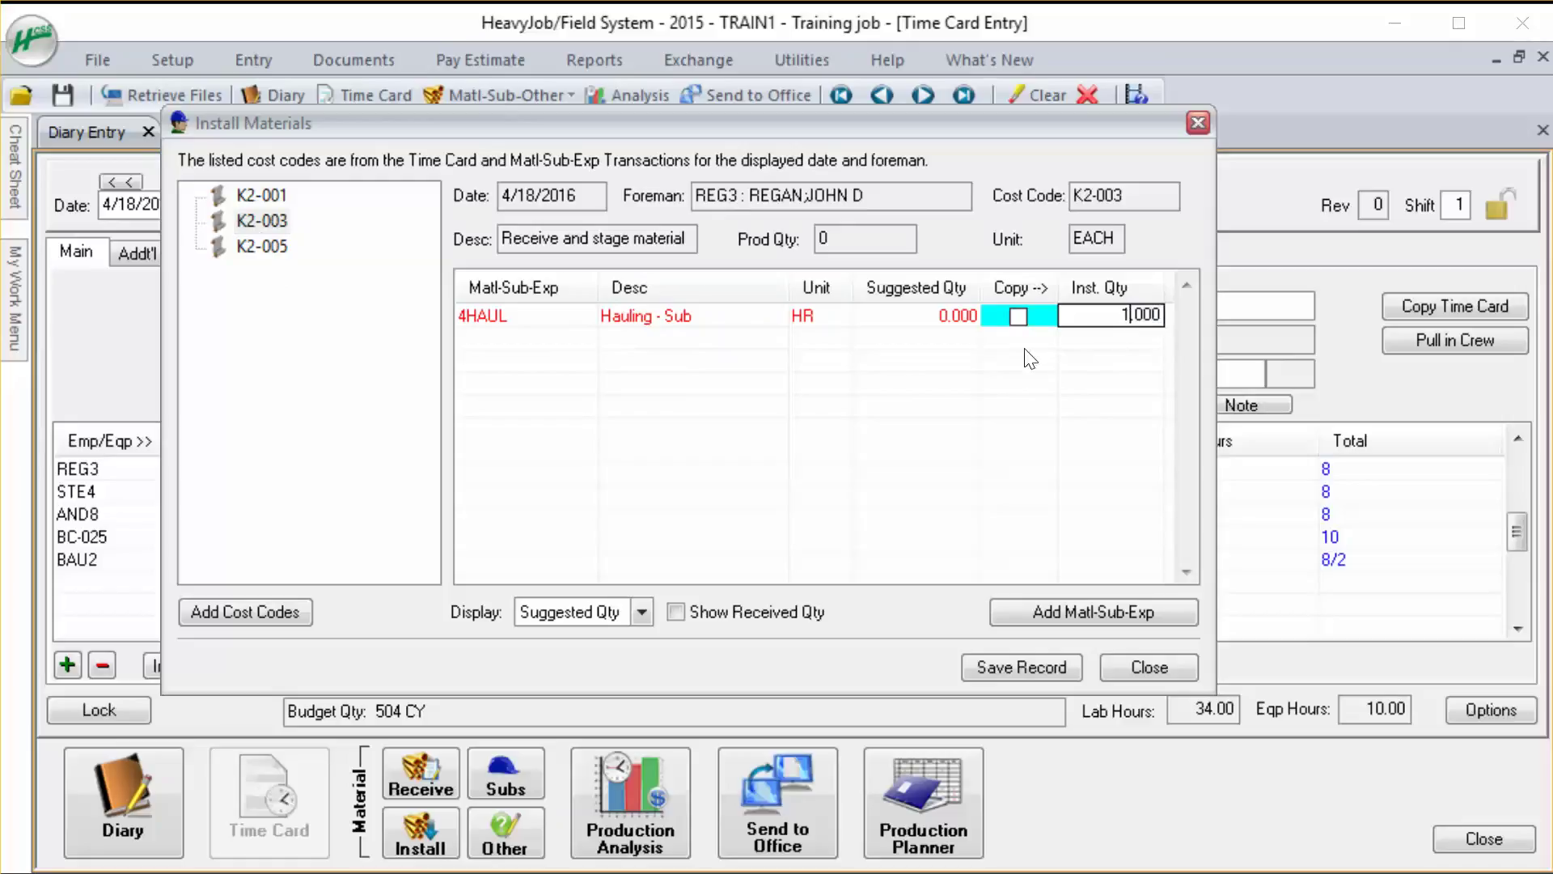
key("Down")
left_click(266, 246)
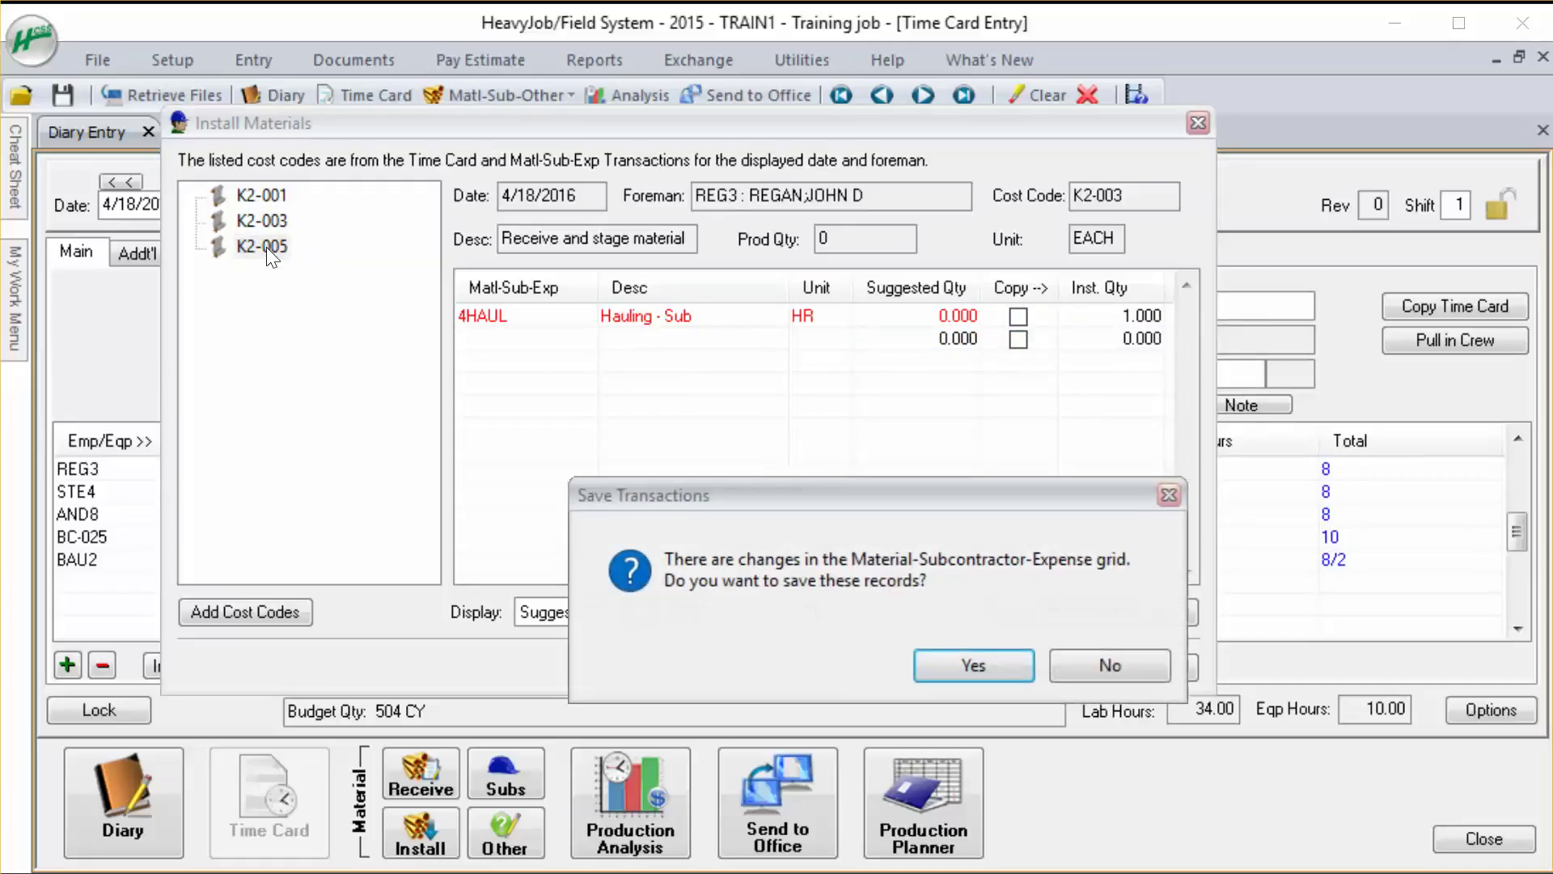
left_click(961, 665)
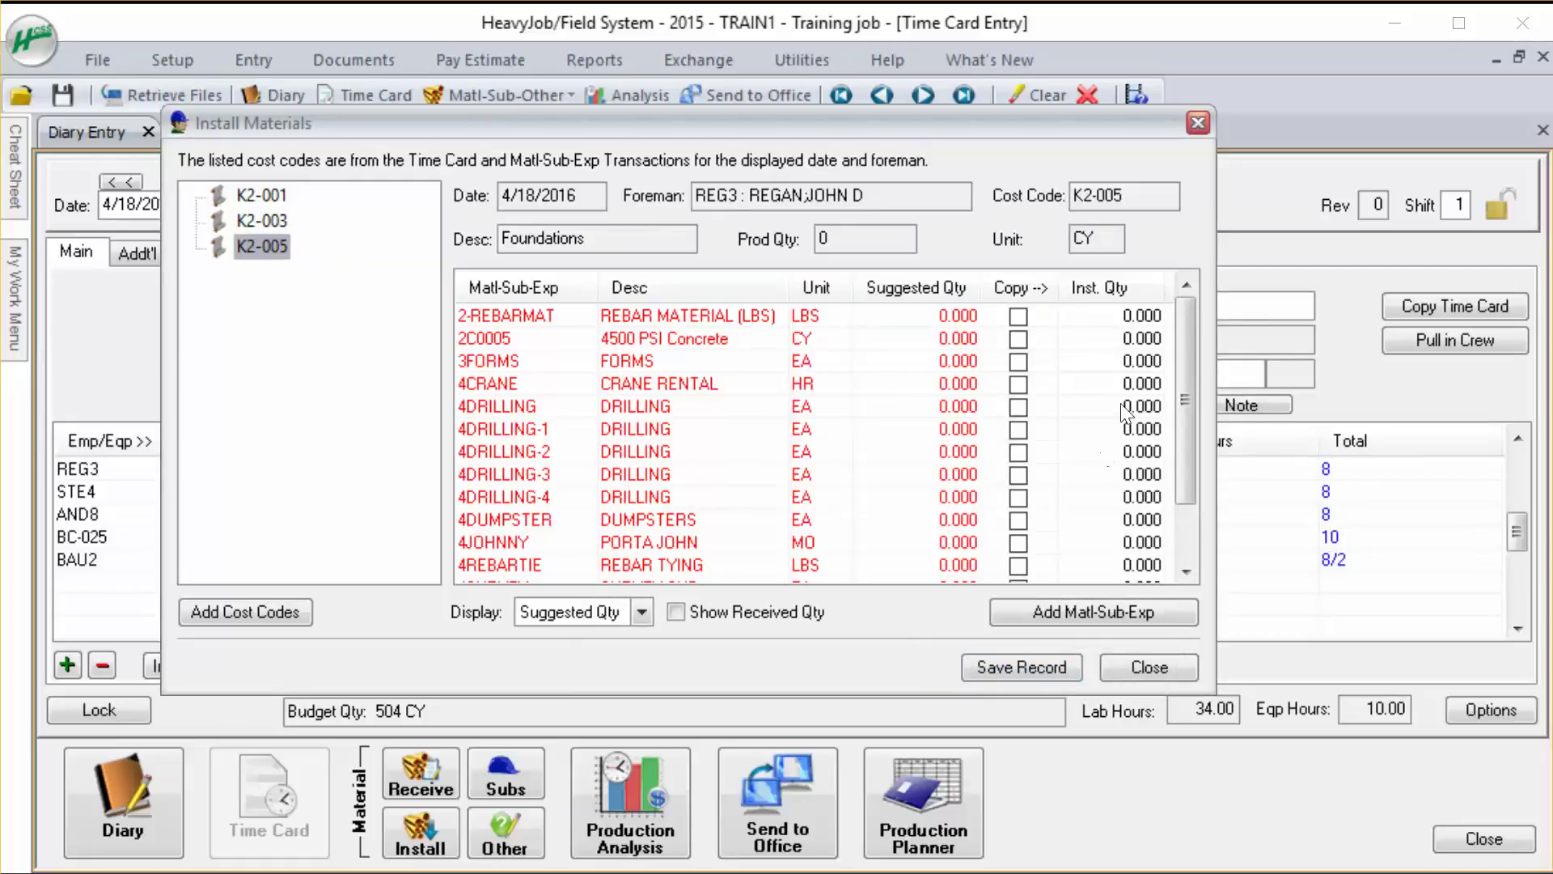
Record an installed quantity of 45 CY of 4500 PSI Concrete on K2-005, save the record and close Install Materials
left_click_drag(1196, 352, 1183, 382)
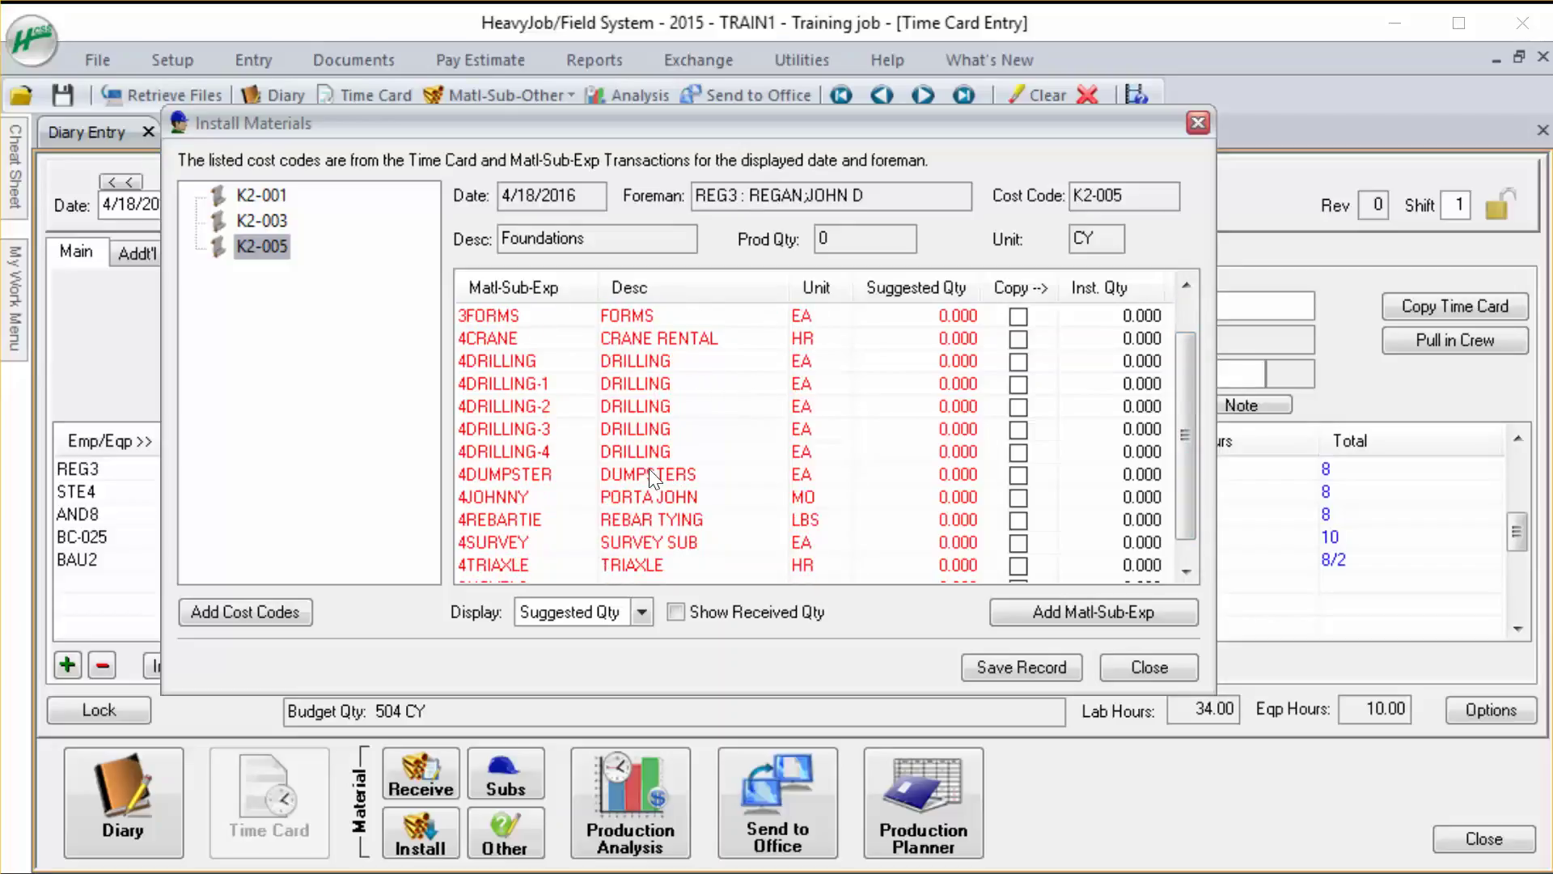
scroll(1187, 477, "up", 1)
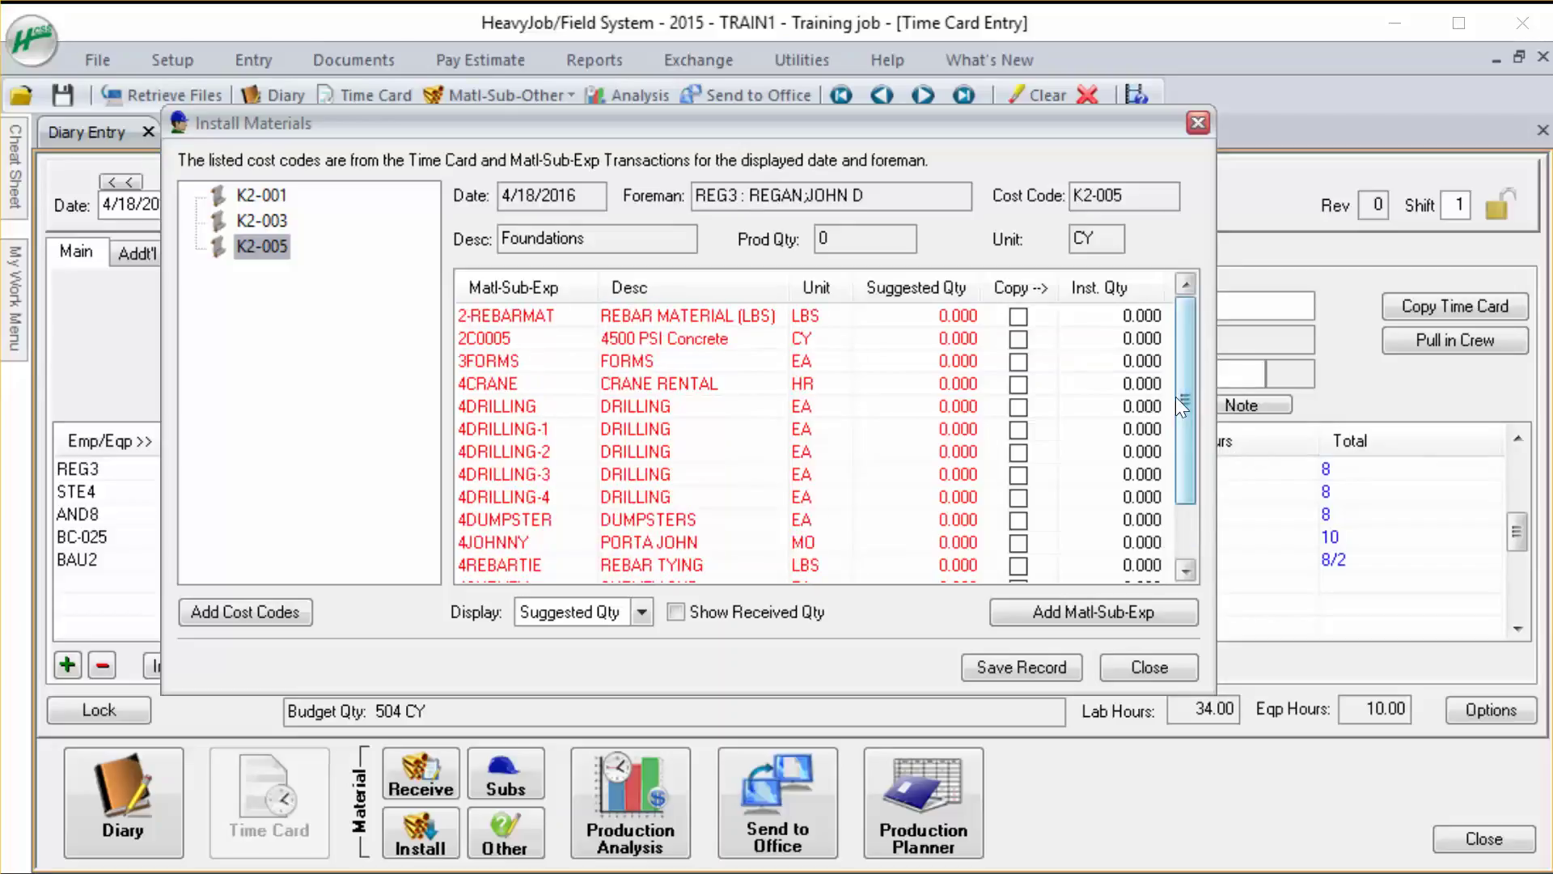
left_click(731, 339)
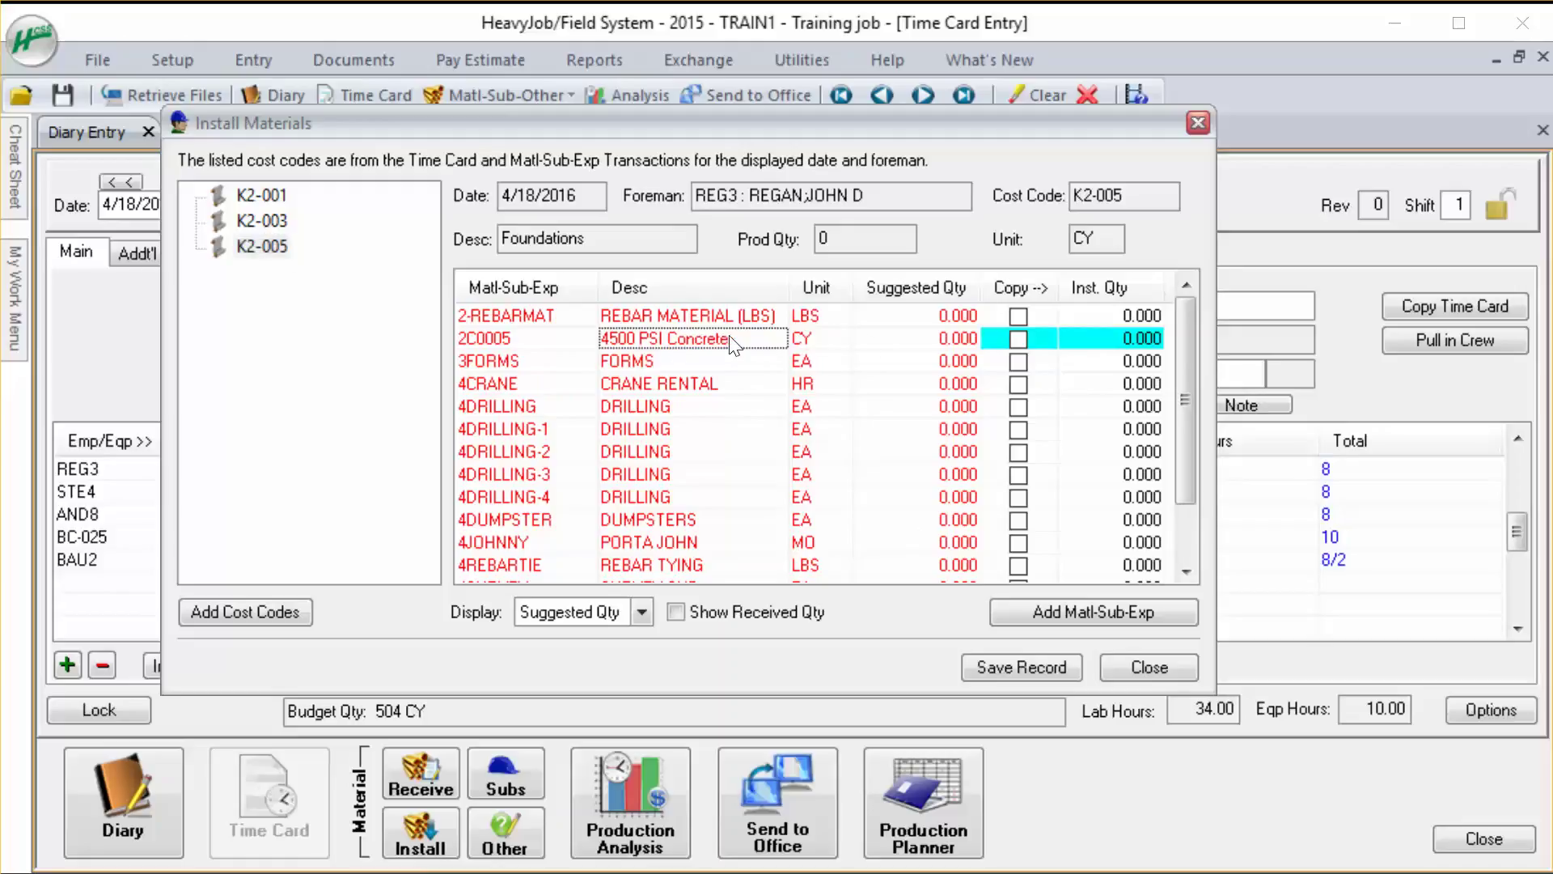
left_click(1156, 337)
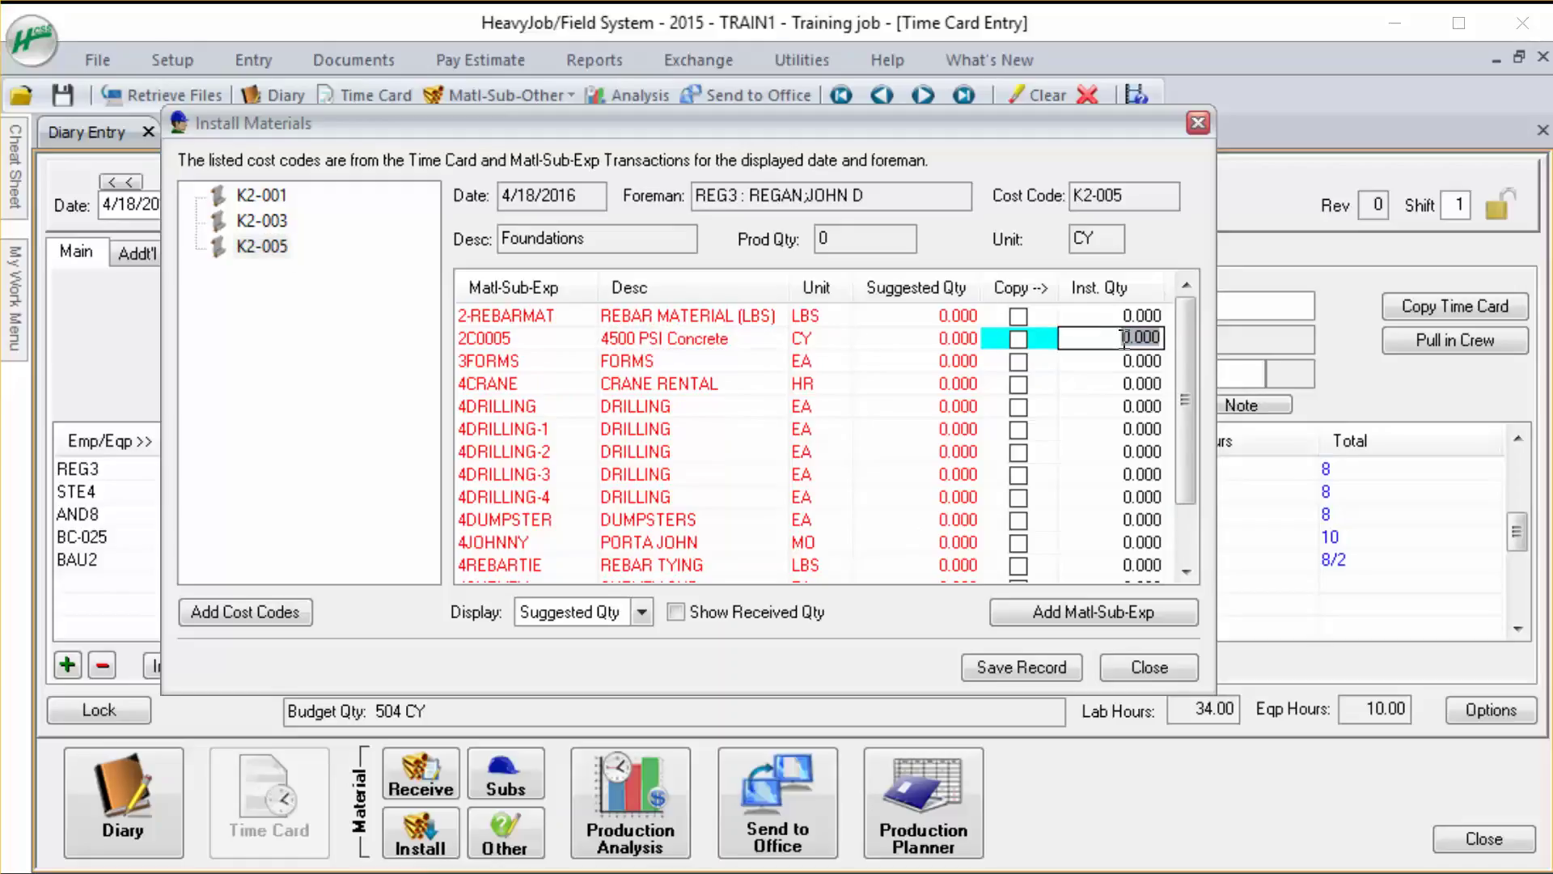
type("45")
left_click(1125, 314)
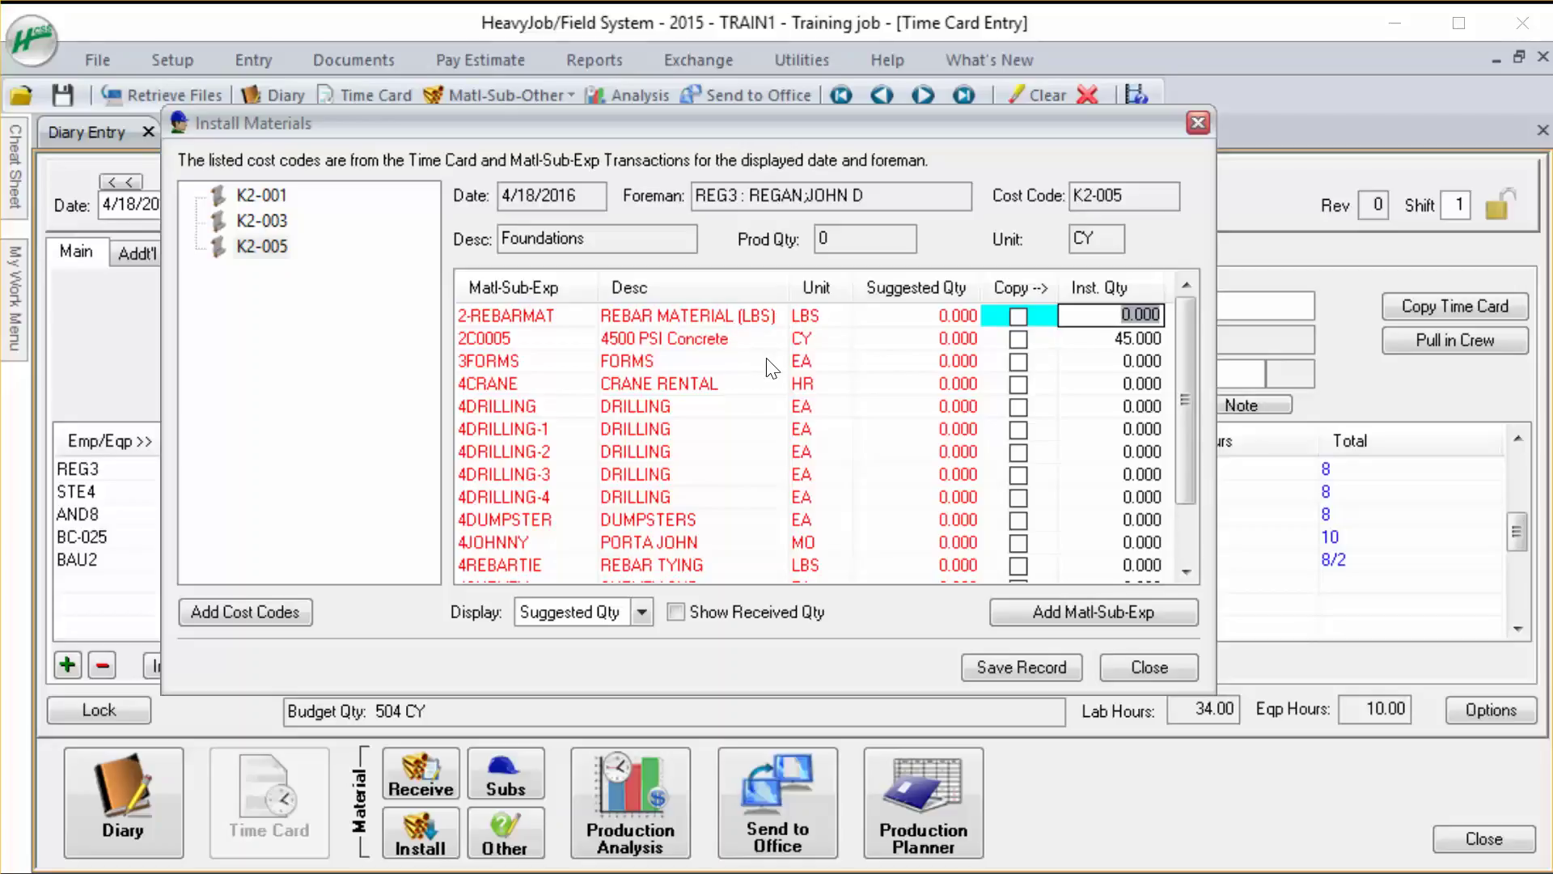
left_click(993, 669)
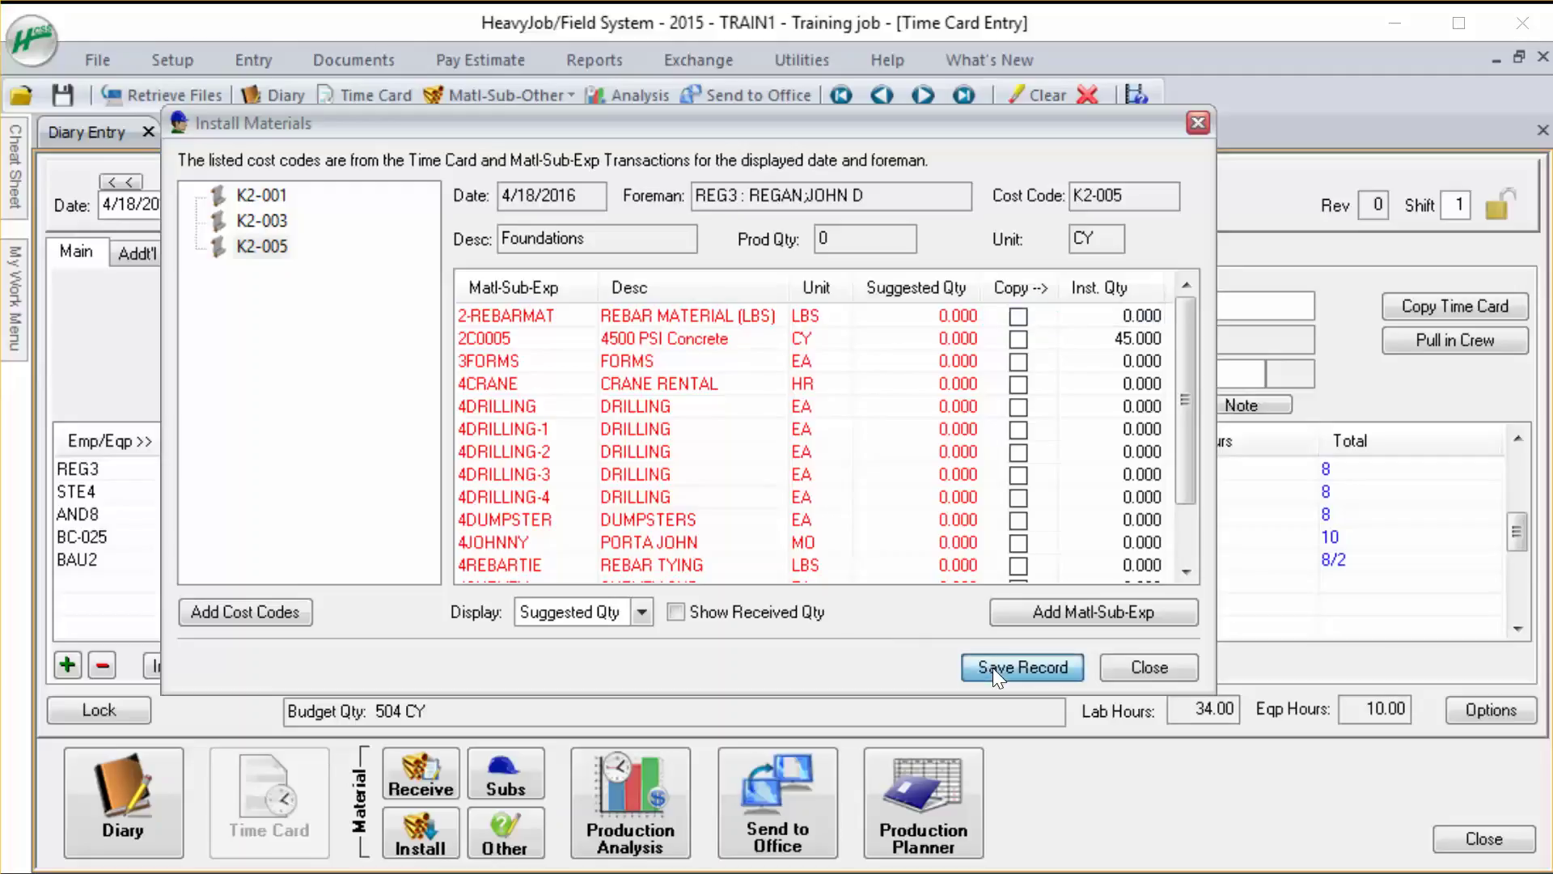
left_click(1148, 670)
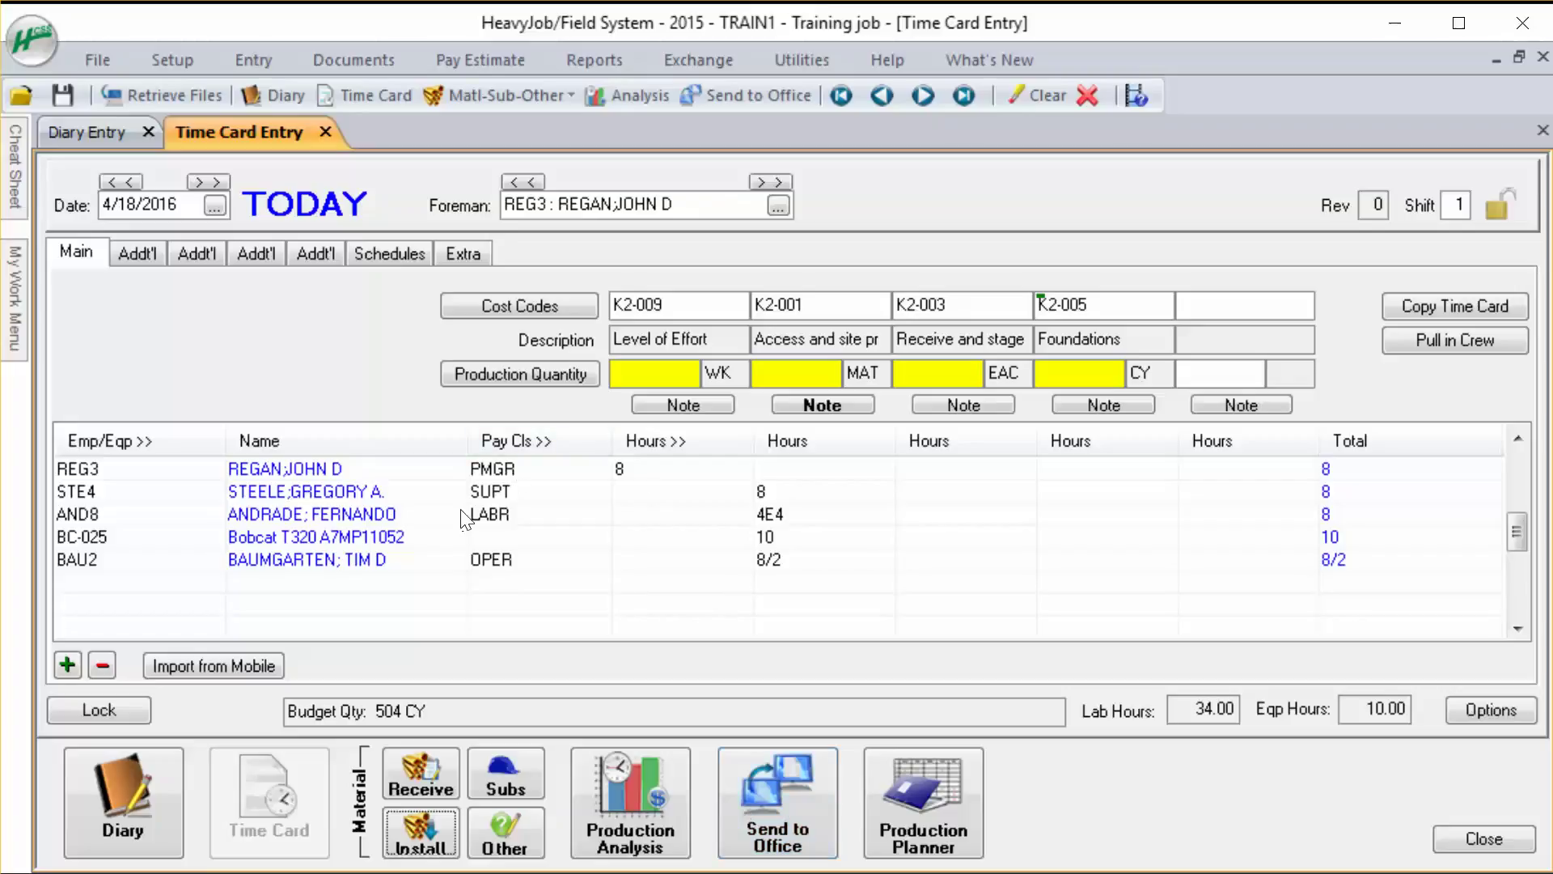
Return to the 4/15/2016 time card and set the Send to Office export range to start on 4/15/2016
left_click(115, 182)
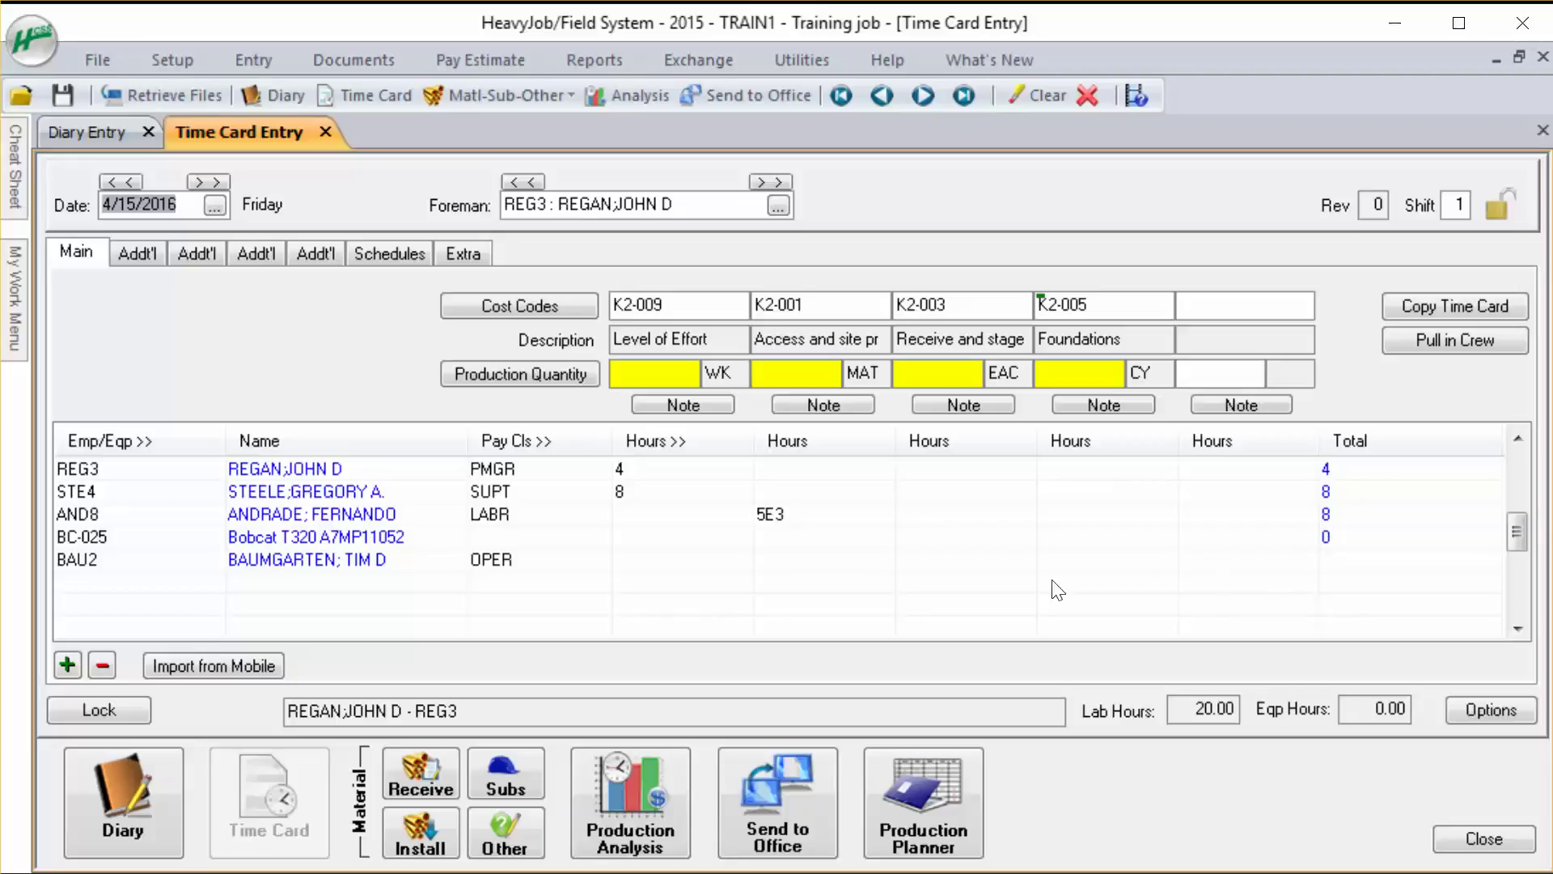
left_click(756, 809)
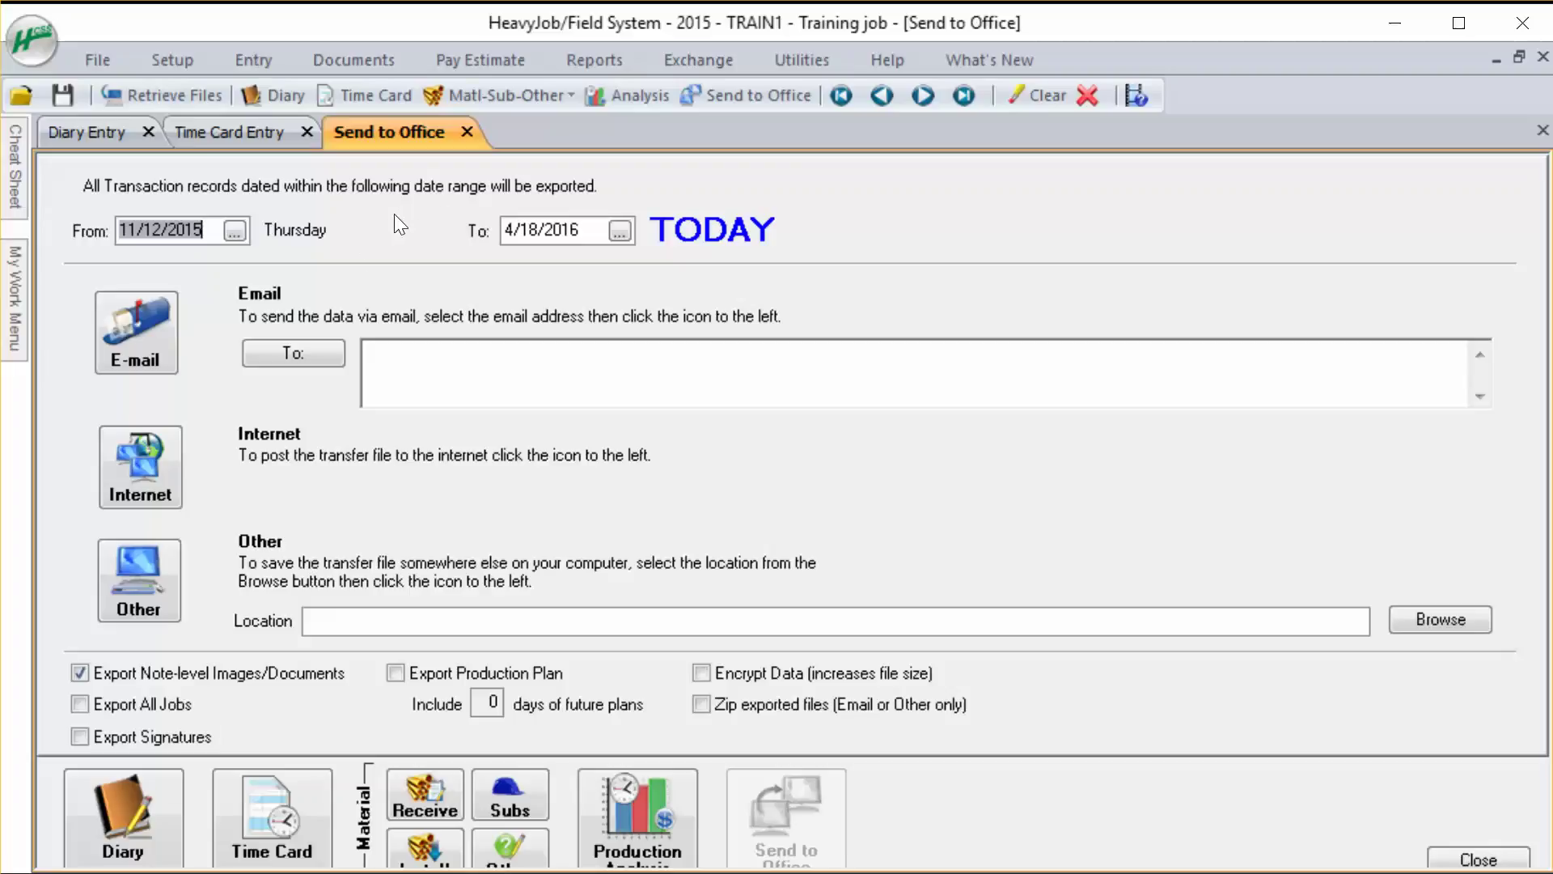
left_click(234, 232)
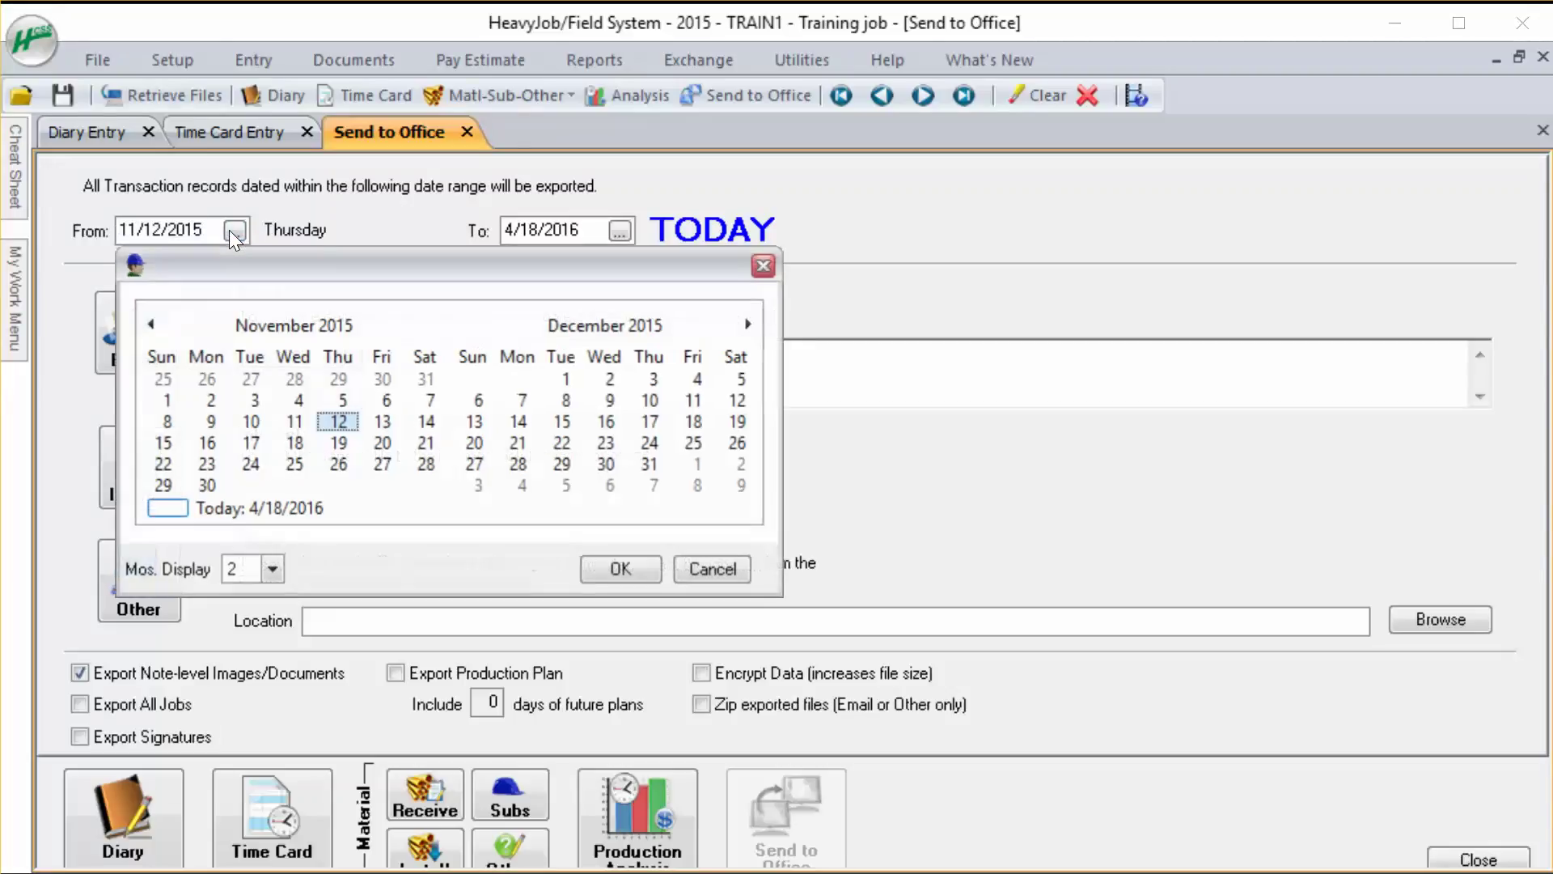
left_click(748, 325)
left_click(748, 324)
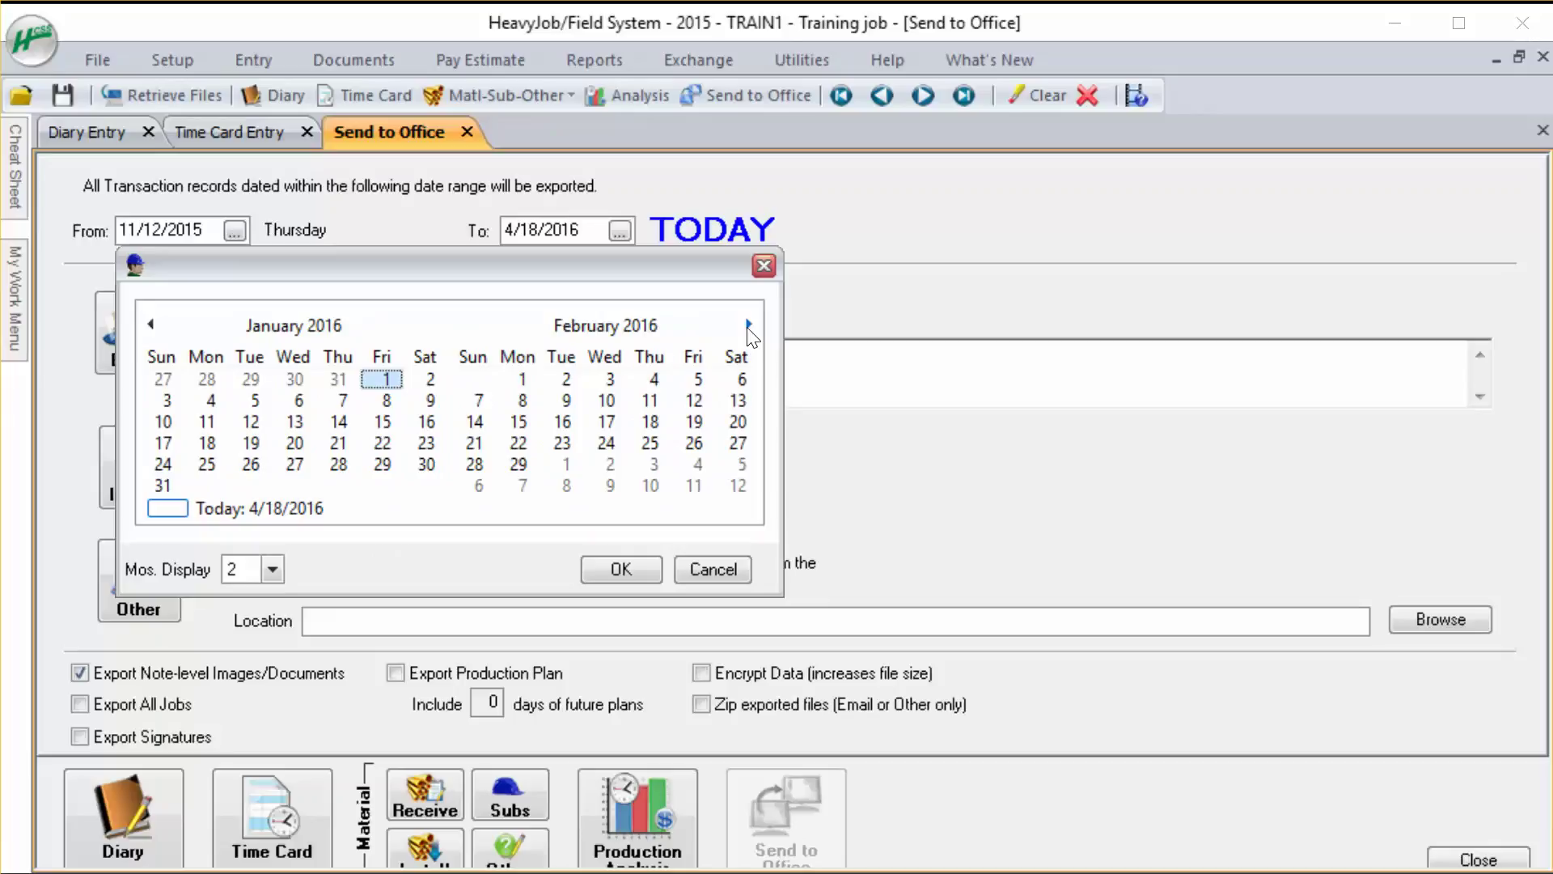
left_click(748, 324)
left_click(749, 325)
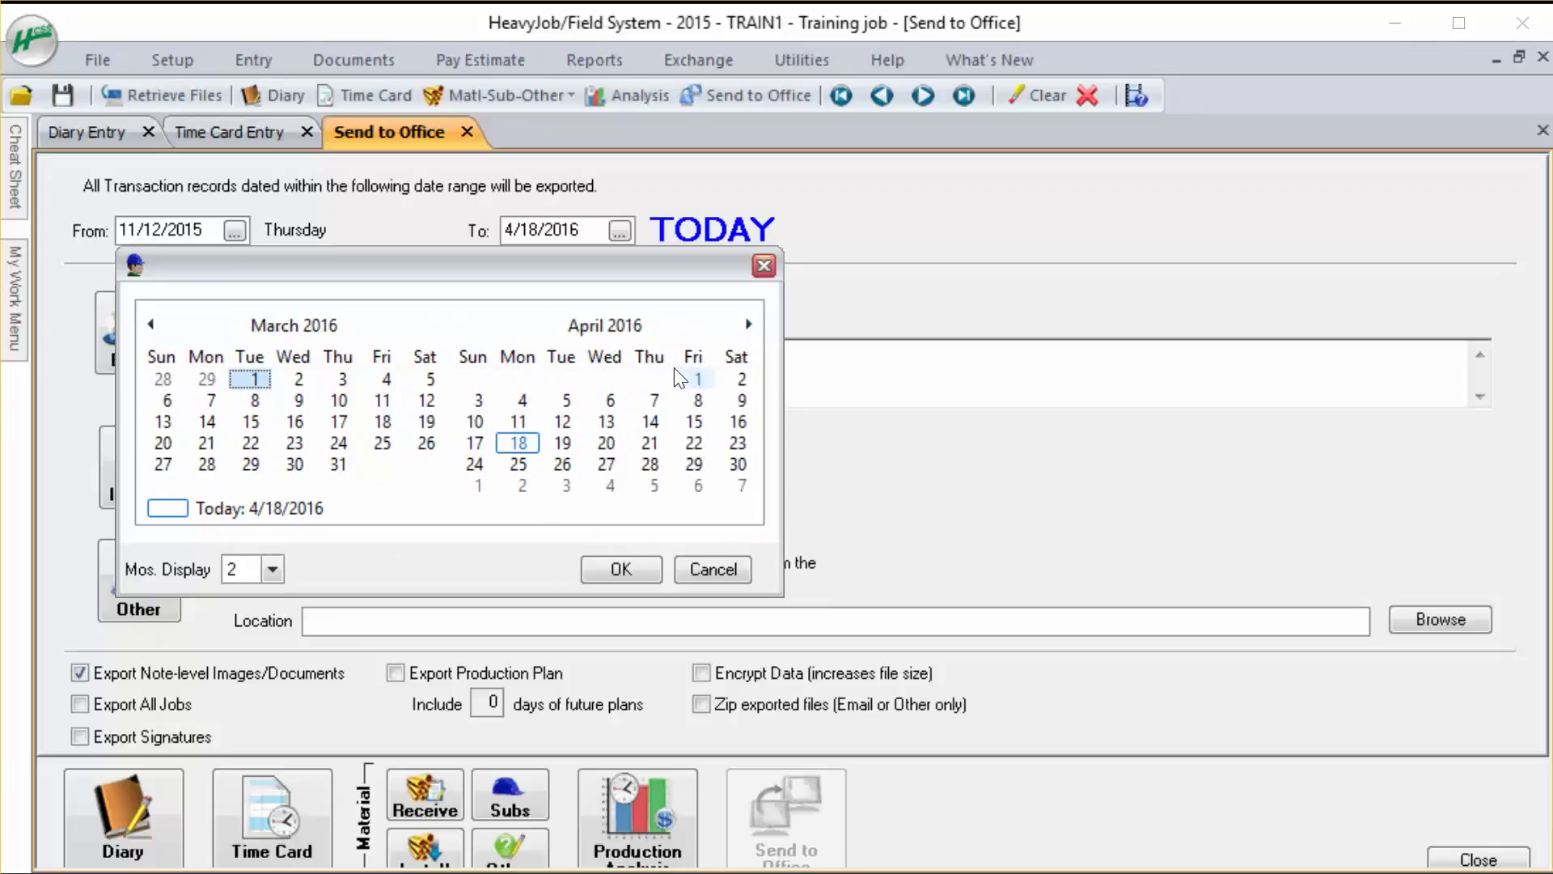
double_click(694, 421)
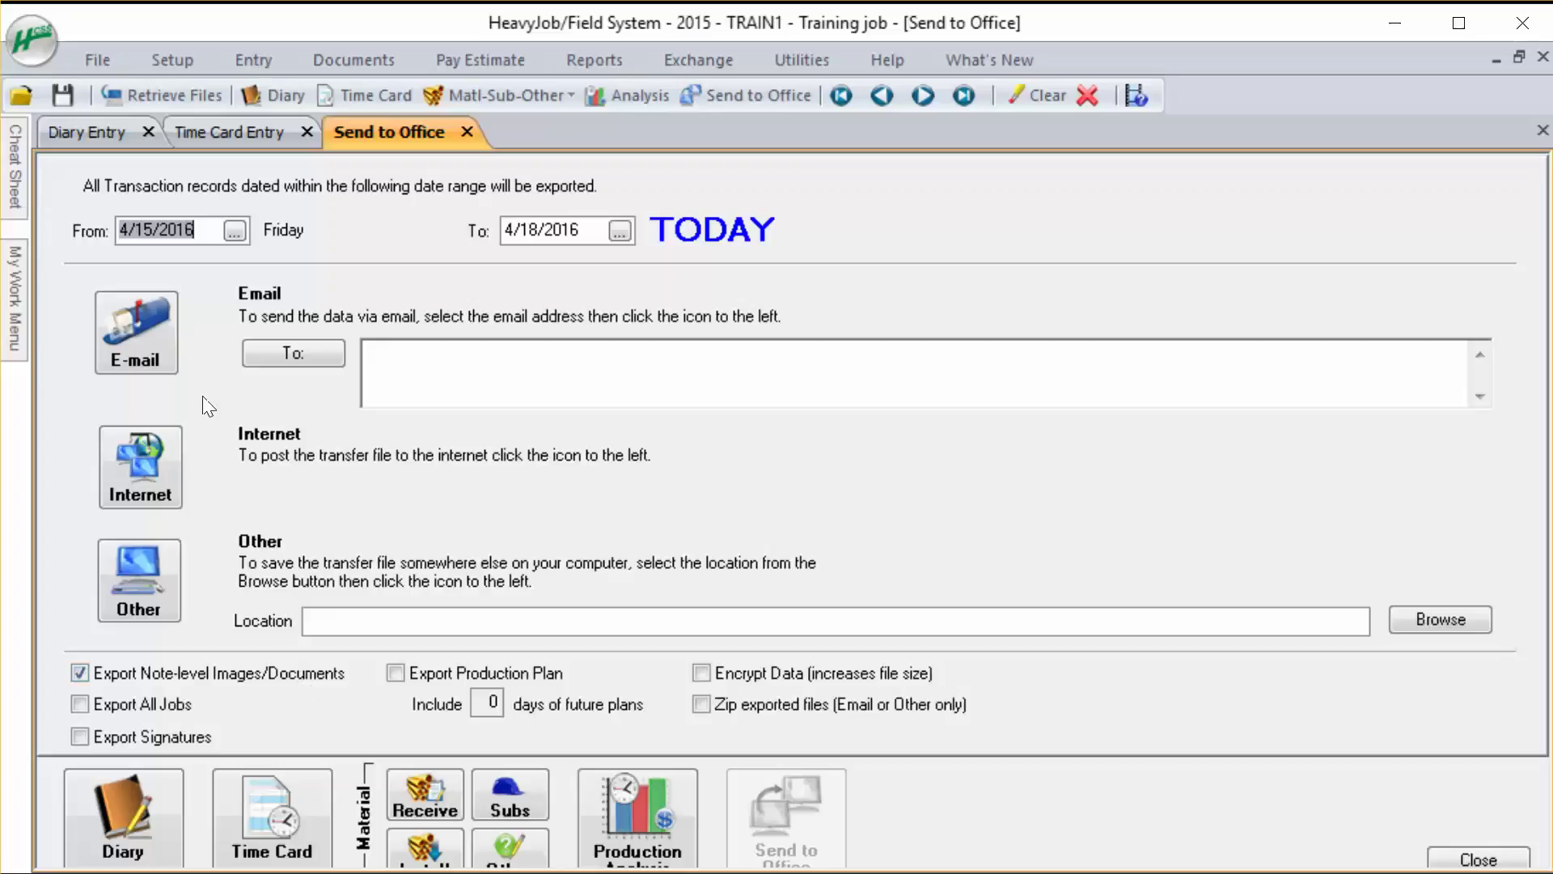
Start the Internet export and open the 04/15/2016 diary from the Job Review Tool's missing diary entry issue
left_click(161, 468)
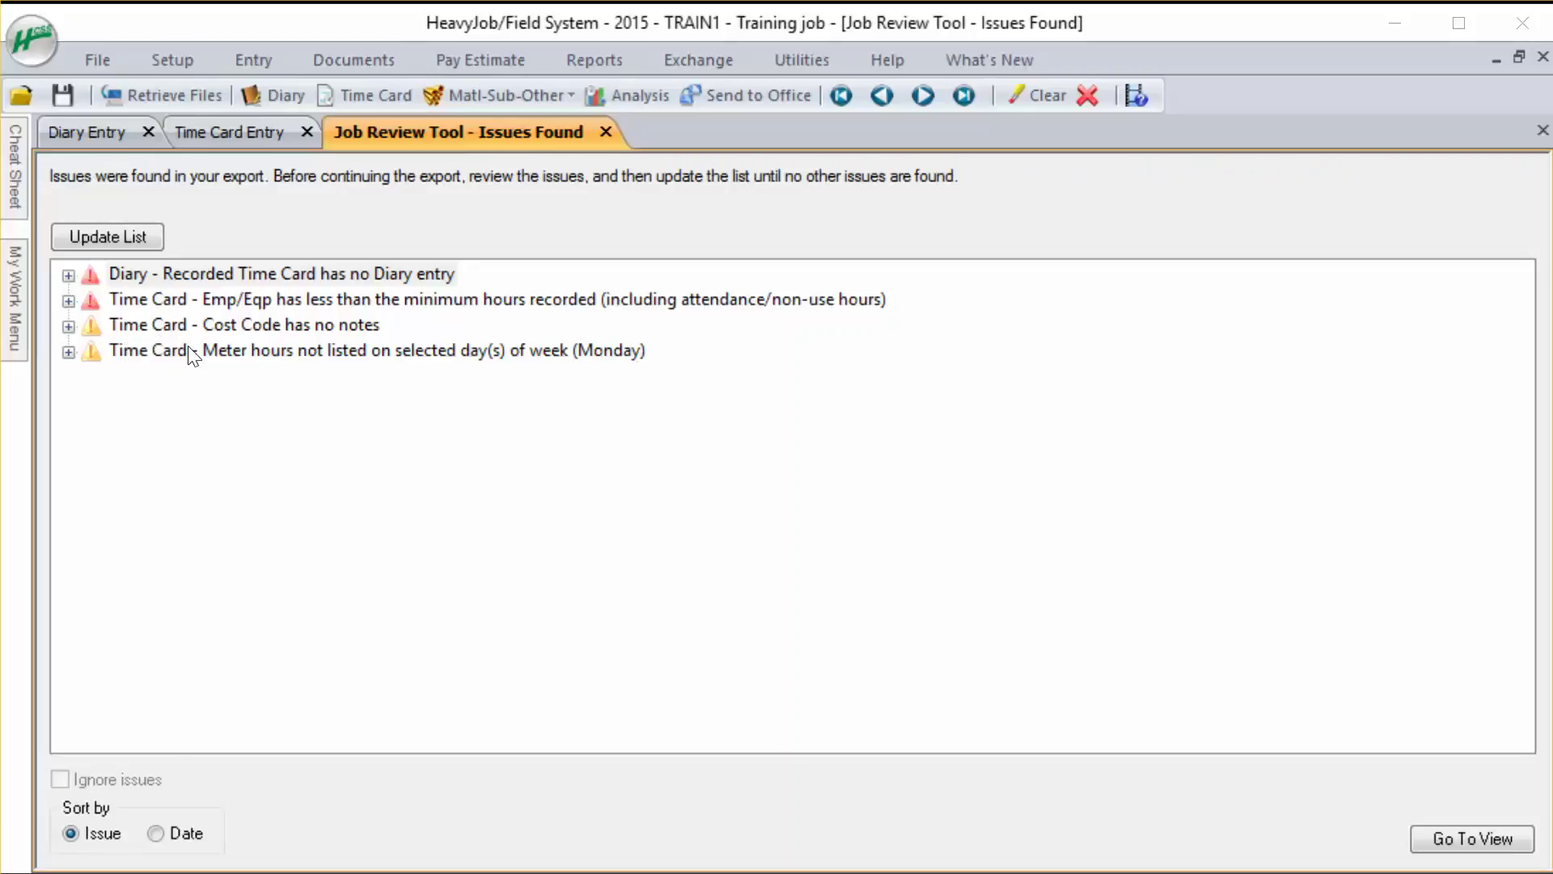
left_click(67, 275)
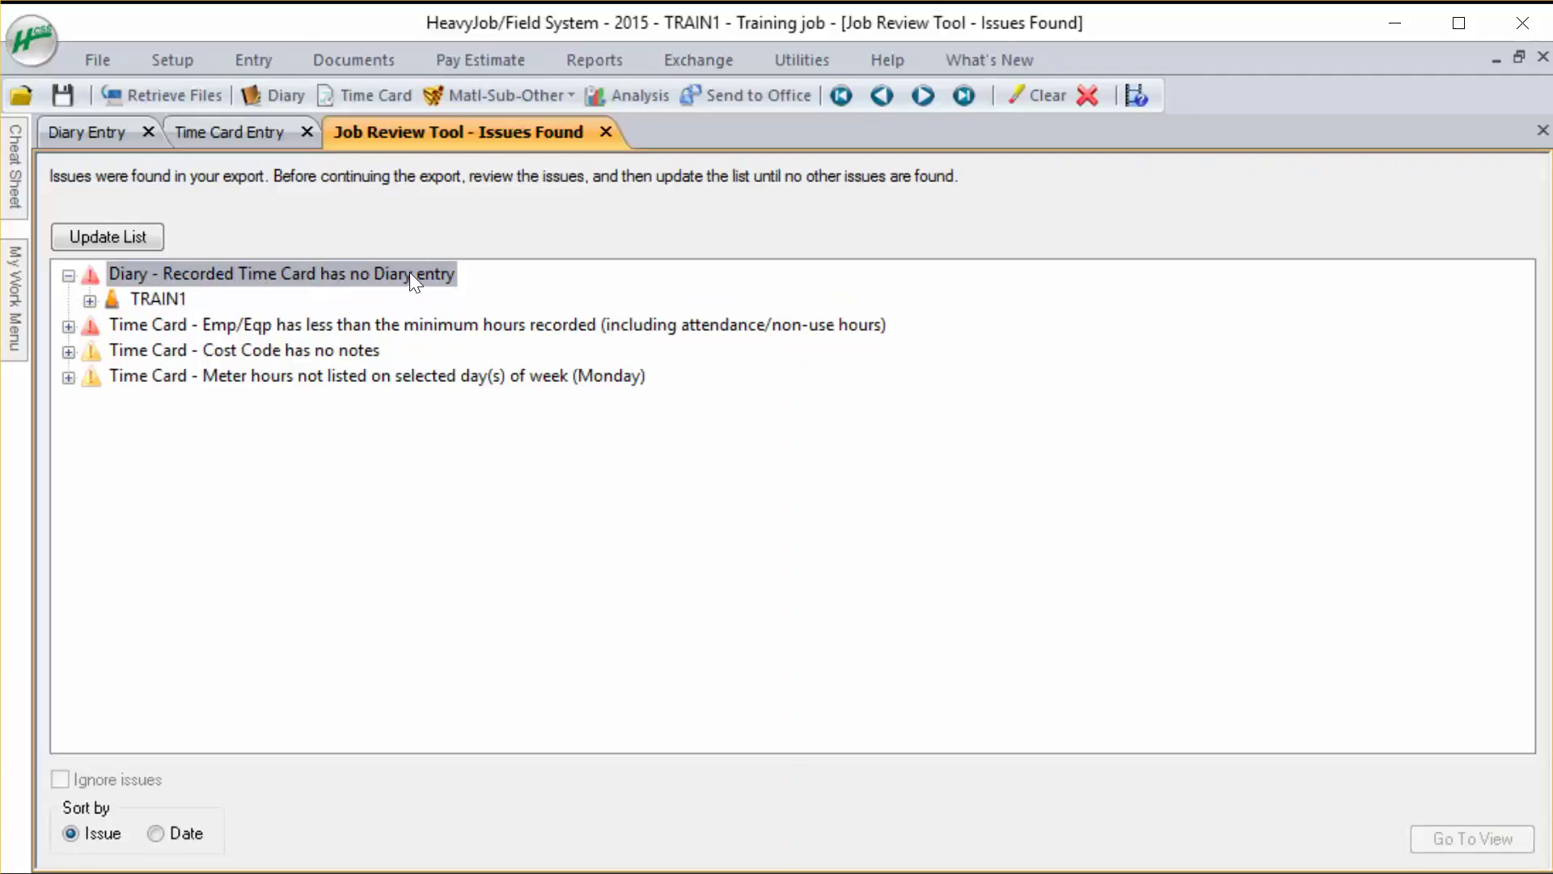
left_click(90, 301)
left_click(111, 325)
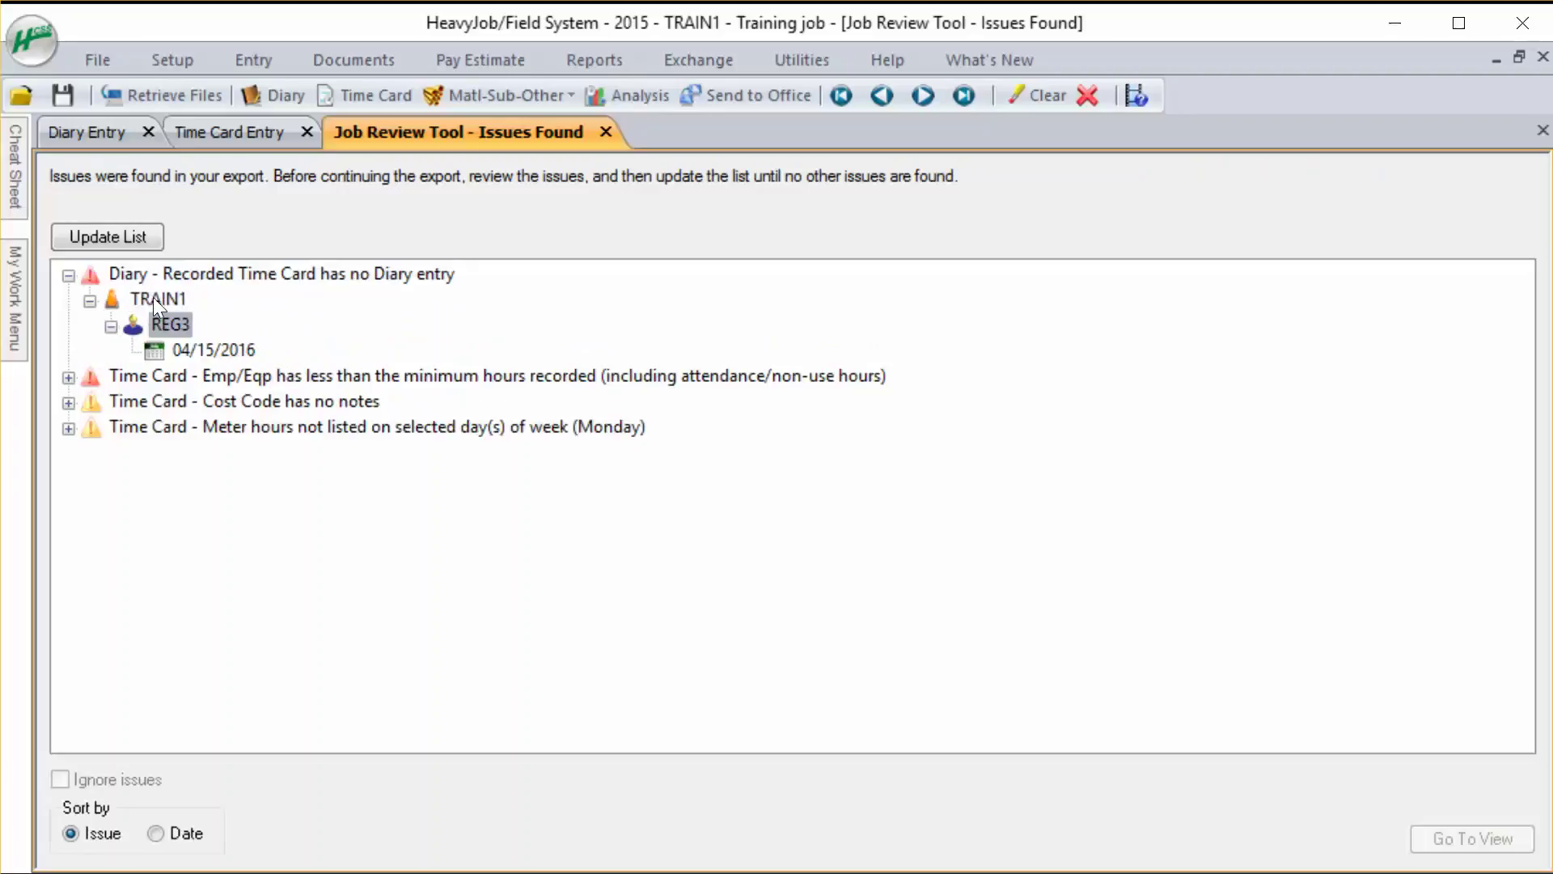
left_click(206, 351)
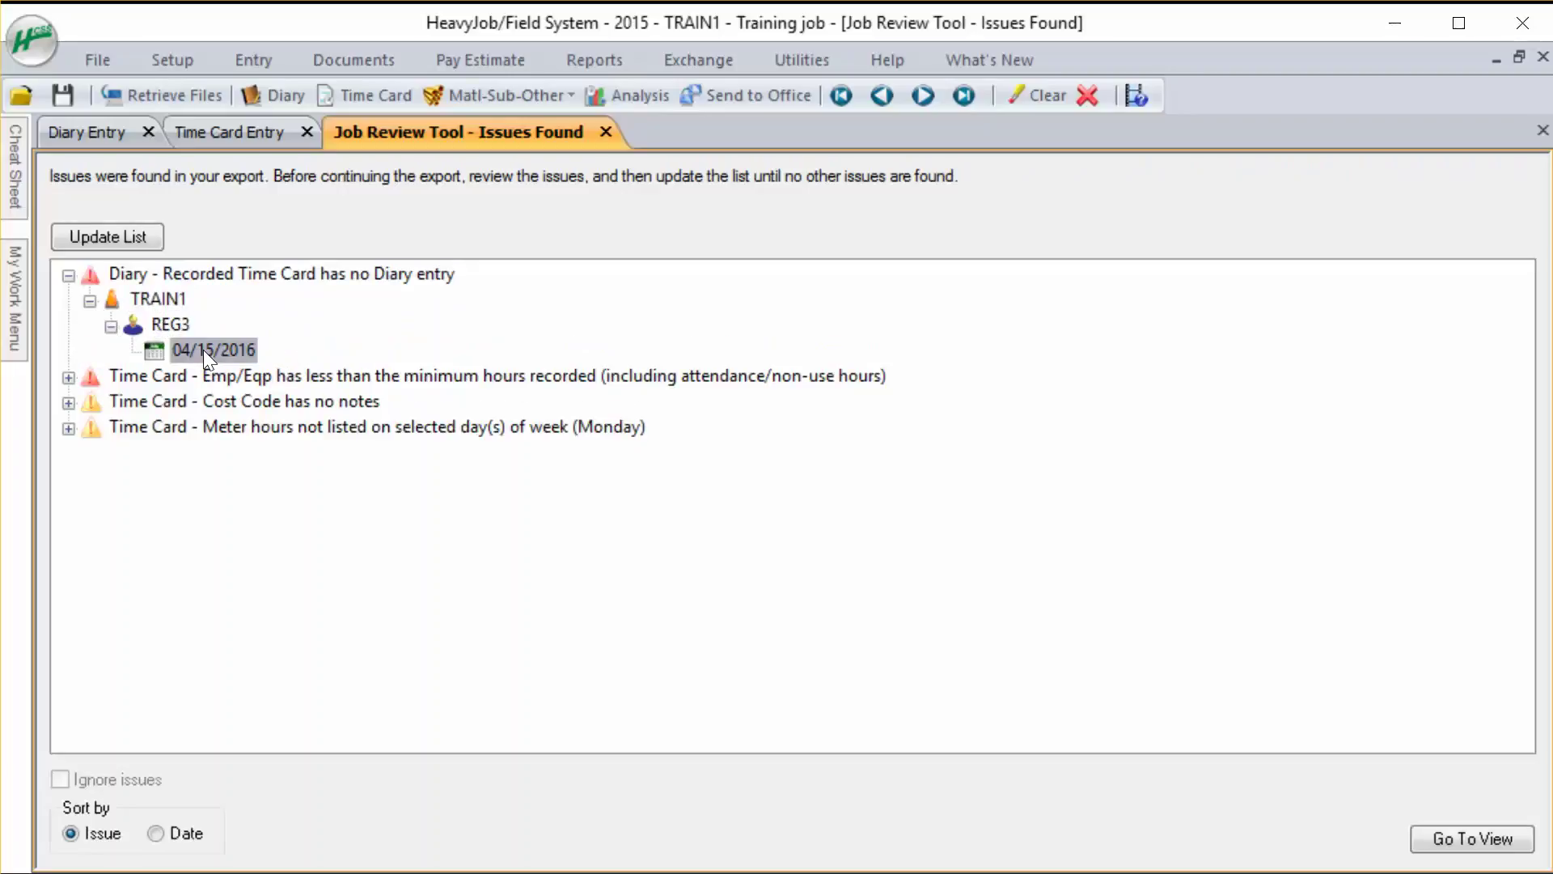
double_click(204, 350)
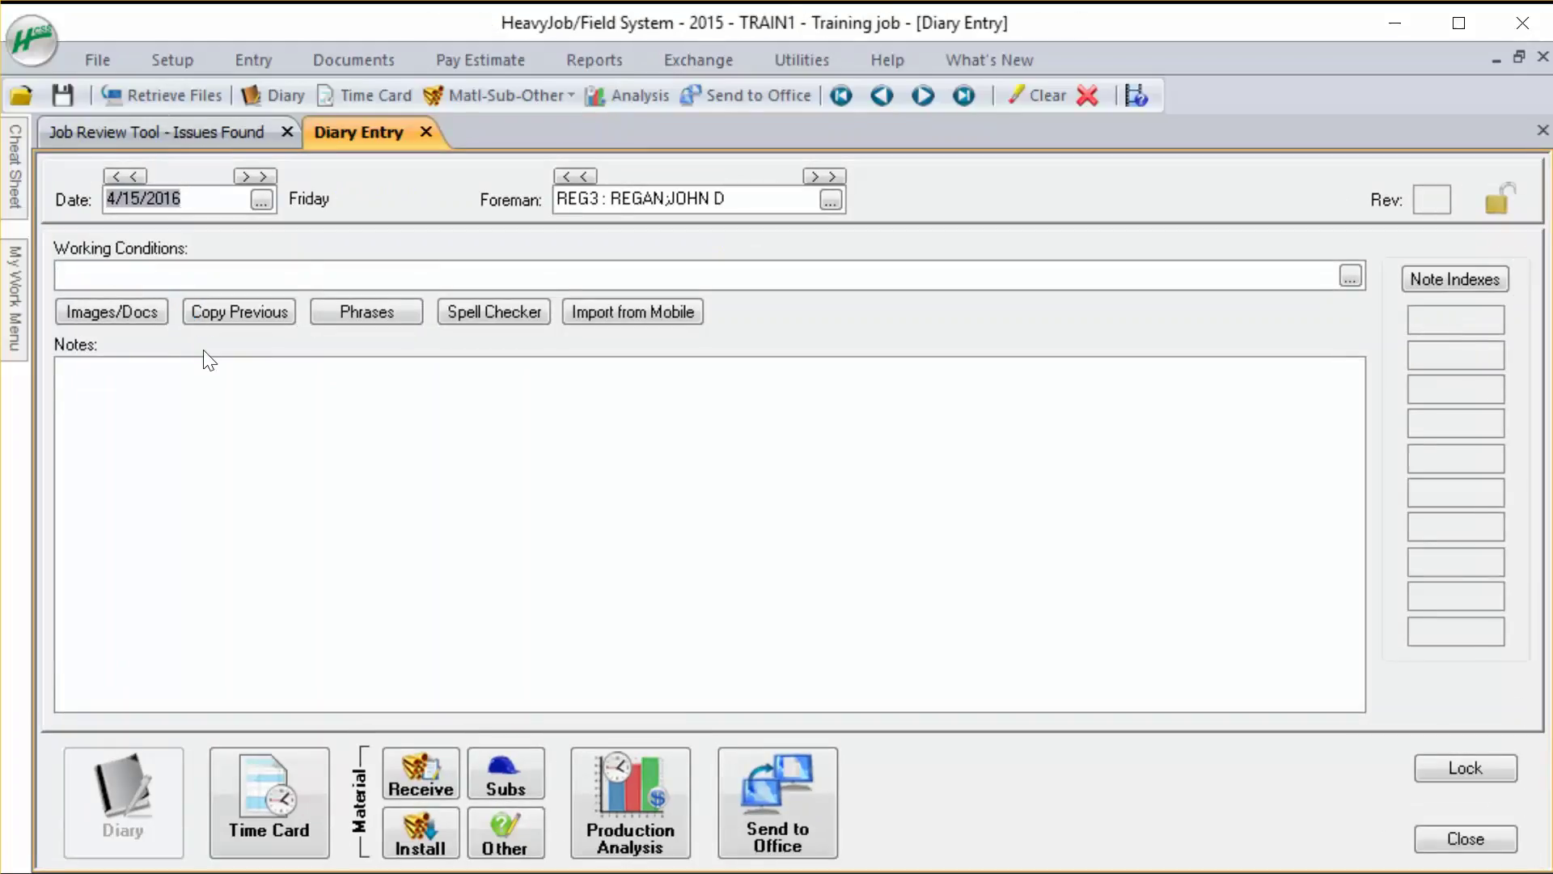
Set the 4/15/2016 diary's working conditions to Mild - (60 - 75), Sunny and Normal Ground
left_click(163, 283)
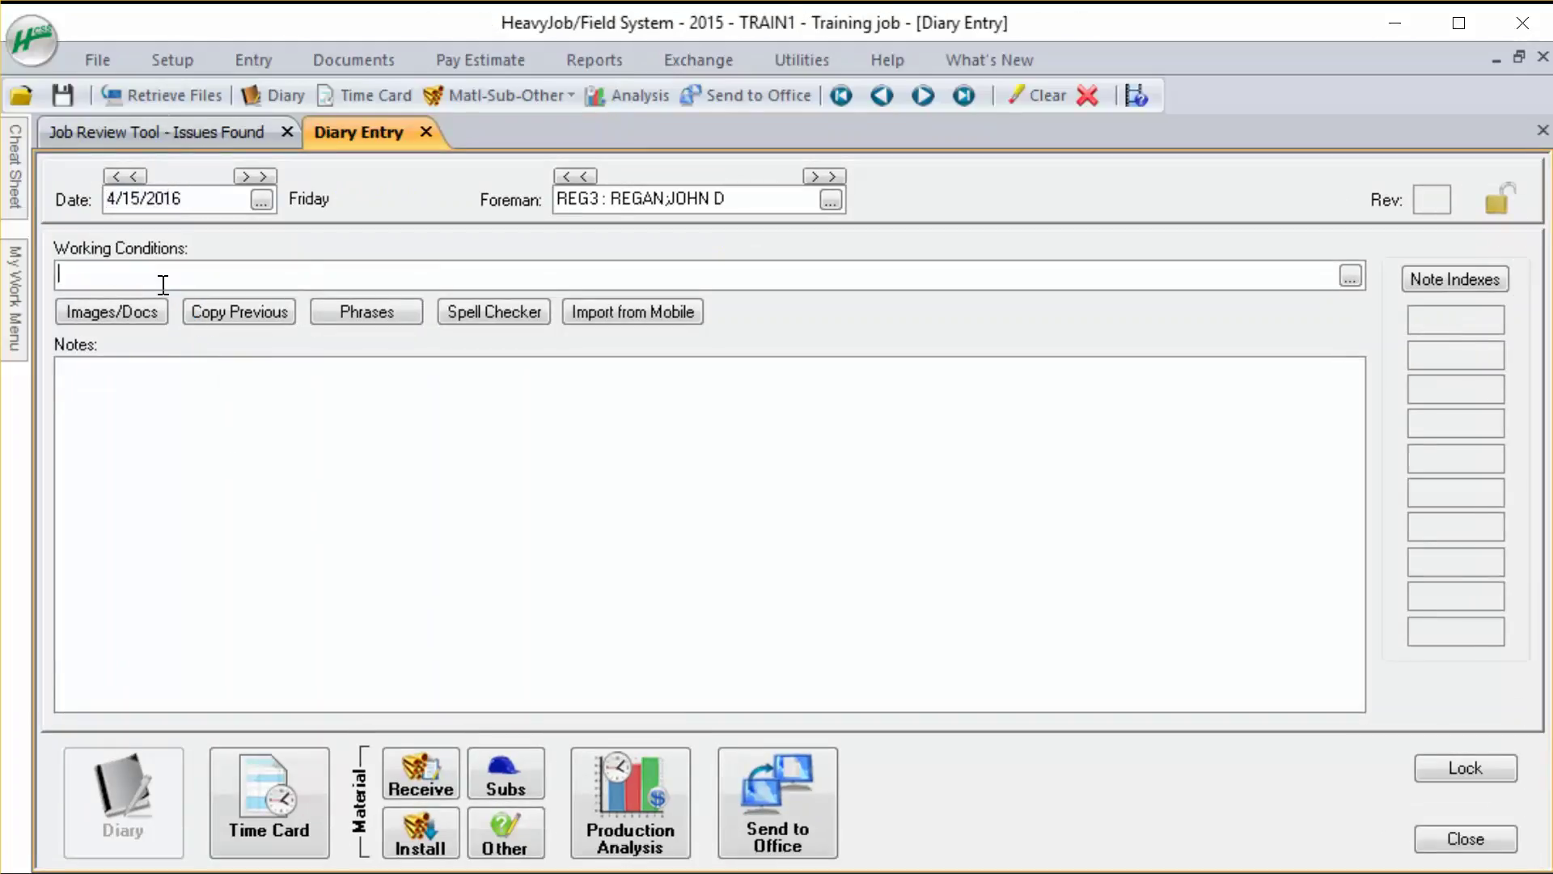
left_click(1349, 277)
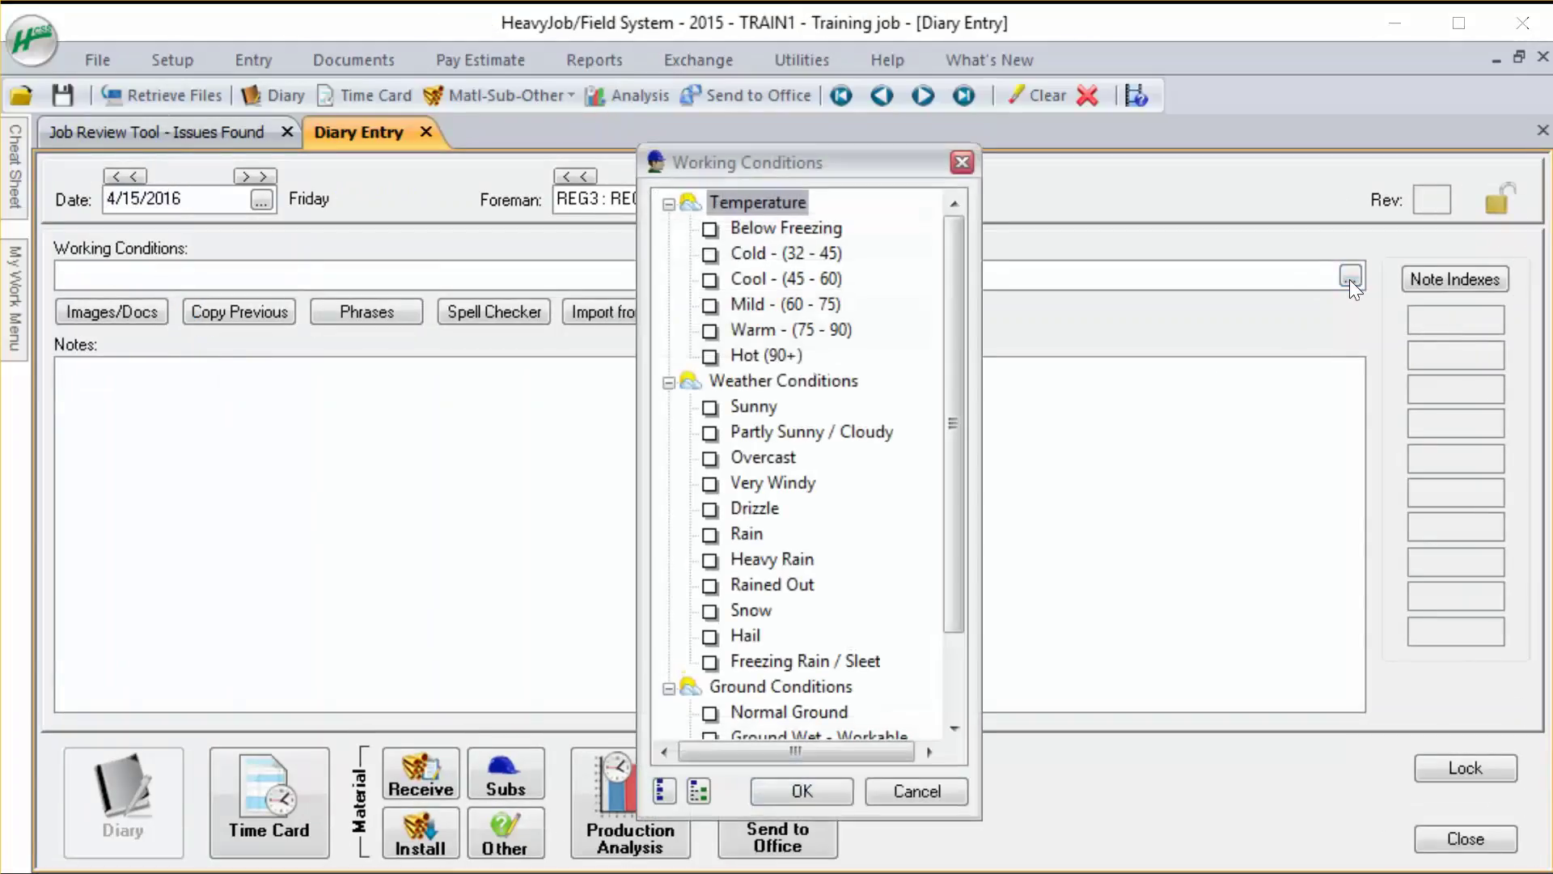
left_click(710, 305)
left_click(710, 407)
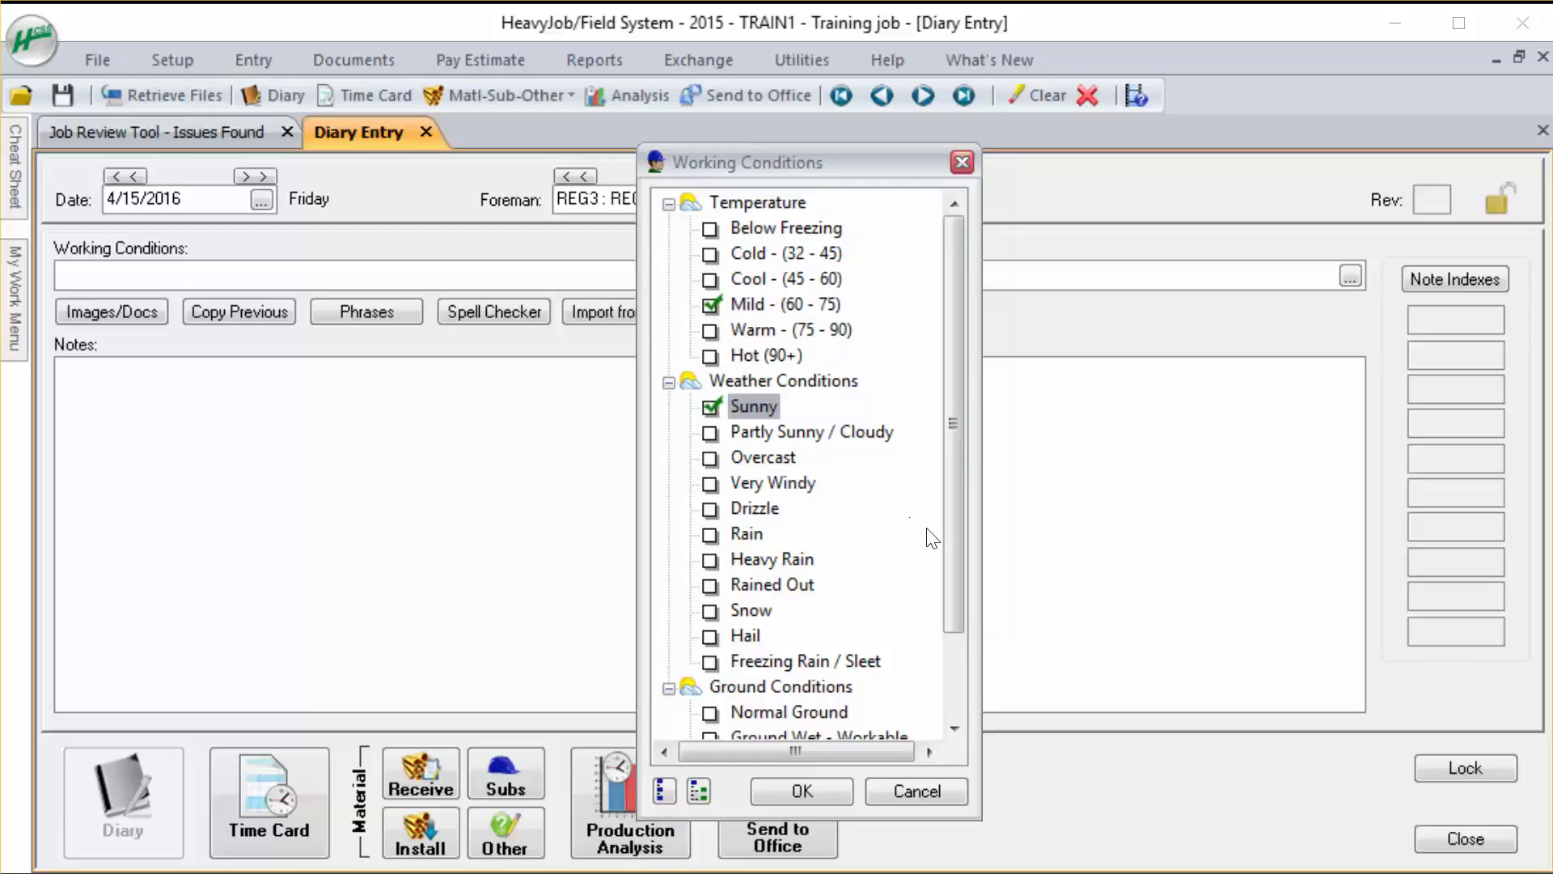
left_click_drag(949, 542, 949, 623)
left_click(710, 611)
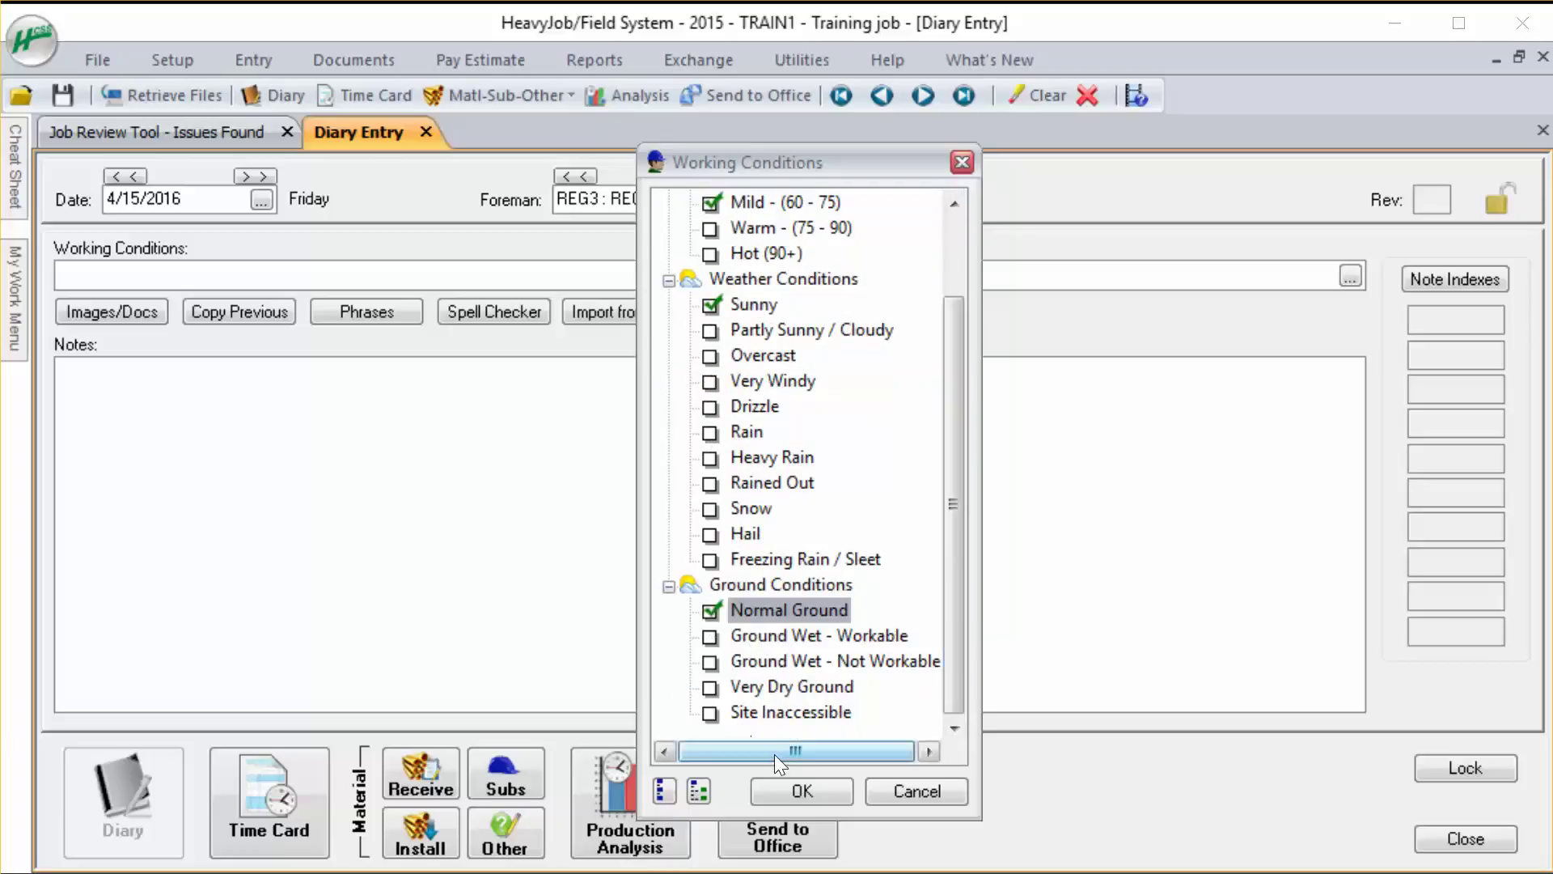
left_click(797, 789)
Enter the diary note "Mob to site, setup porta pots." and close the 4/15/2016 diary entry
left_click(402, 423)
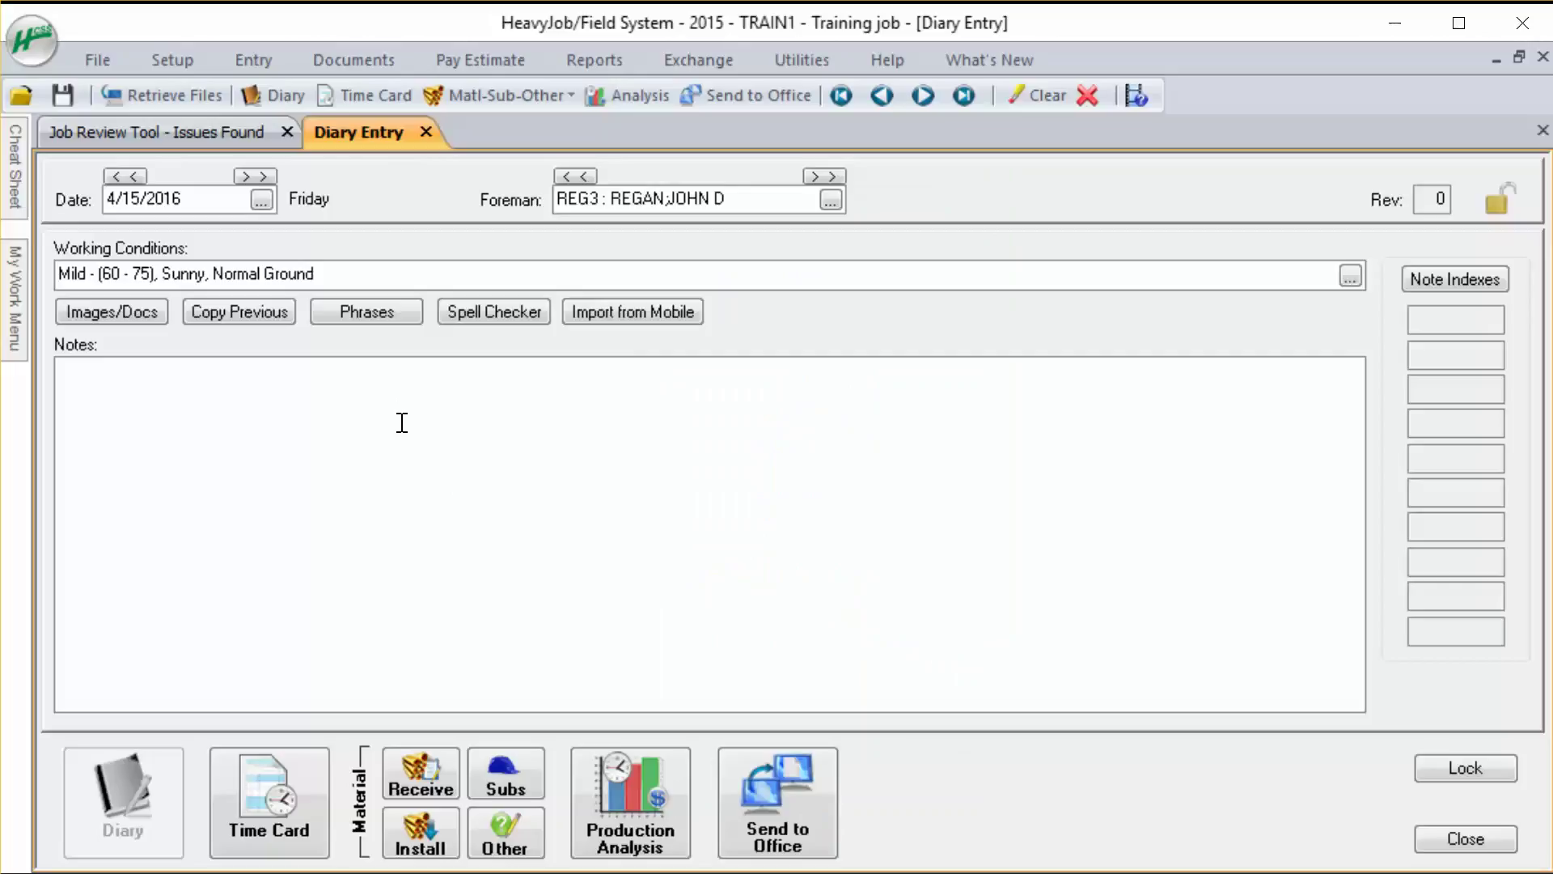
type("Mob to site, setup porta pots.")
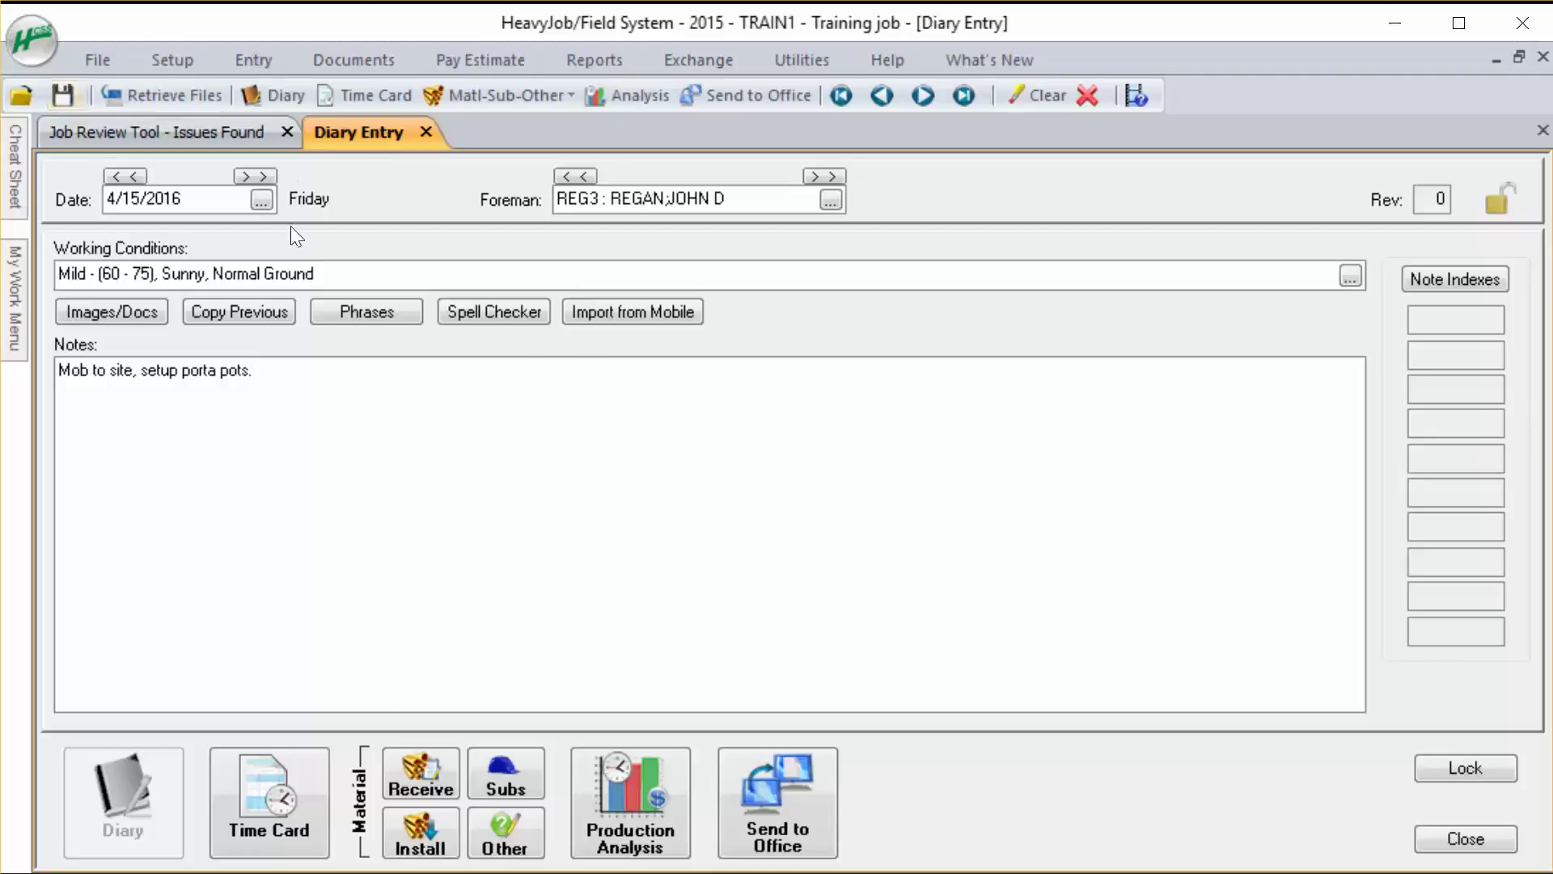
left_click(426, 132)
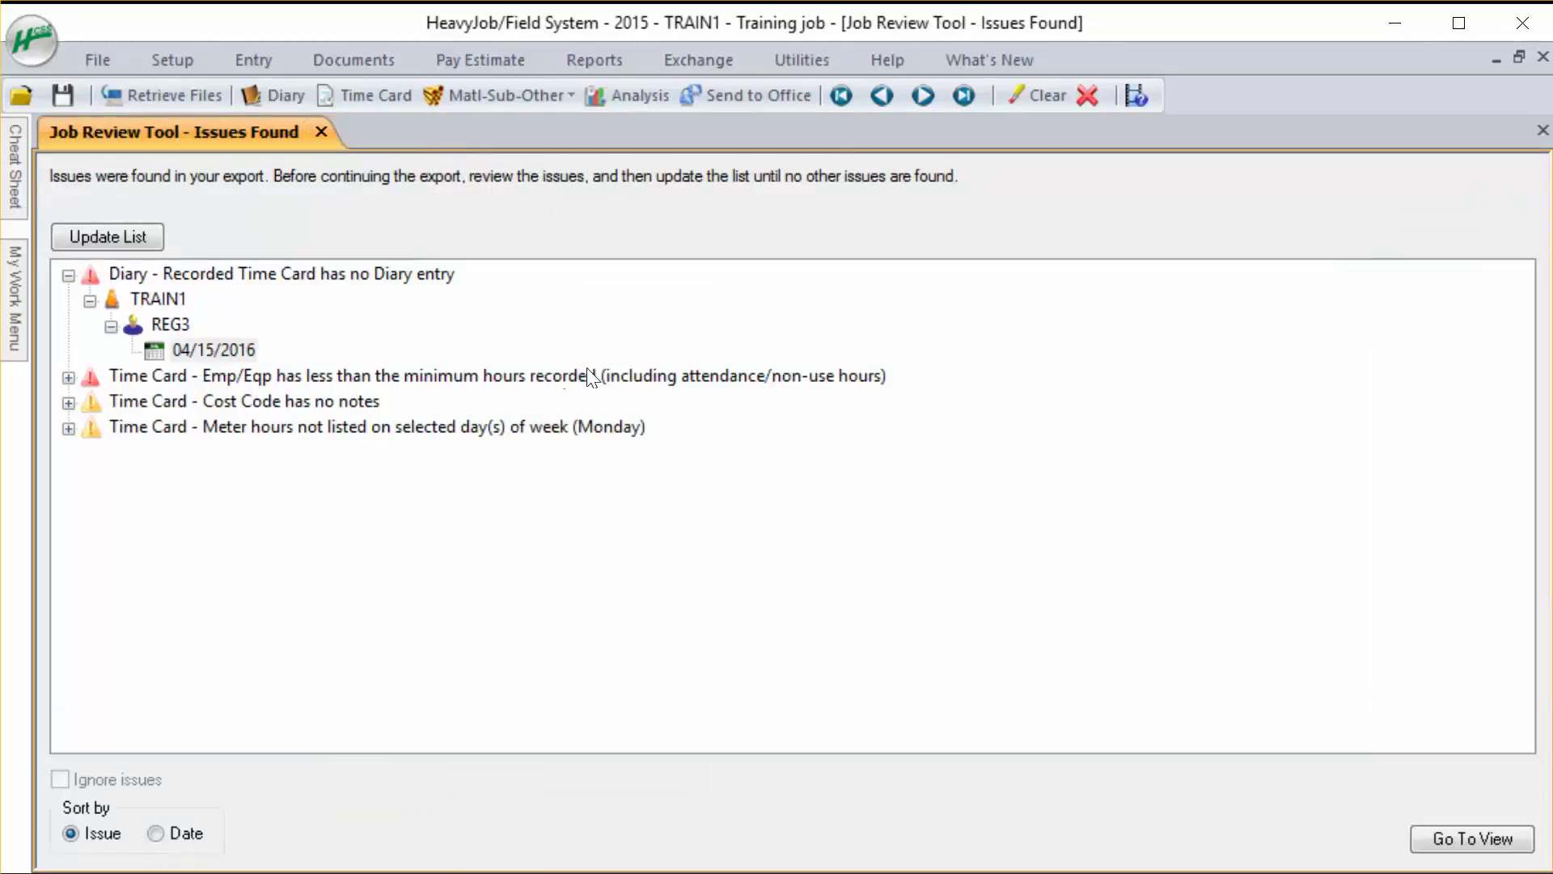
Open the 04/15/2016 time card from the issue about employees or equipment with less than the minimum hours
left_click(69, 377)
left_click(89, 402)
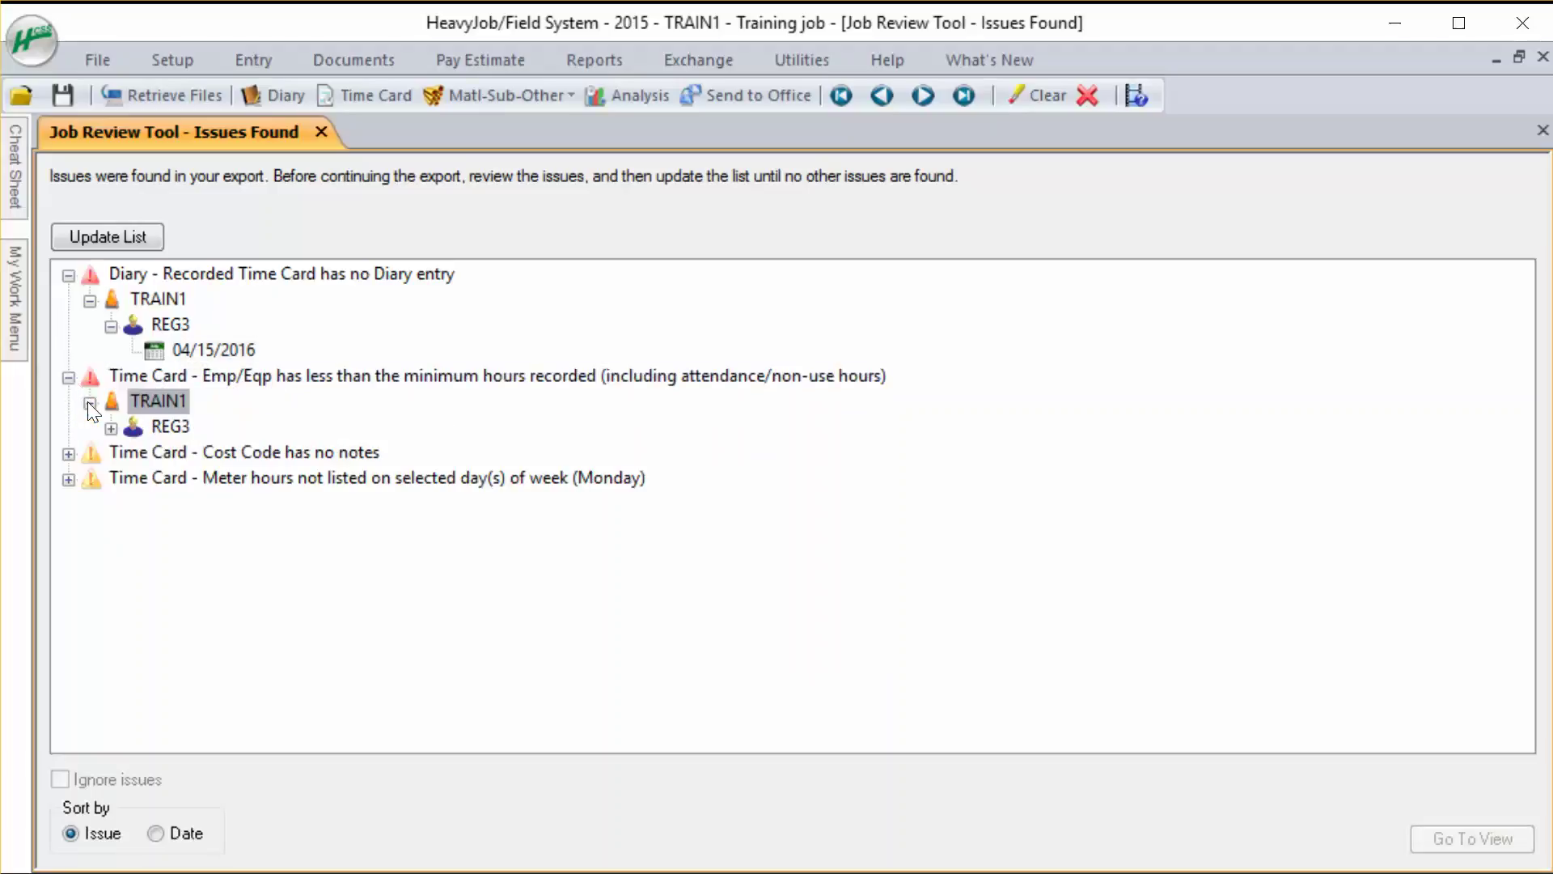
left_click(111, 428)
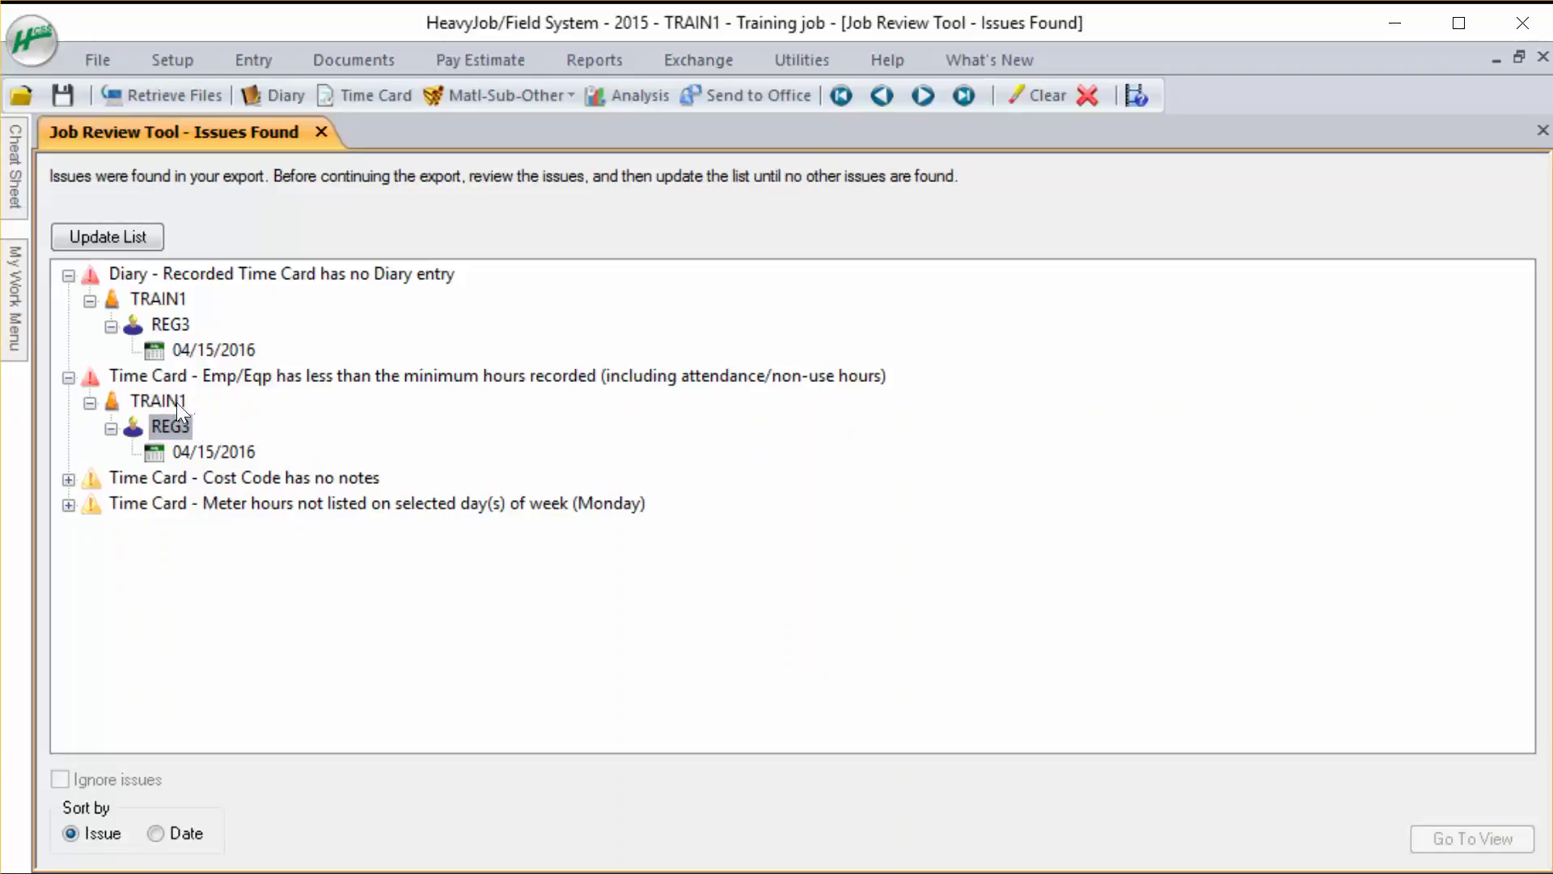
double_click(230, 451)
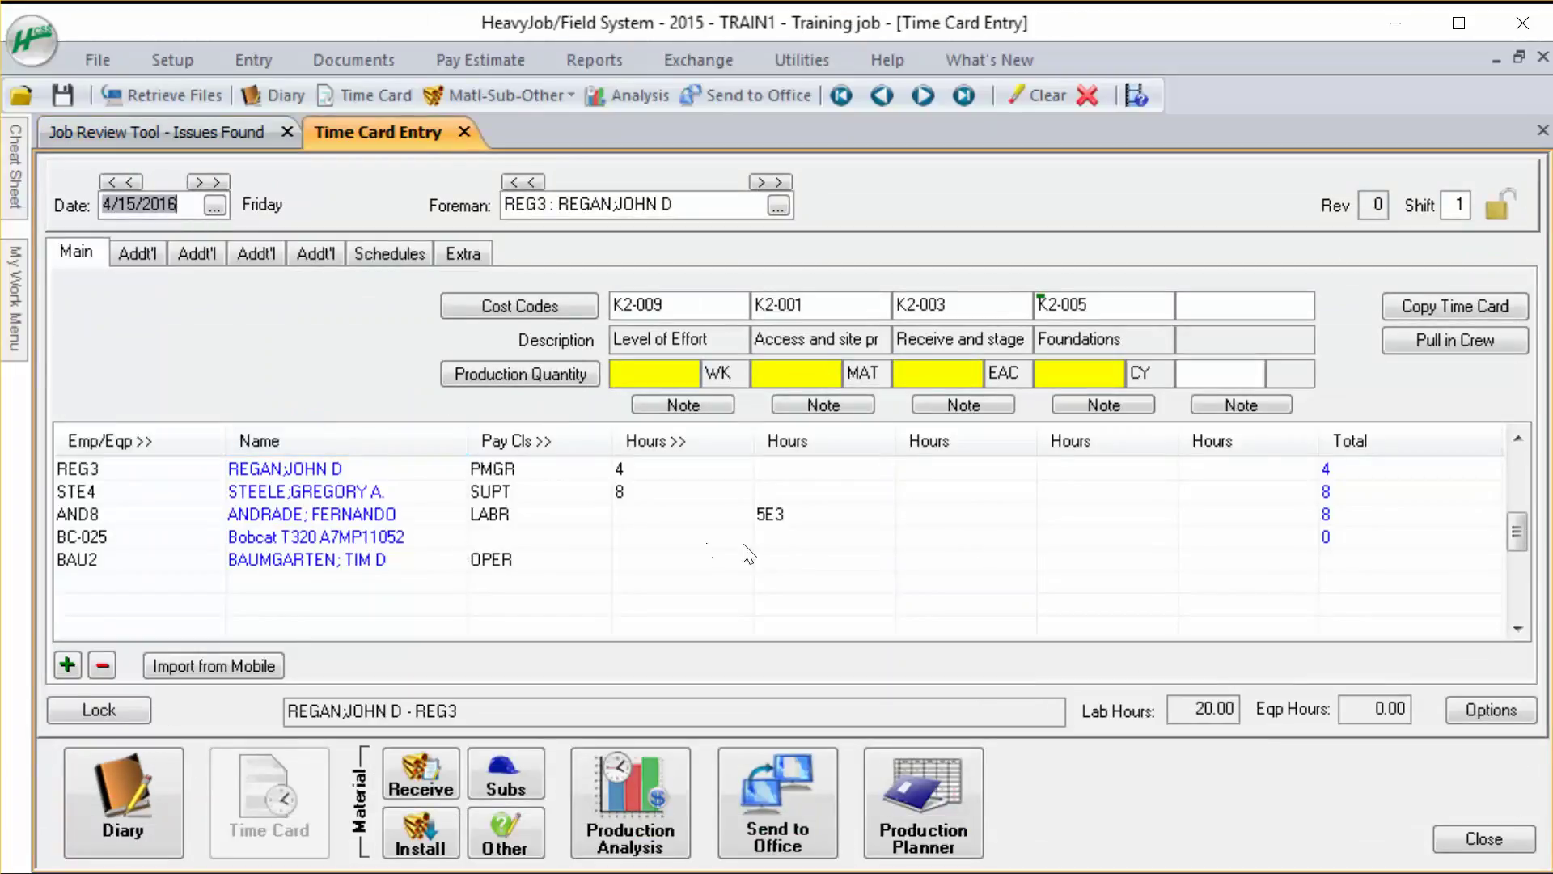
On K2-001, enter 10 hours for Bobcat T320 (BC-025) and 8/2 for the operator, and close the time card
left_click(784, 538)
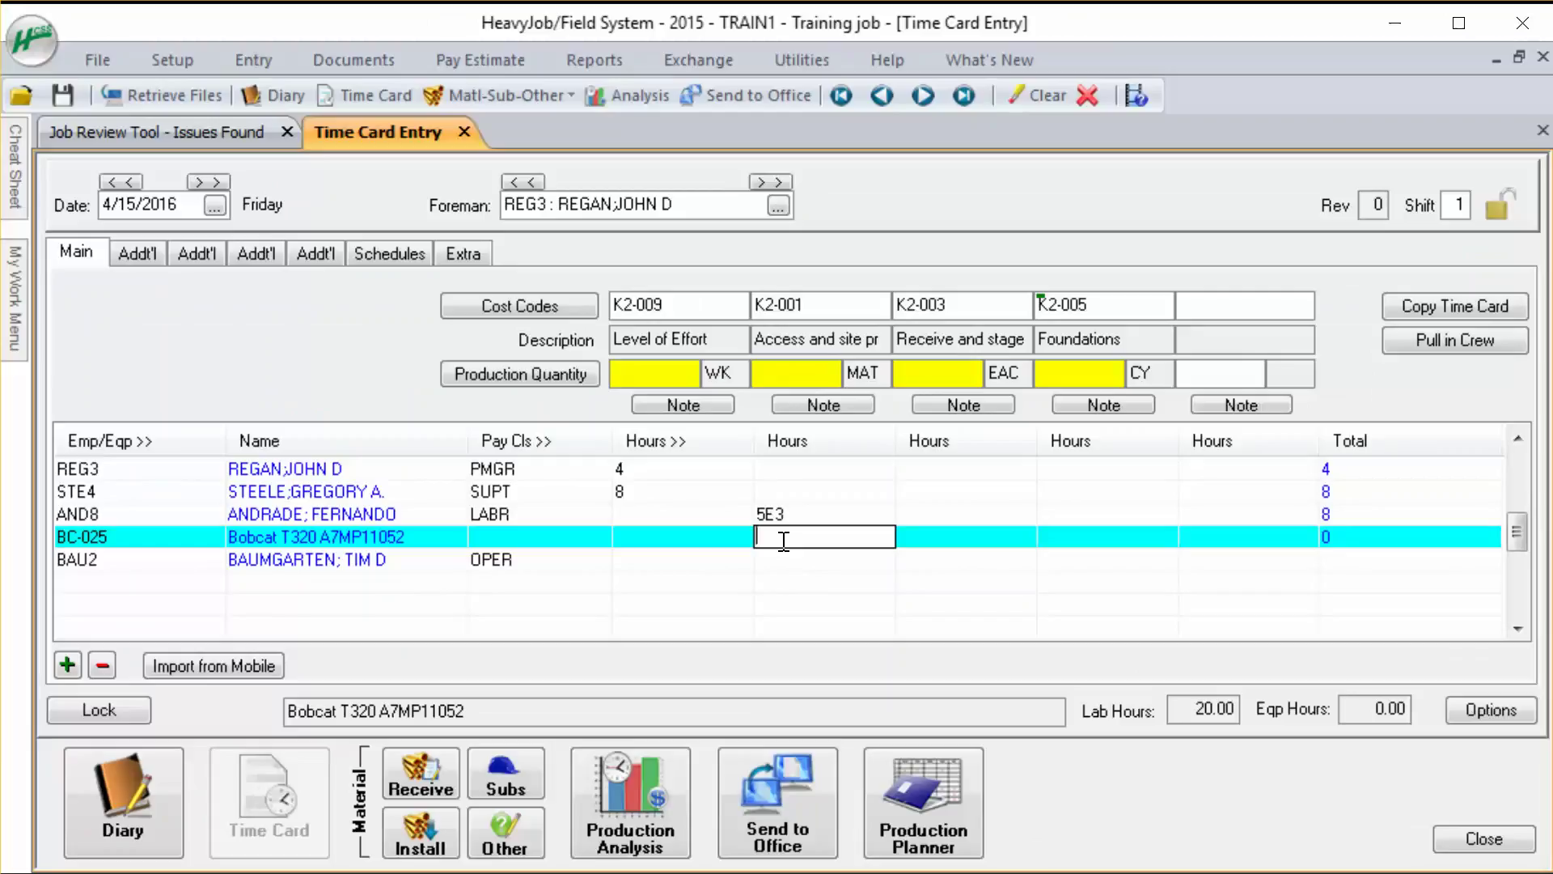
type("10")
key("Return")
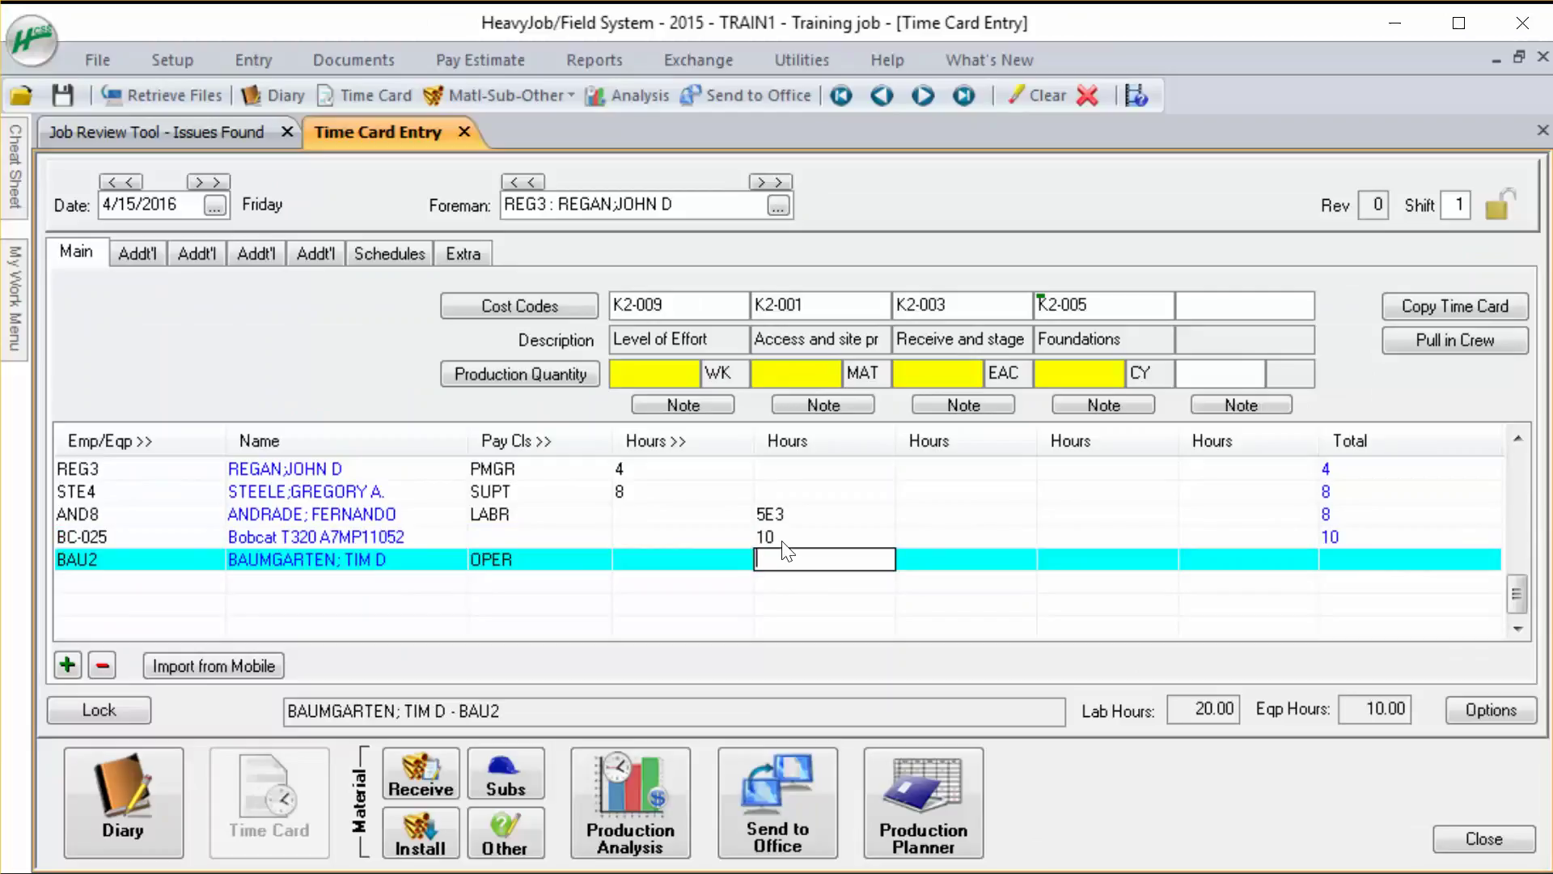
type("8/2")
left_click(852, 535)
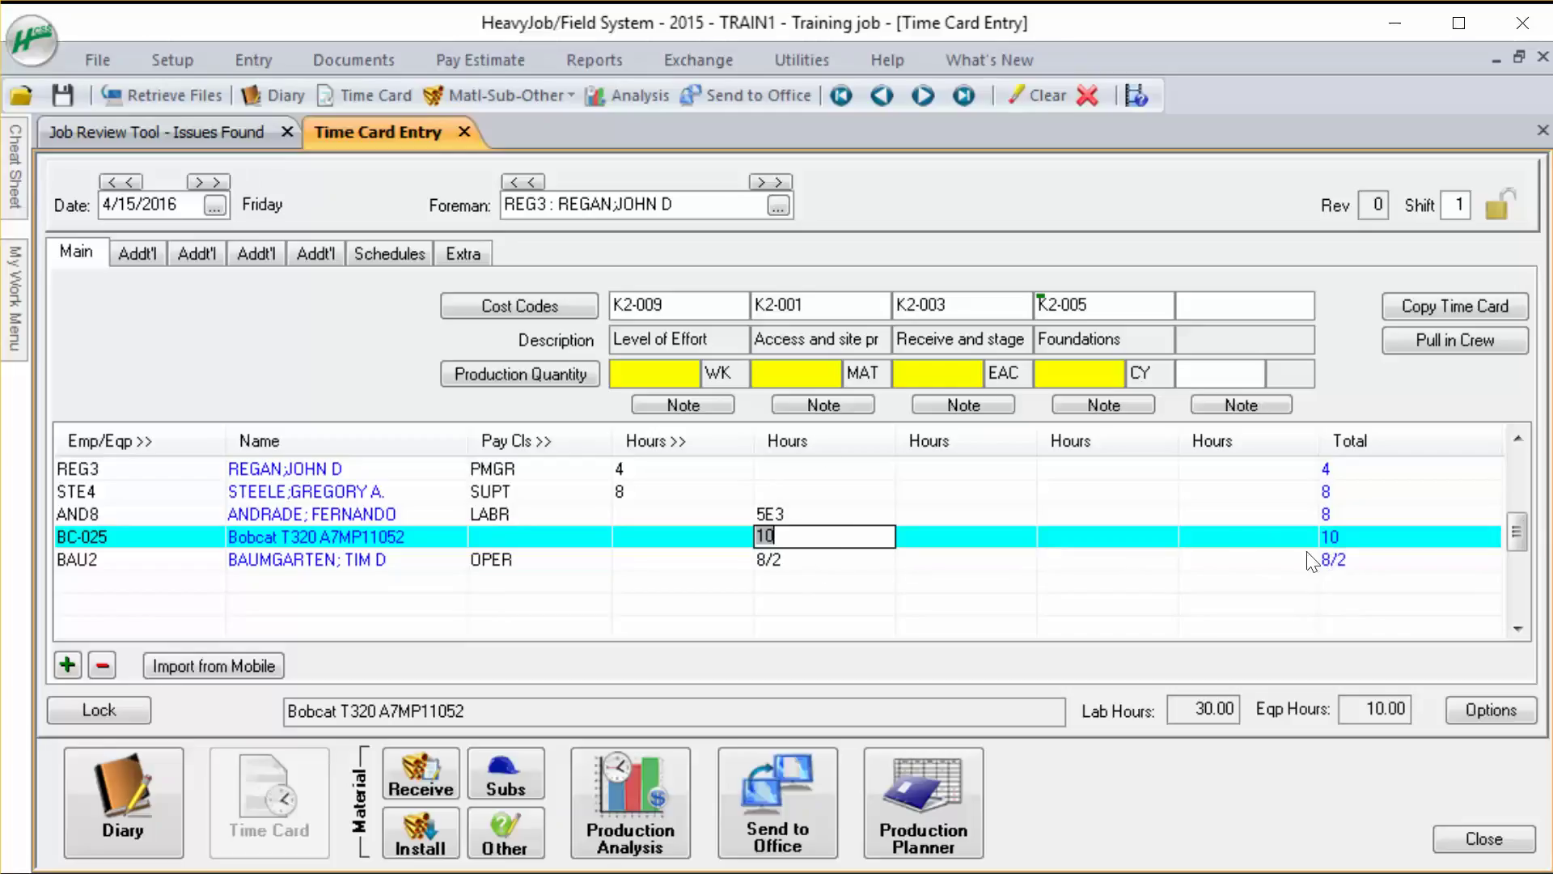
left_click(463, 131)
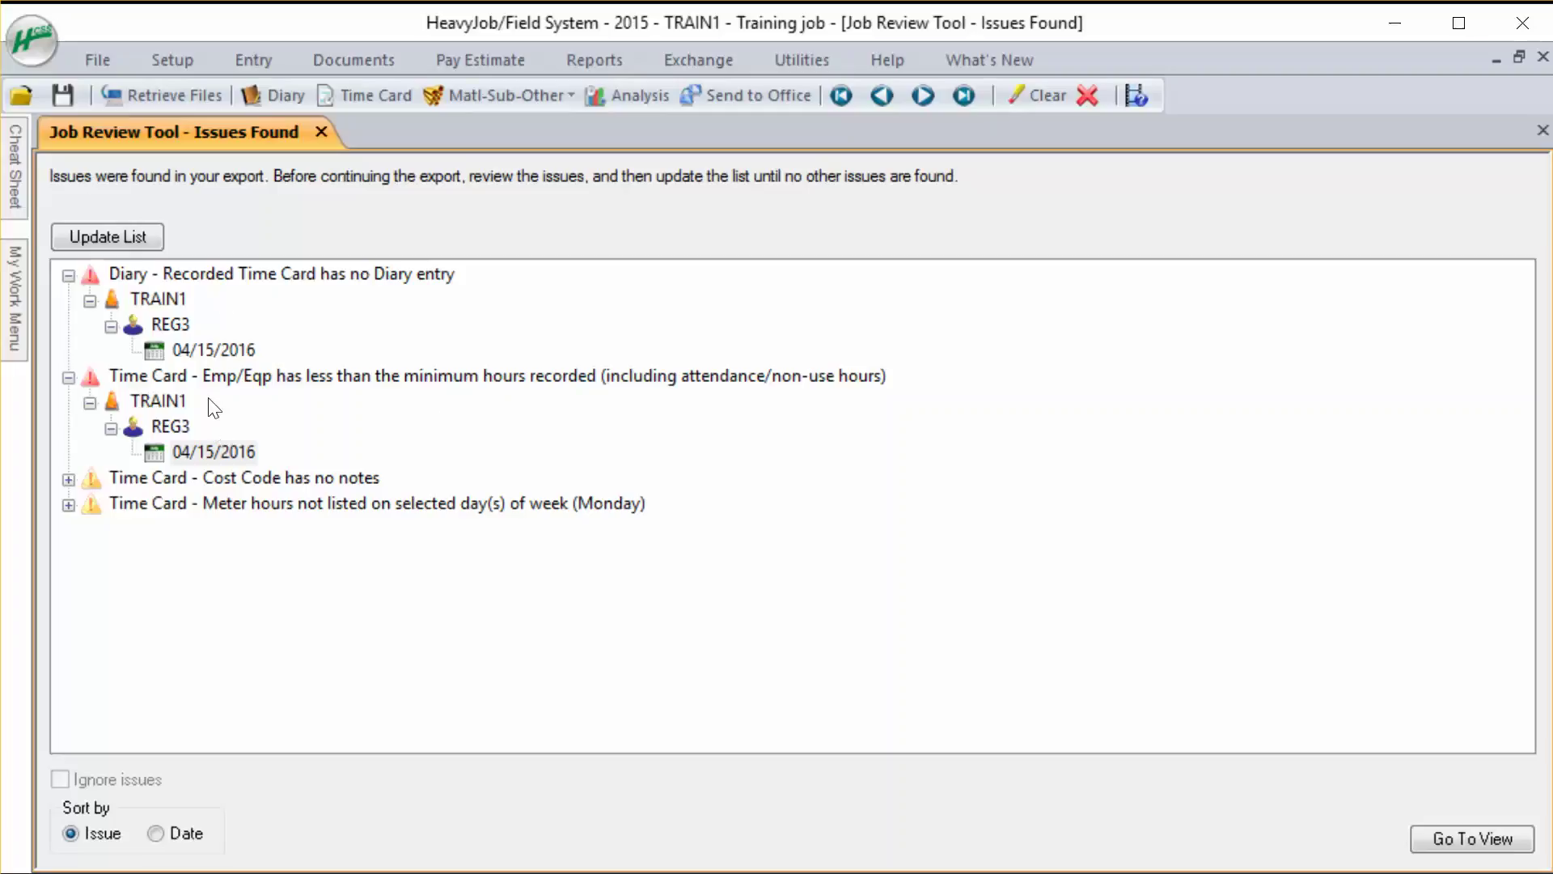
Update the export issue list and expand the minimum hours issue under TRAIN1
left_click(115, 235)
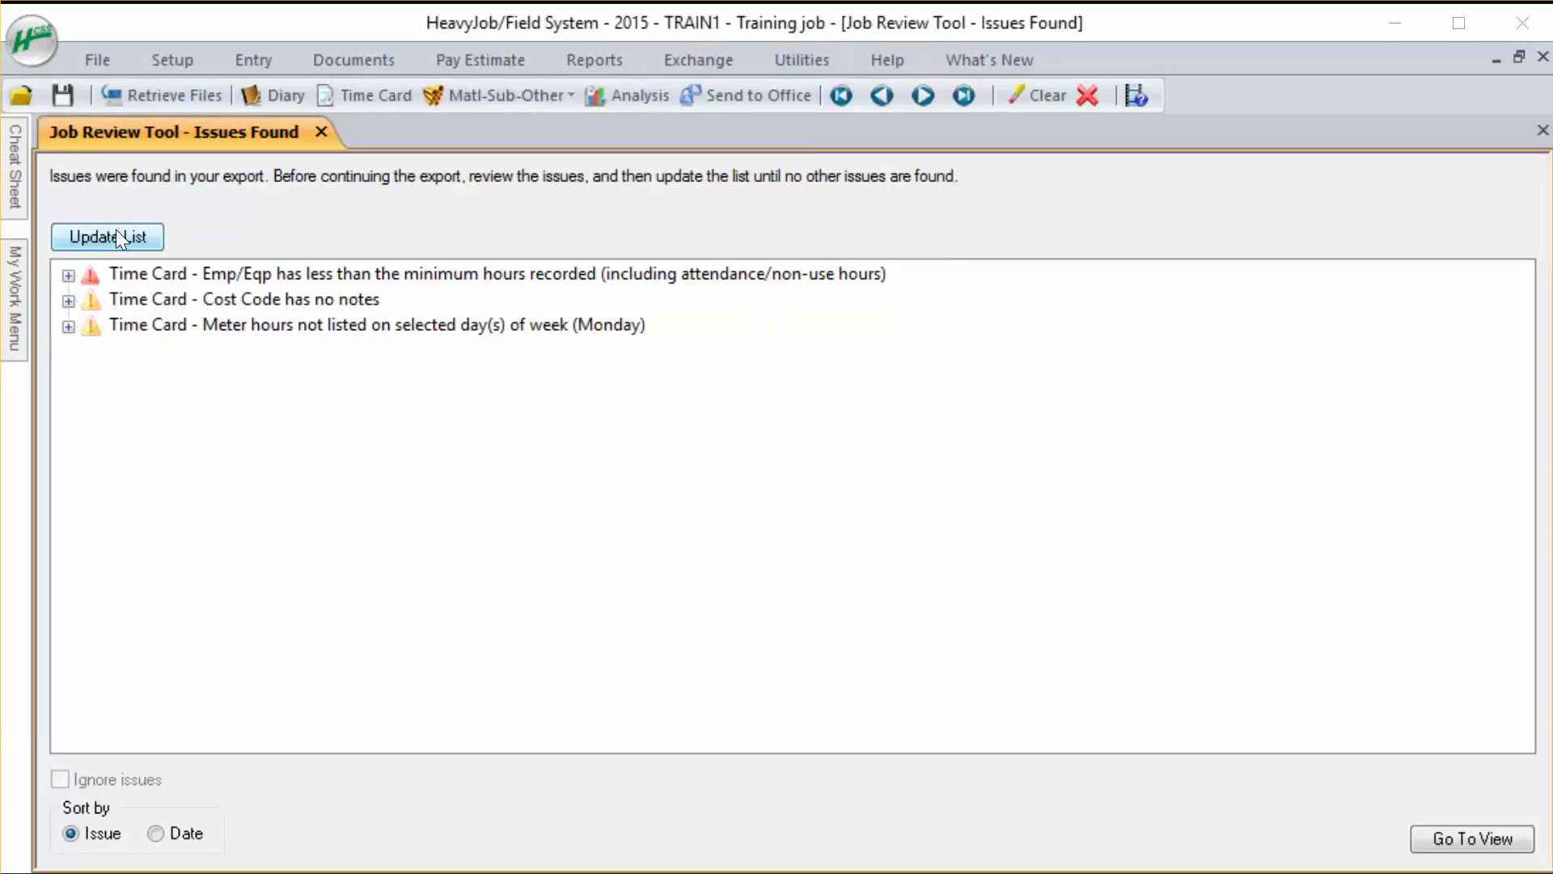
left_click(68, 275)
left_click(94, 301)
double_click(160, 326)
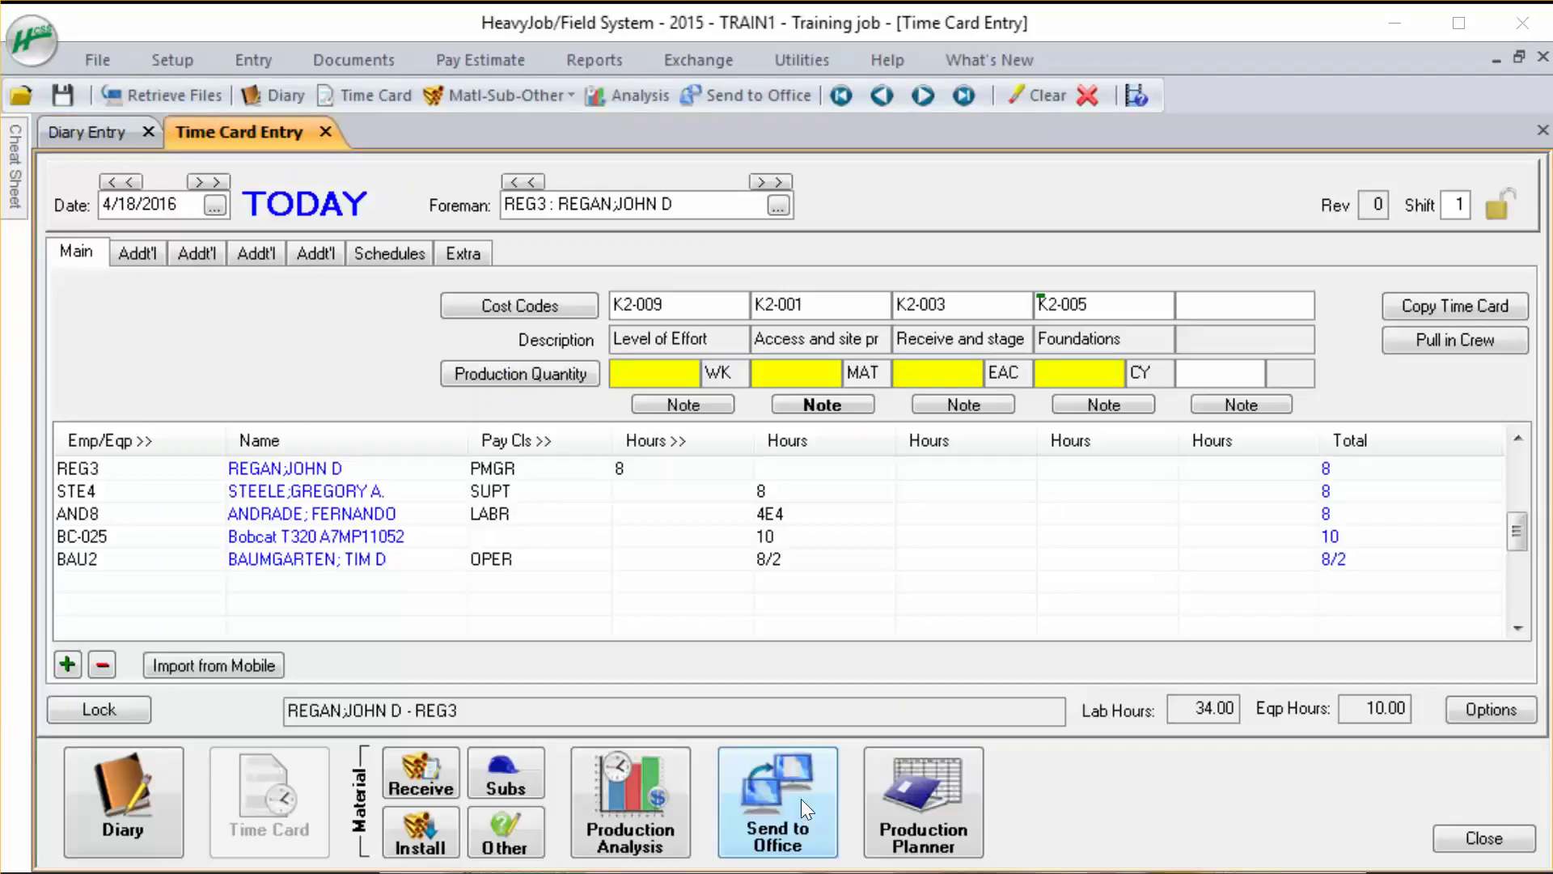
Open Send to Office from the 4/18/2016 time card and set the export range to start on 4/15/2016
left_click(801, 799)
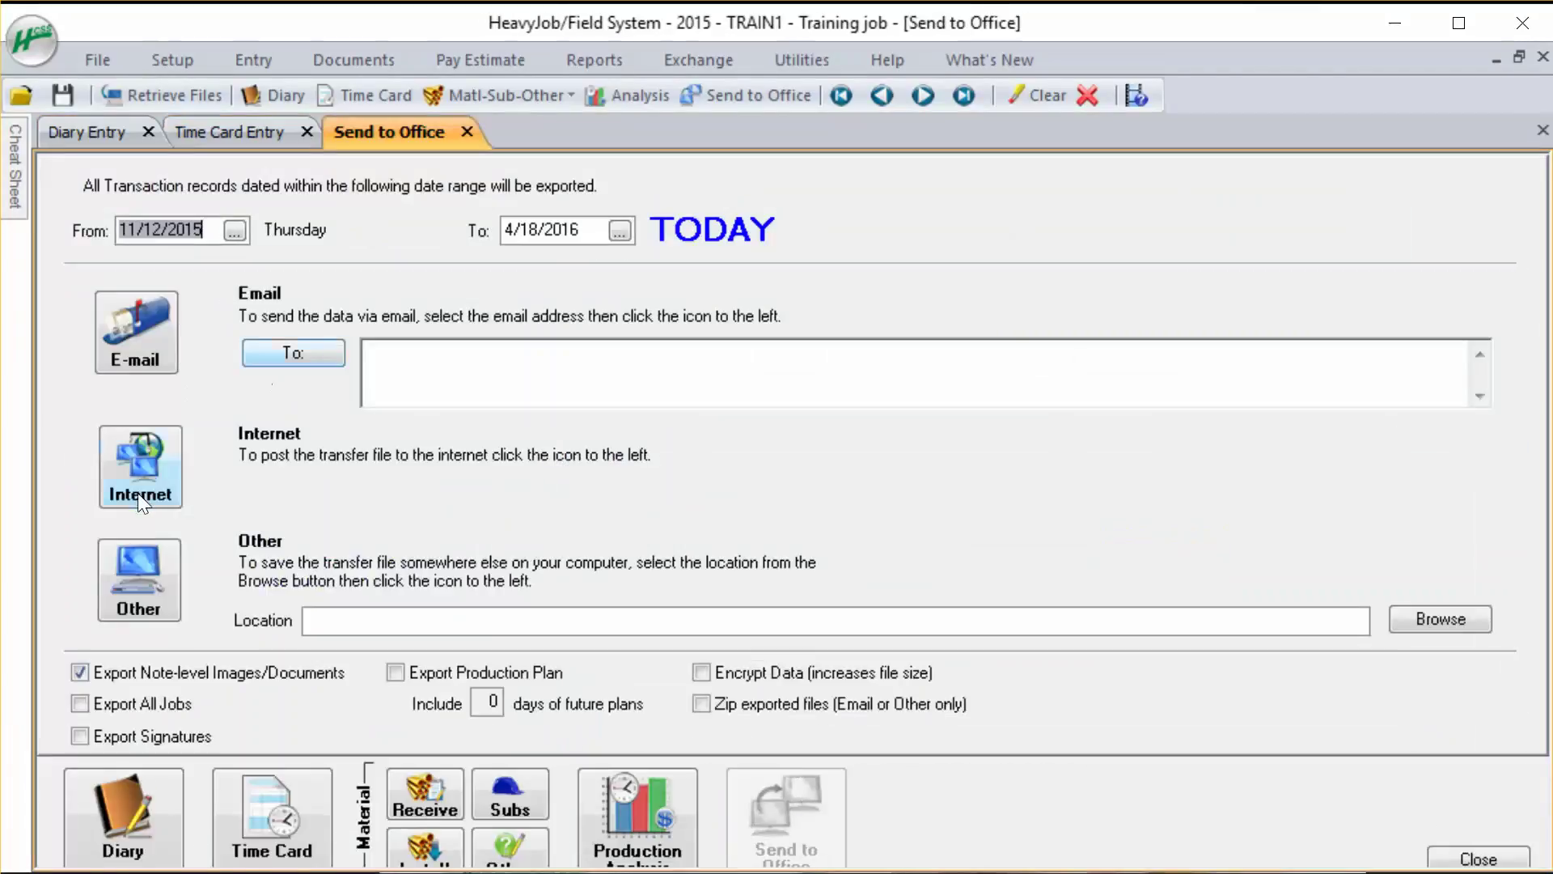
left_click(220, 230)
left_click(243, 232)
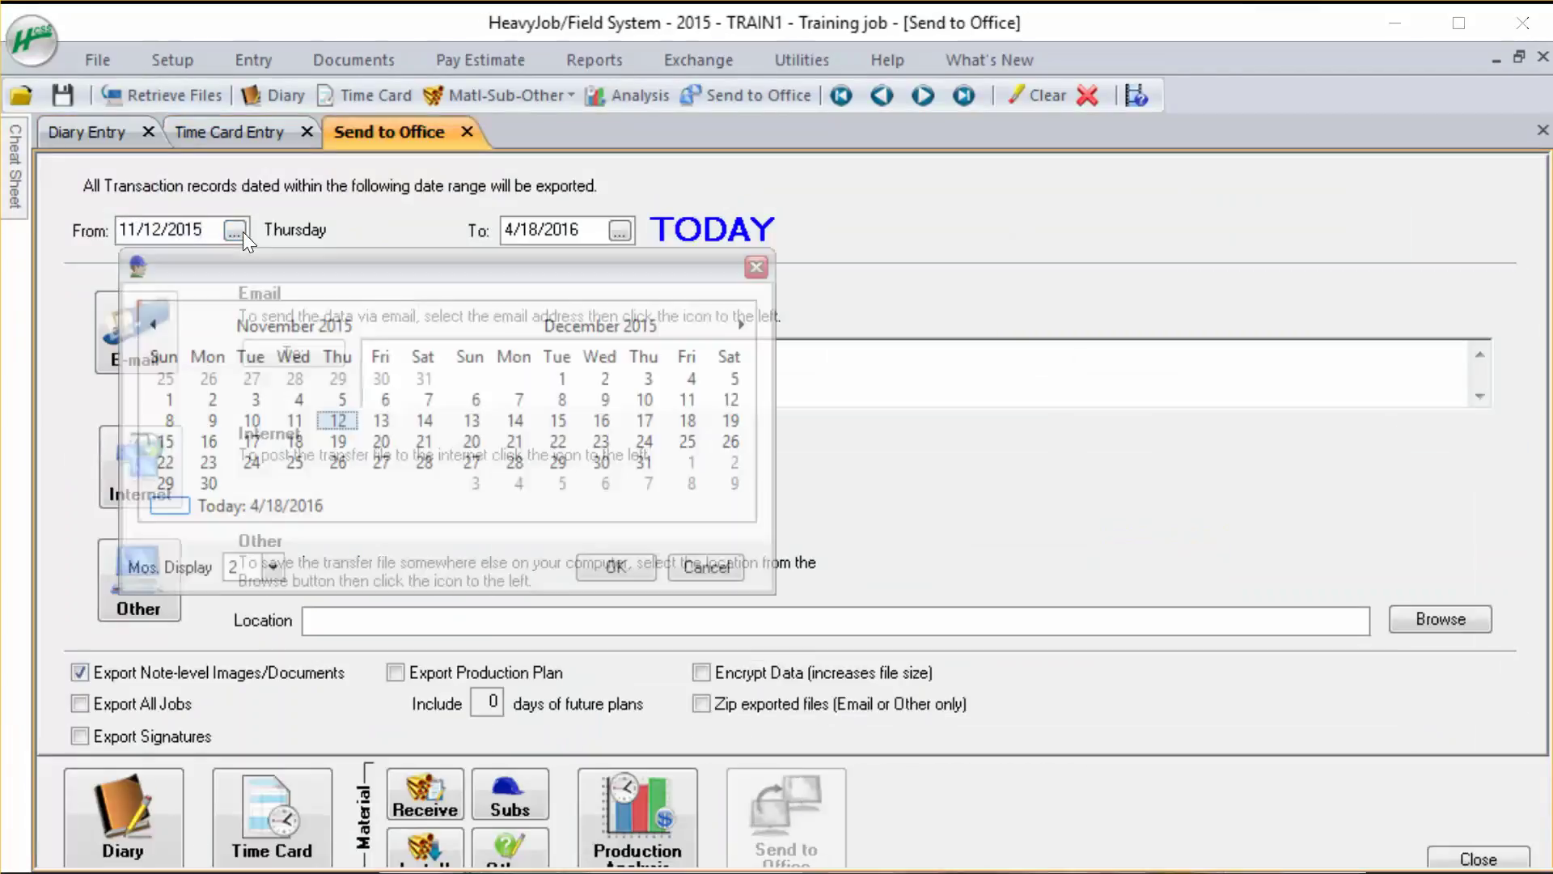
left_click(748, 326)
left_click(748, 326)
left_click(749, 326)
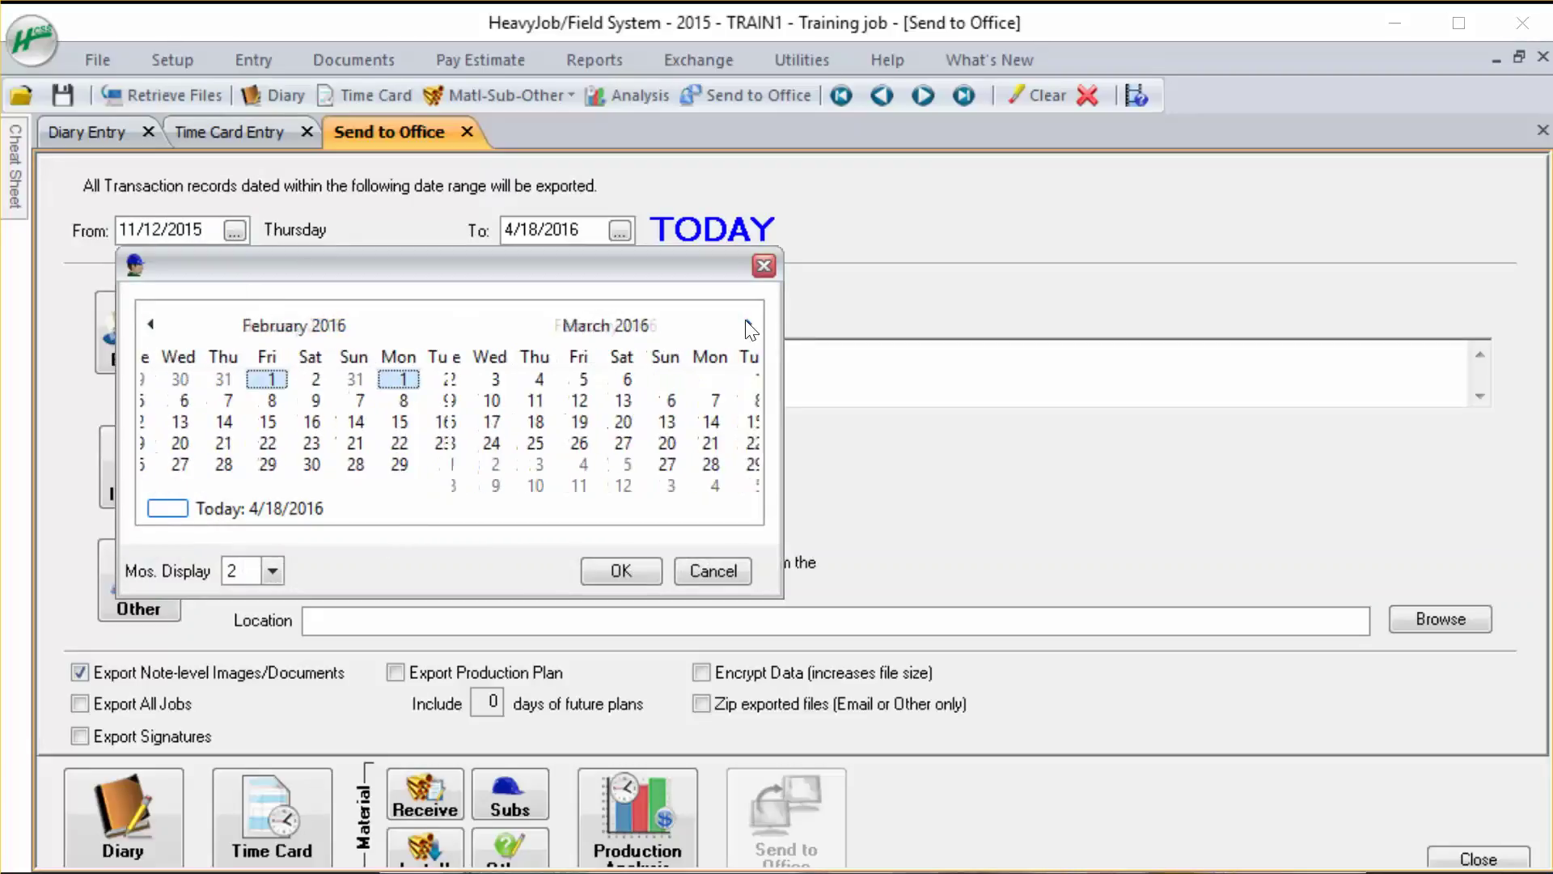
left_click(748, 326)
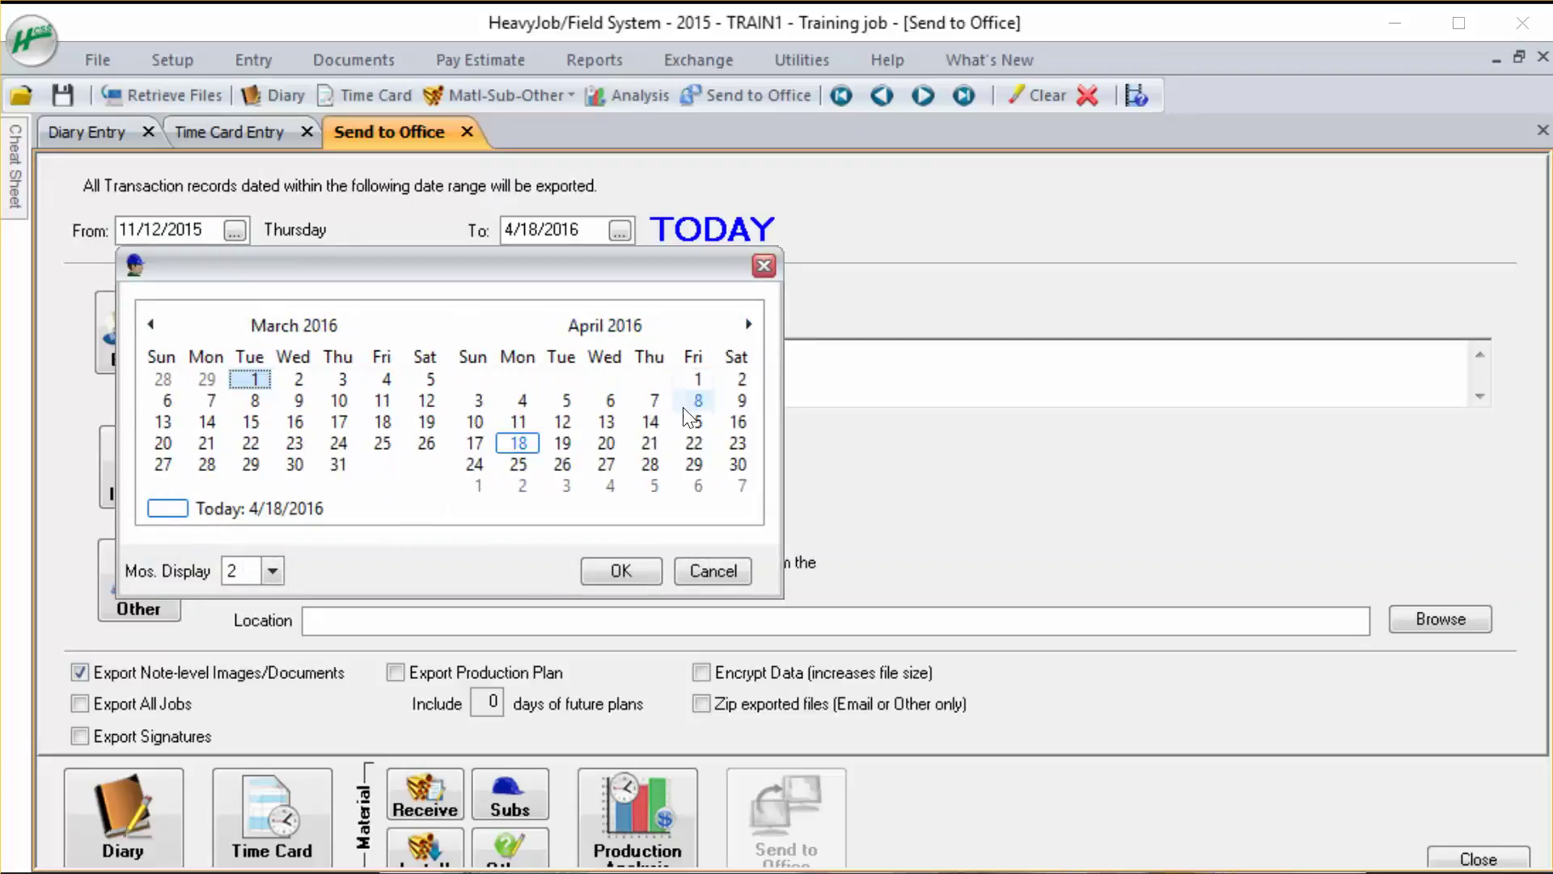
double_click(693, 421)
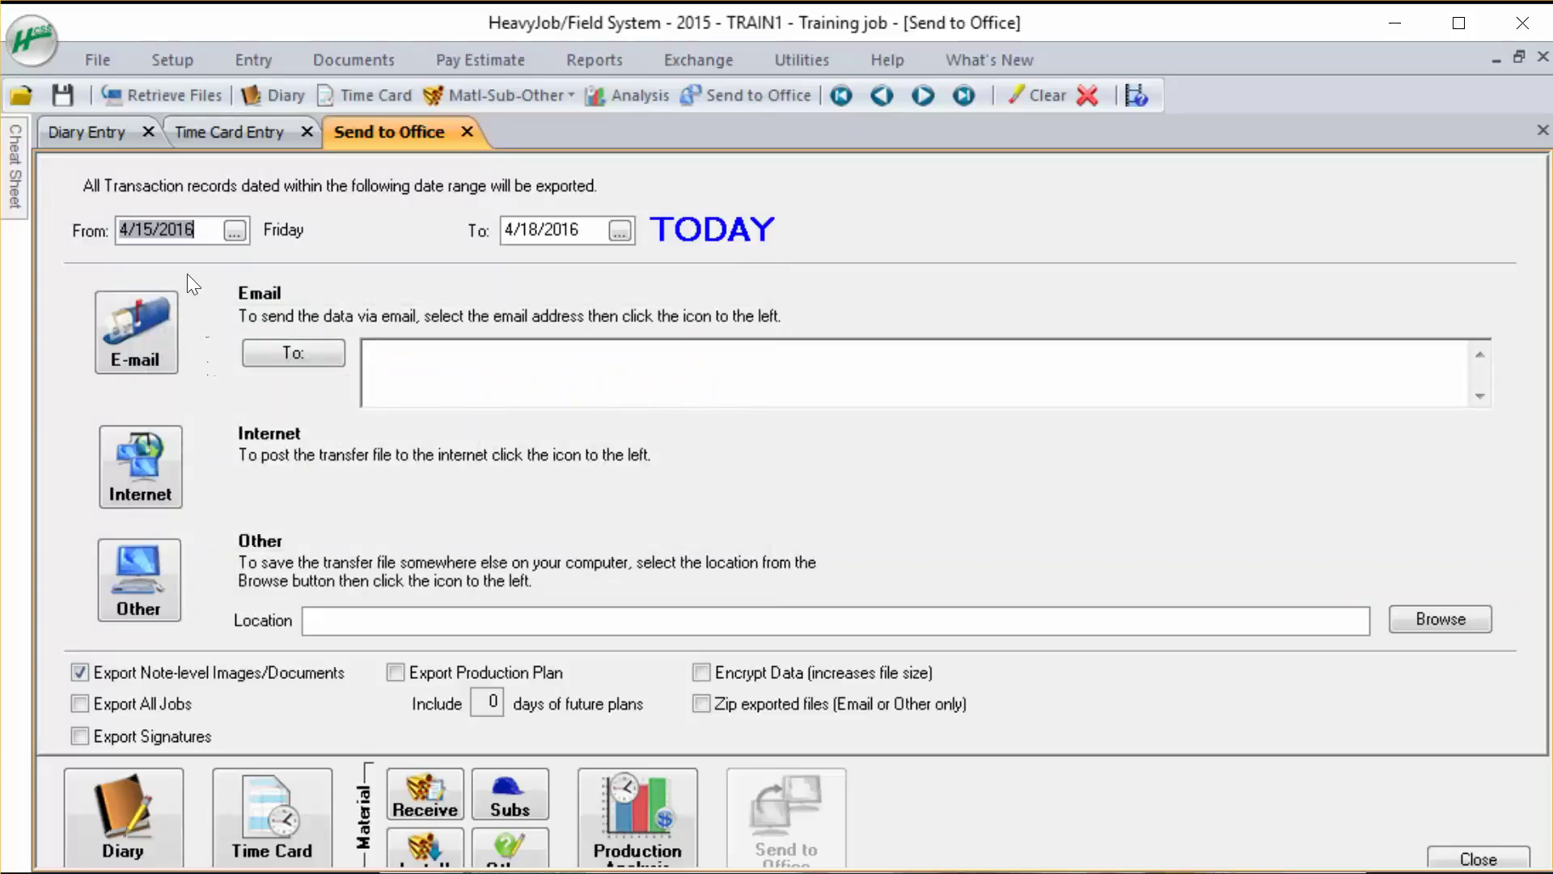
Start the Internet export and review the dates listed under the missing cost code notes and meter hours issues
left_click(158, 464)
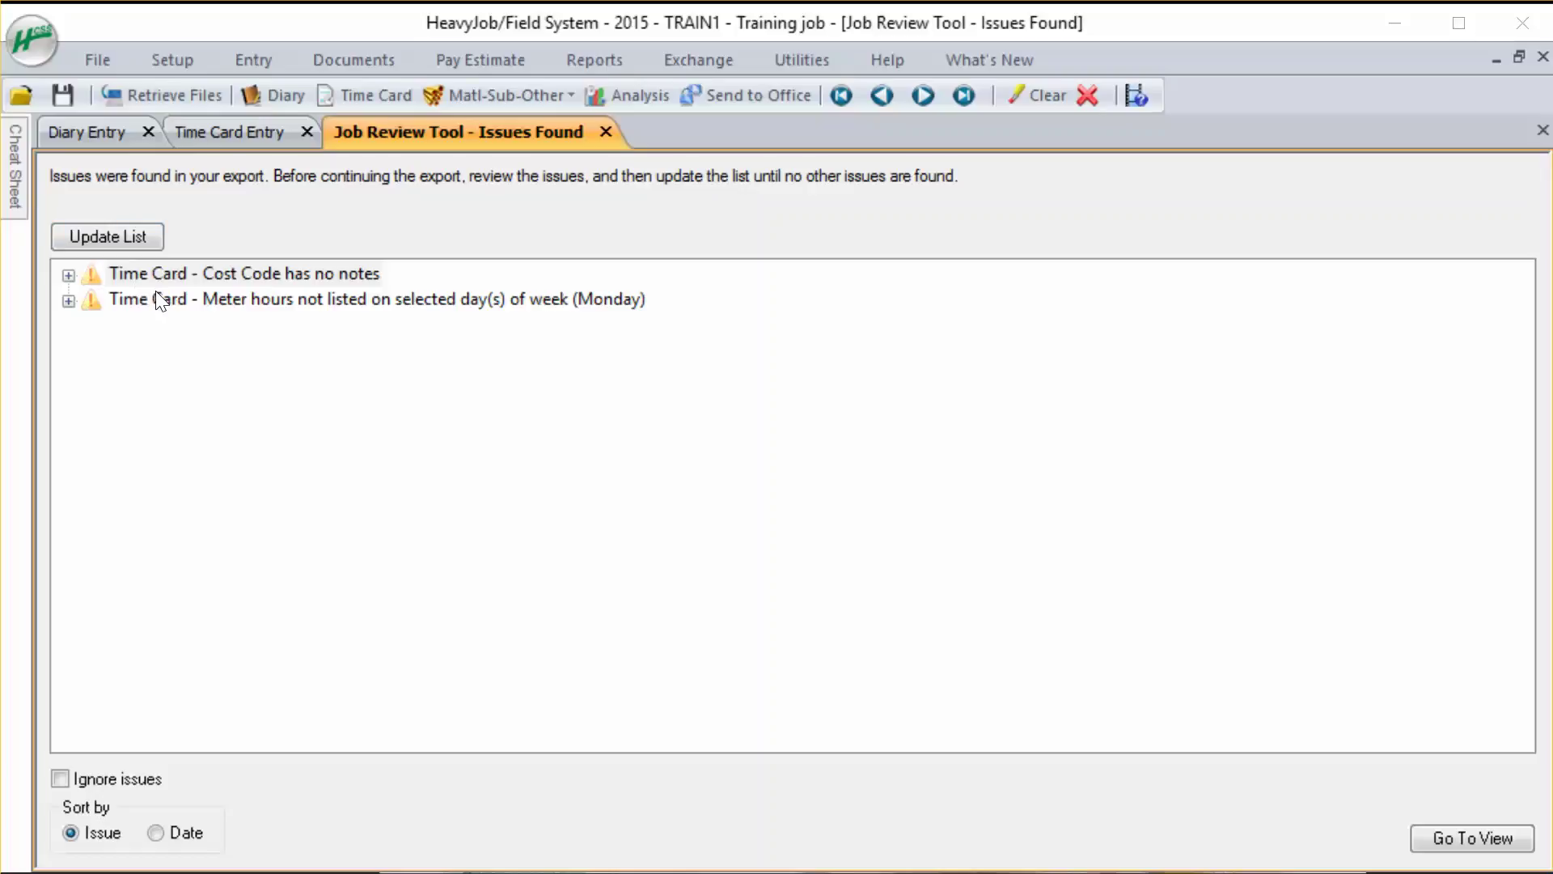
left_click(68, 276)
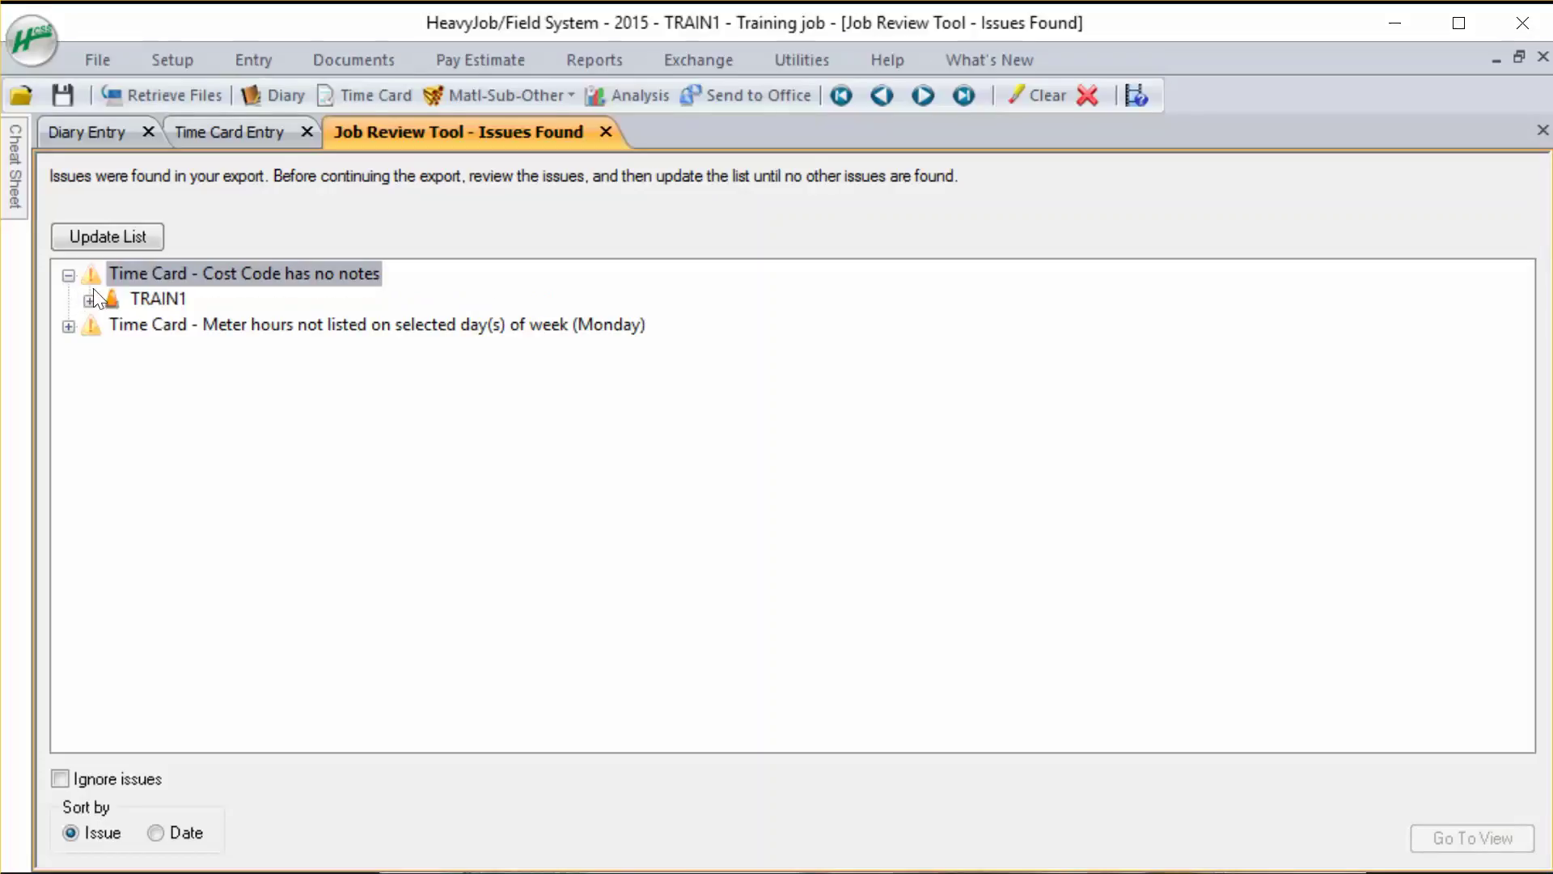
left_click(90, 301)
left_click(111, 327)
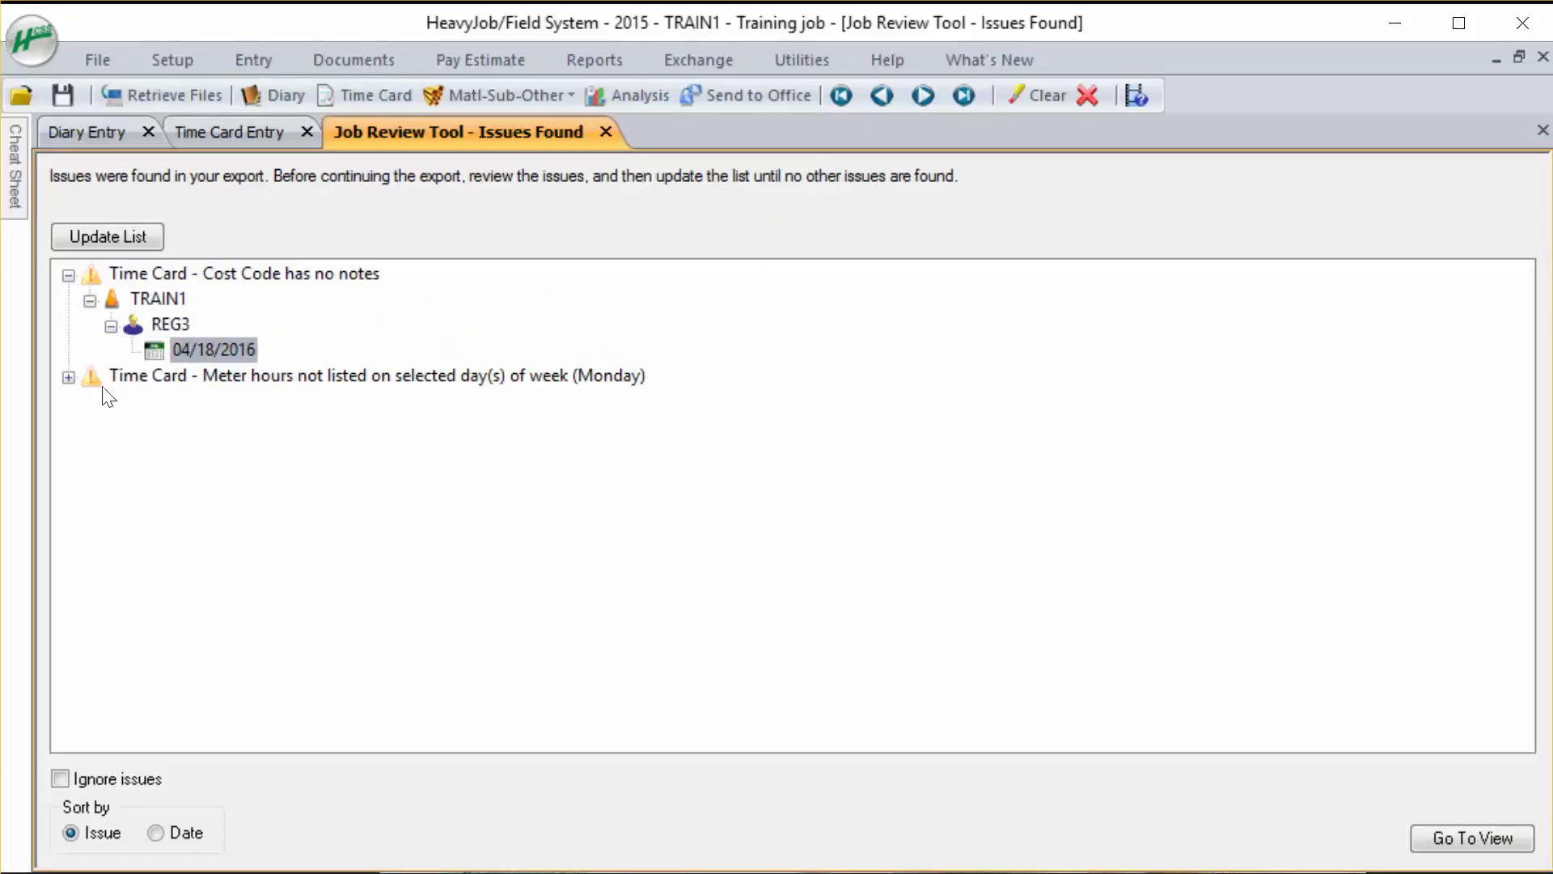
left_click(69, 378)
left_click(90, 403)
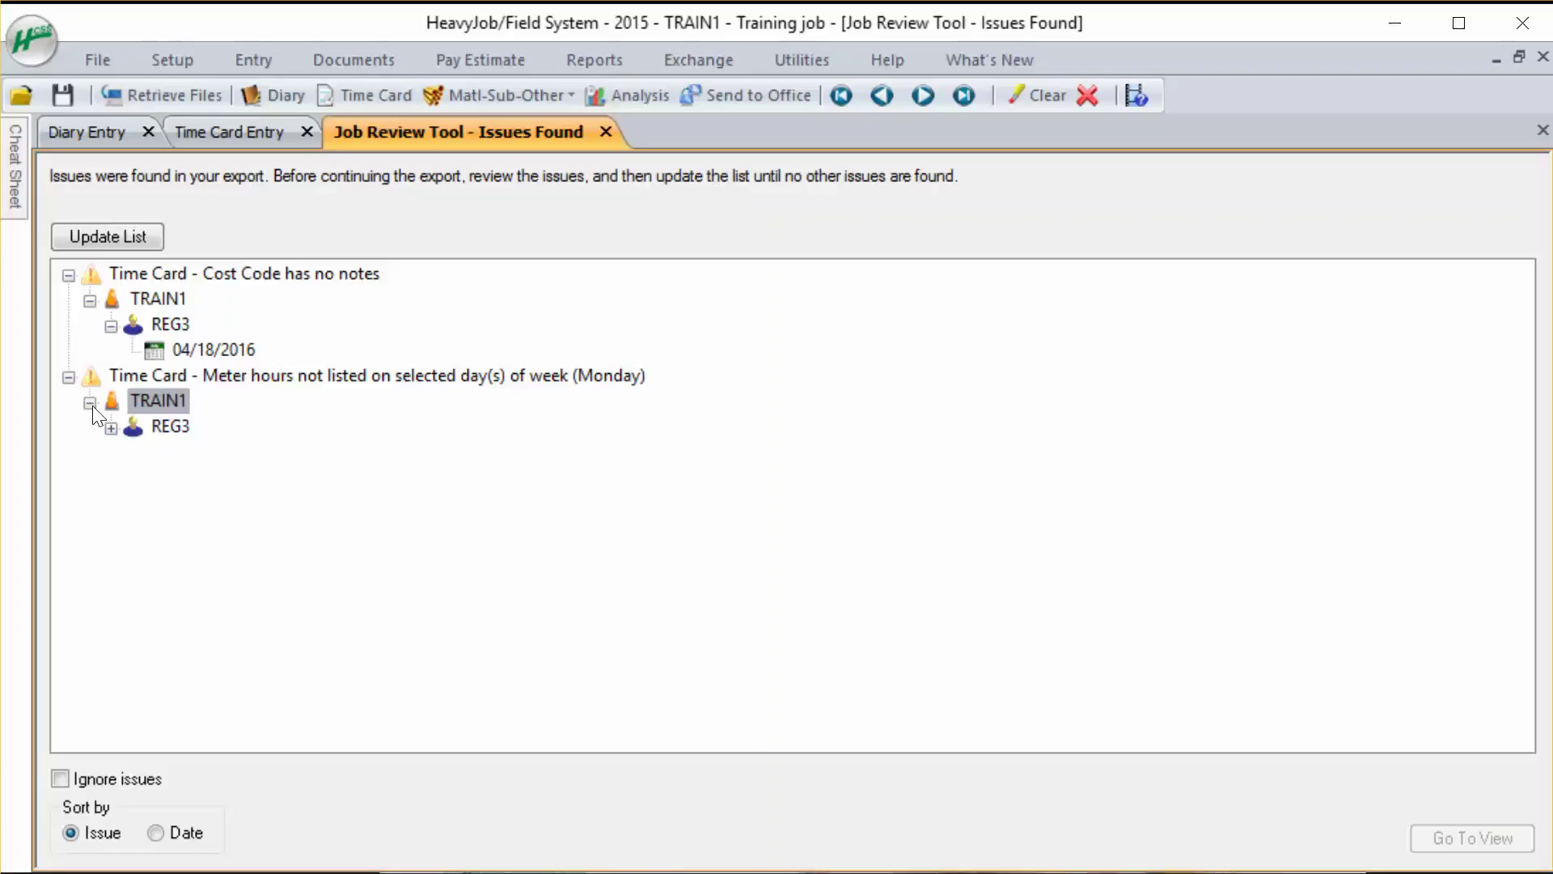
left_click(111, 428)
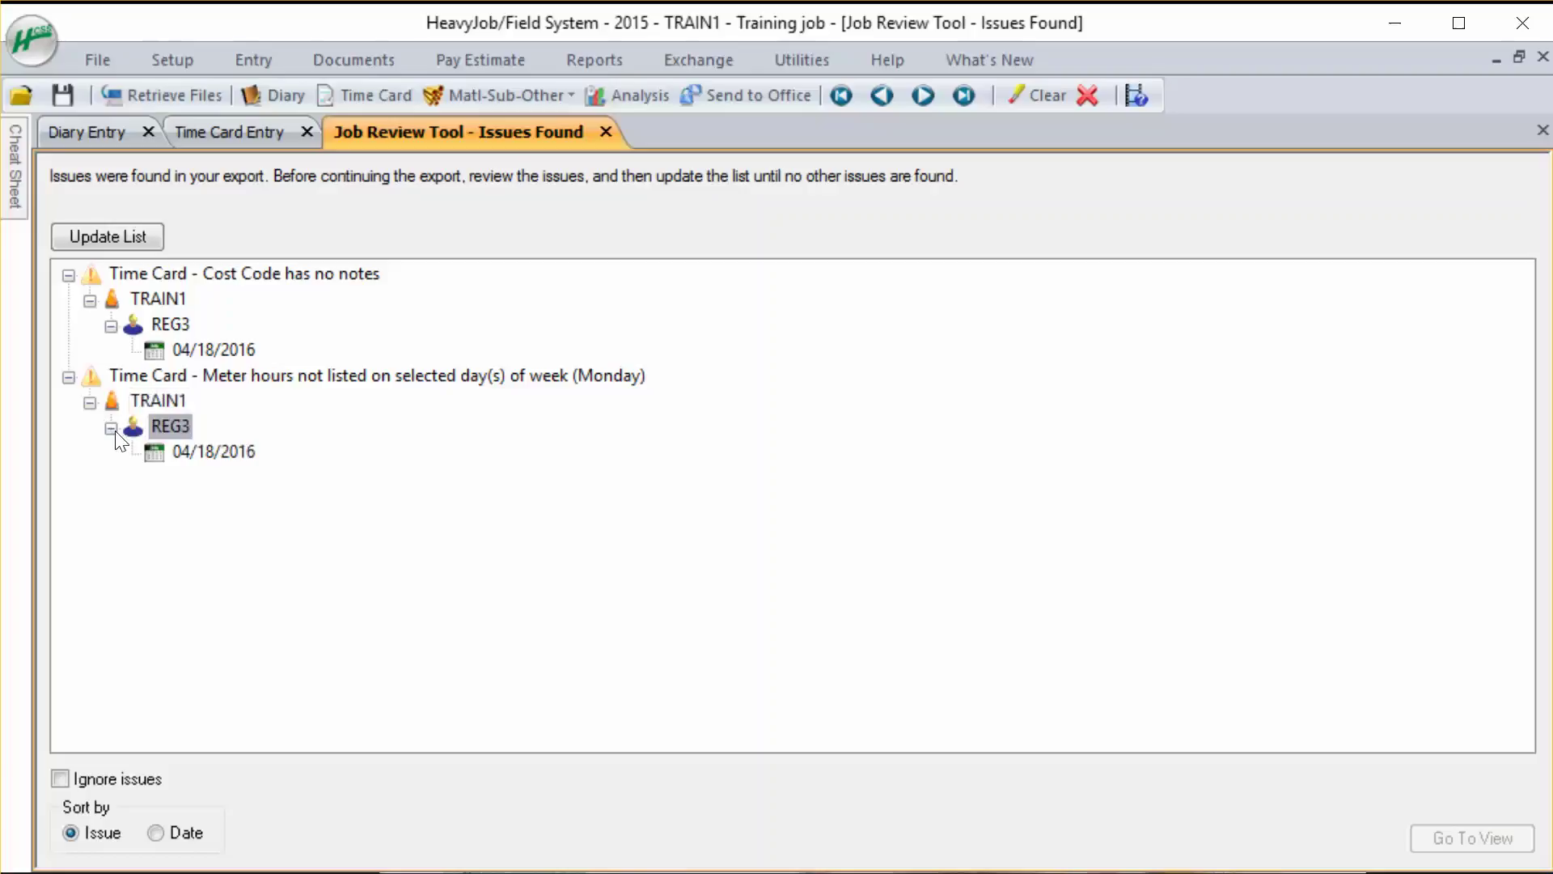
left_click(207, 458)
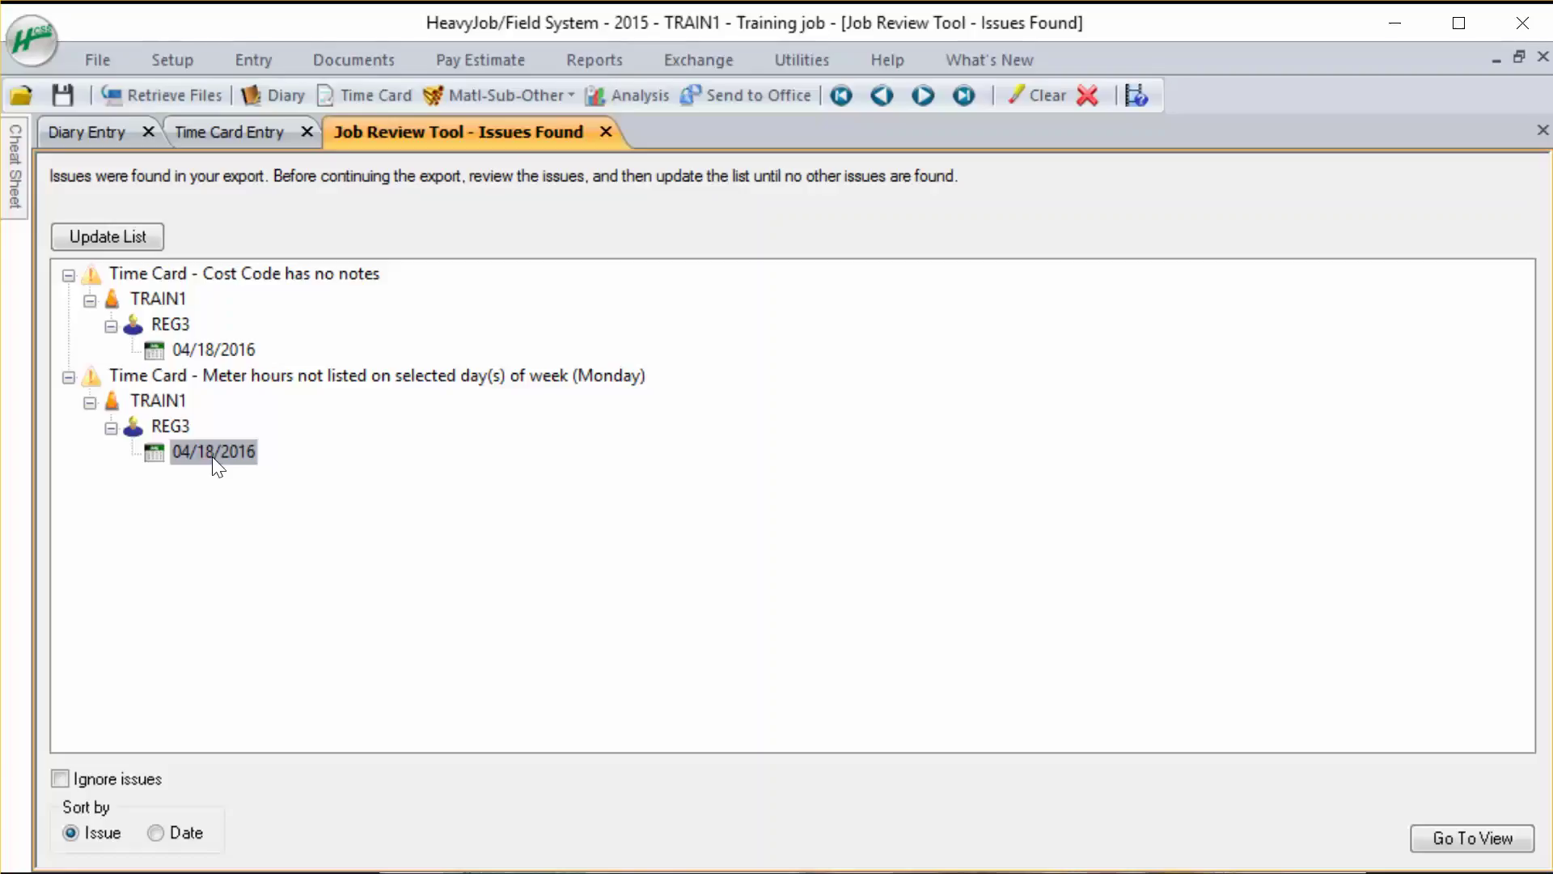
Ignore the remaining issues, continue the export to the internet and dismiss the completion message
left_click(60, 778)
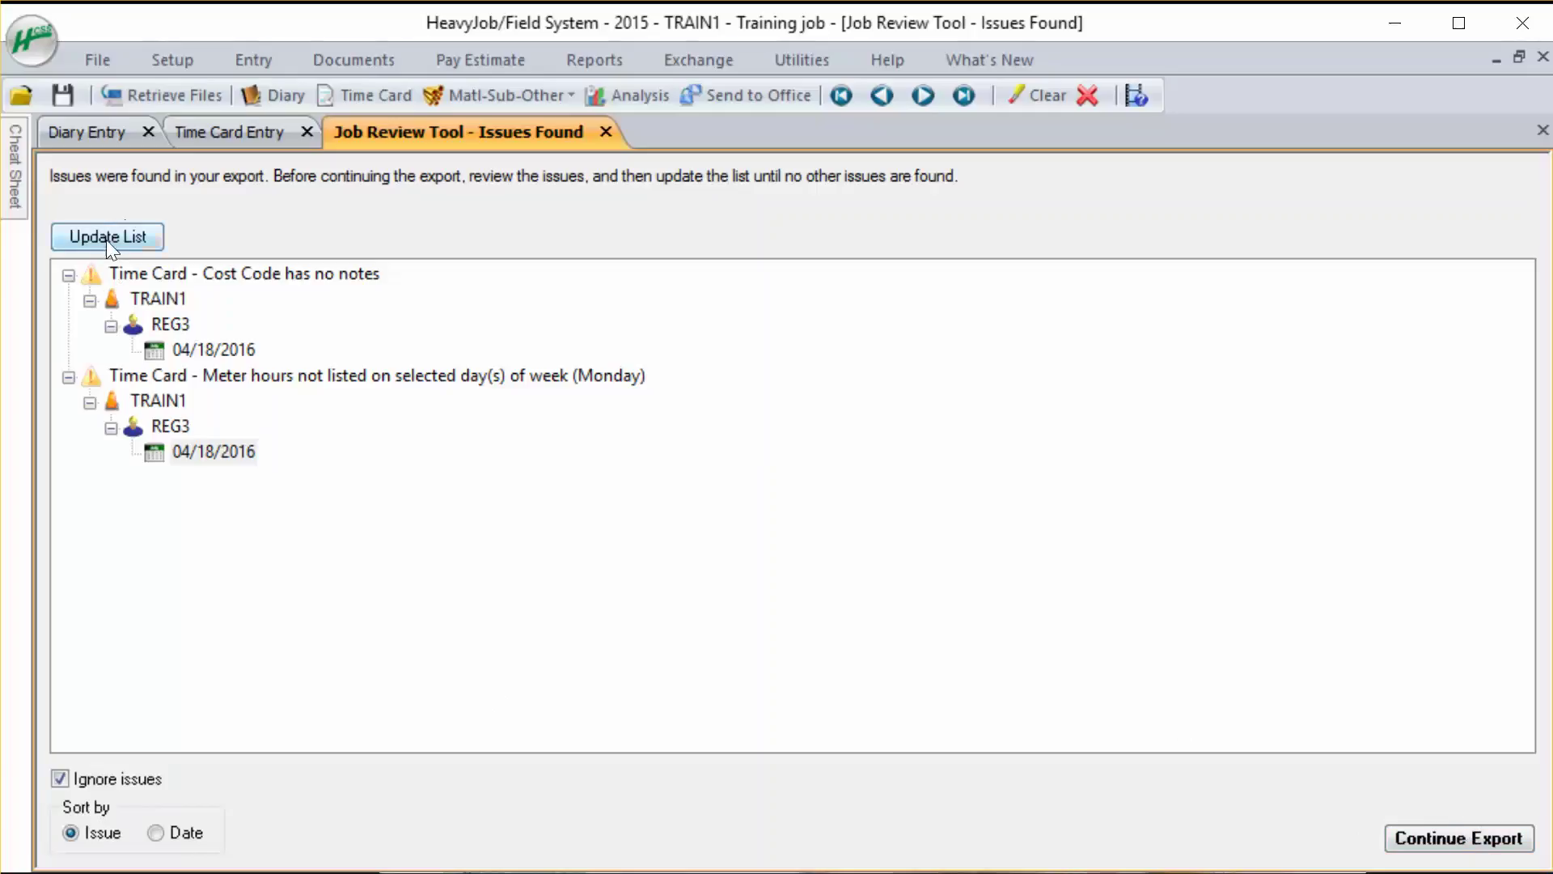
left_click(1465, 838)
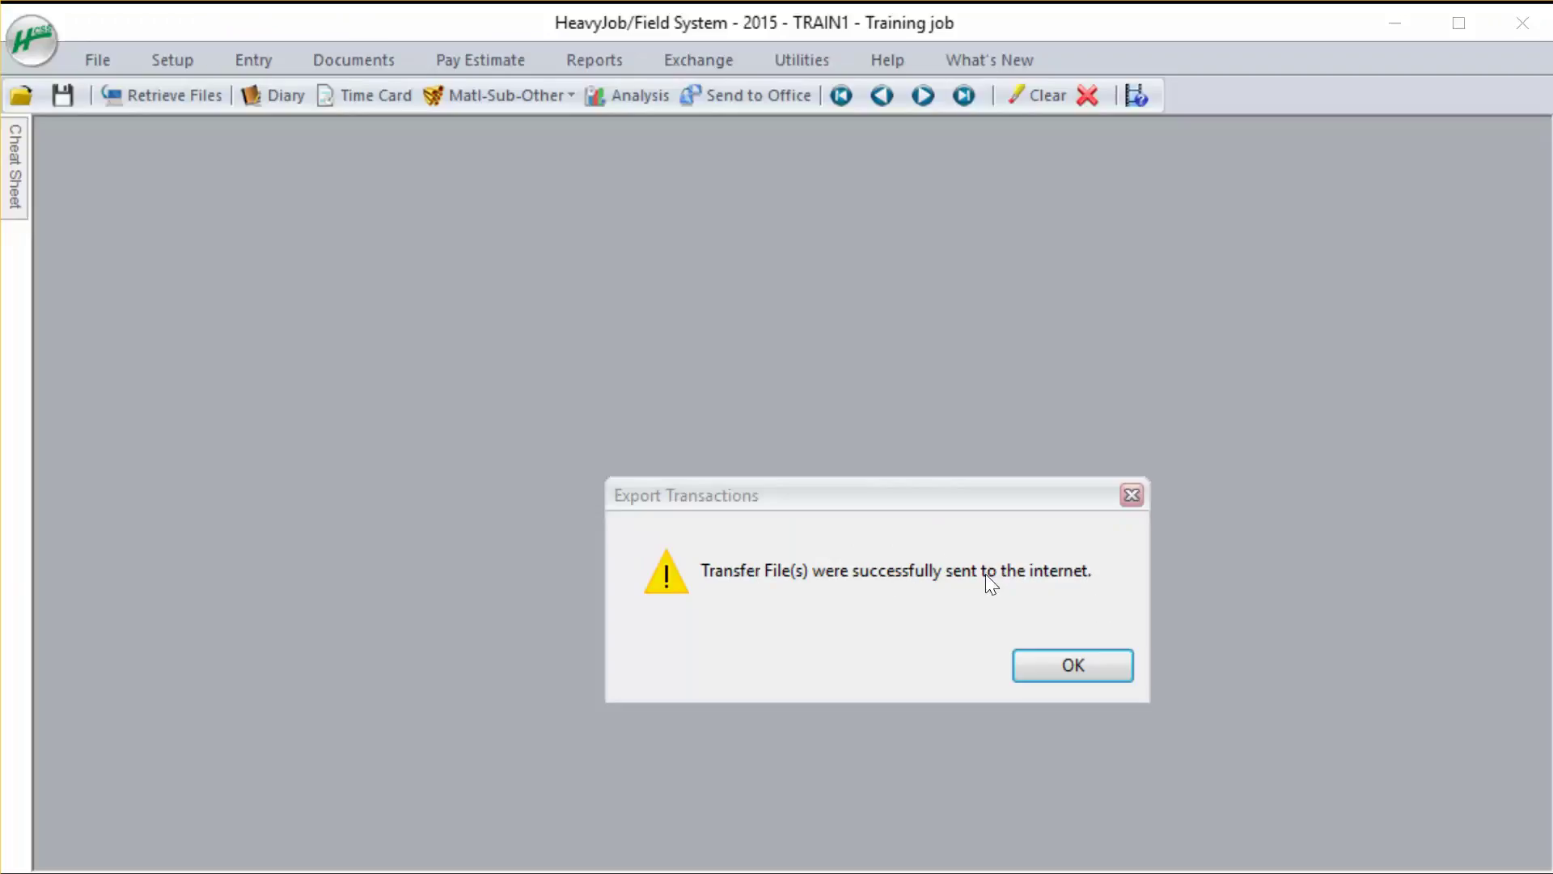
left_click(1064, 662)
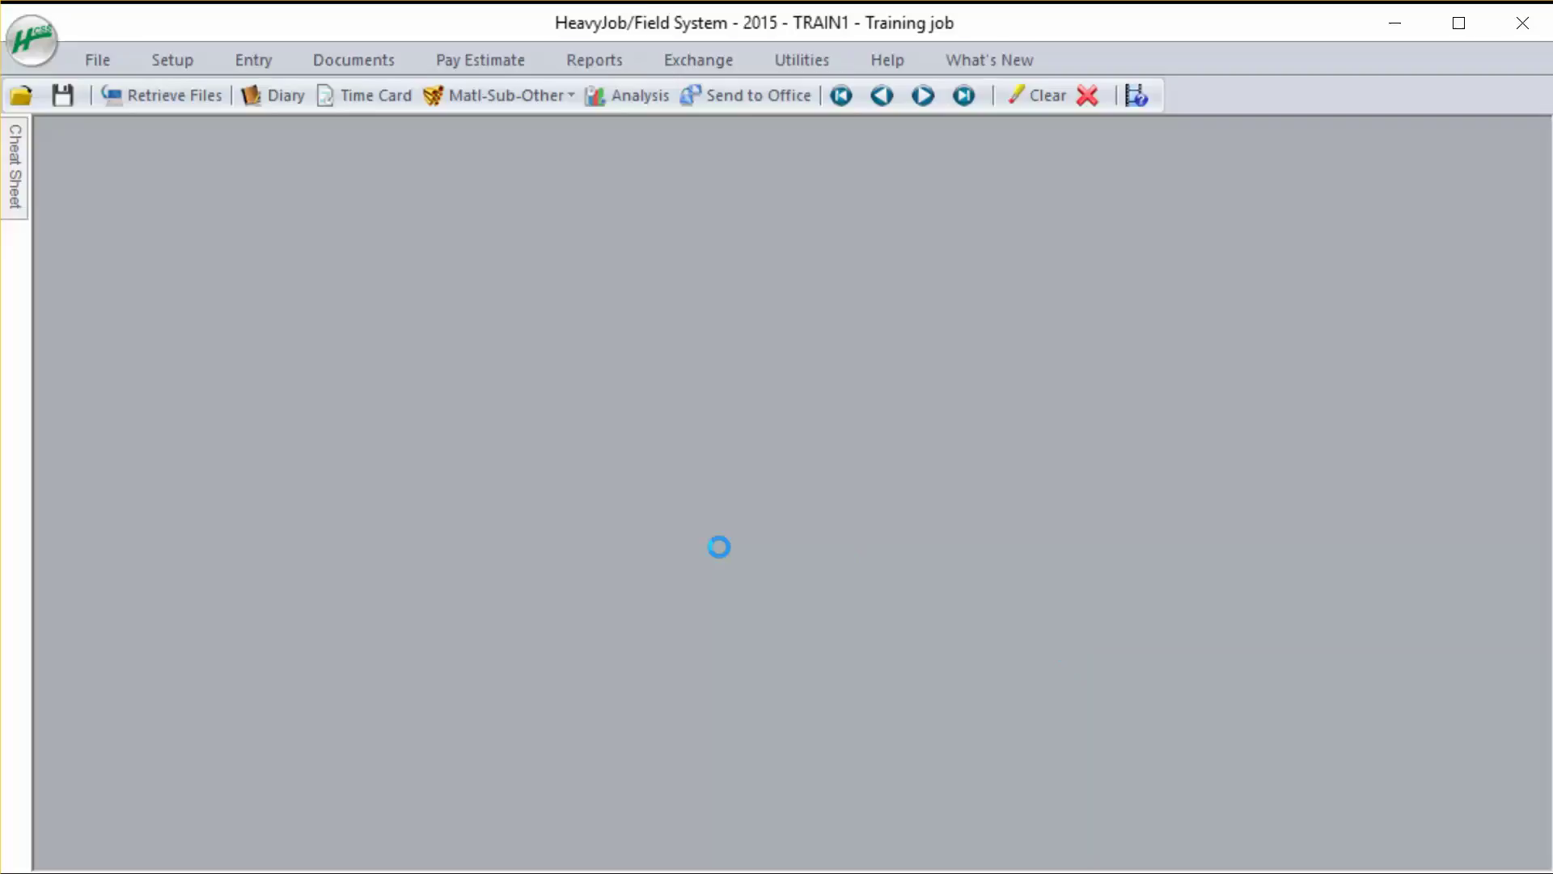